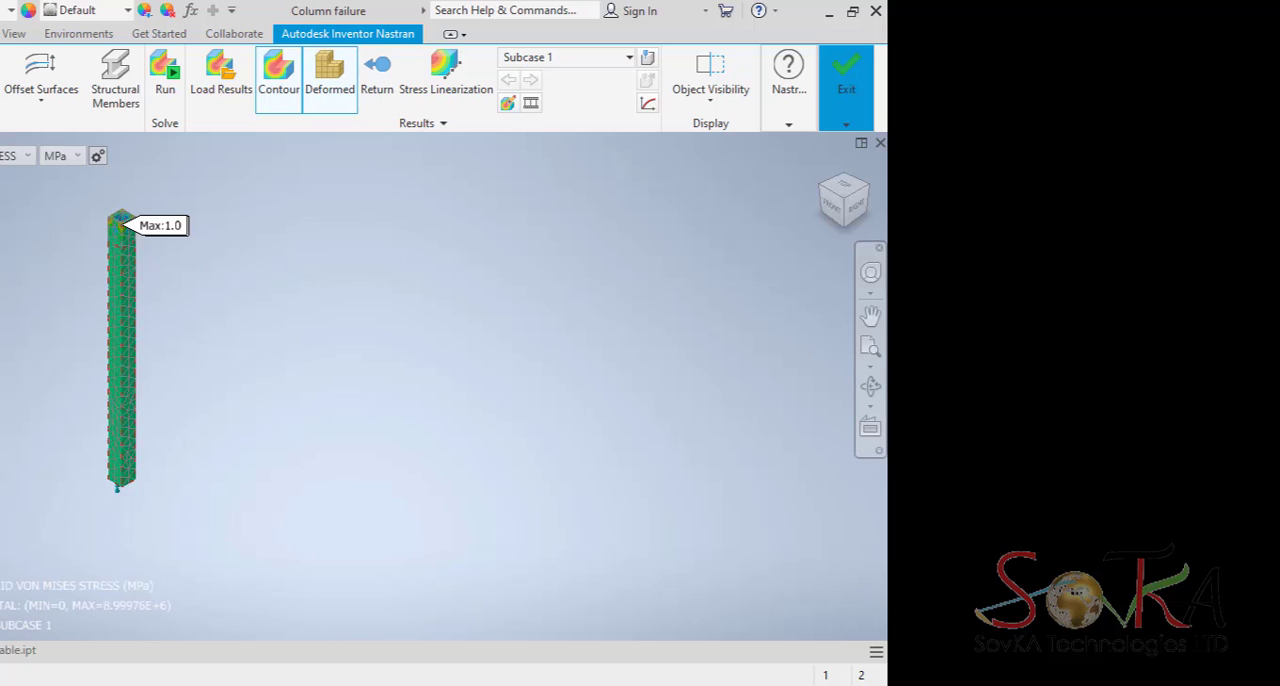
scroll(119, 350, "down", 3)
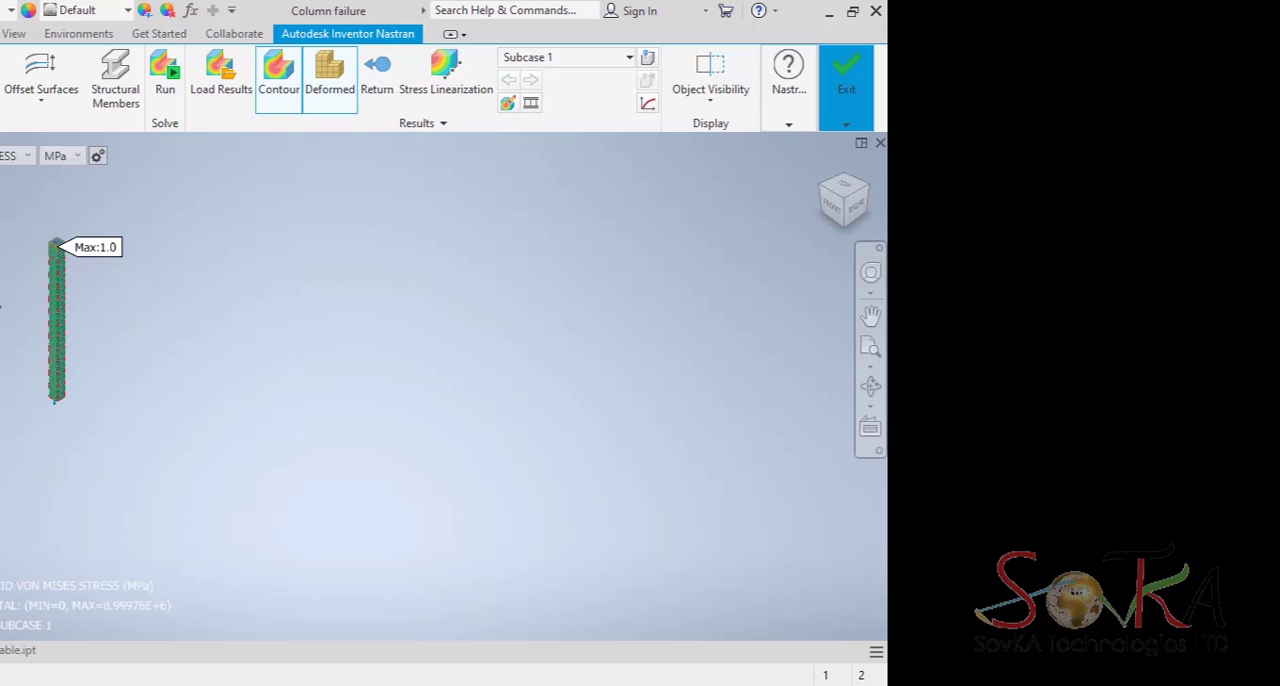
scroll(5, 307, "up", 3)
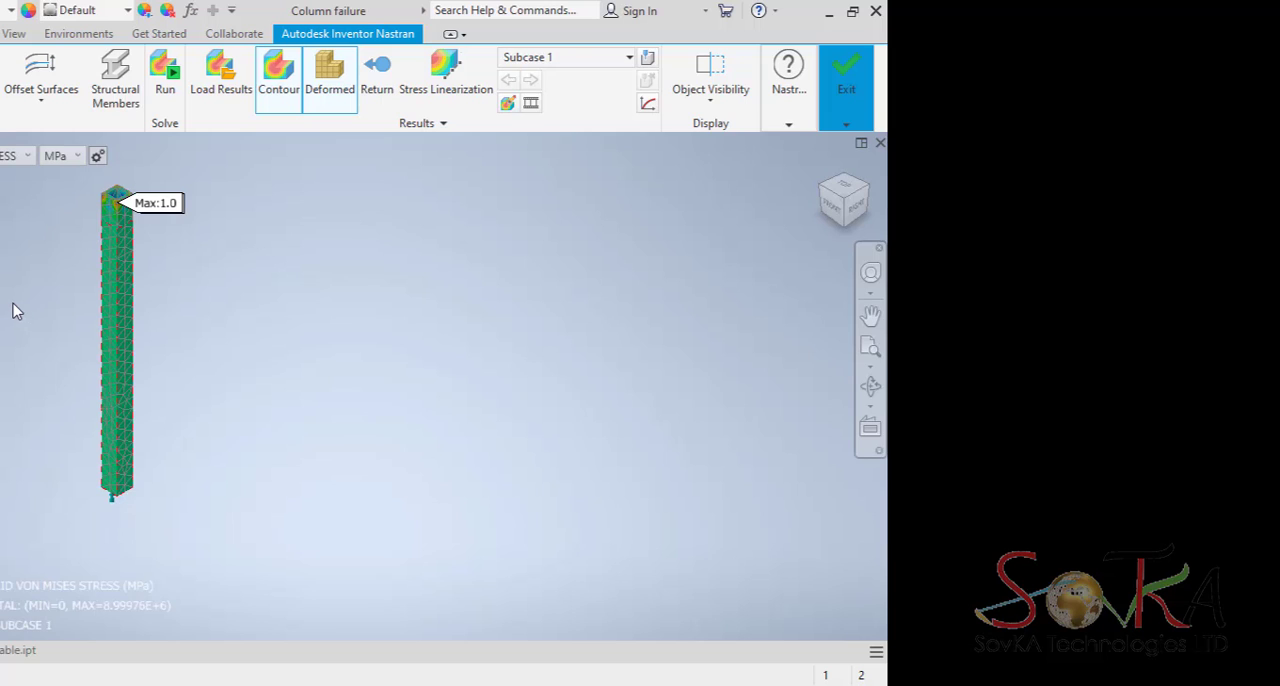
middle_click_drag(0, 270, 3, 294)
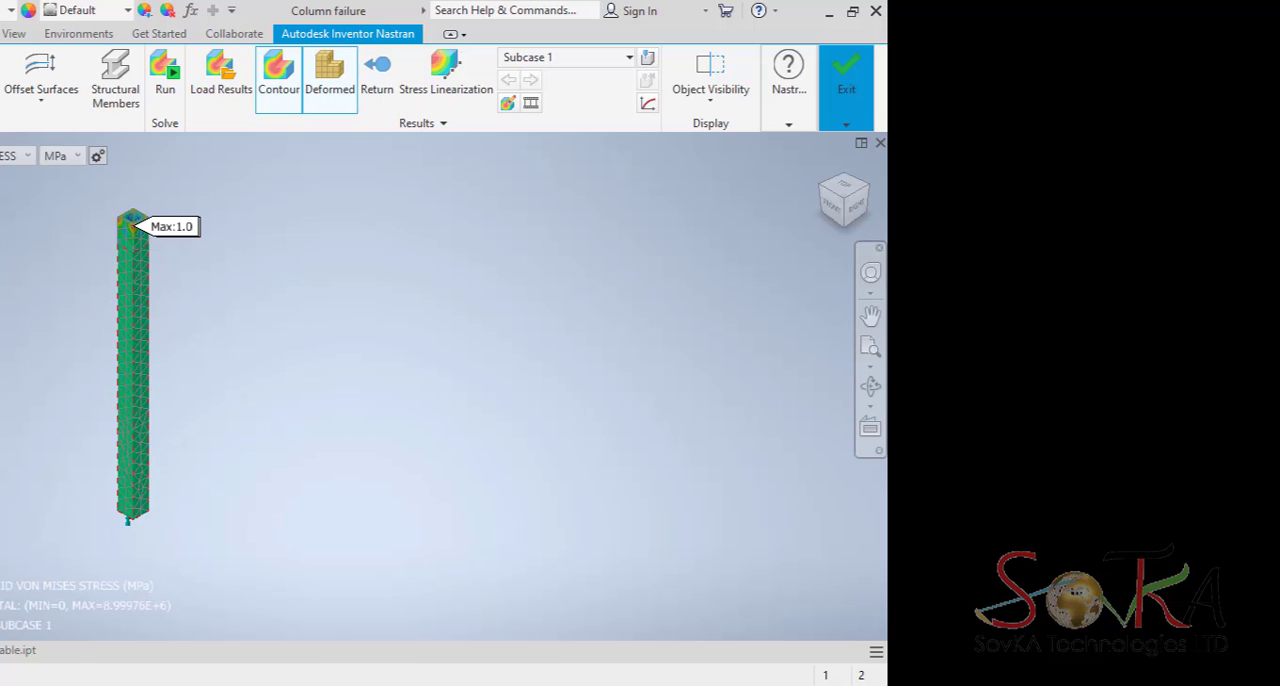
scroll(3, 374, "down", 2)
scroll(2, 372, "up", 3)
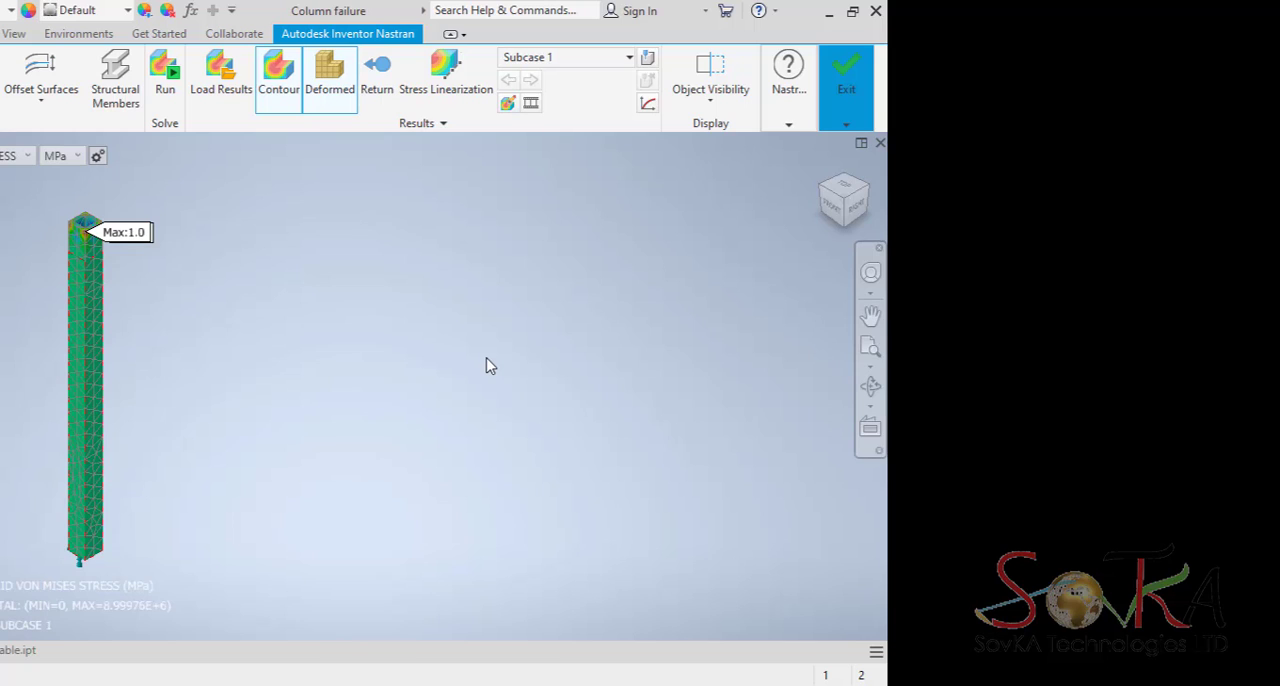
Switch to the Memorable part and examine the cherry wood goblet's overall shape from above and from the side.
left_click(7, 652)
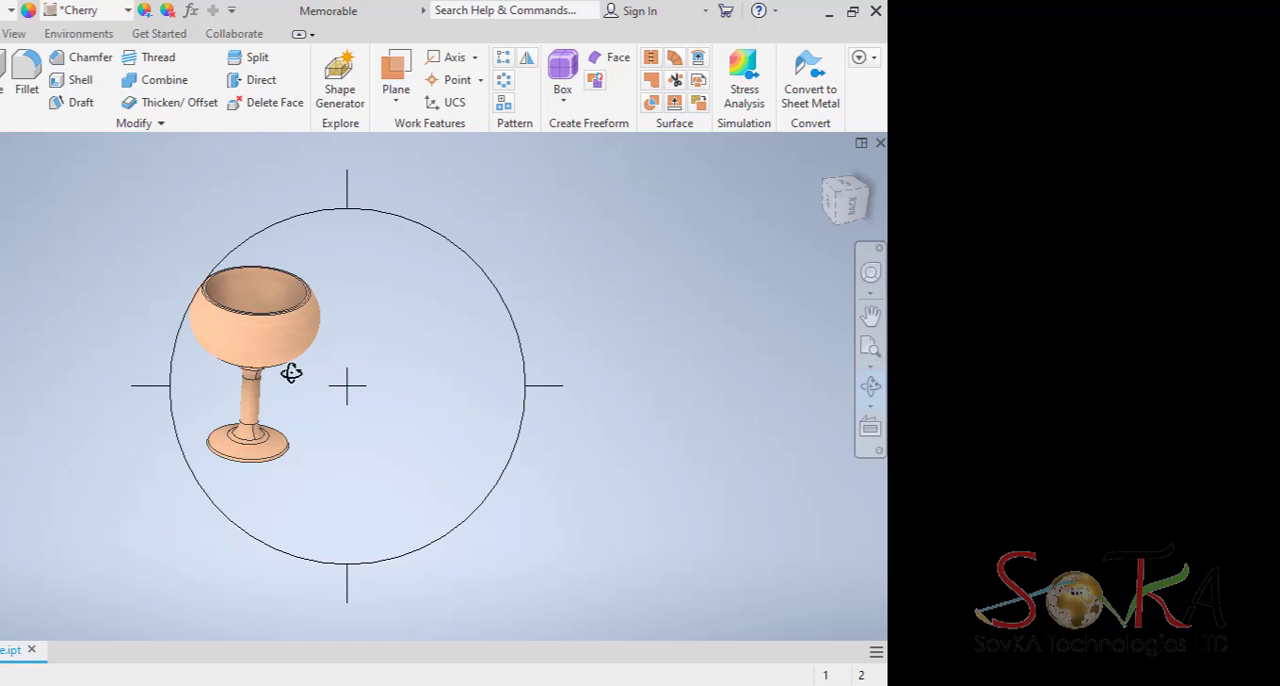
mouse_move(289, 357)
left_mouse_down()
mouse_move(237, 354)
mouse_move(272, 365)
mouse_move(291, 420)
mouse_move(291, 372)
left_mouse_up()
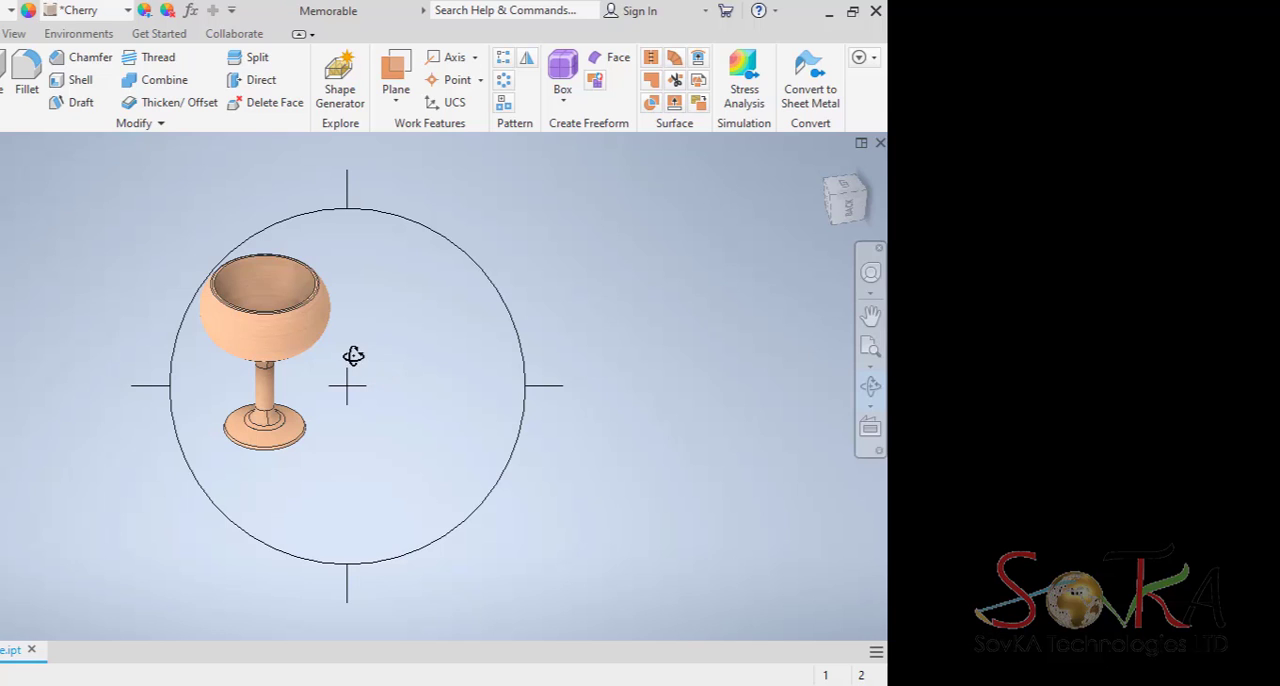
left_click_drag(343, 294, 349, 264)
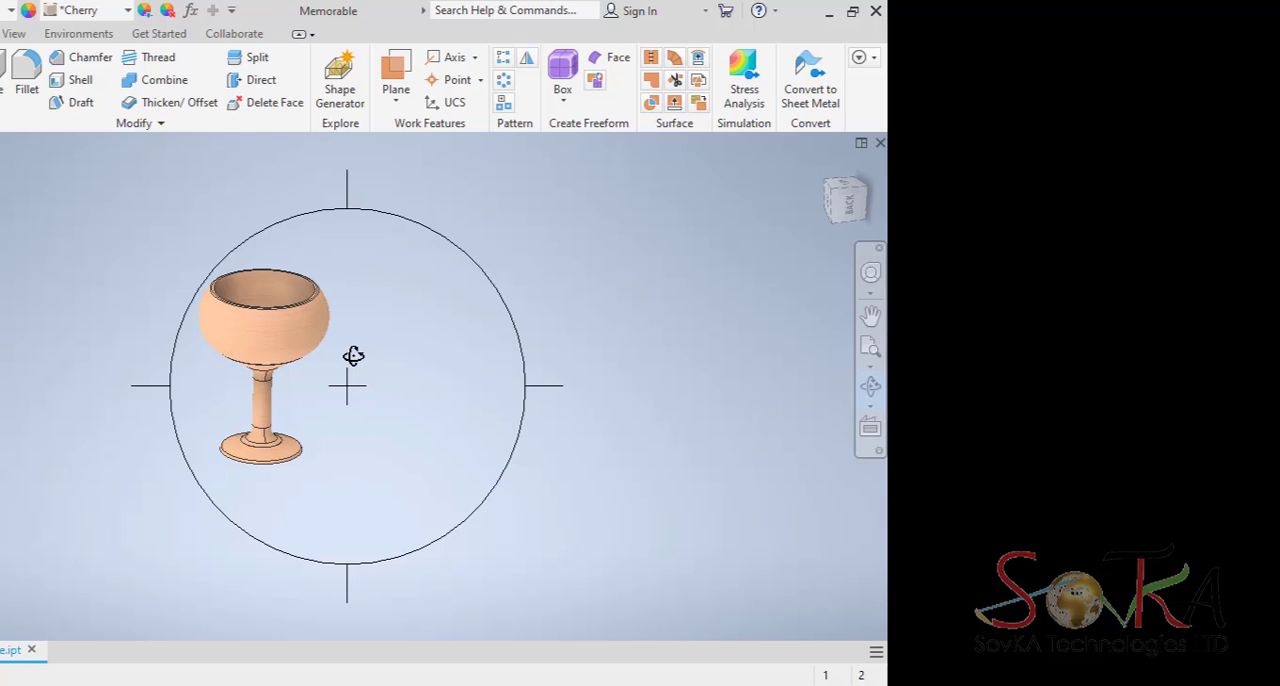
mouse_move(296, 299)
left_mouse_down()
mouse_move(297, 354)
mouse_move(305, 316)
left_mouse_up()
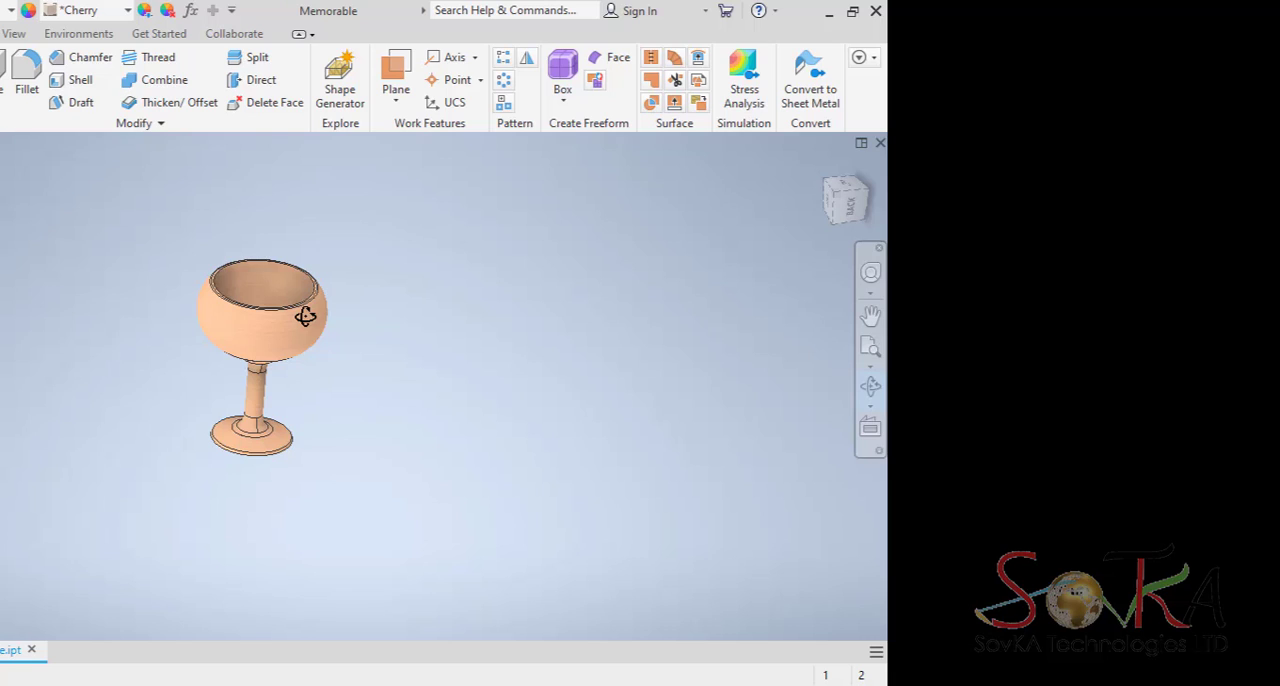
left_click_drag(305, 316, 309, 316)
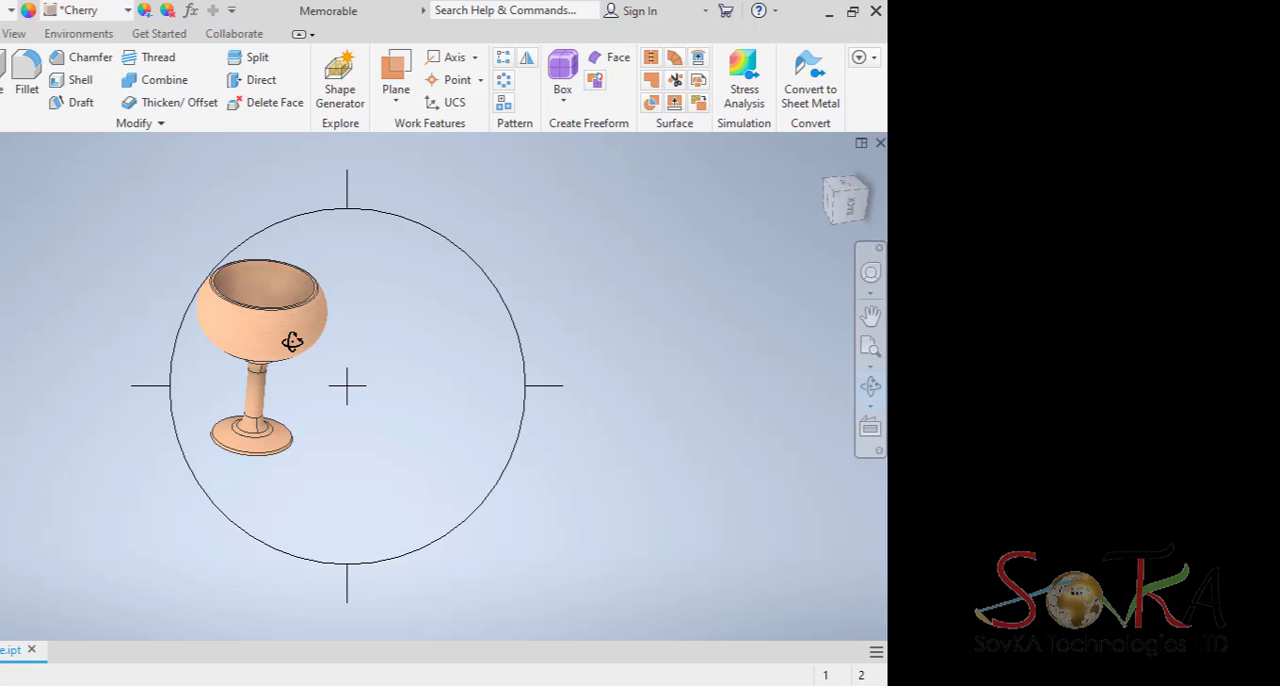
left_click_drag(328, 320, 324, 370)
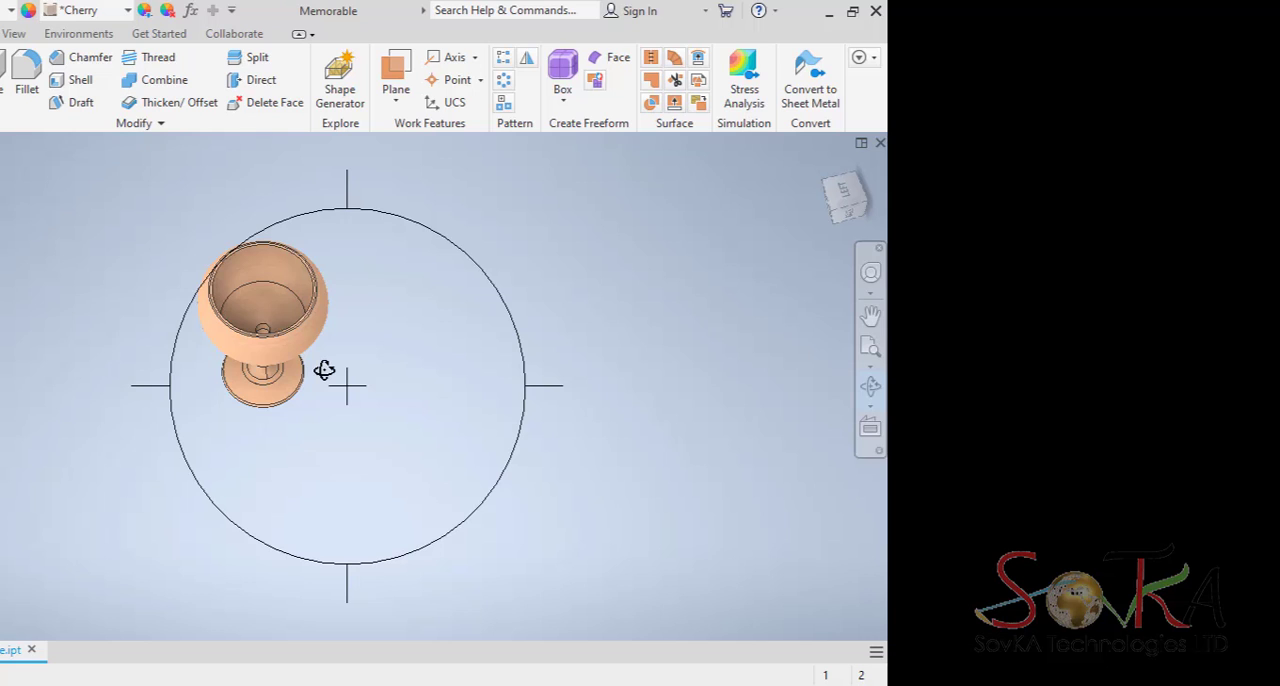
left_click_drag(306, 337, 381, 221)
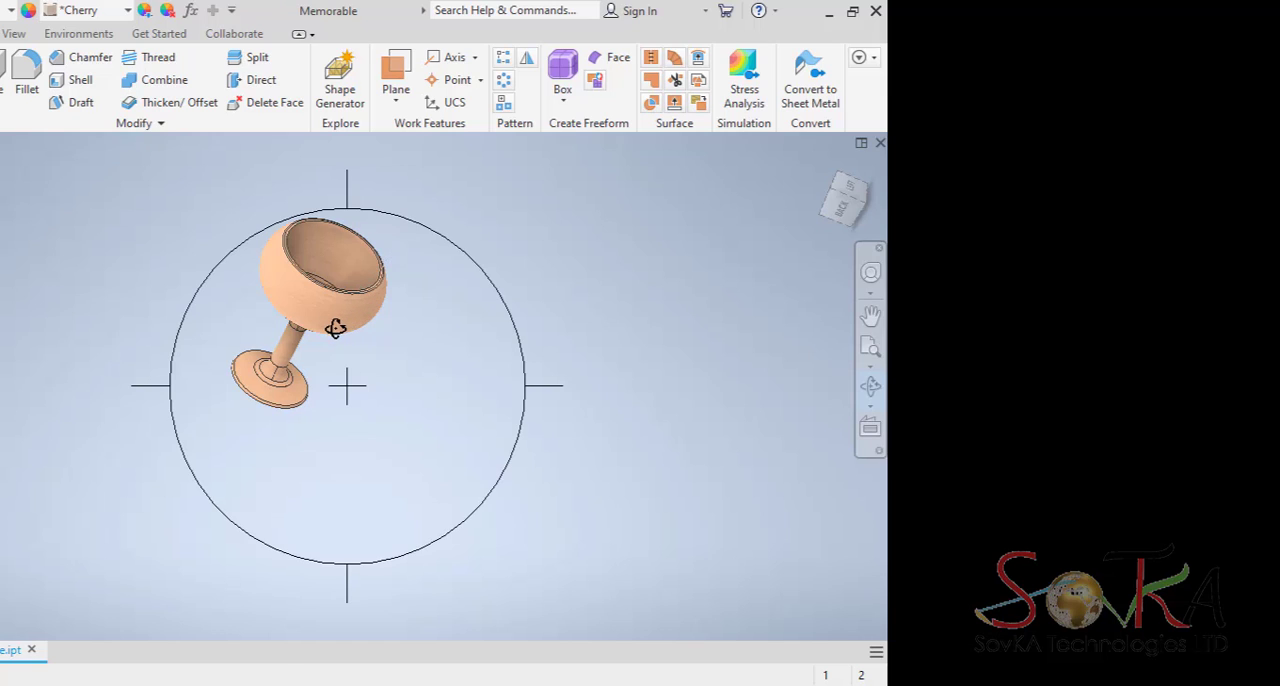
left_click_drag(331, 322, 323, 309)
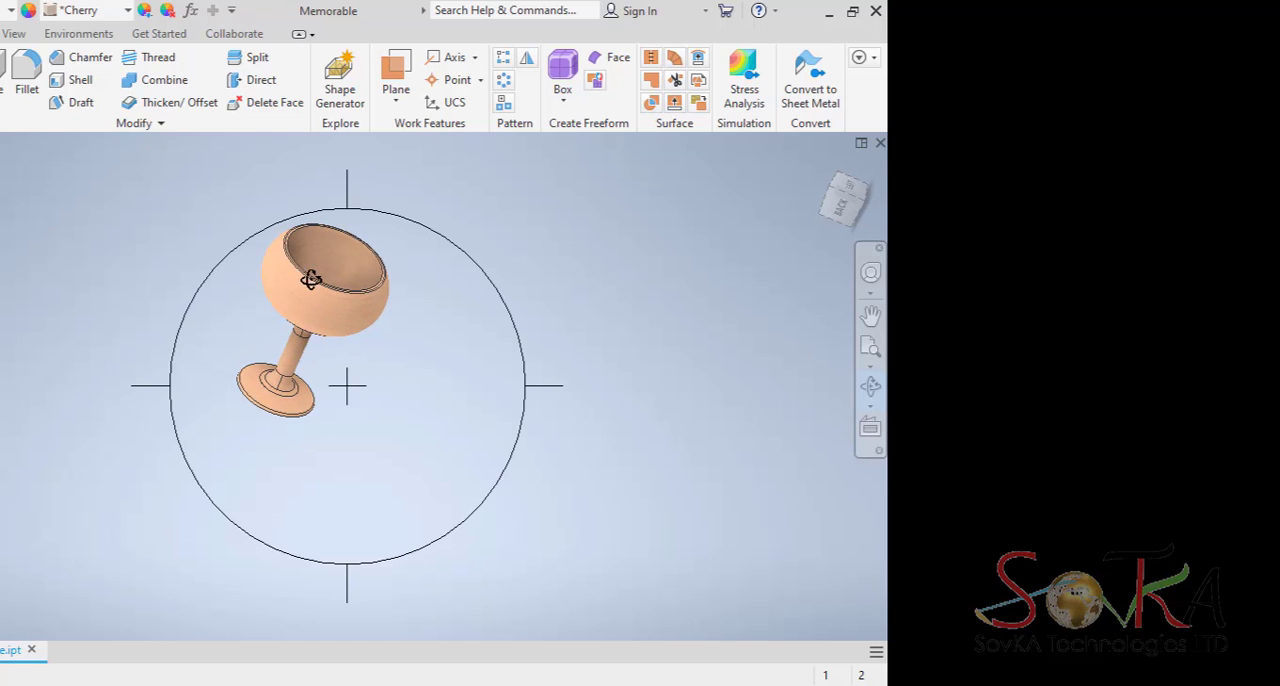
left_click_drag(309, 277, 330, 238)
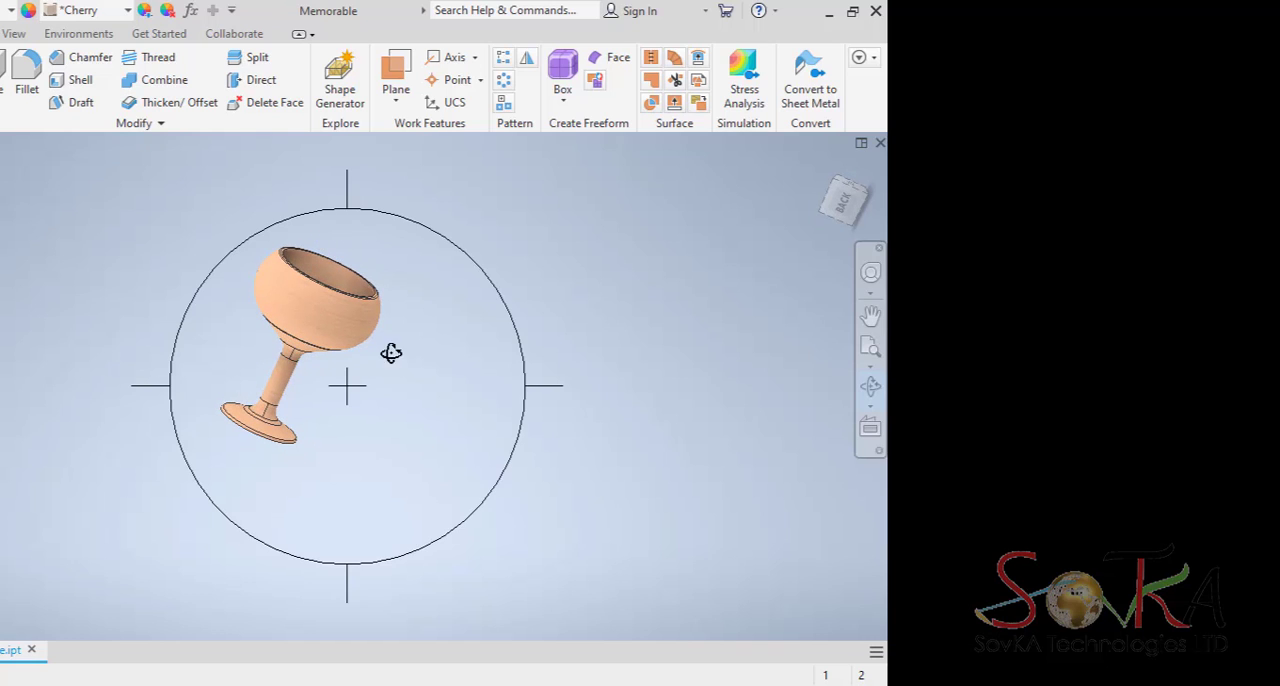
Examine the goblet up close from all around, including the bowl's interior, the stem and the underside of the base.
left_click(870, 386)
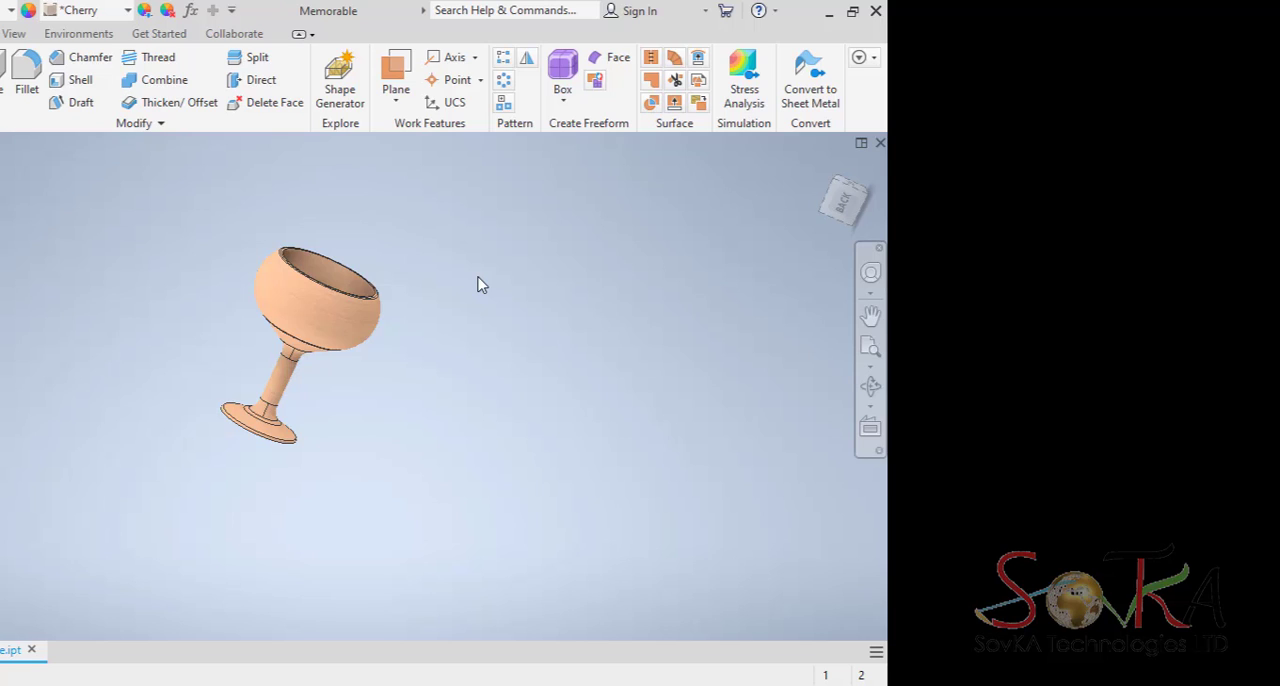
left_click(870, 386)
left_click_drag(344, 276, 266, 300)
scroll(442, 306, "up", 3)
scroll(442, 304, "down", 7)
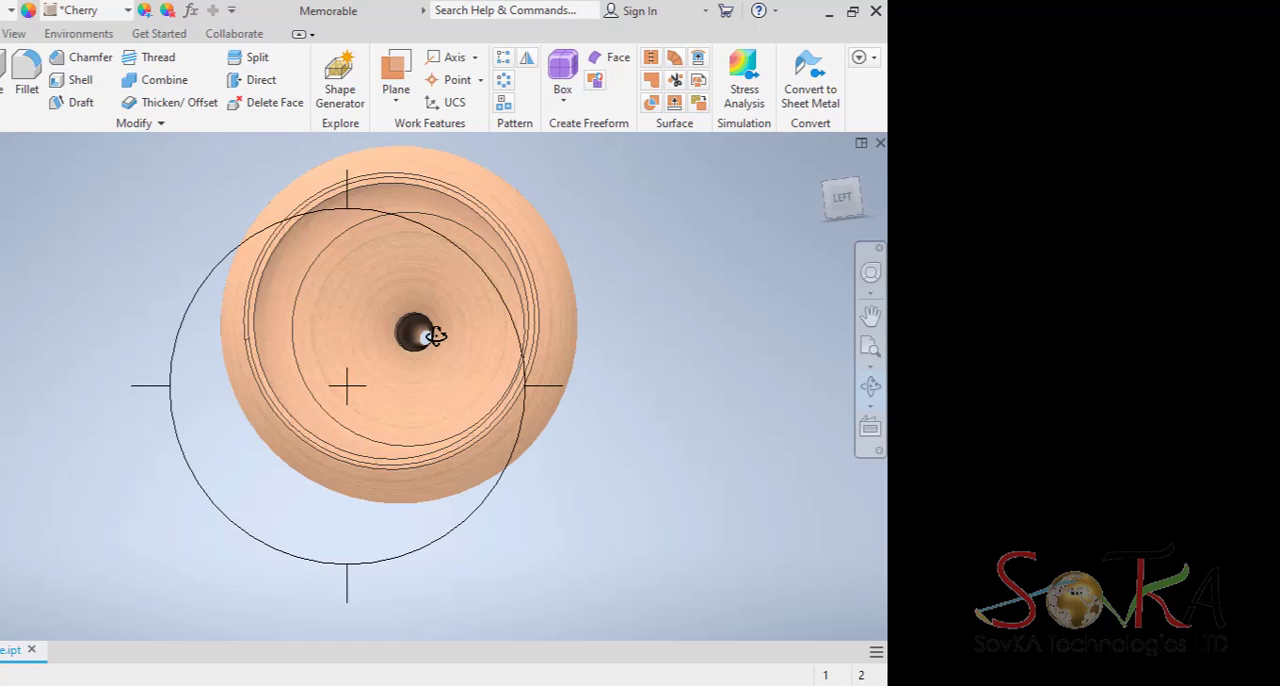
left_click_drag(448, 333, 350, 223)
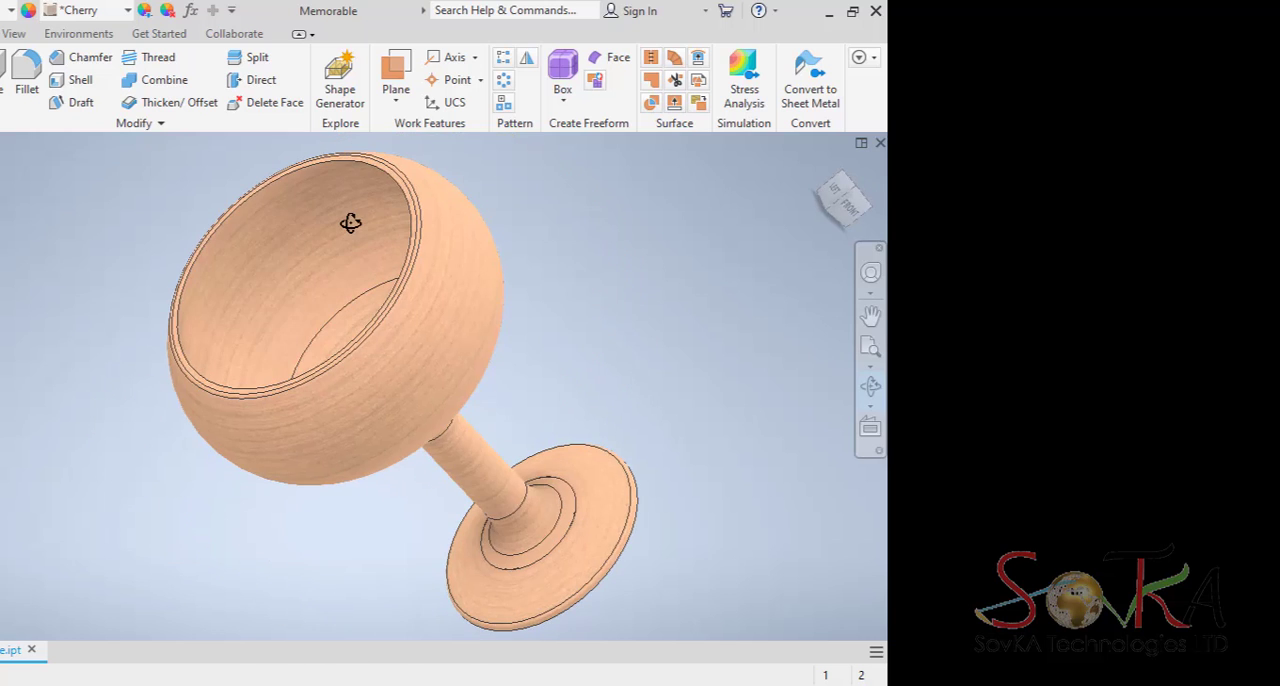
scroll(374, 260, "up", 3)
scroll(378, 288, "down", 4)
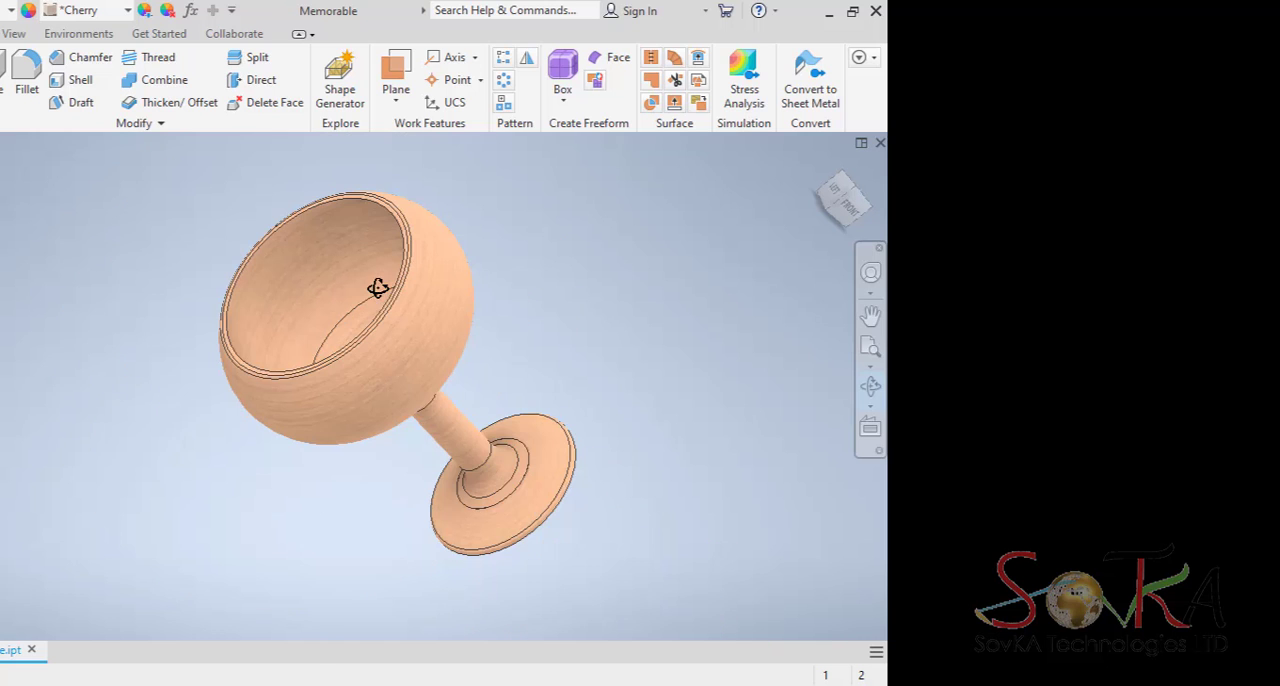
left_click_drag(377, 309, 371, 503)
left_click_drag(425, 418, 423, 338)
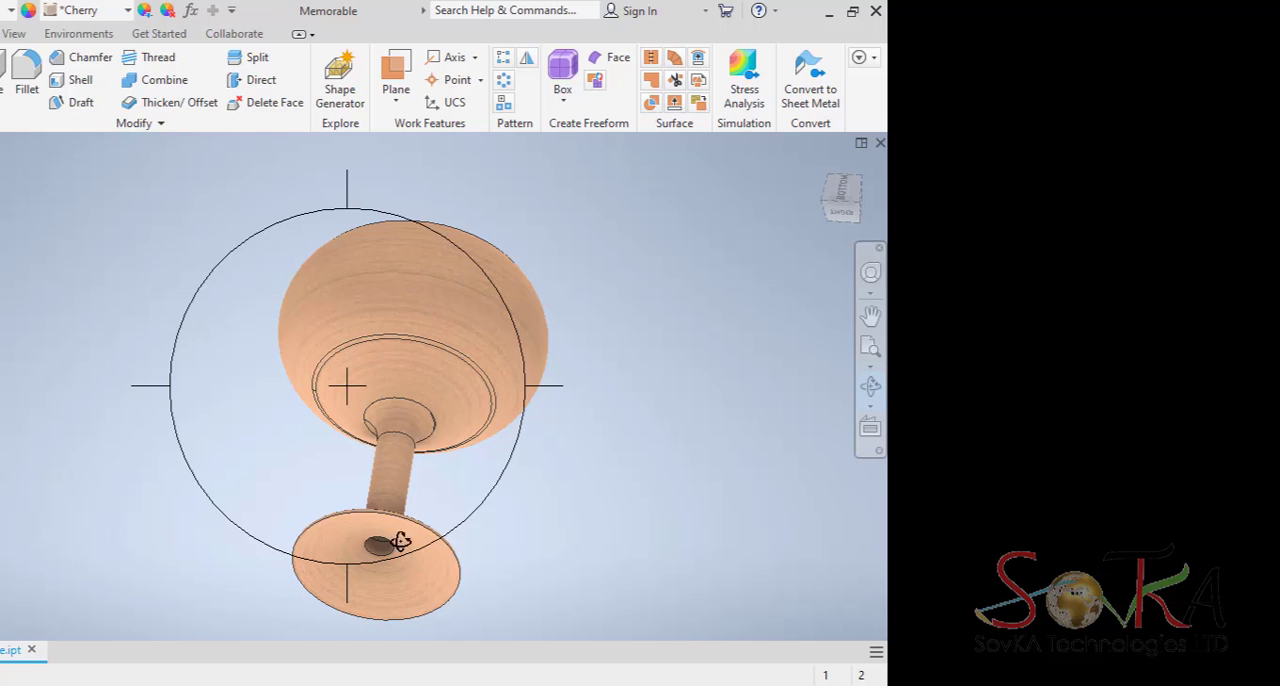
left_click_drag(391, 498, 381, 379)
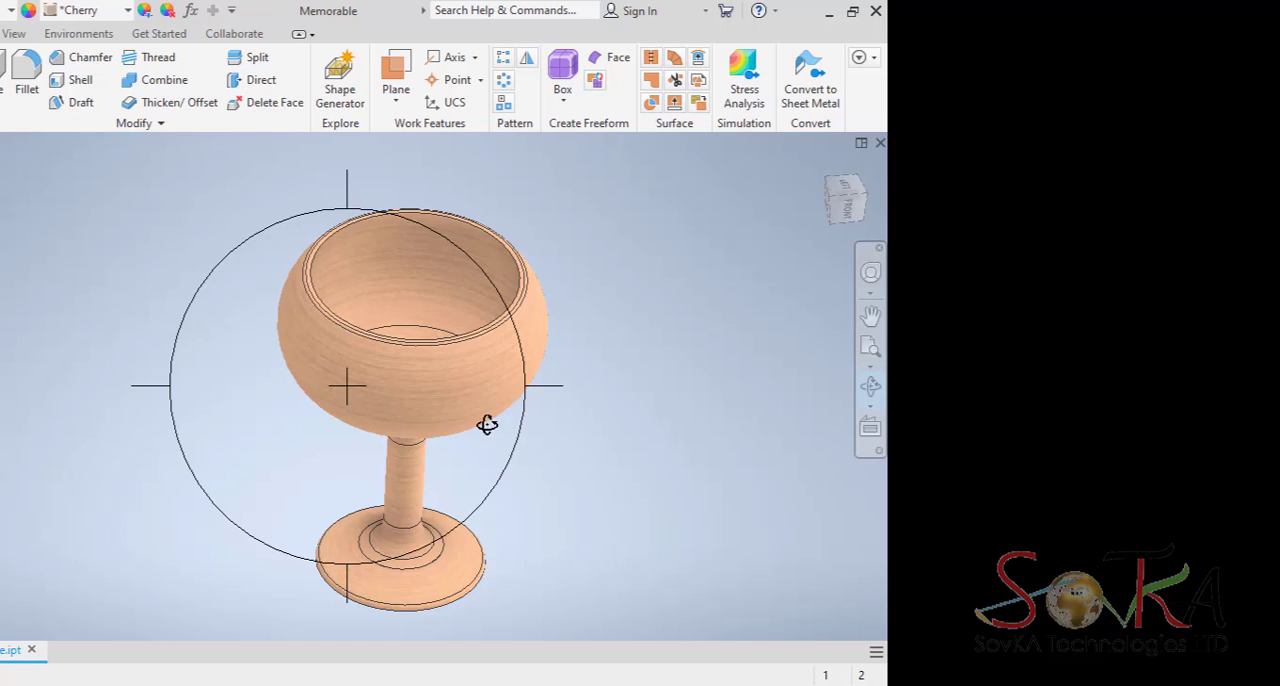
left_click_drag(446, 391, 409, 543)
left_click_drag(471, 296, 417, 487)
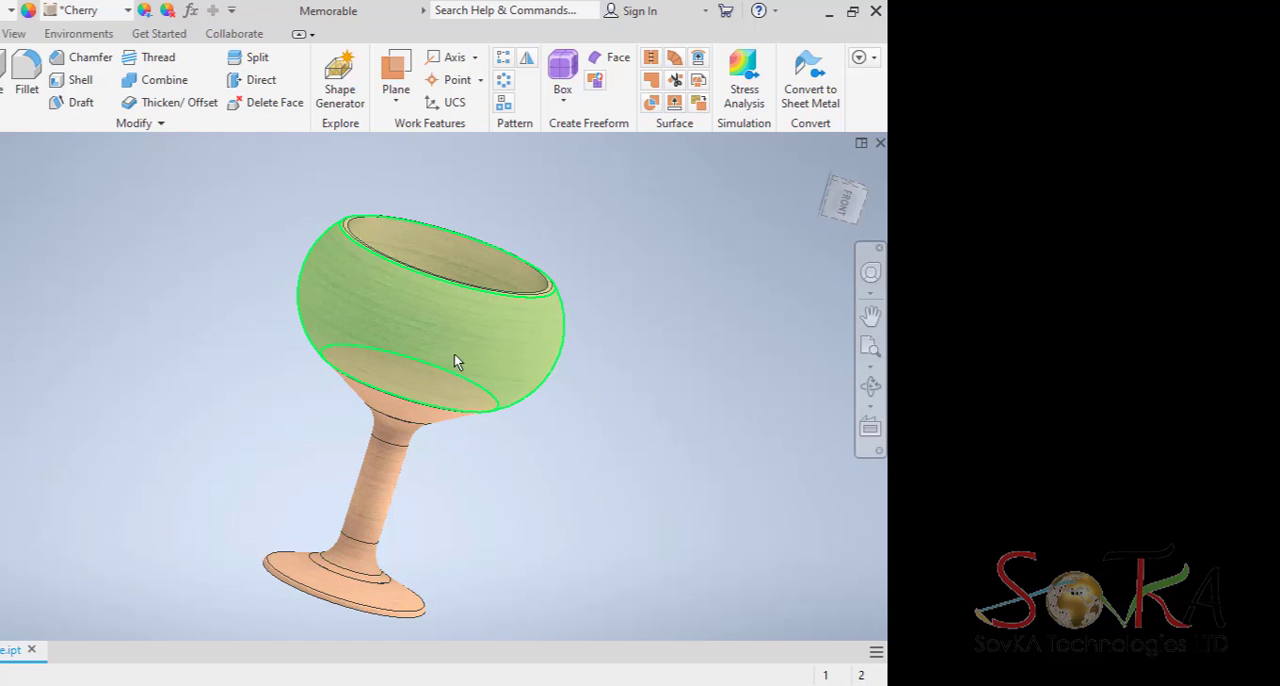
left_click(871, 388)
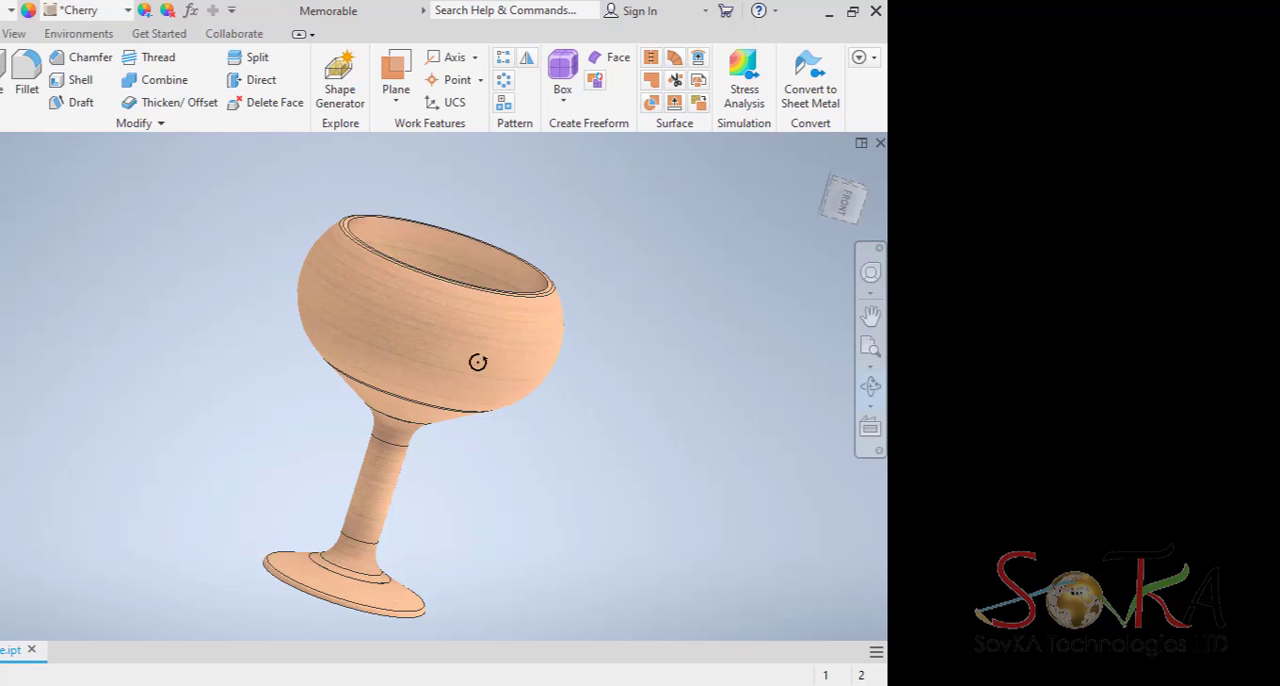
left_click_drag(478, 362, 348, 358)
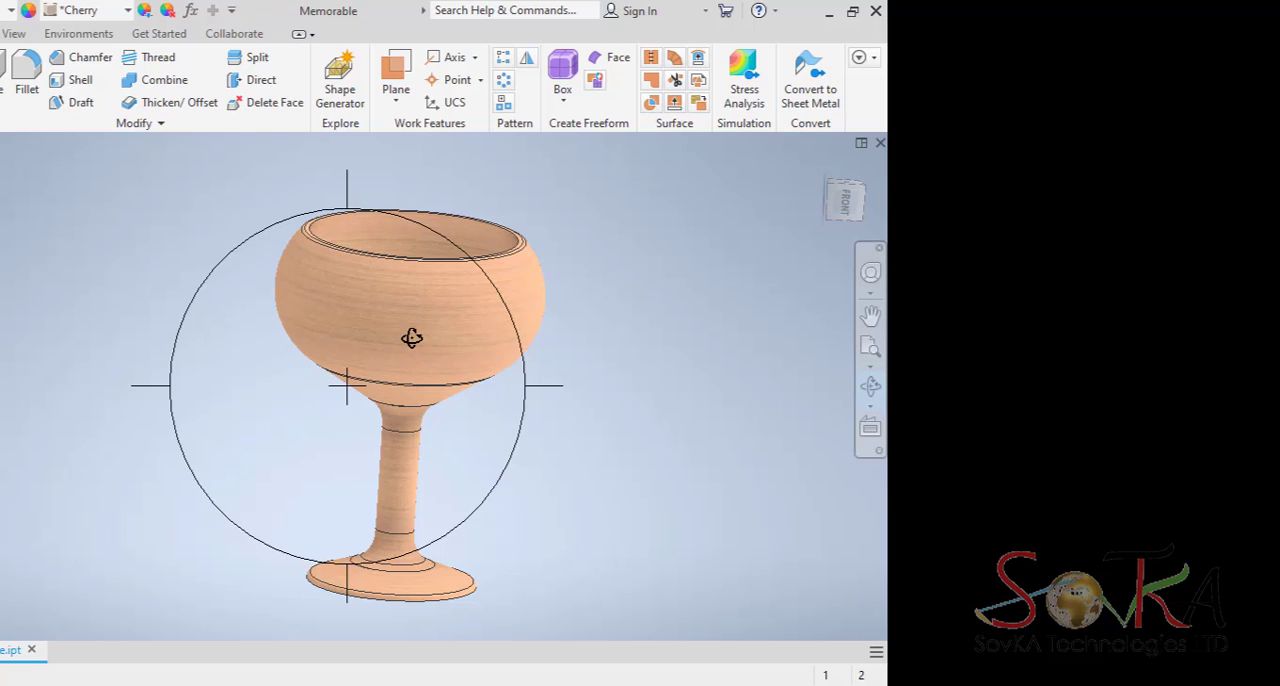
mouse_move(411, 331)
left_mouse_down()
mouse_move(402, 419)
mouse_move(410, 332)
left_mouse_up()
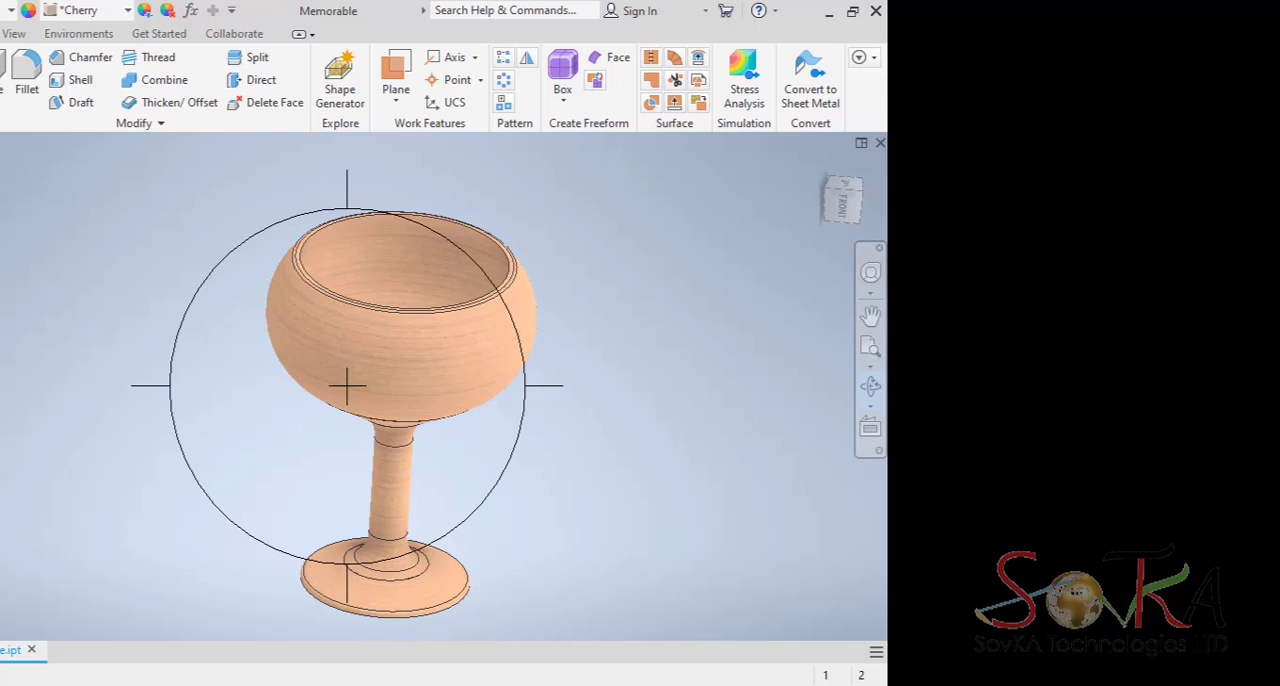
View the reference picture of the transparent wine glass and close the open goblet part.
left_click(233, 684)
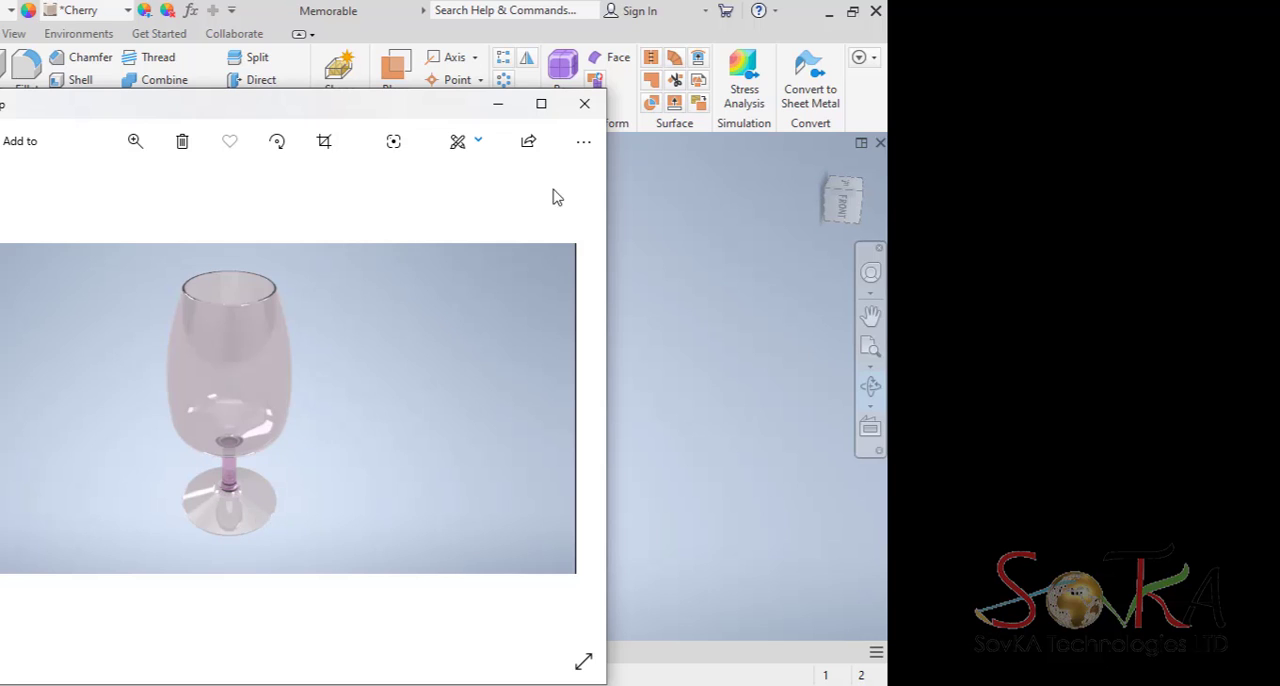
left_click(499, 106)
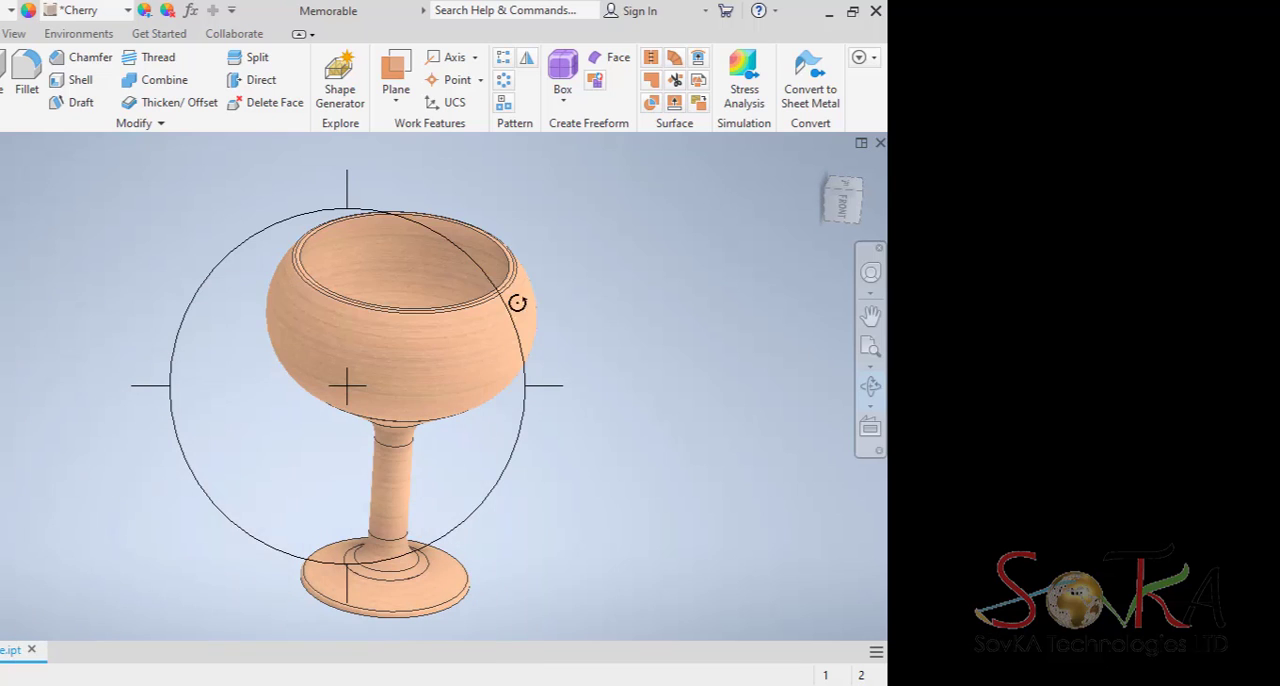
left_click(31, 651)
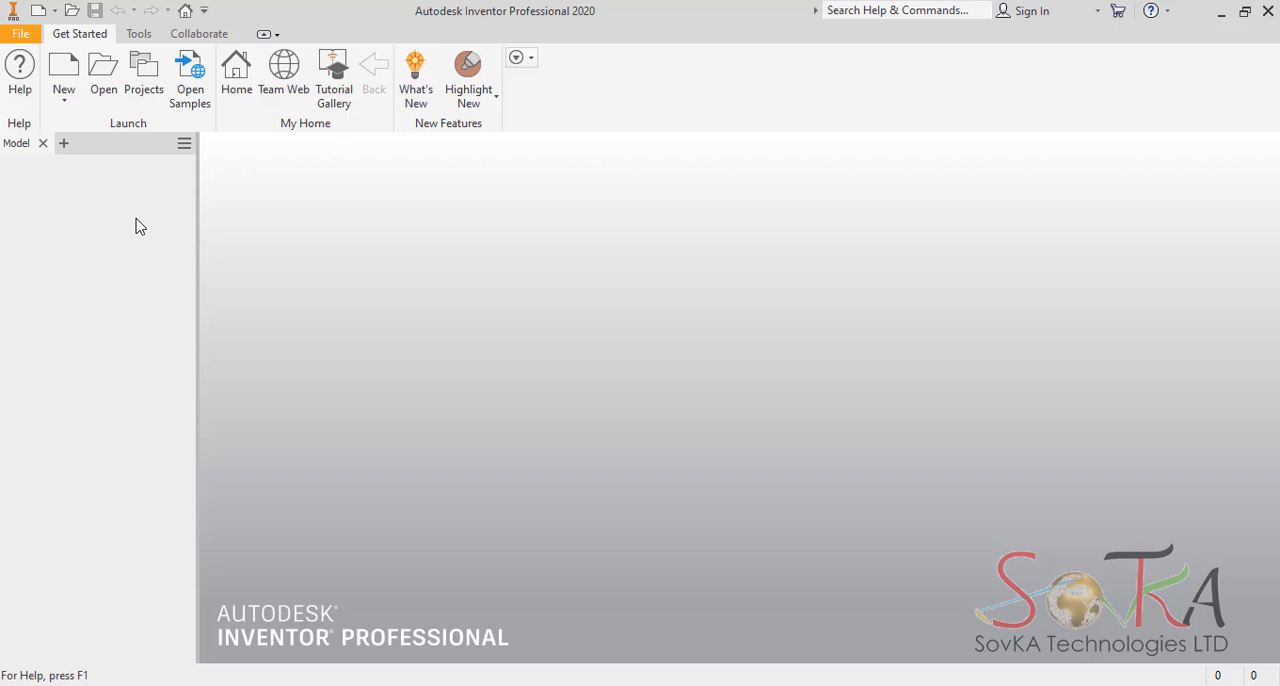
Configure the default template in the application options to millimeters and the ISO drawing standard, overwriting the existing template.
left_click(22, 34)
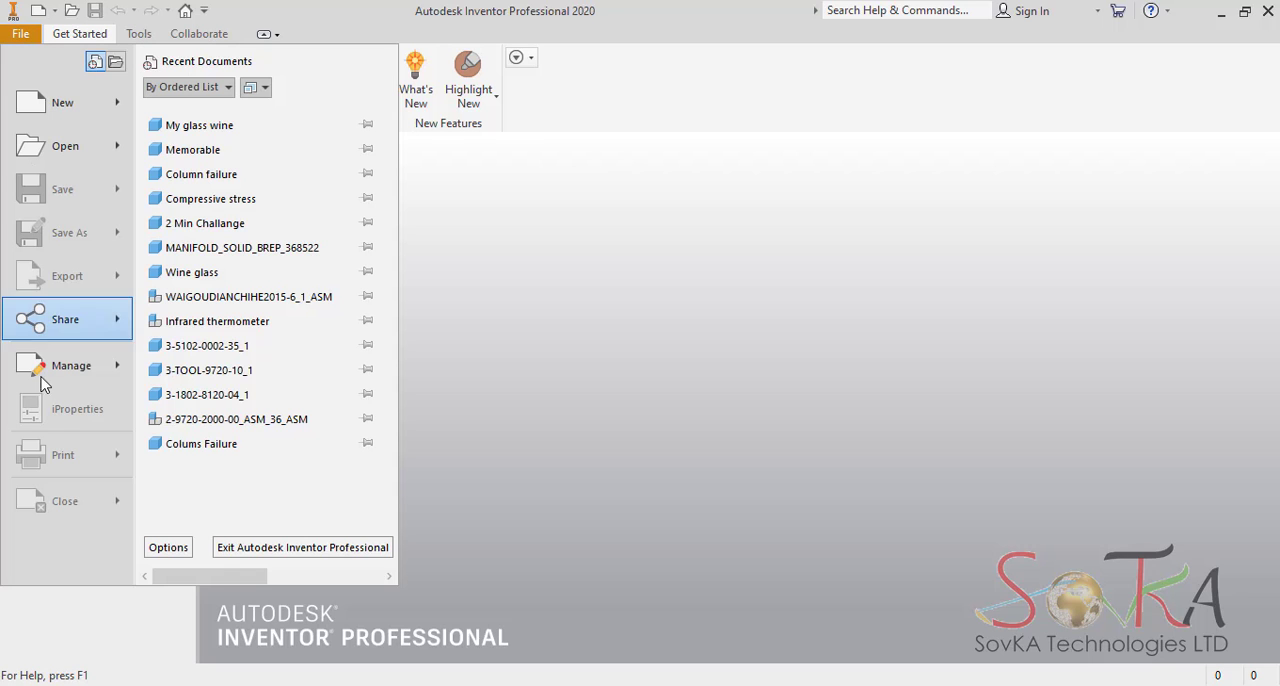
left_click(168, 548)
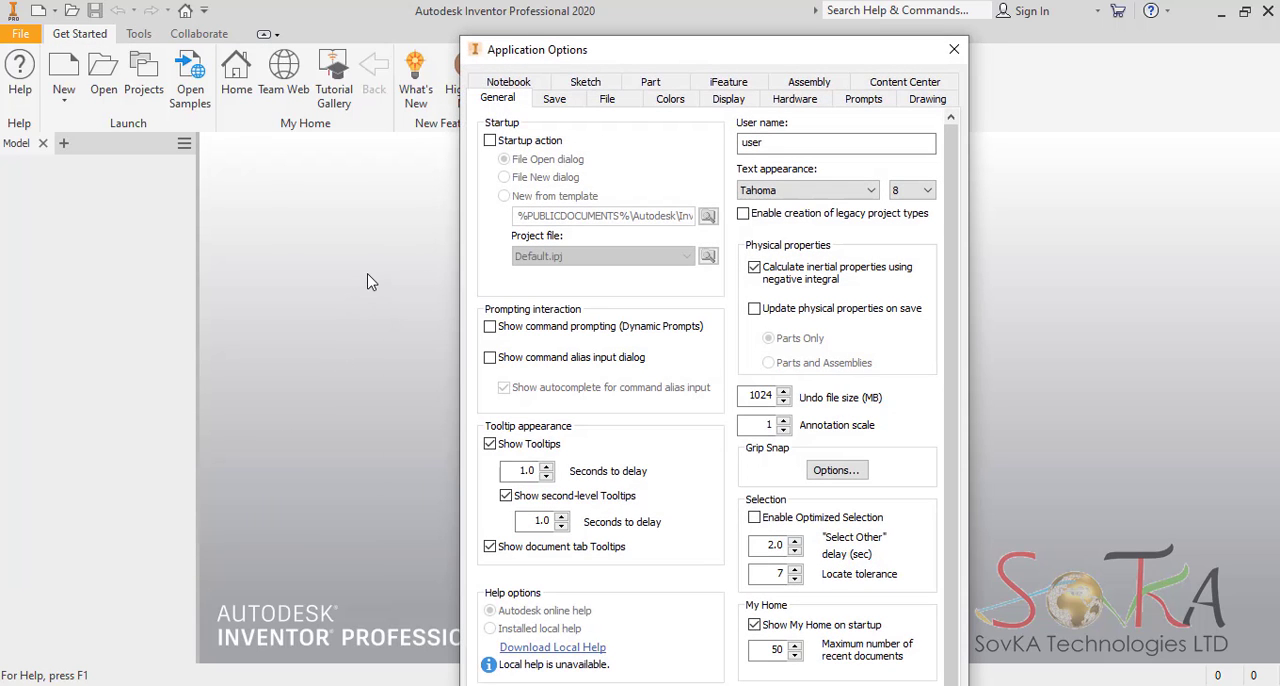
left_click(619, 103)
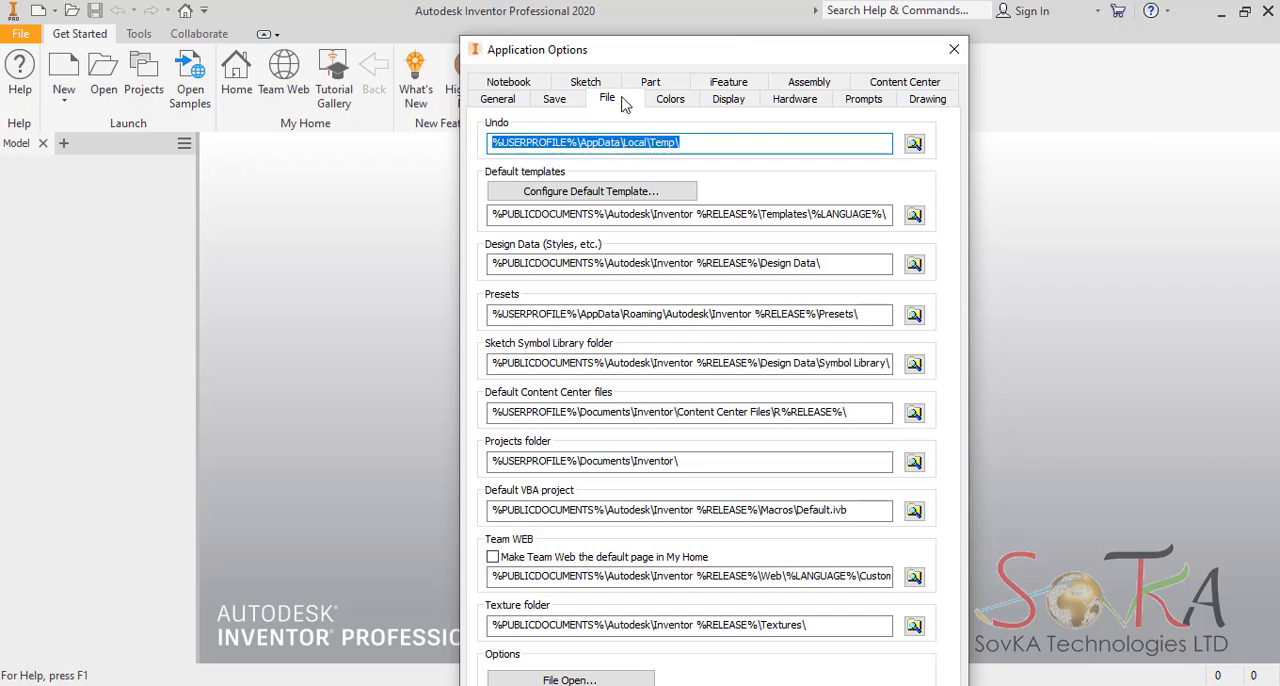
left_click(591, 195)
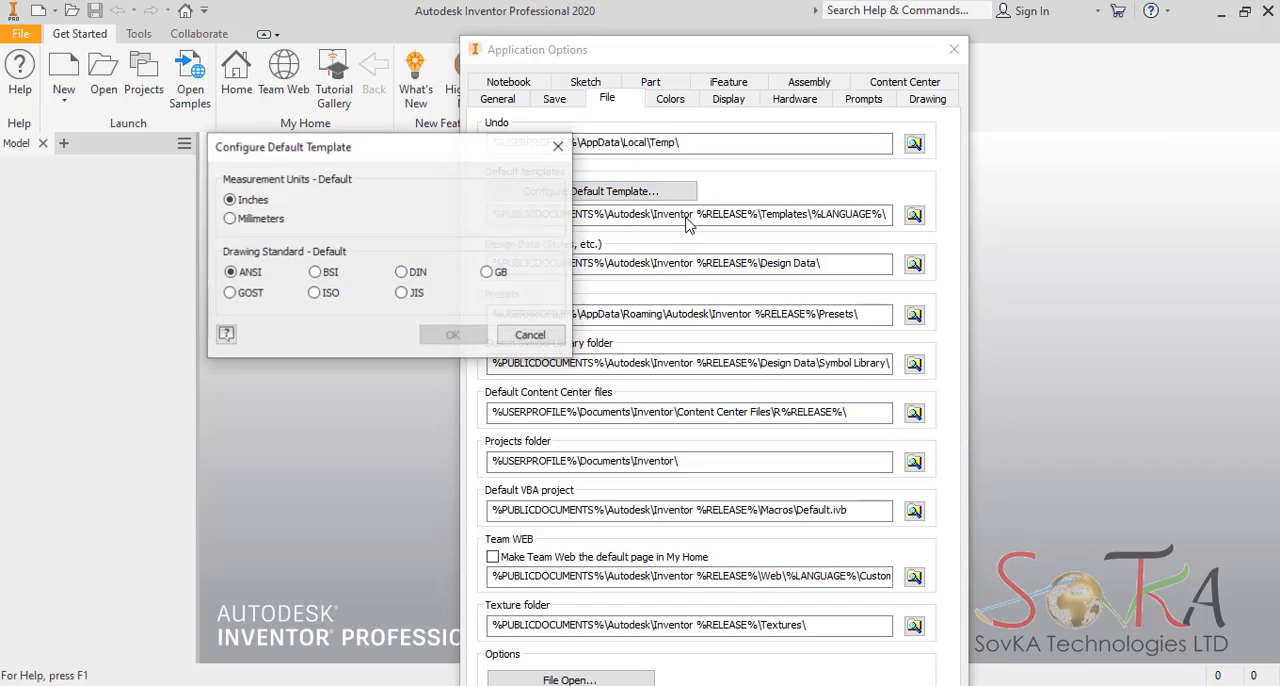
left_click(230, 219)
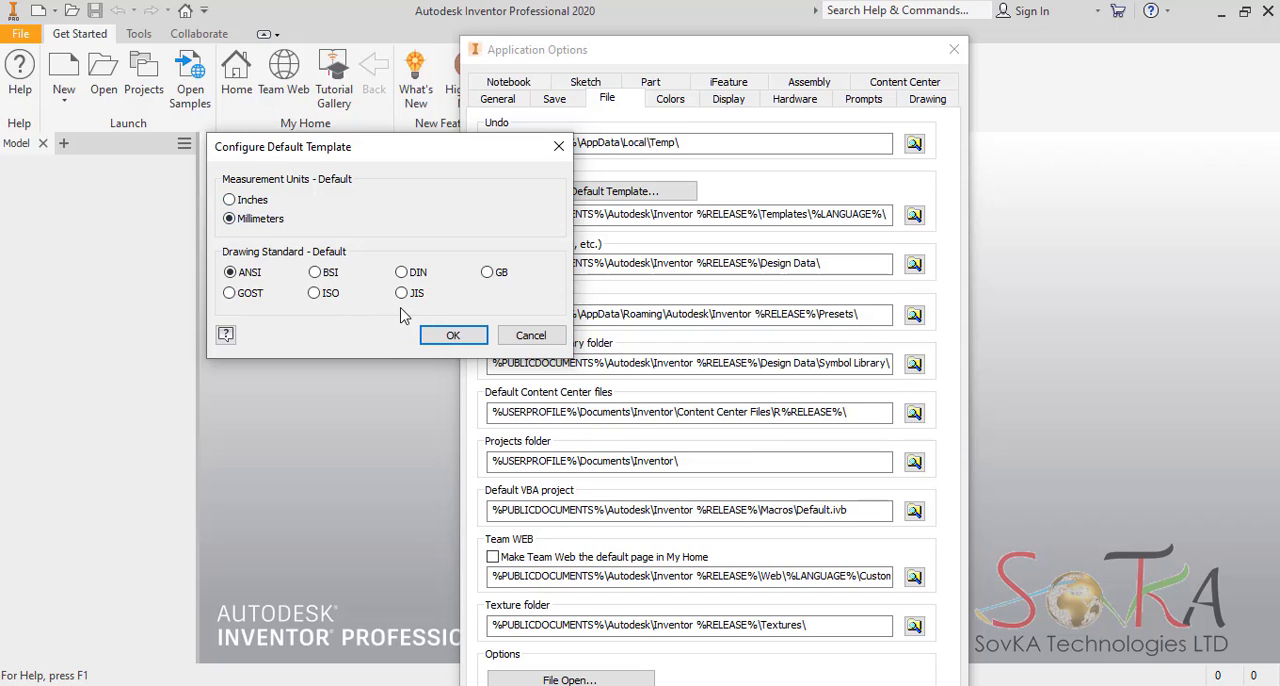
left_click(314, 293)
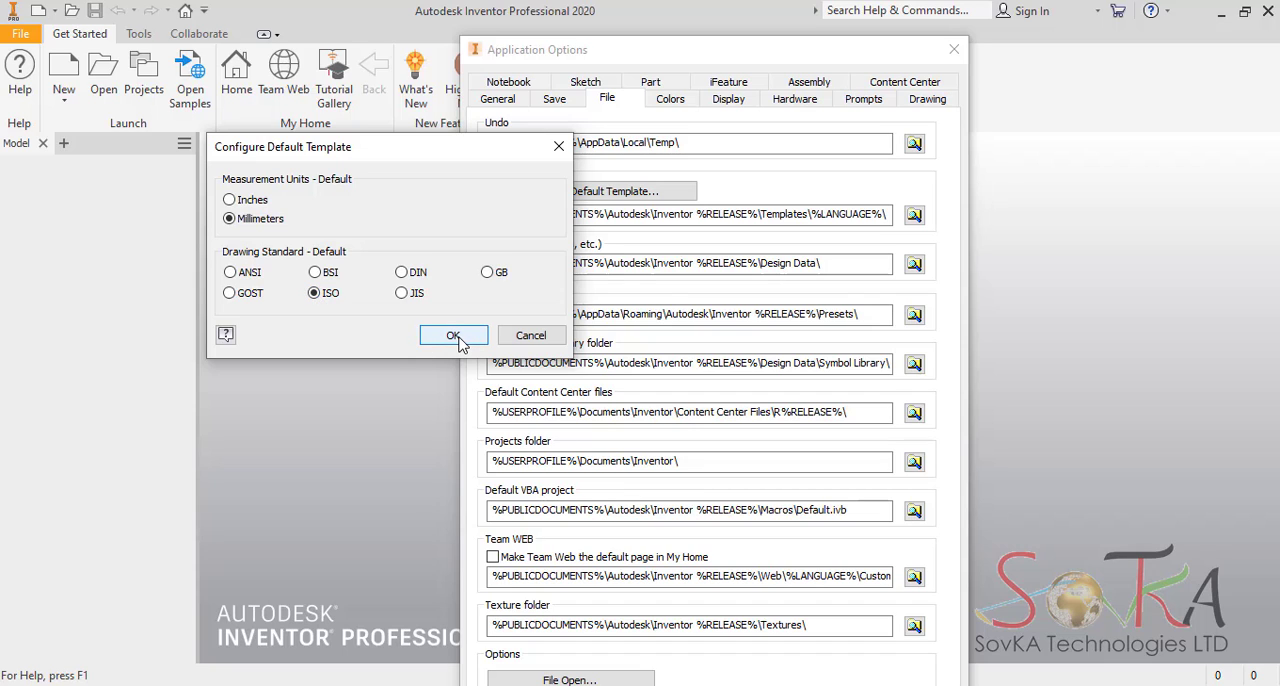
left_click(455, 337)
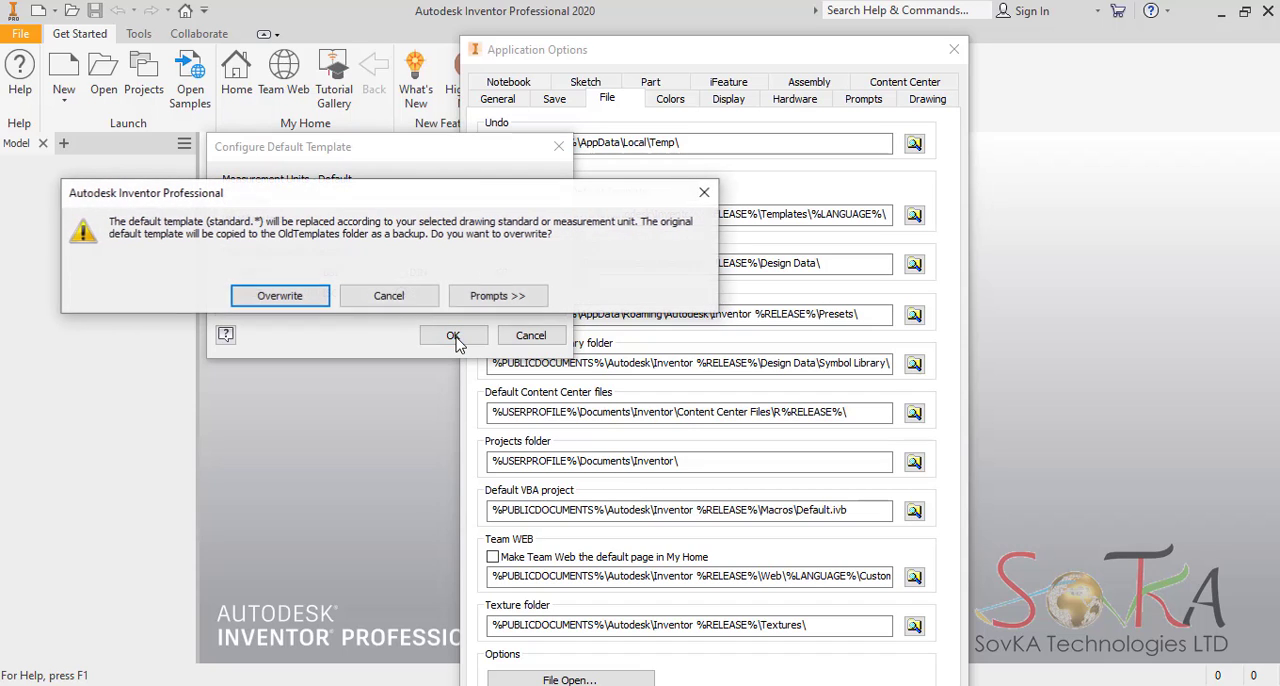
left_click(292, 296)
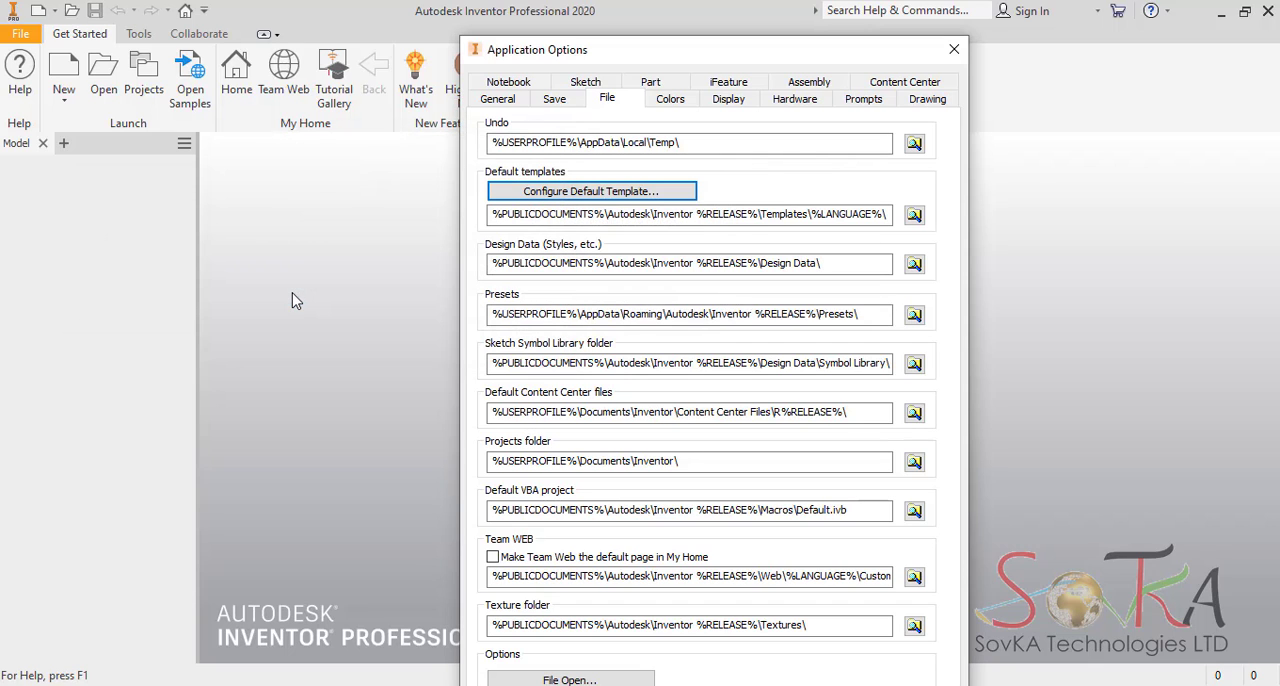
left_click(953, 55)
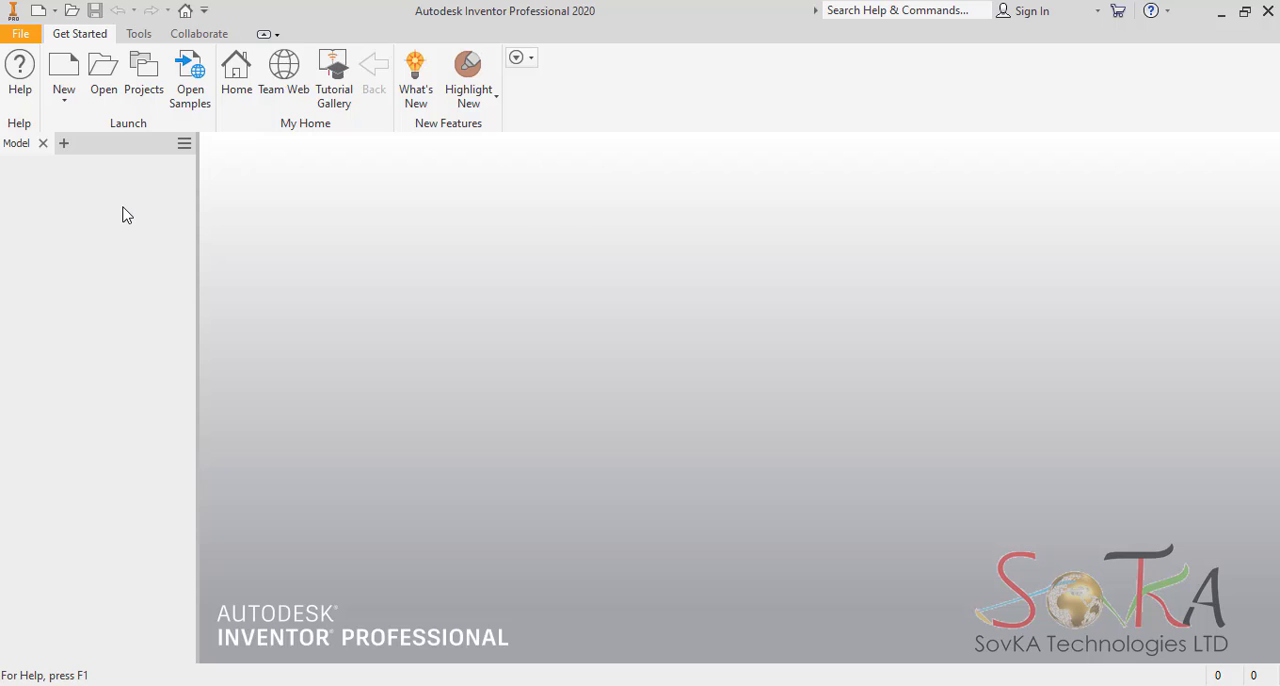
Open the project settings and check whether the Autodesk Appearance Library is the active appearance library.
left_click(150, 82)
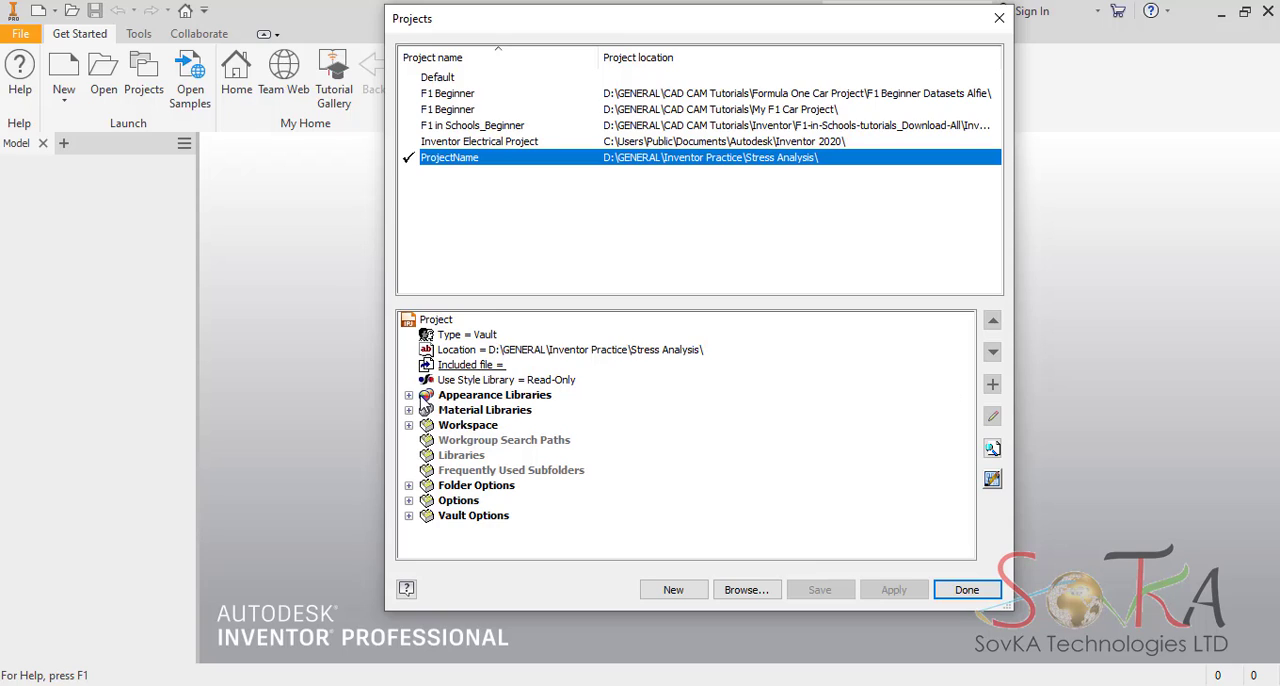
left_click(408, 396)
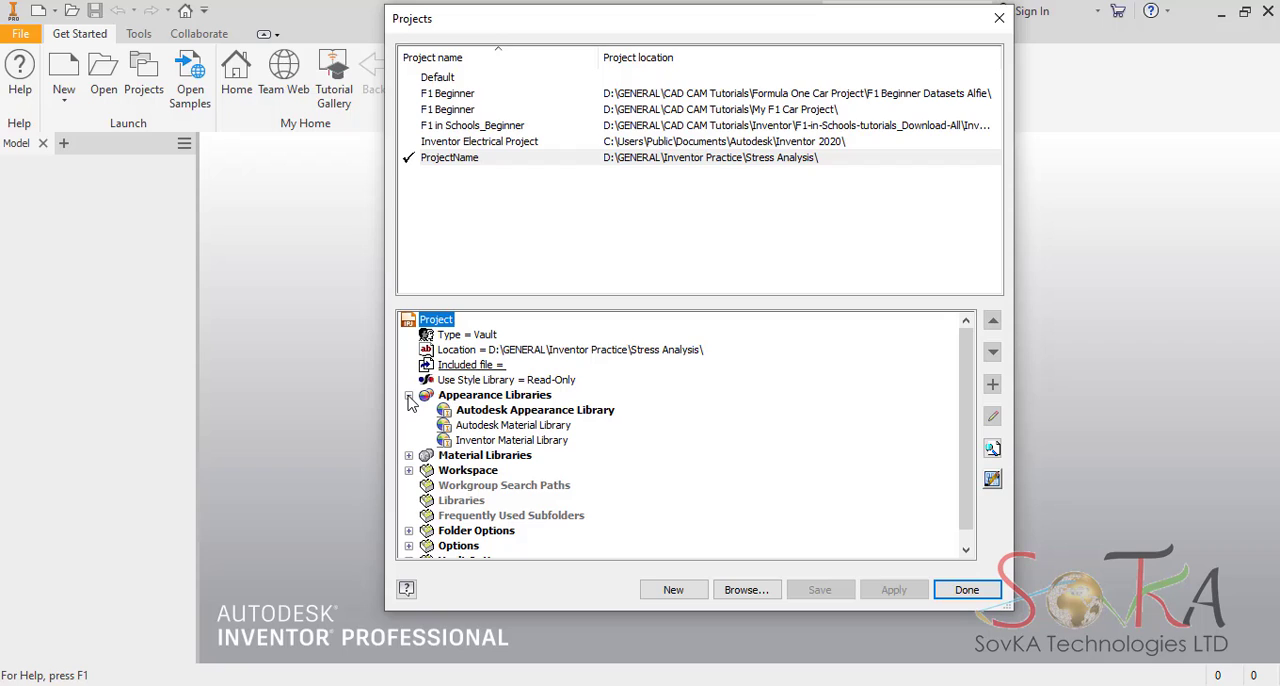
left_click(511, 411)
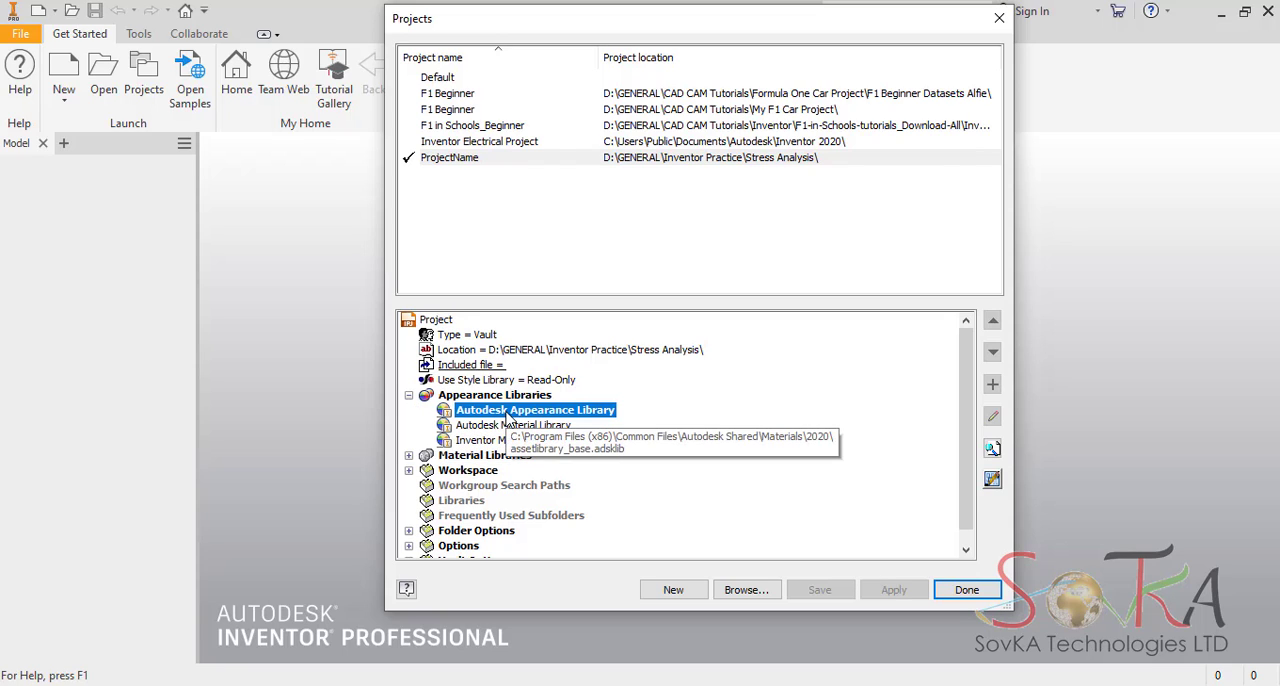
right_click(508, 417)
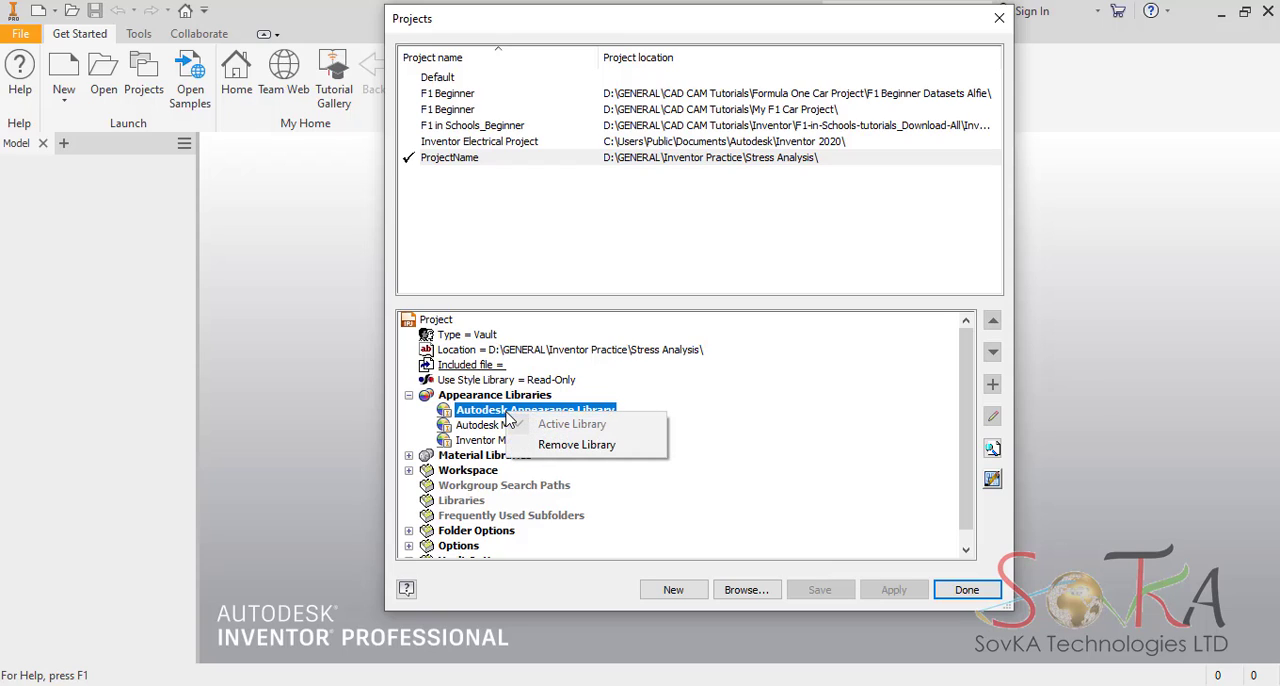
left_click(744, 383)
Check whether the Autodesk Material Library is the active material library, and close the project settings.
left_click(408, 456)
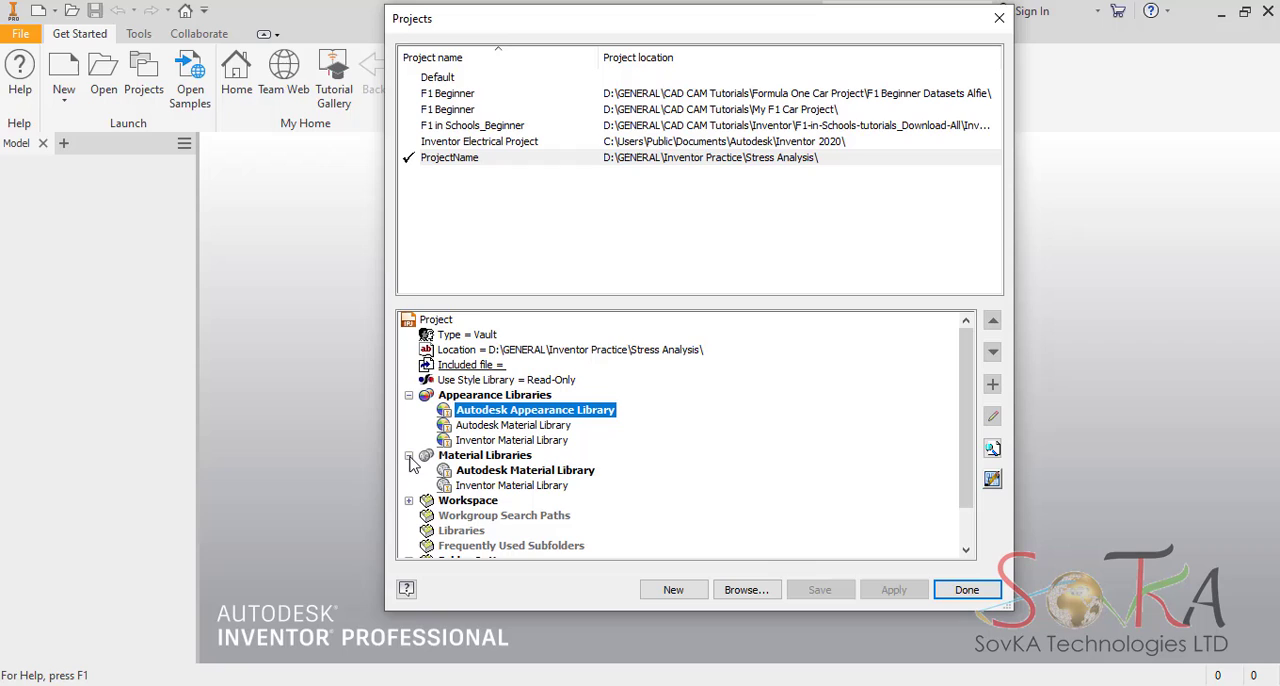
left_click(524, 472)
right_click(525, 473)
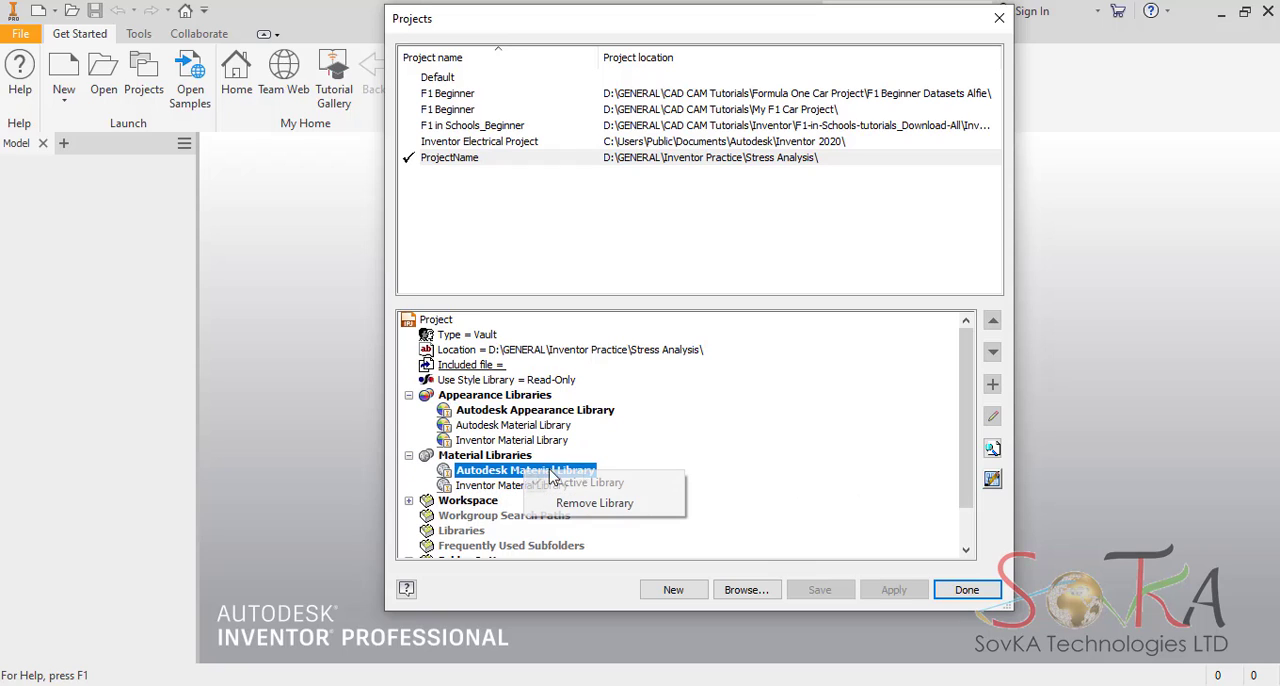
left_click(770, 432)
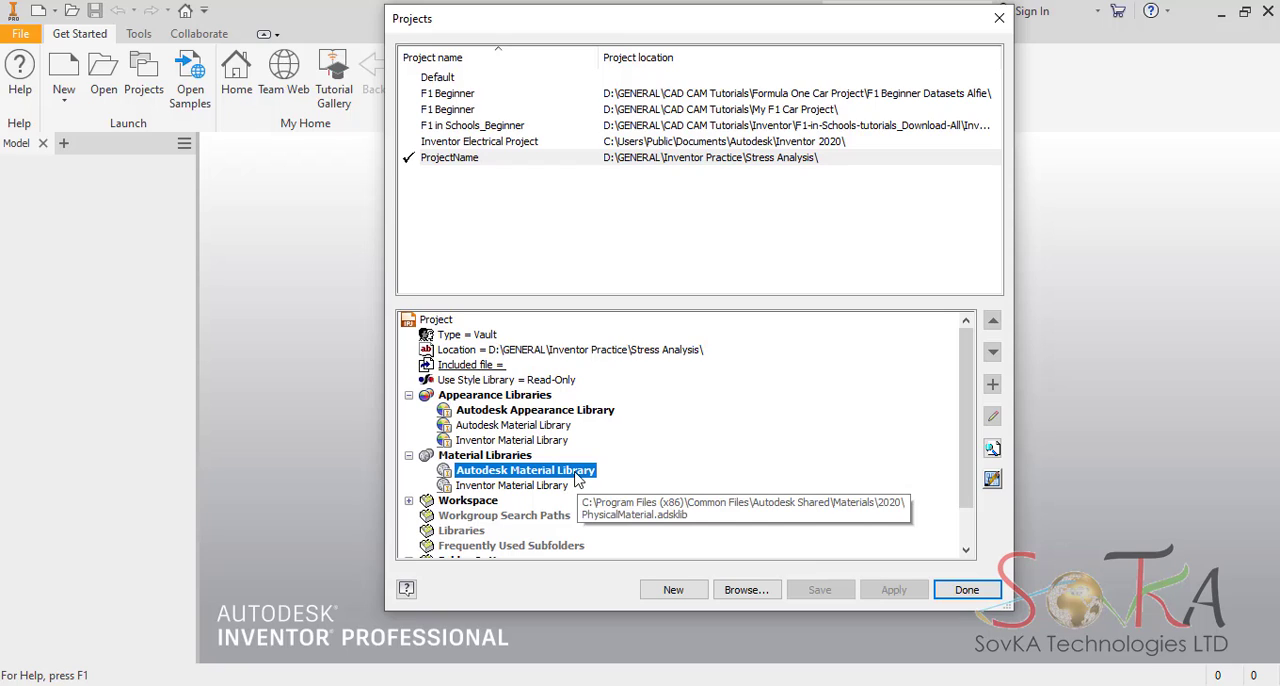
left_click(966, 591)
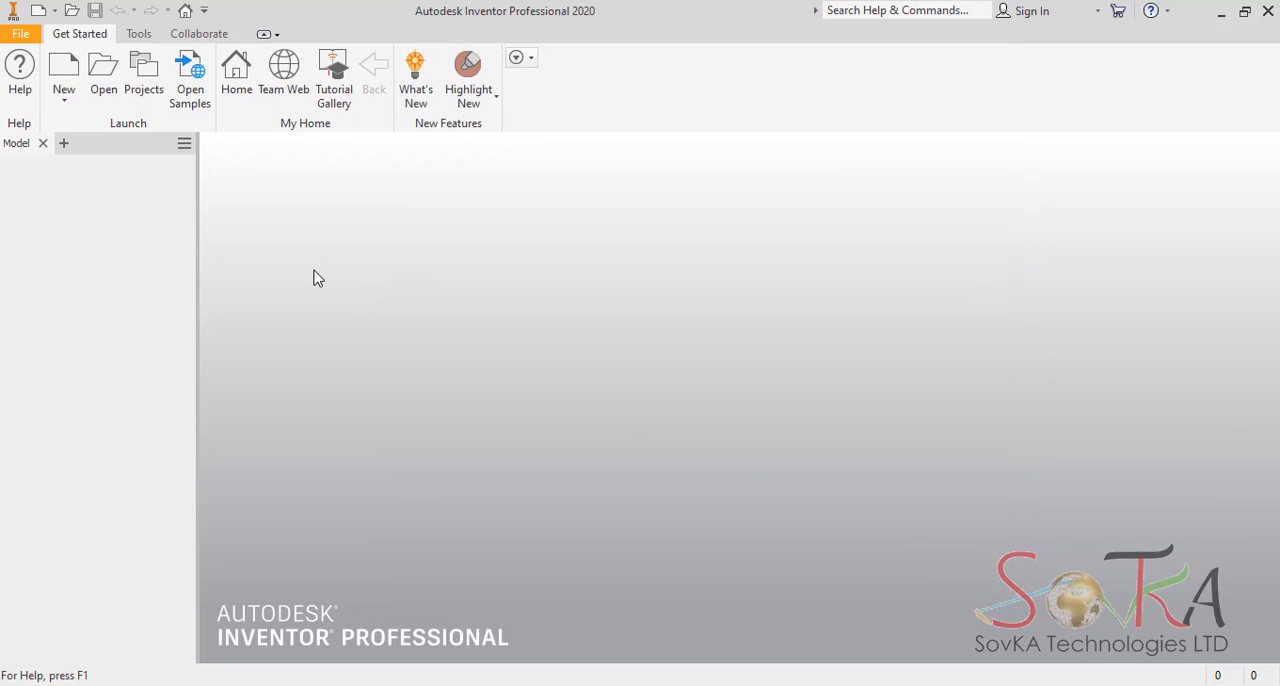
Create a new part from the metric Standard (mm).ipt template.
left_click(70, 76)
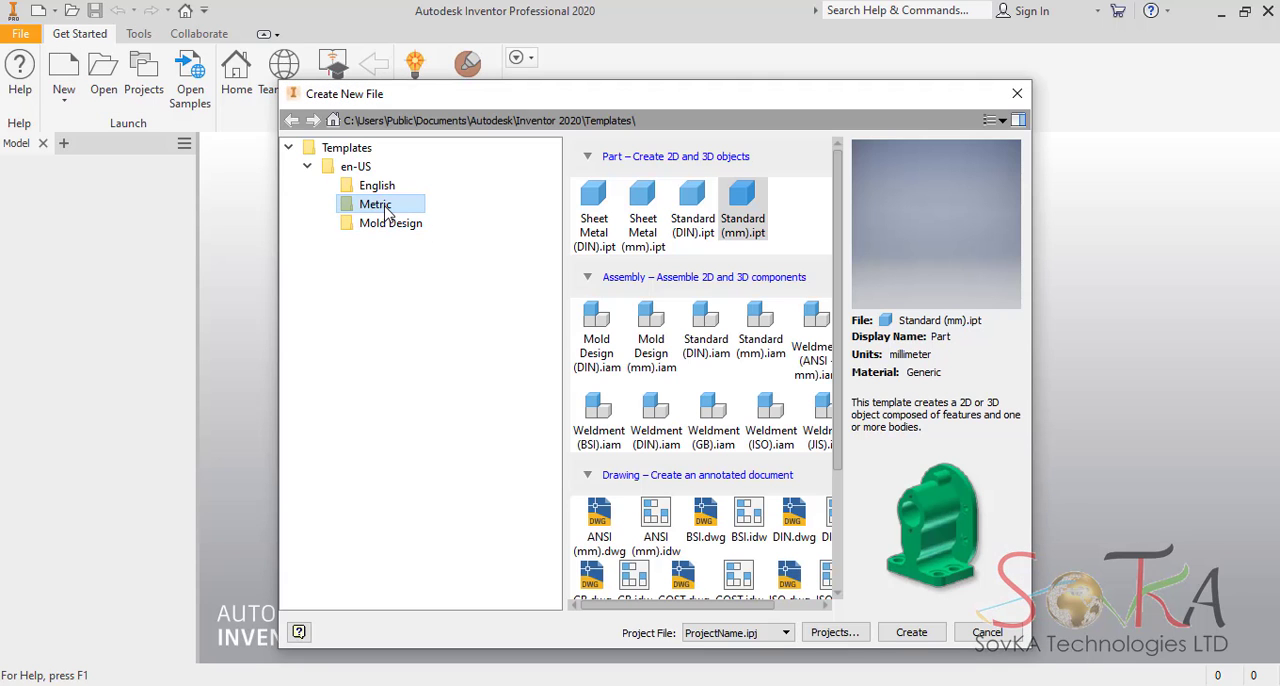
left_click(740, 220)
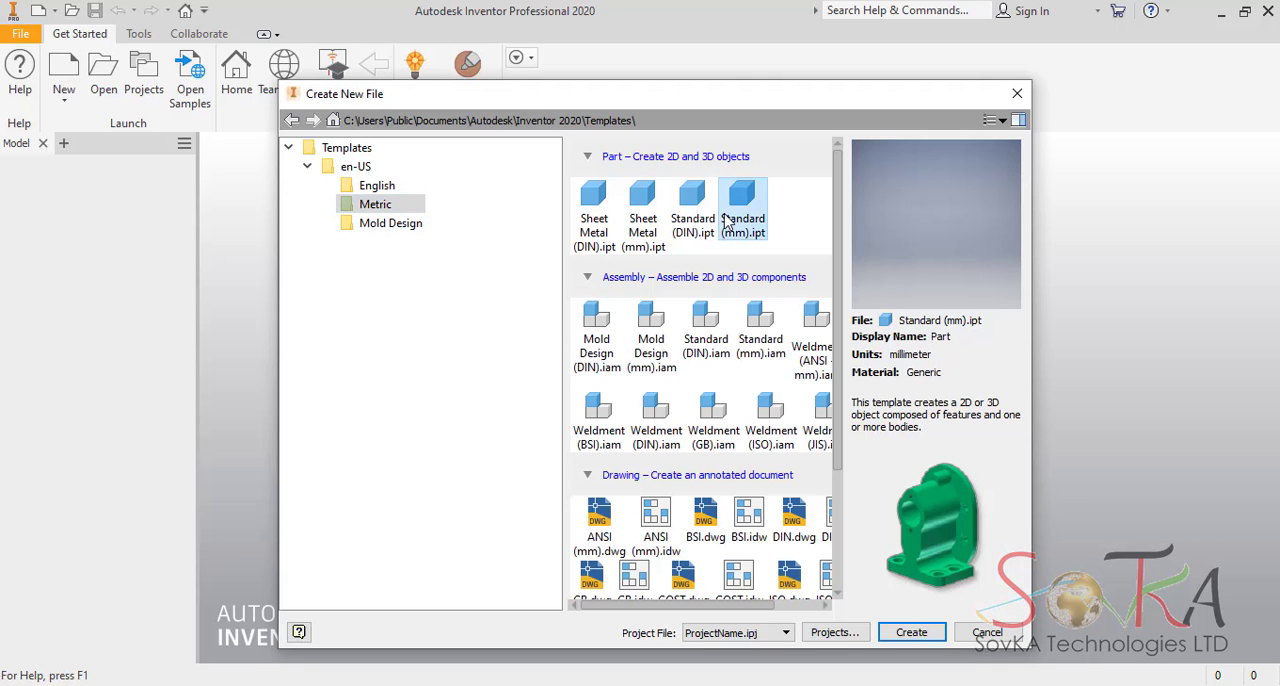
left_click(911, 632)
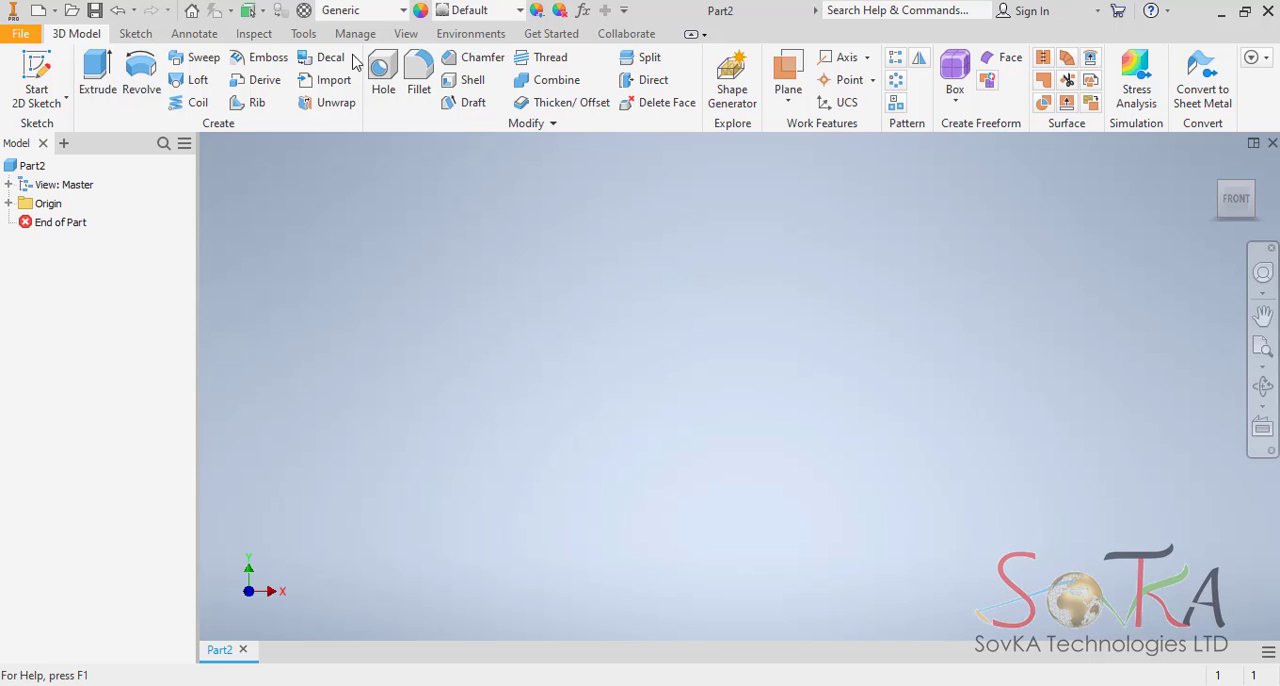
Review the available annotation, inspection, view, environment, sketching and 3D modelling tools, including the section view options.
left_click(193, 36)
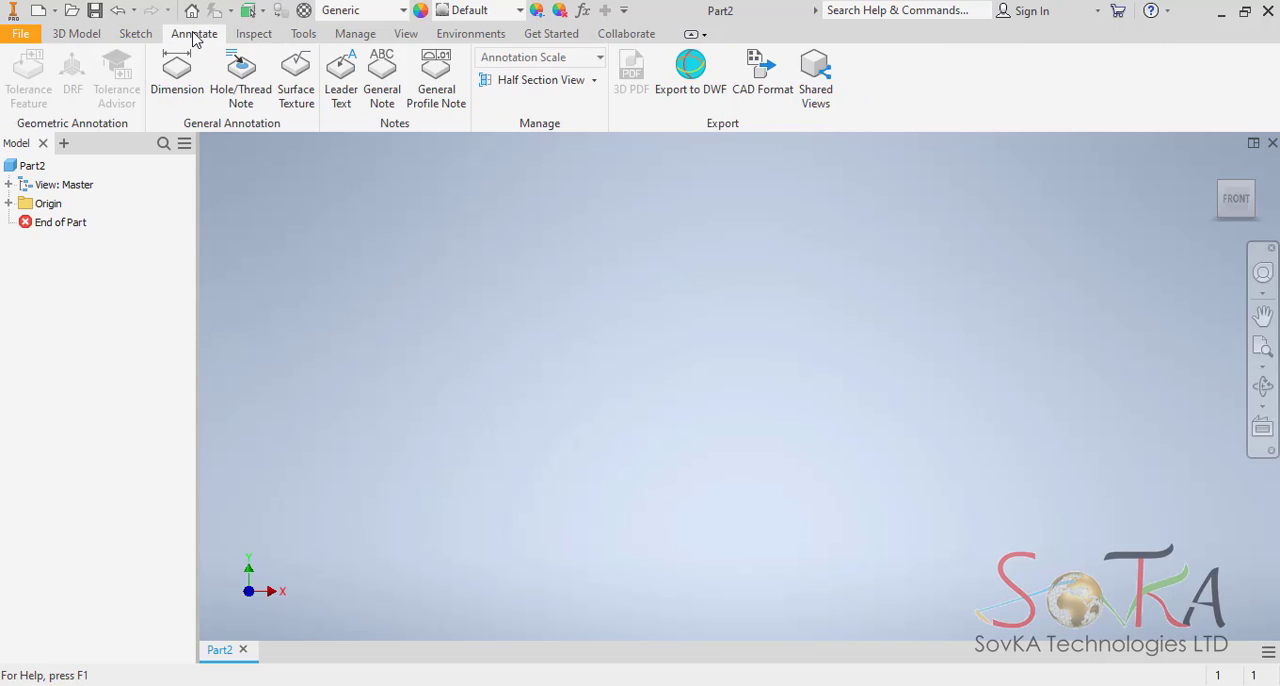
left_click(262, 36)
left_click(300, 36)
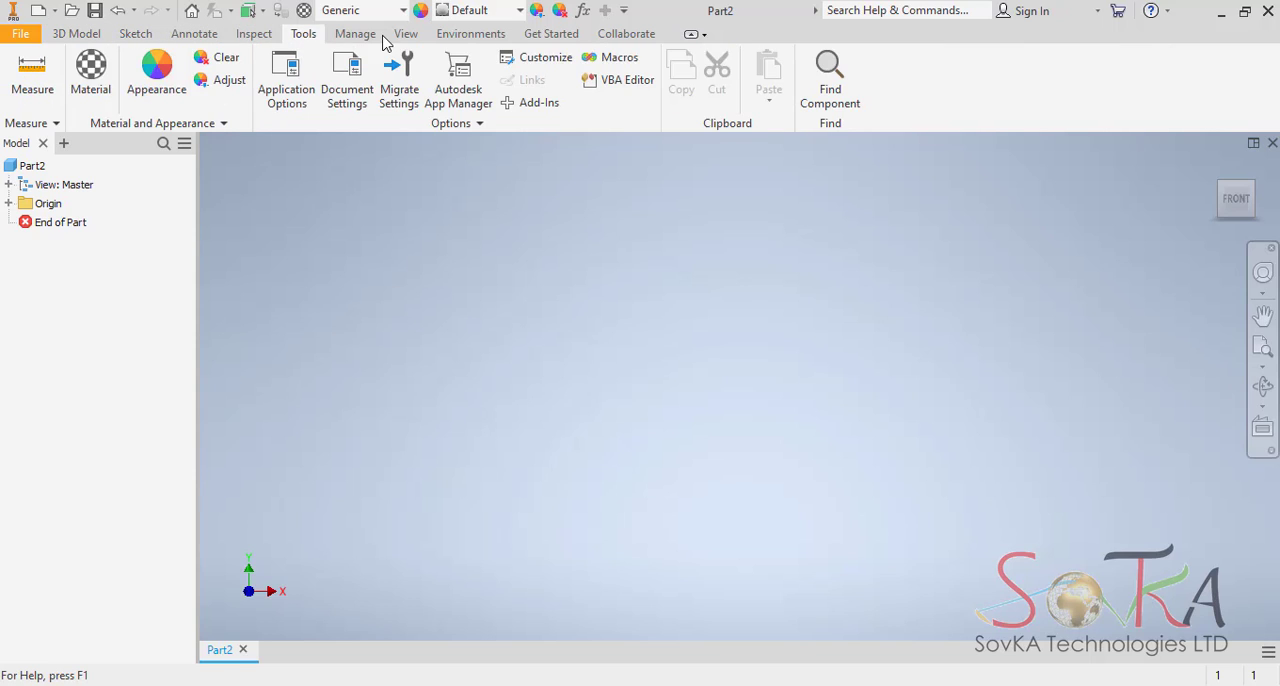
left_click(407, 36)
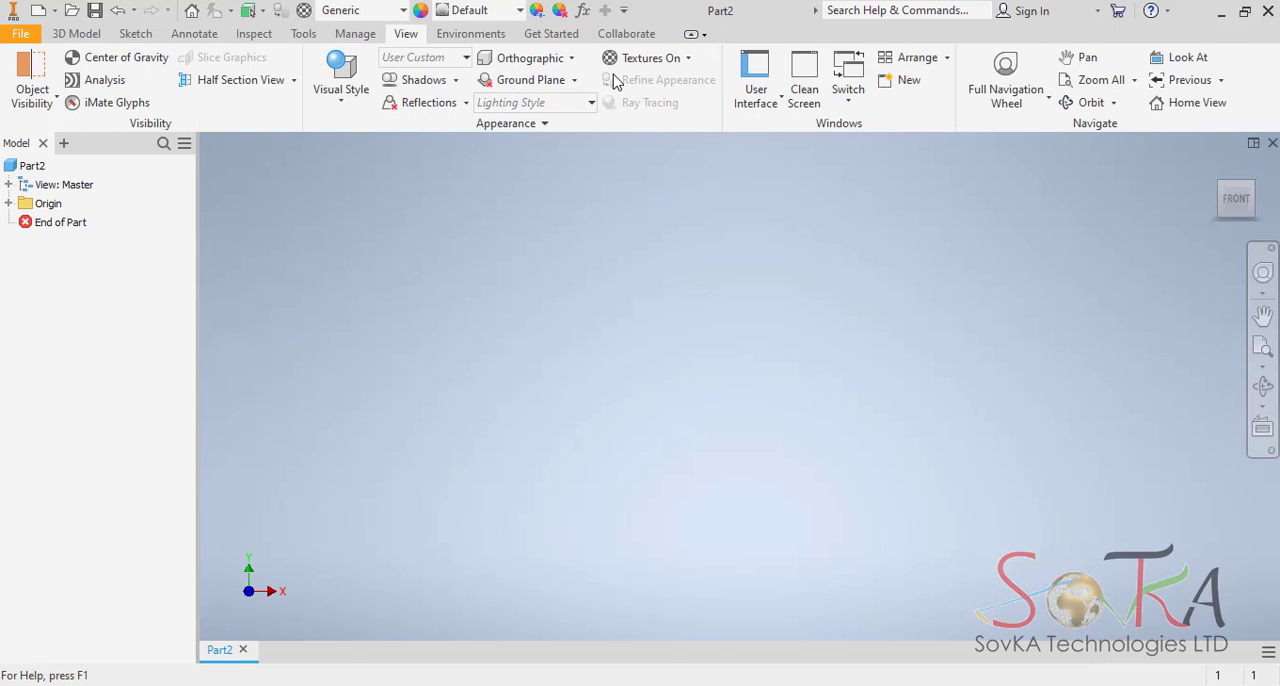
left_click(470, 34)
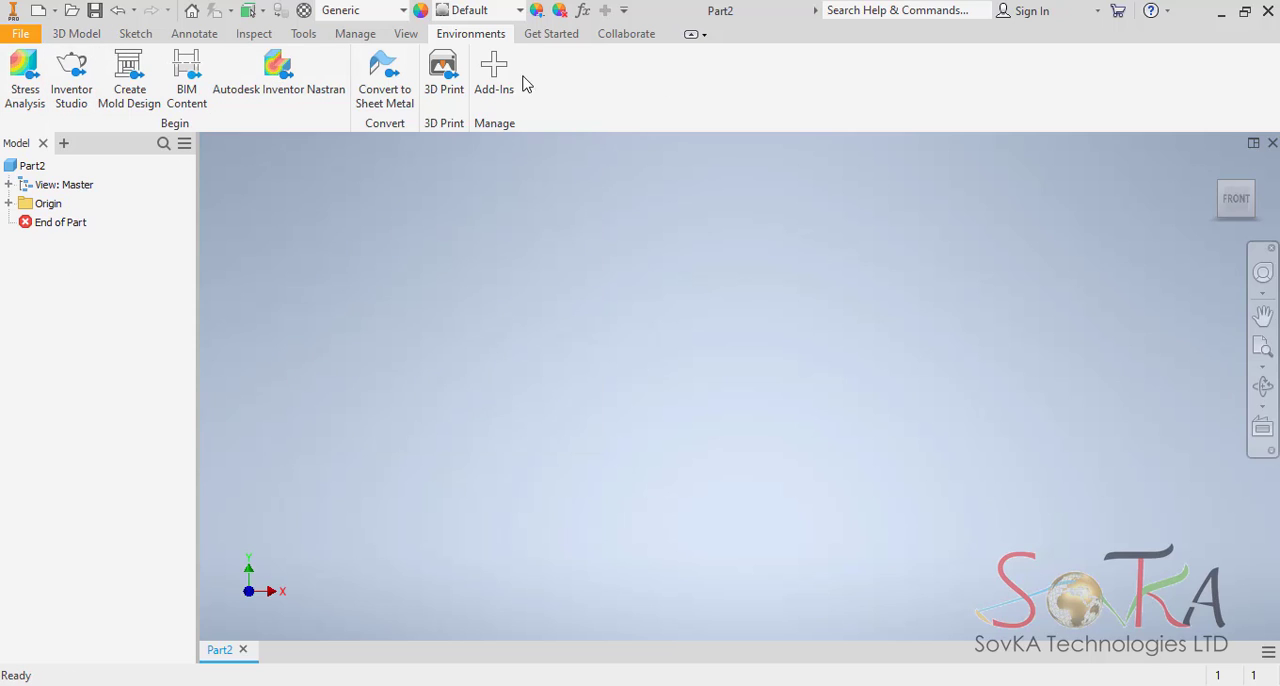
left_click(77, 35)
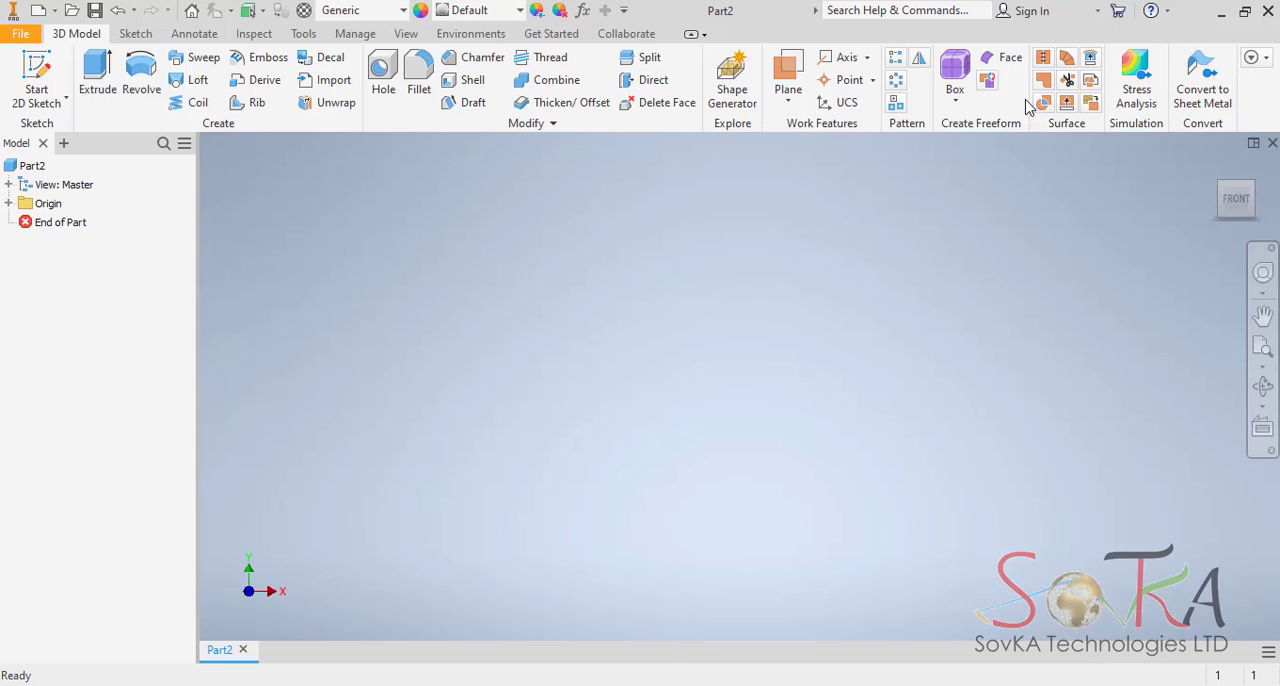
left_click(132, 36)
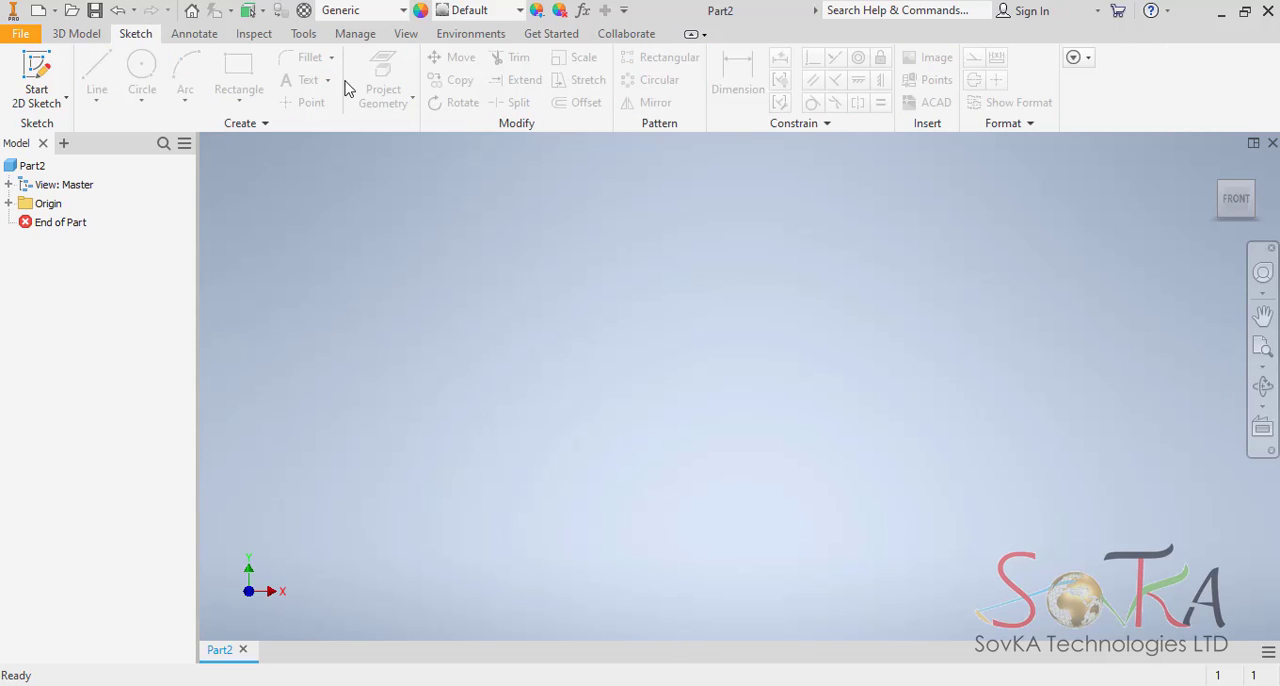
left_click(205, 36)
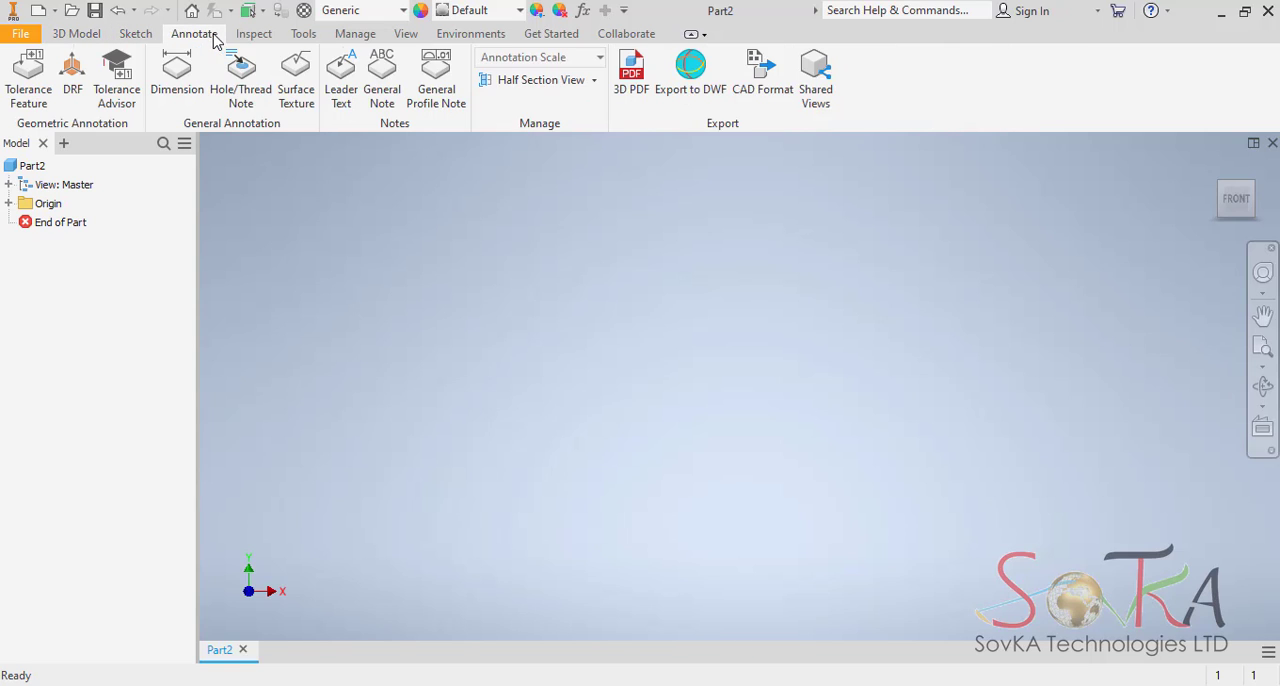
left_click(594, 80)
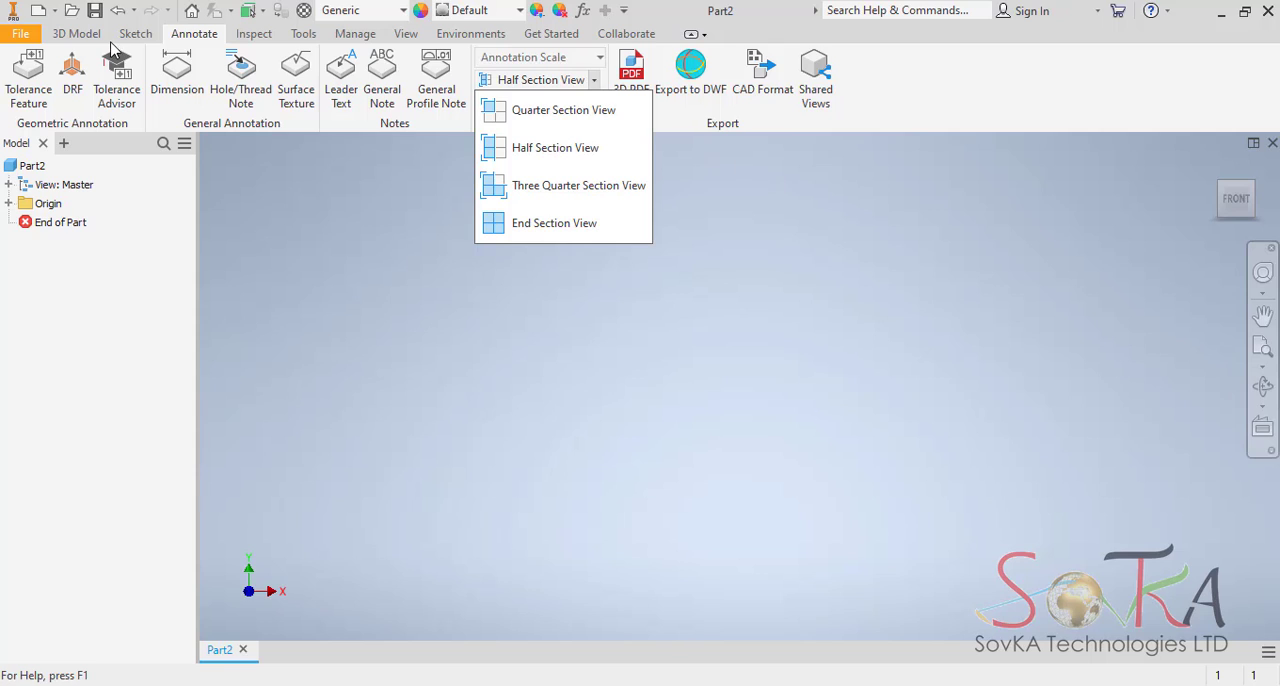
left_click(76, 33)
left_click(76, 33)
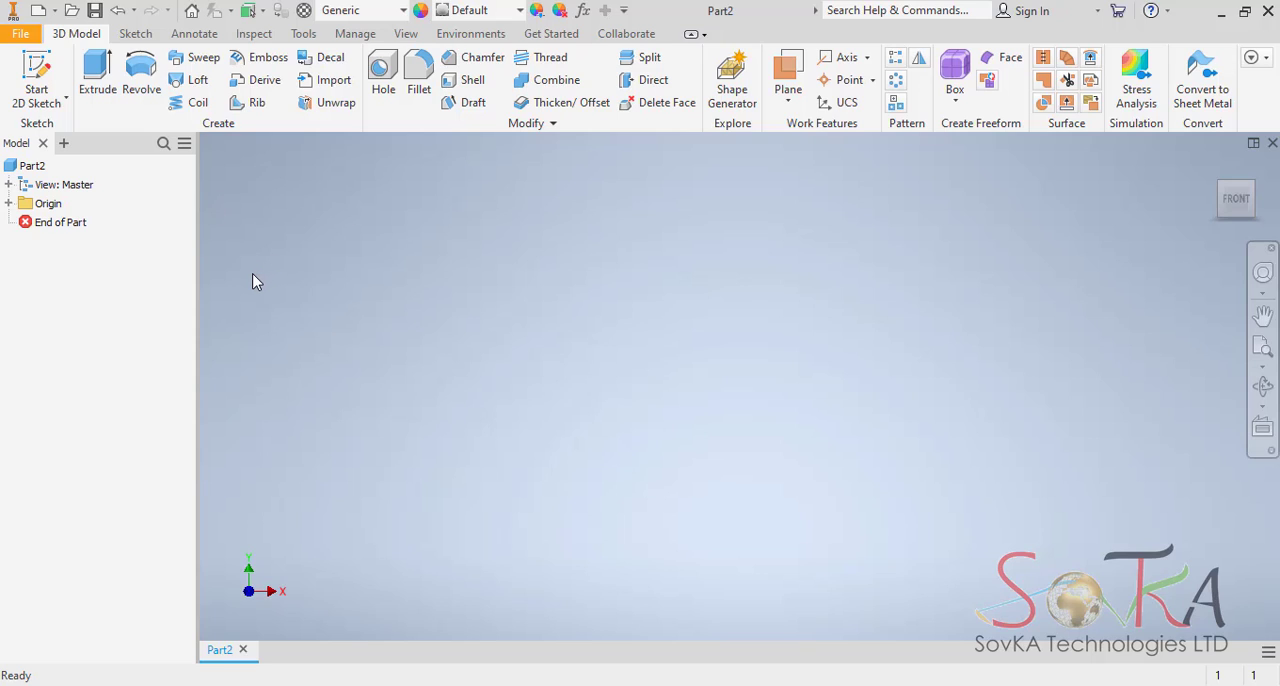
Start a 2D sketch on the XY plane.
left_click(65, 101)
left_click(70, 135)
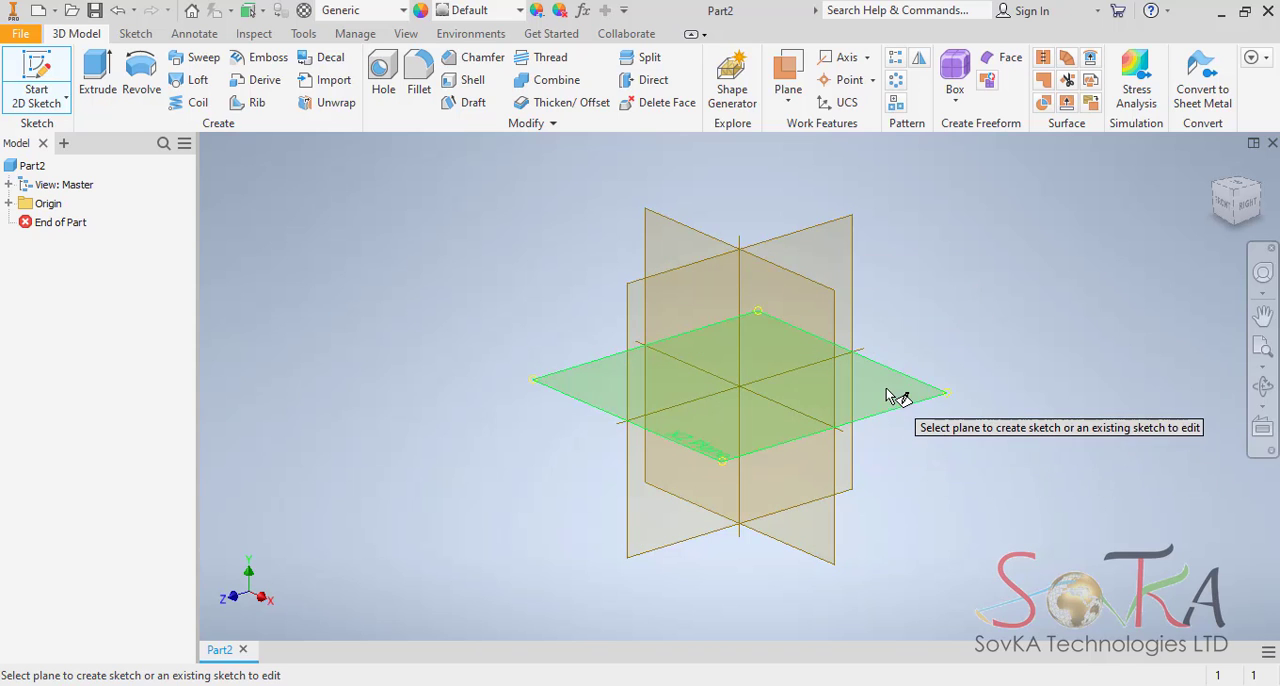
left_click(669, 238)
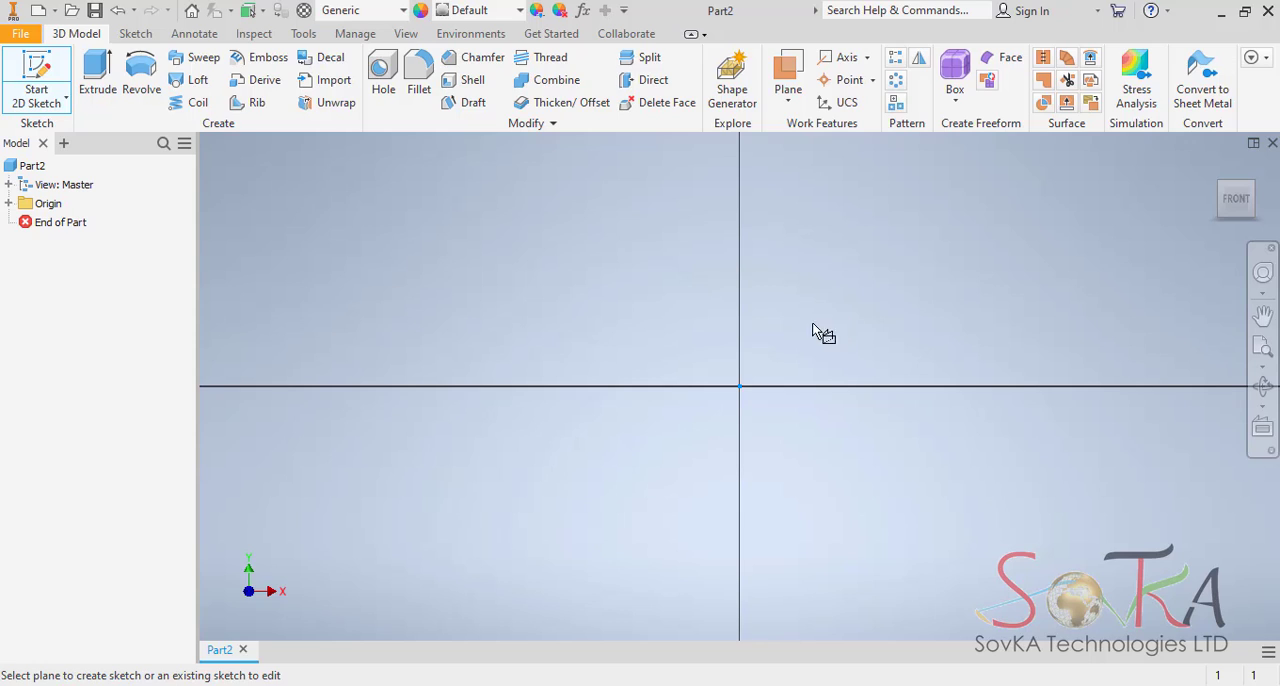
Sketch a vertical line about 82 mm up from the origin and a horizontal line about 25 mm long outward from its upper end.
mouse_move(812, 333)
middle_mouse_down()
mouse_move(705, 377)
mouse_move(623, 437)
mouse_move(569, 449)
middle_mouse_up()
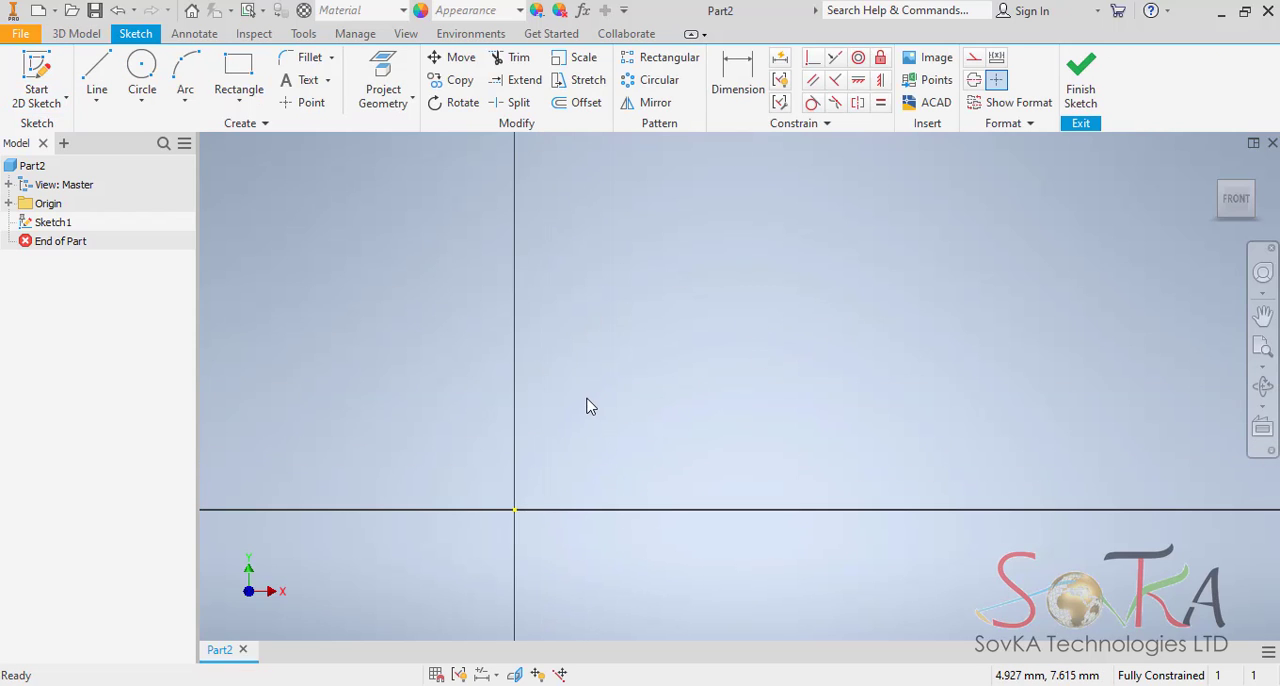
middle_click_drag(508, 447, 430, 508)
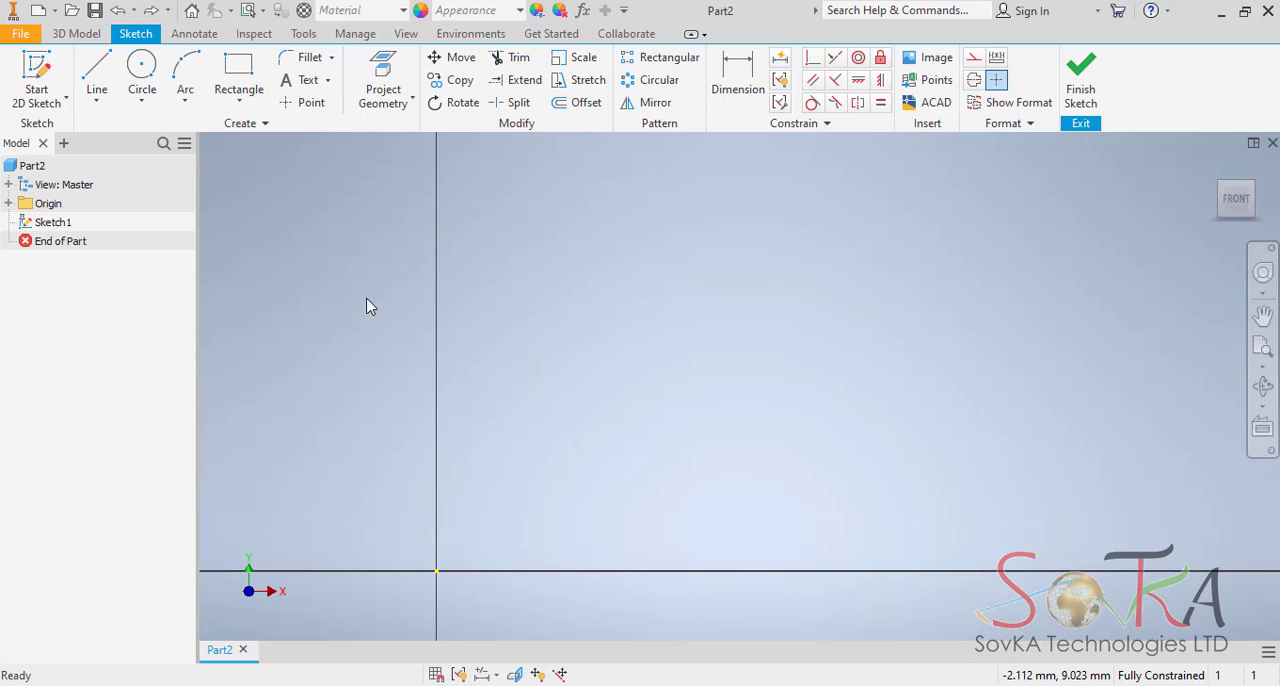
left_click(95, 78)
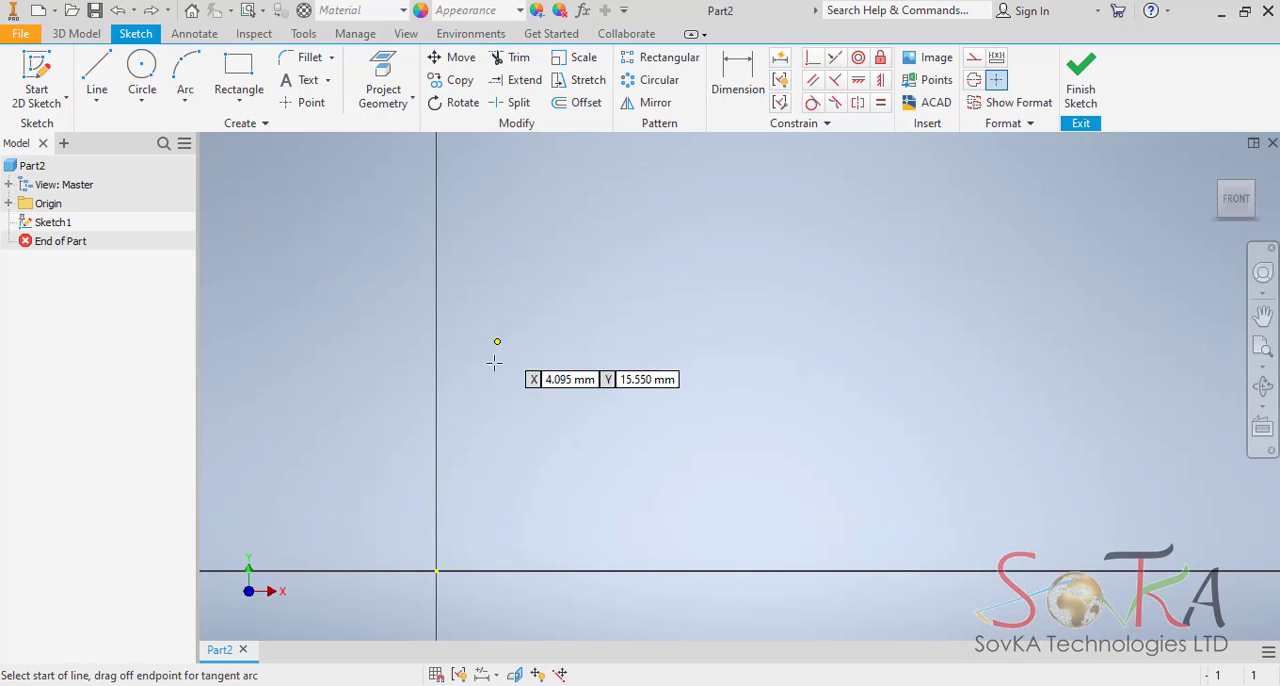
left_click(436, 571)
middle_click_drag(431, 200, 443, 380)
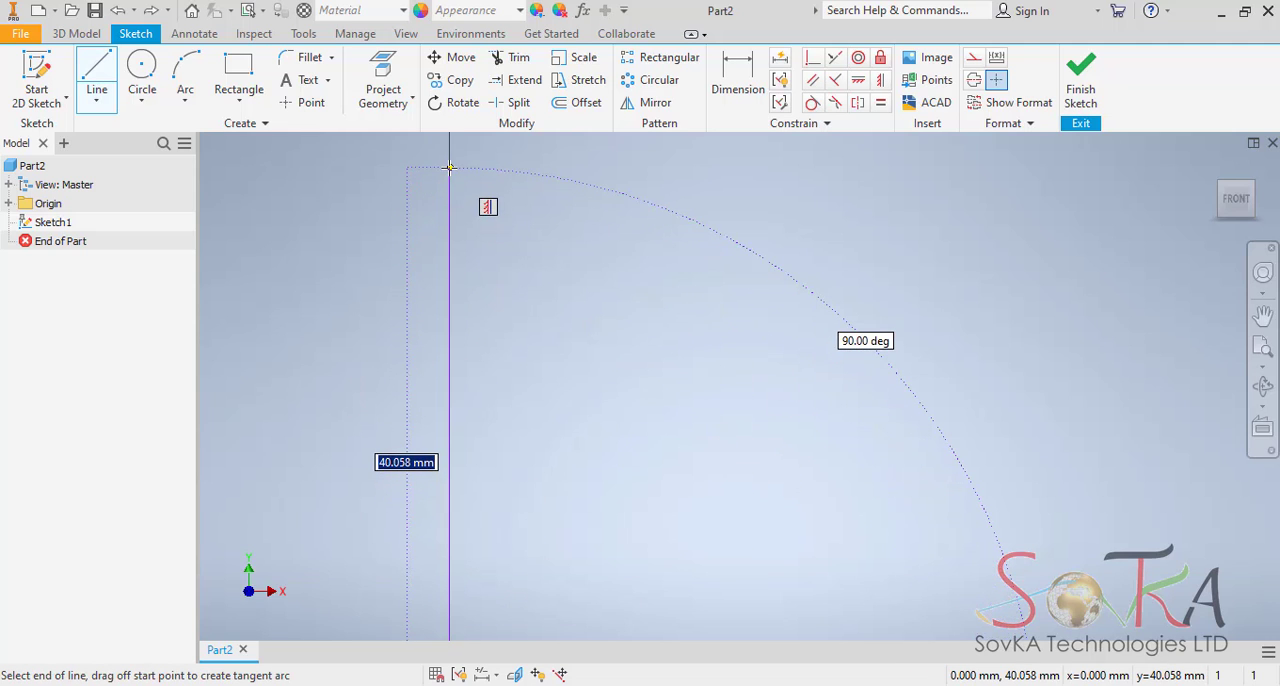
middle_click_drag(449, 168, 440, 391)
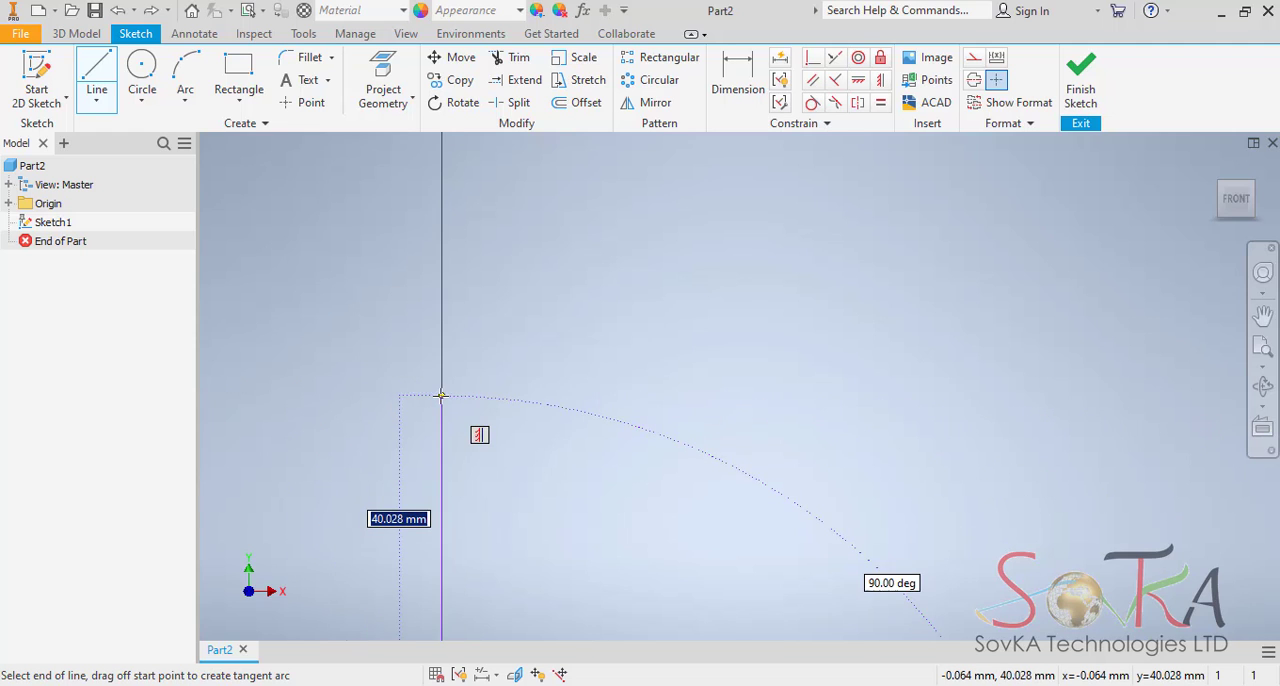
scroll(441, 396, "down", 5)
middle_click_drag(443, 340, 448, 380)
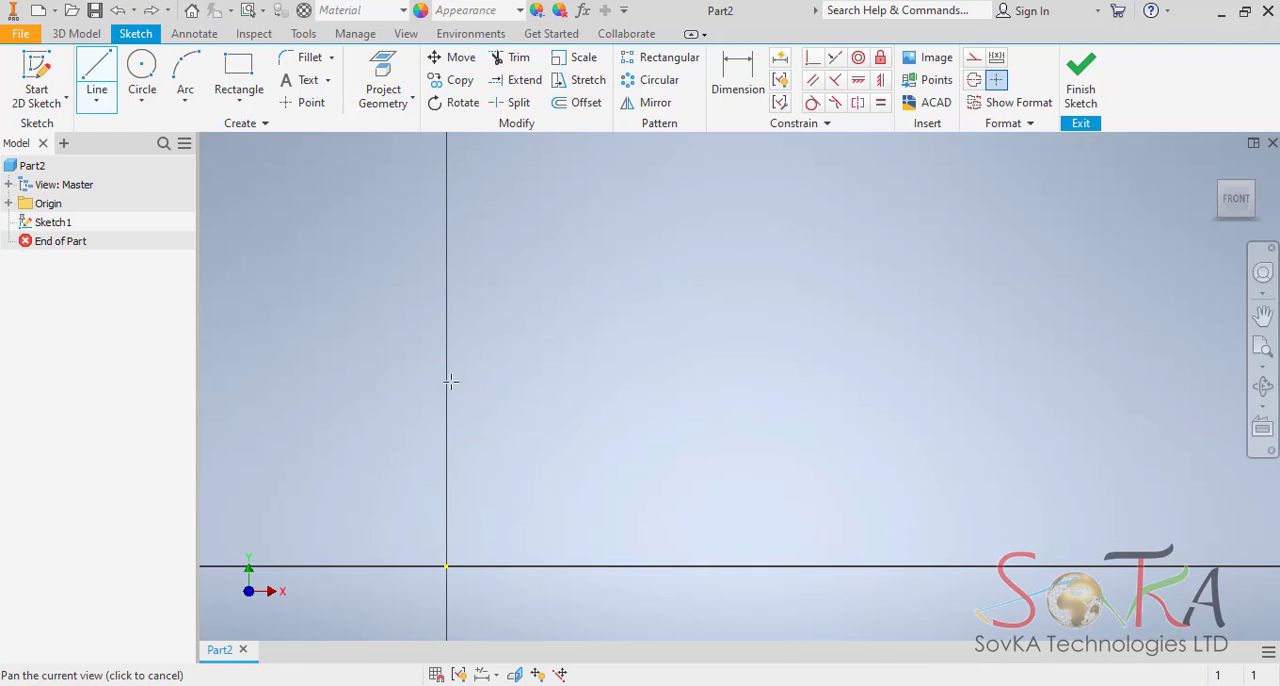
left_click(447, 296)
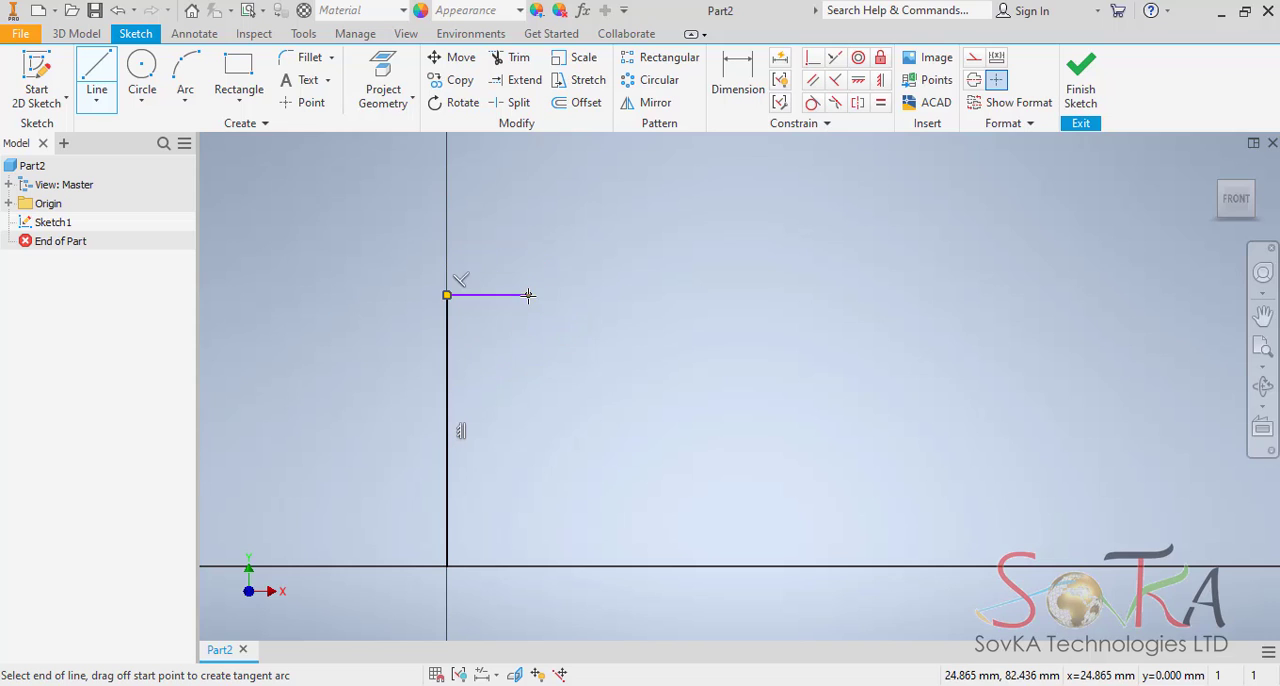
right_click(567, 253)
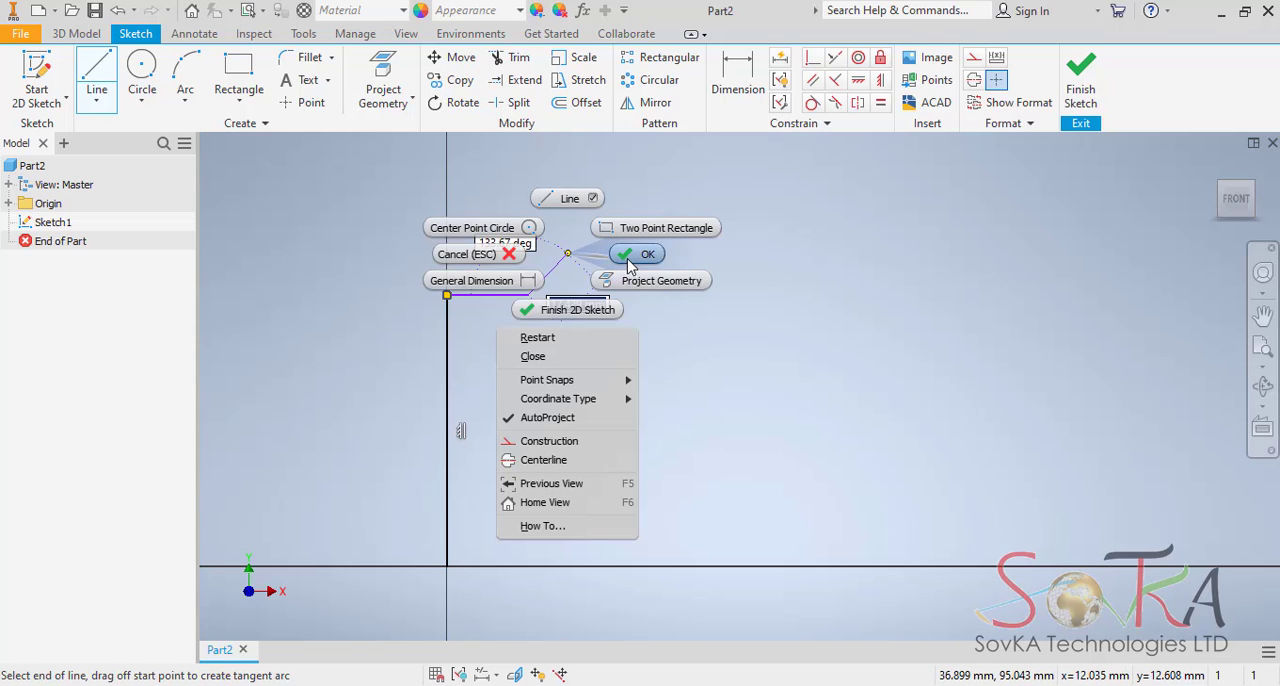
left_click(630, 256)
Sketch the foot and stem outline: a 28 mm base line from the origin, an inward slope rising 9 mm, a vertical stem and short outward slope.
left_click(96, 80)
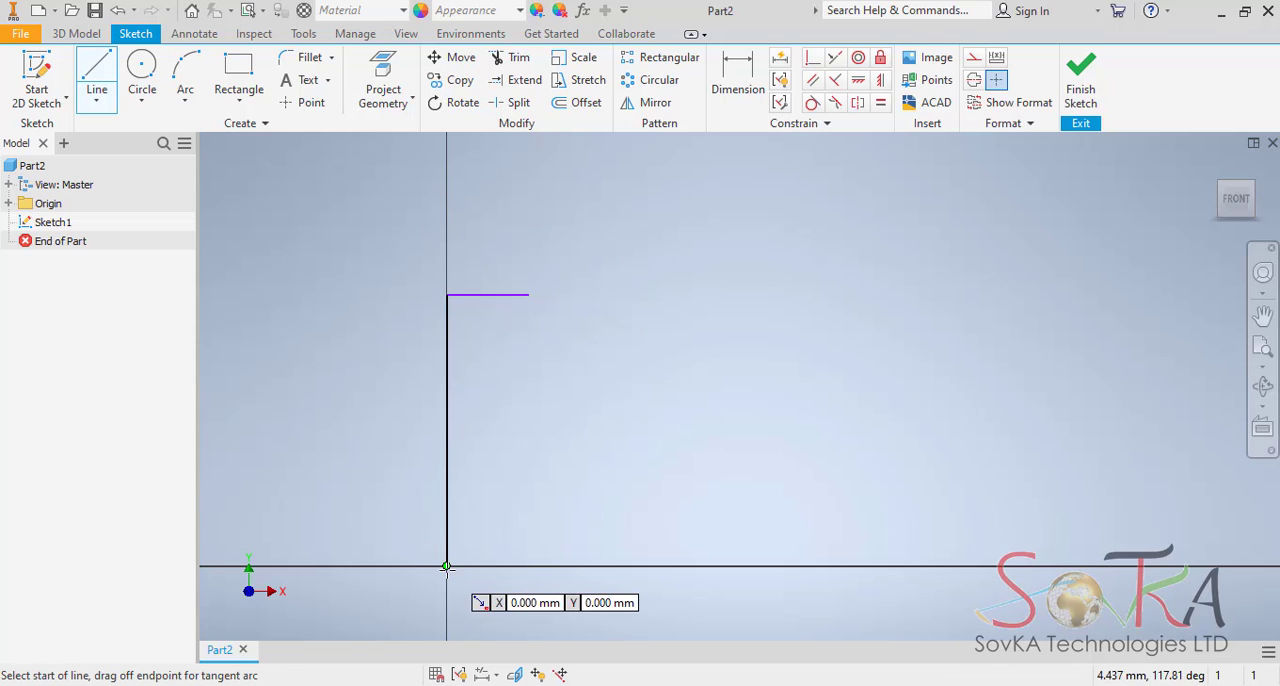
left_click(447, 567)
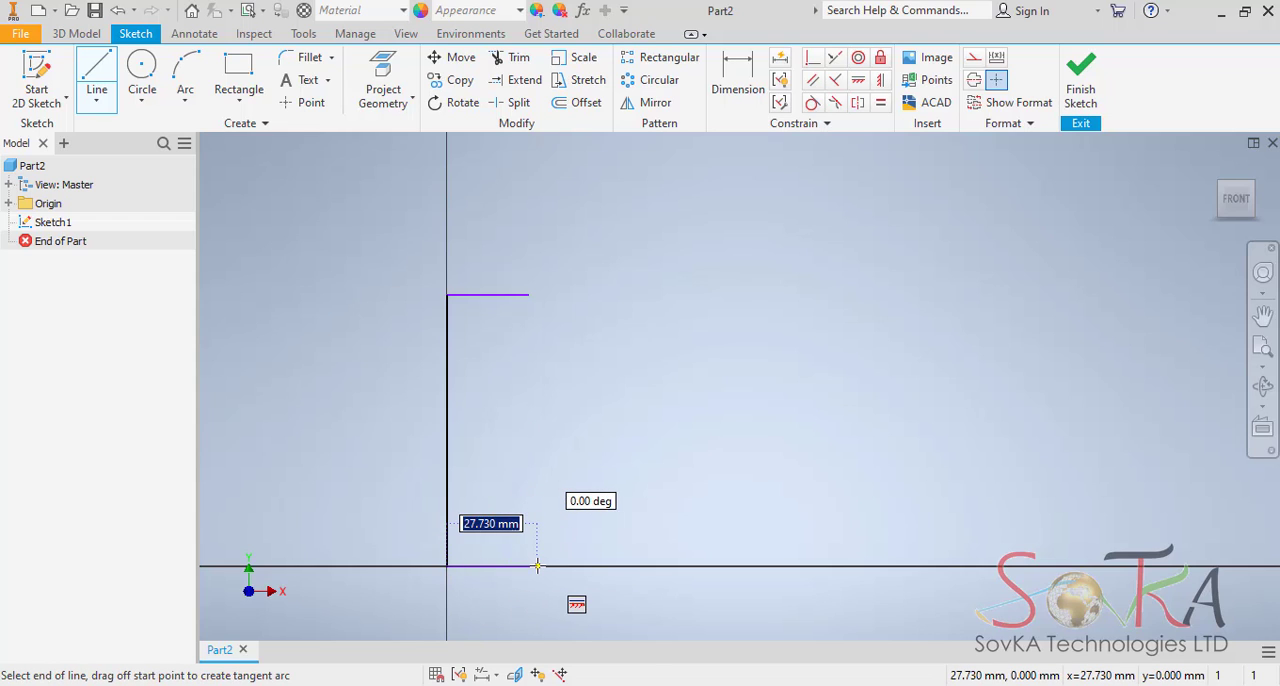
left_click(537, 566)
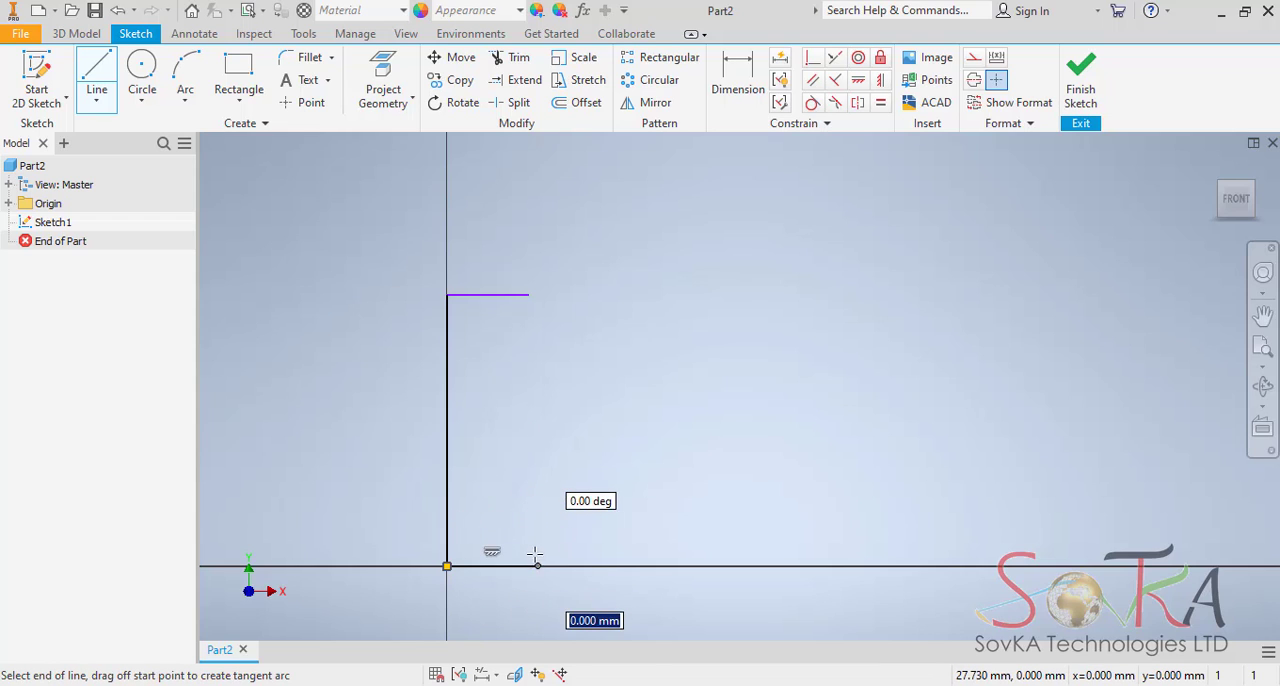
left_click(467, 535)
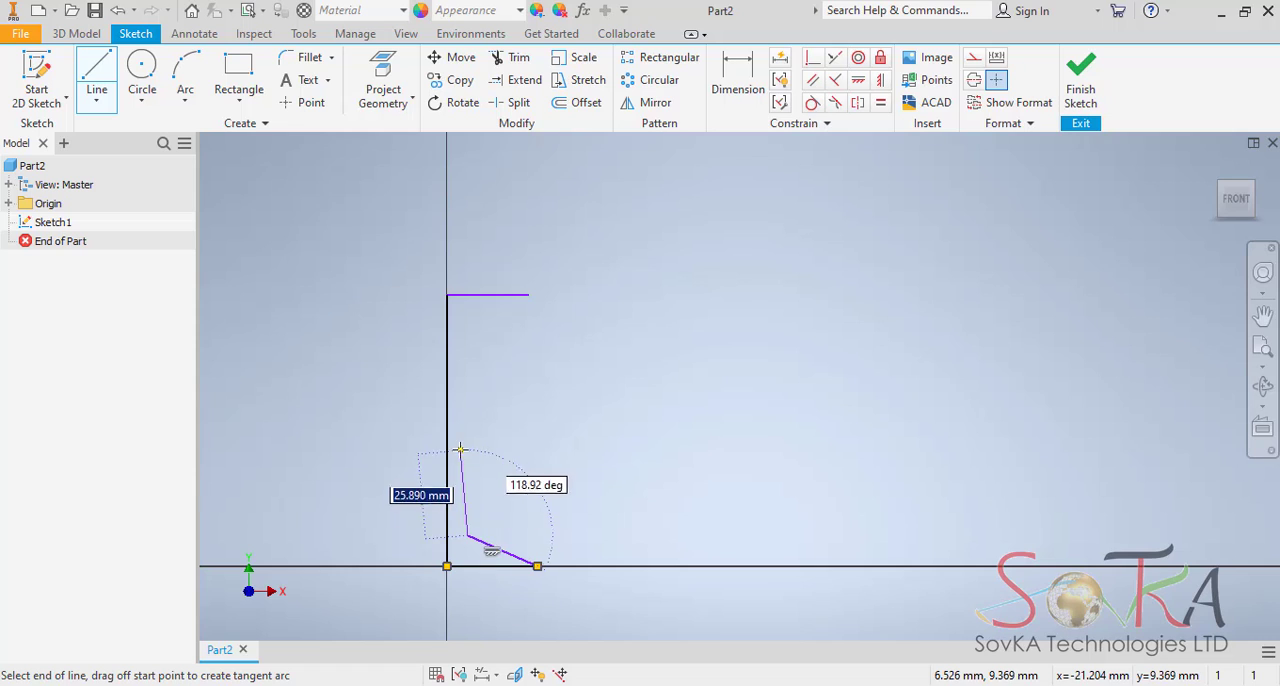
left_click(467, 442)
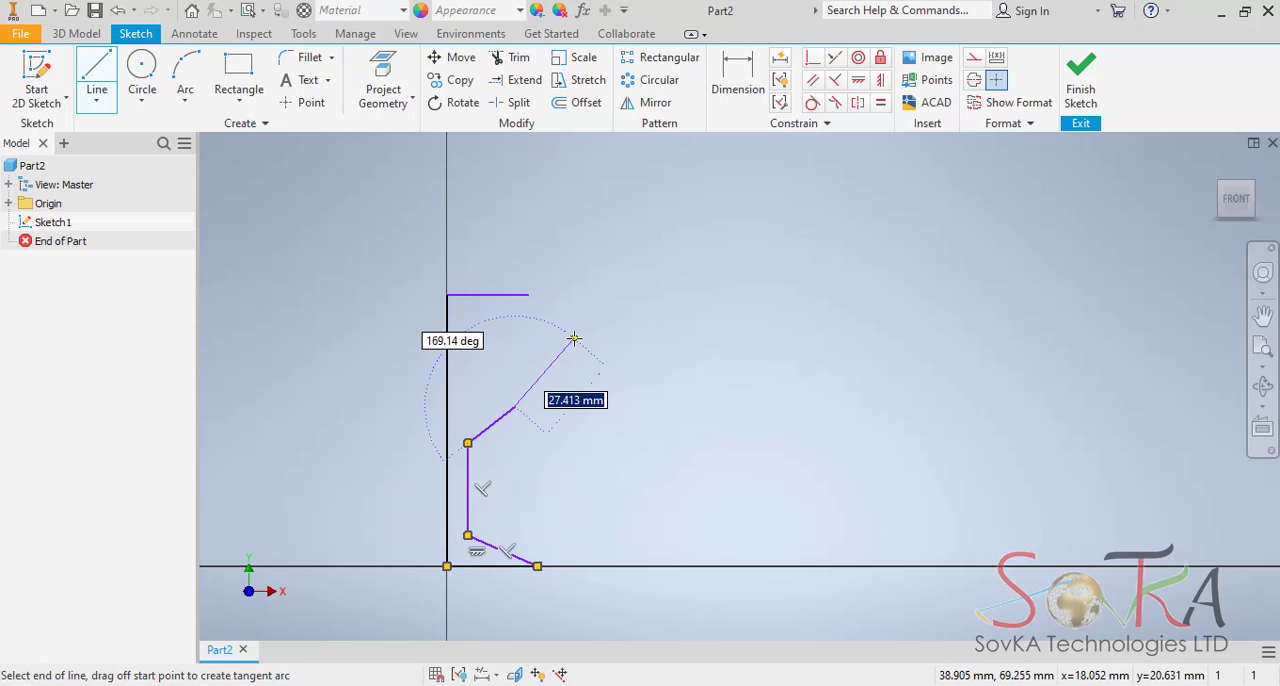
Draw a three-point arc of about 33.4 mm radius bulging outward from the short slope's upper end to the top line's outer end.
left_click(187, 104)
left_click(215, 130)
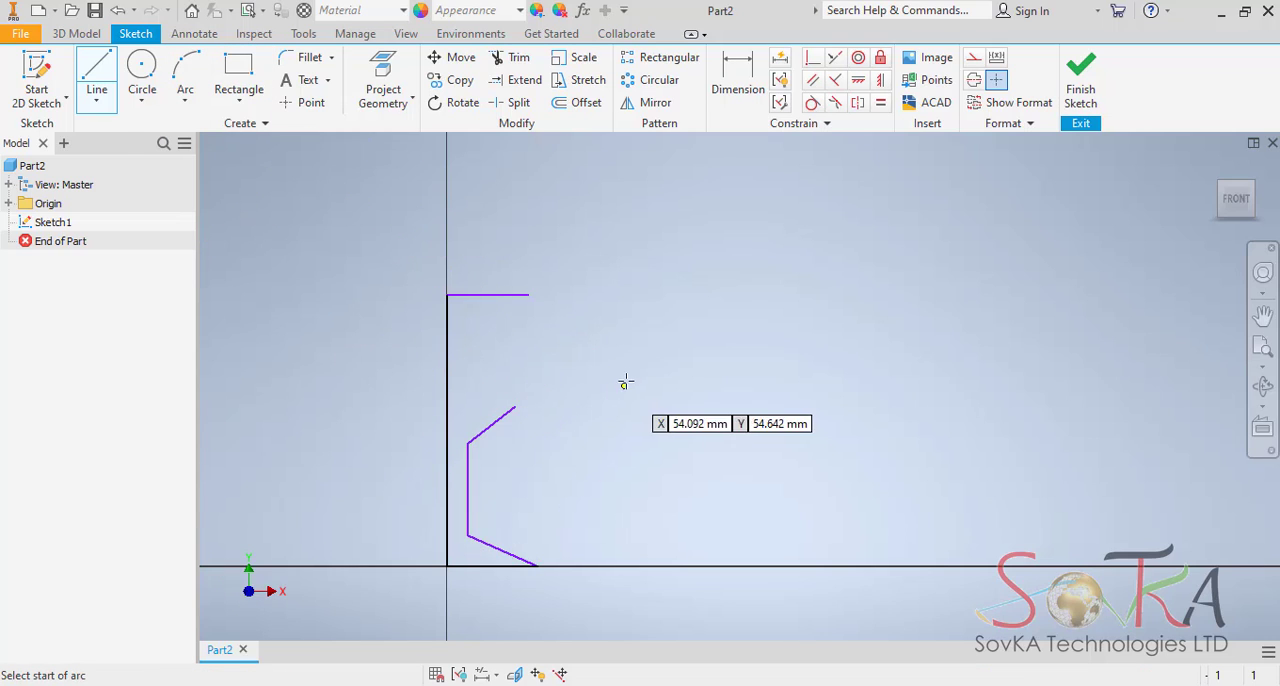
left_click(514, 408)
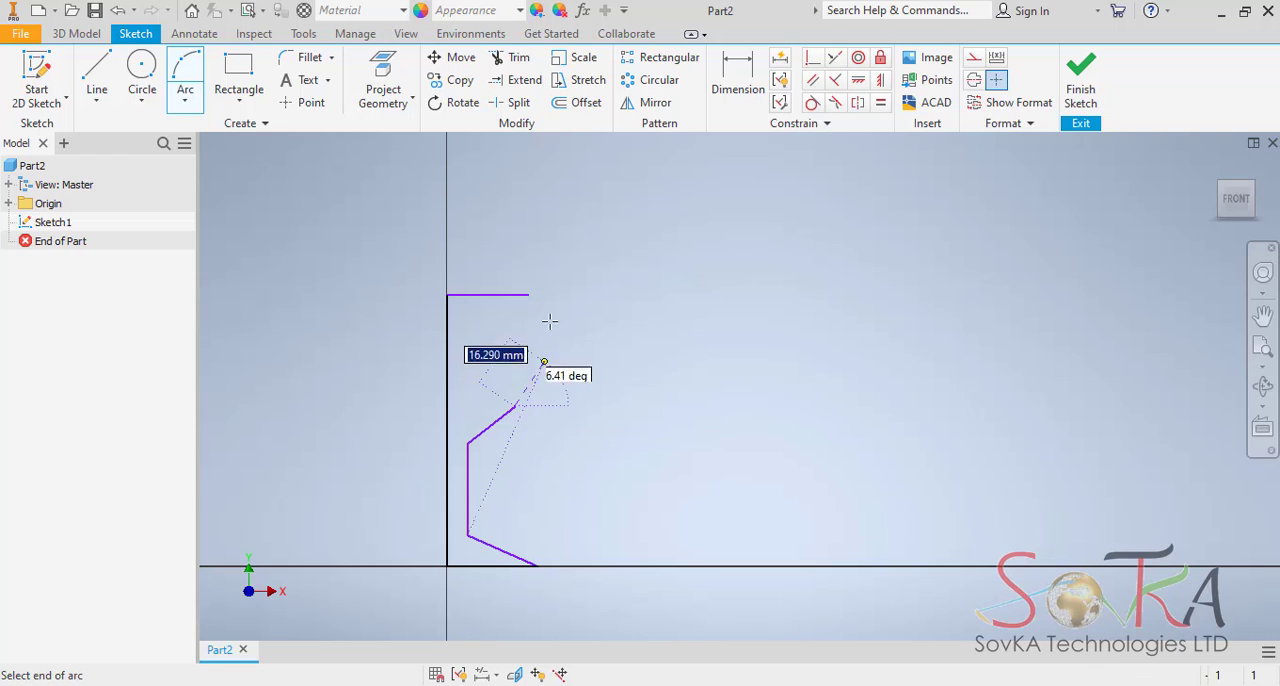
left_click(529, 294)
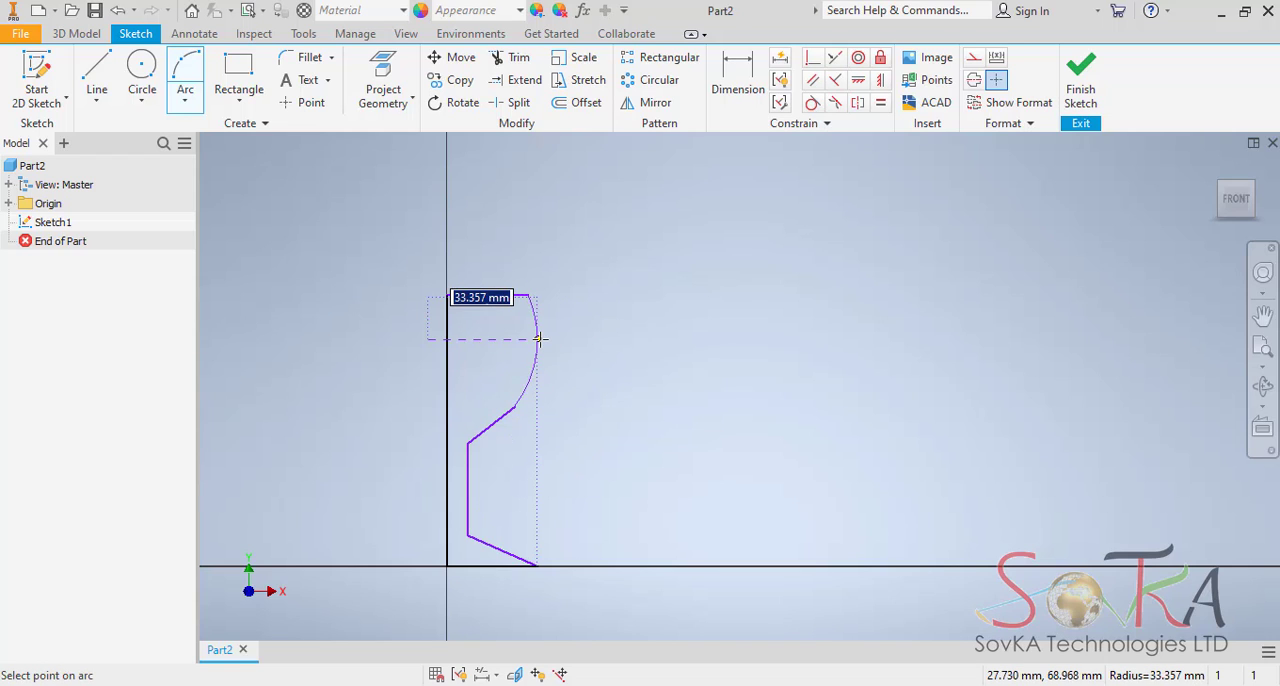
left_click(540, 339)
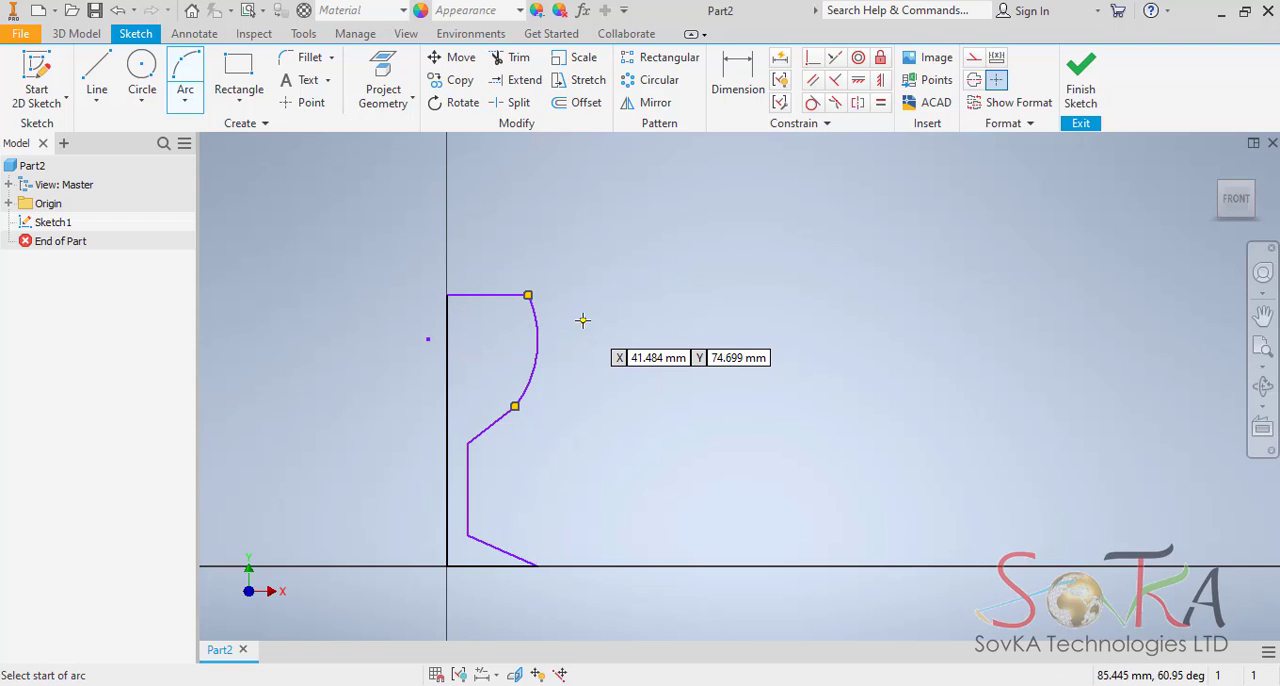
key("Escape")
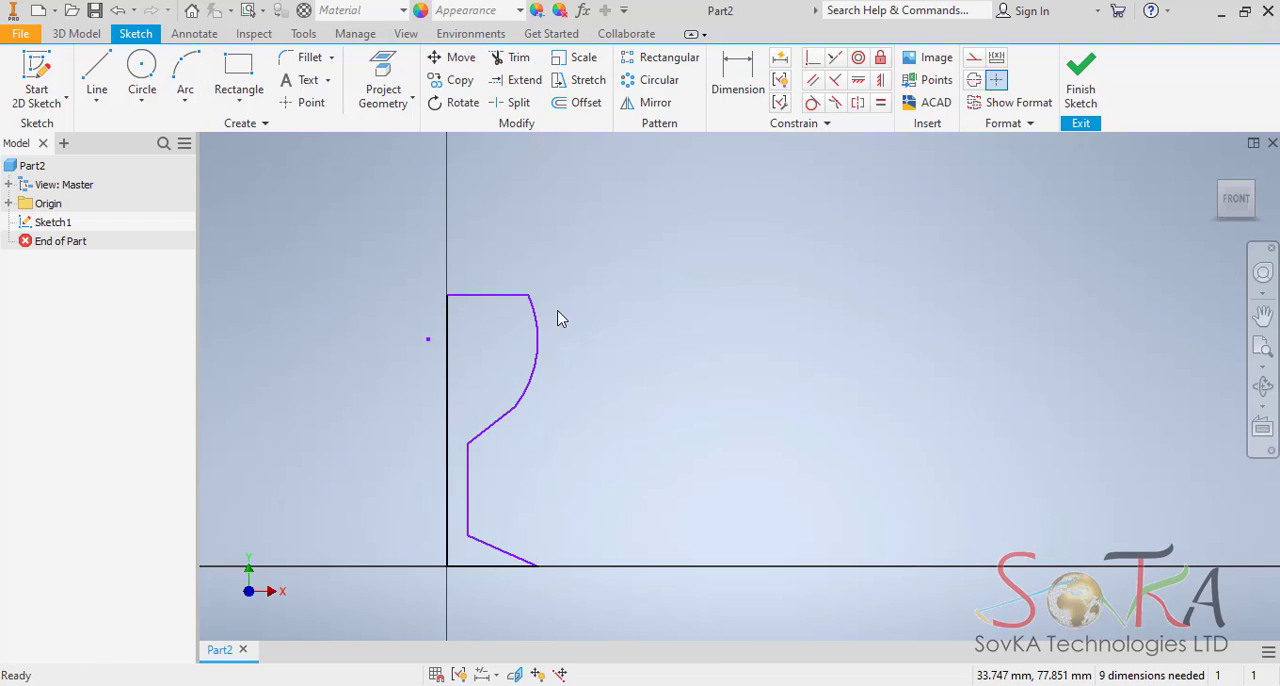
Convert the vertical line rising from the origin into a centerline.
mouse_move(576, 335)
middle_mouse_down()
mouse_move(589, 340)
mouse_move(629, 268)
middle_mouse_up()
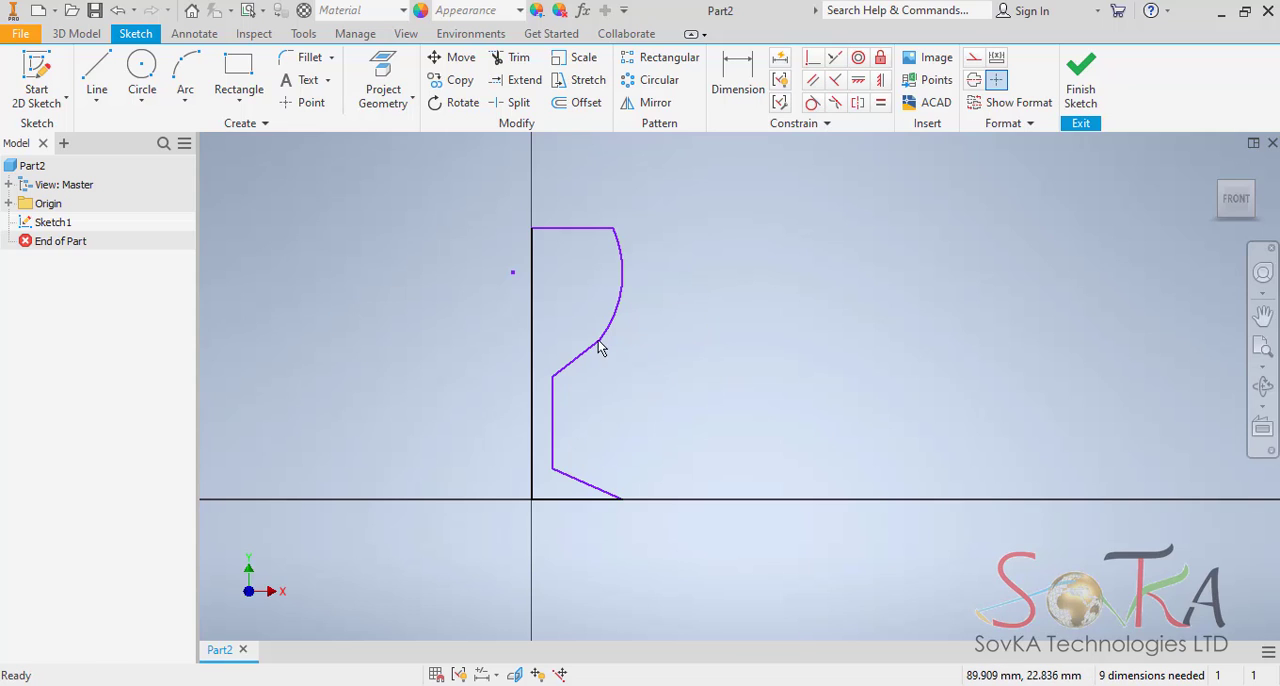
mouse_move(582, 341)
middle_mouse_down()
mouse_move(376, 392)
mouse_move(571, 335)
middle_mouse_up()
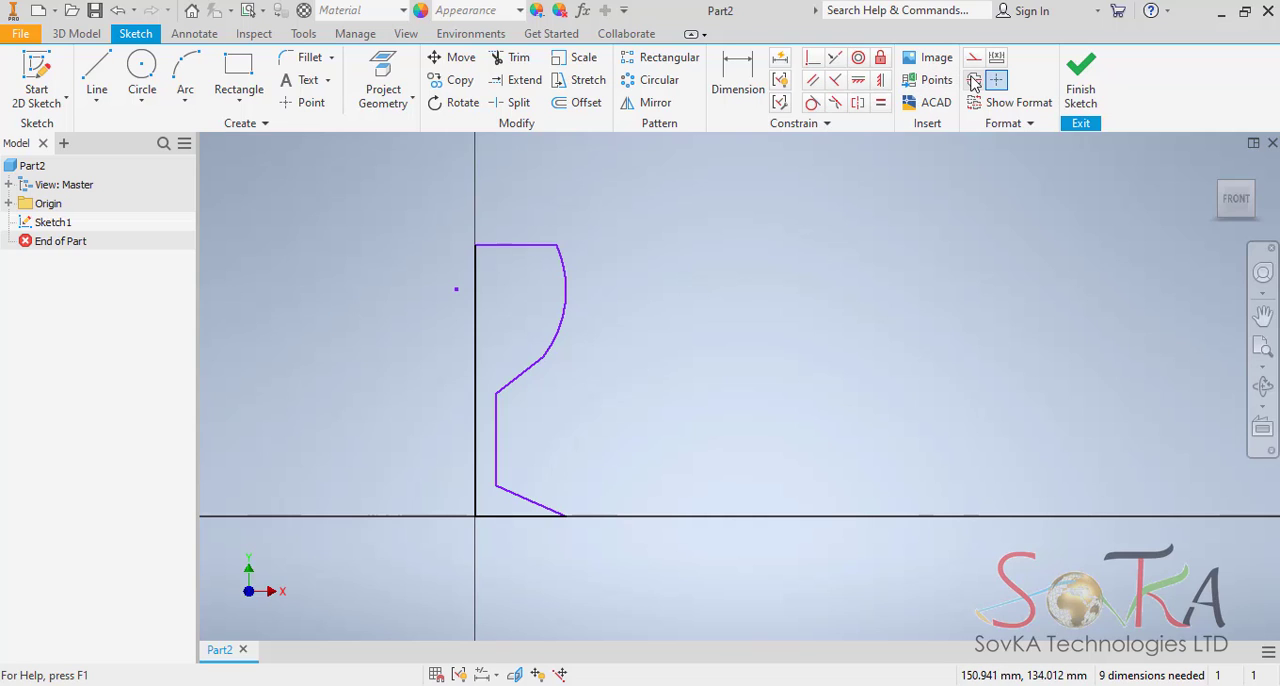
left_click(475, 295)
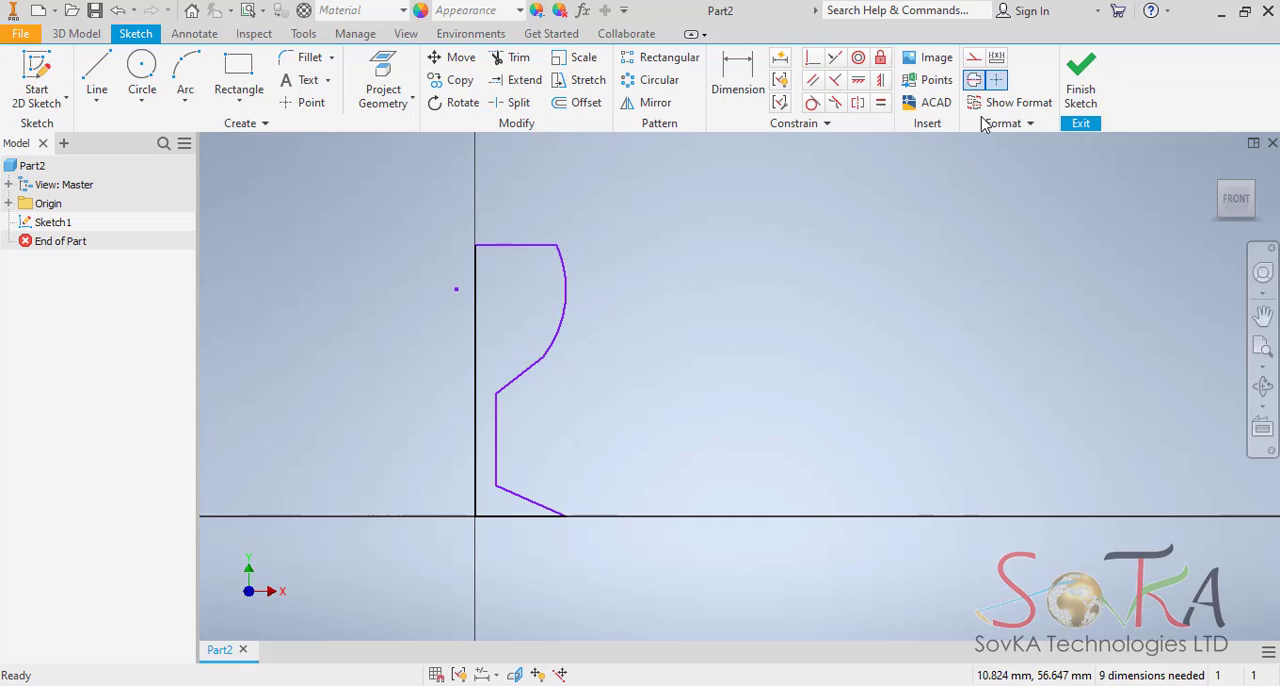
left_click(996, 79)
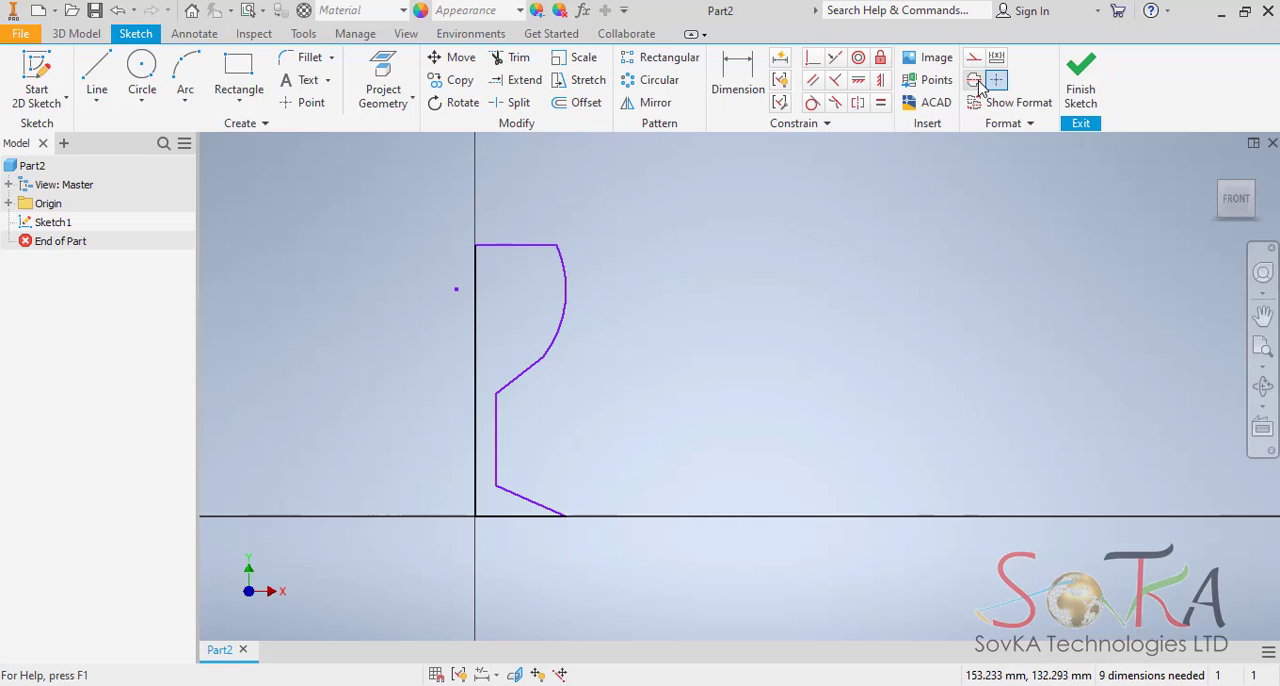
left_click(973, 79)
left_click(476, 310)
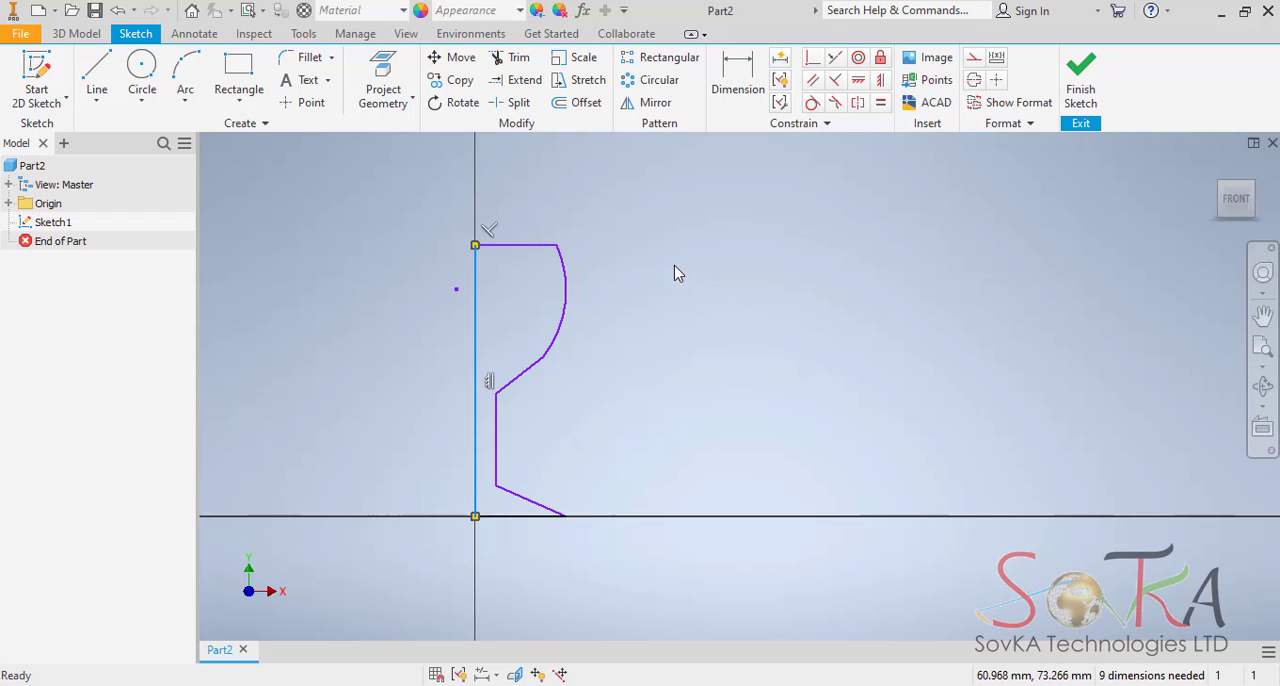
right_click(700, 266)
left_click(788, 316)
left_click(587, 323)
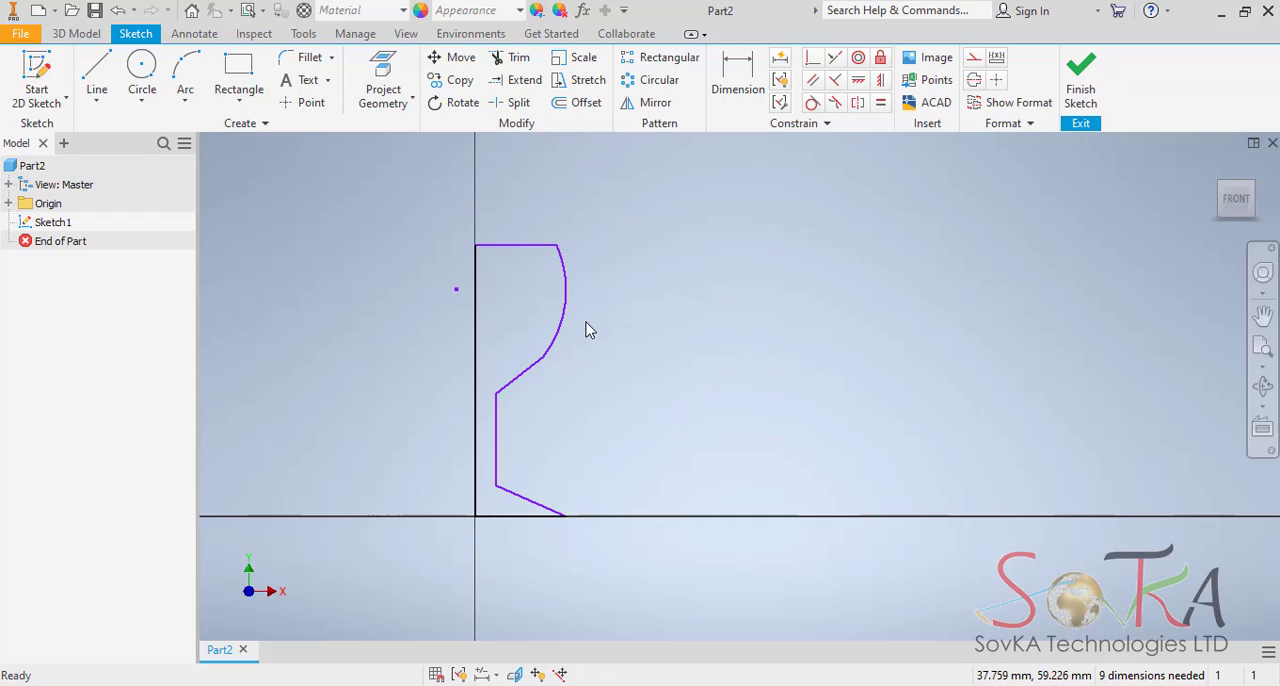
left_click(476, 336)
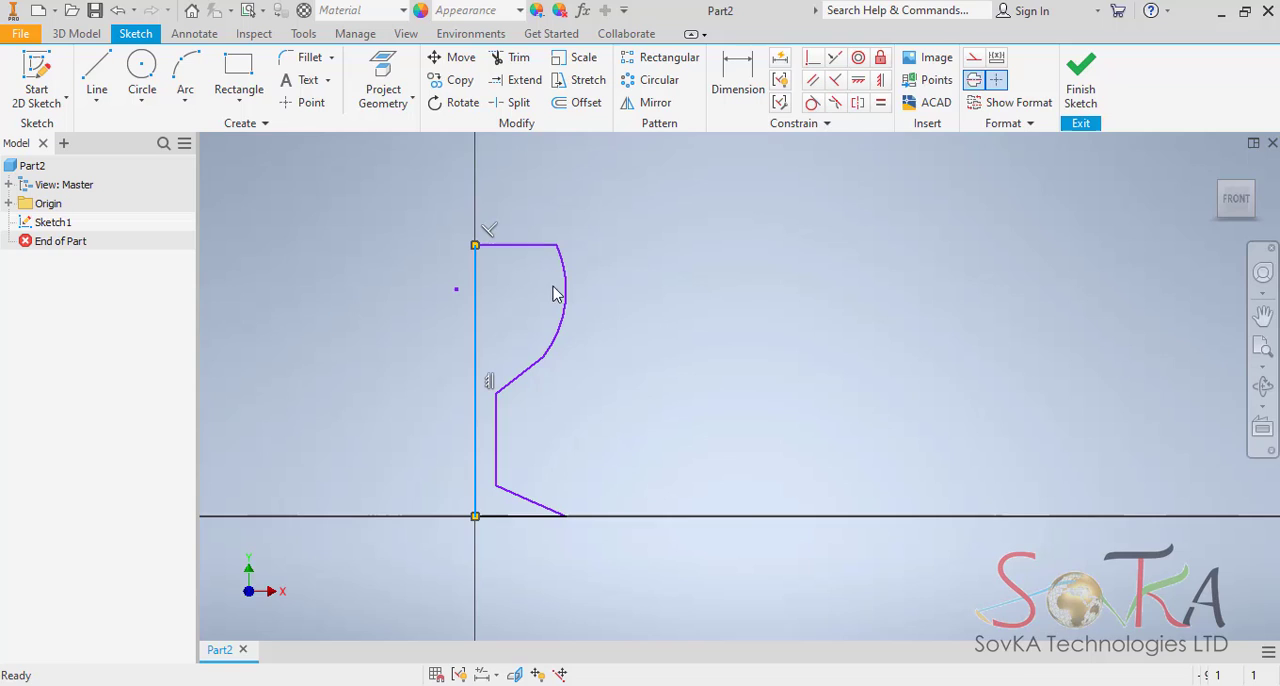
left_click(974, 82)
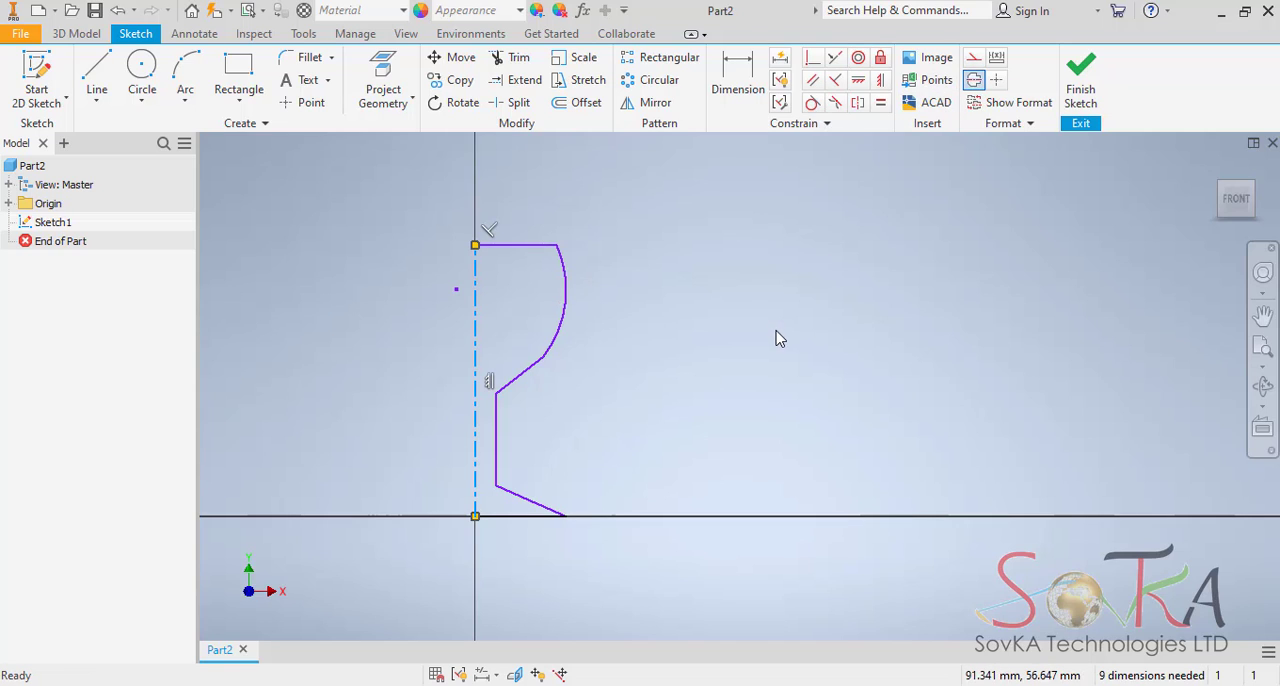
key("Escape")
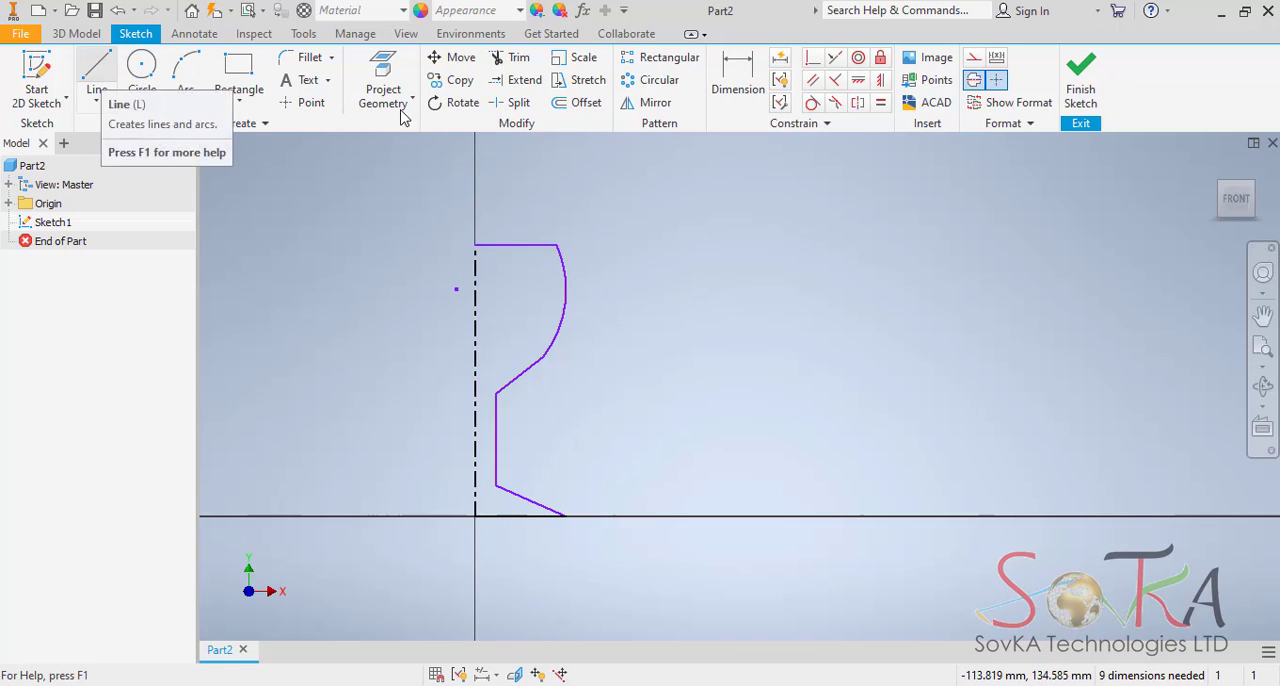
Try a linear dimension between the foot's outer corner and the origin, placed below the base line, and delete it.
key("d")
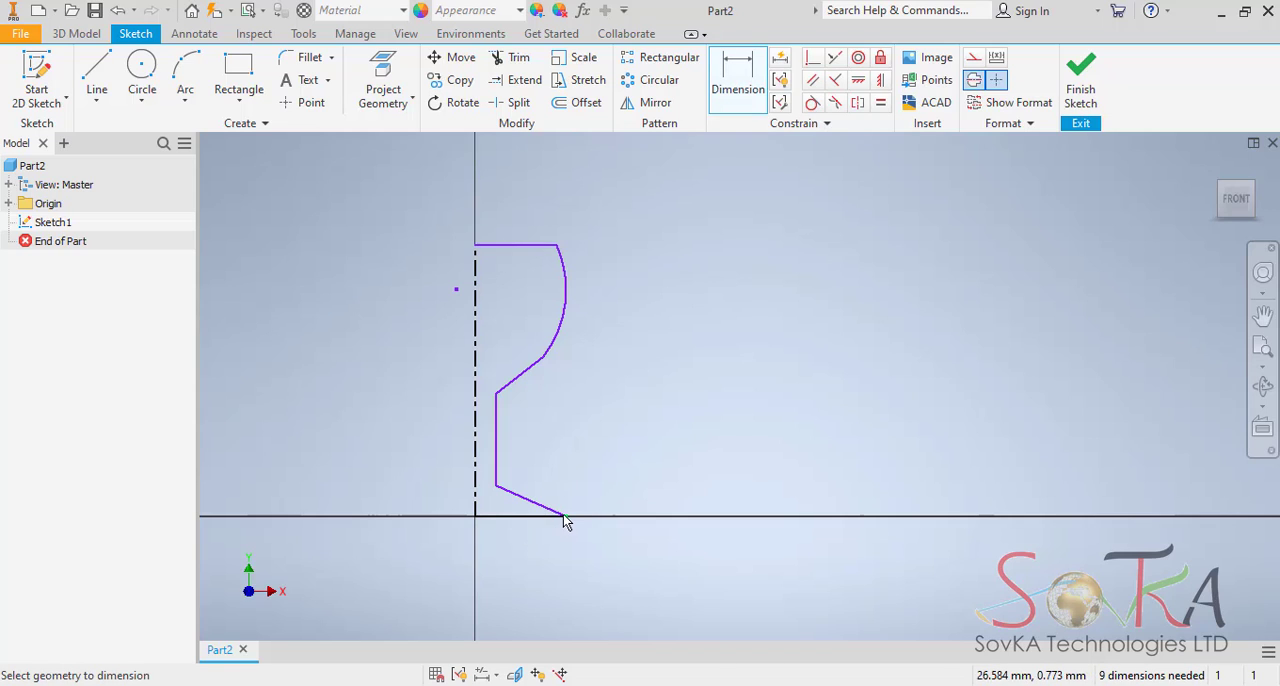
left_click(563, 516)
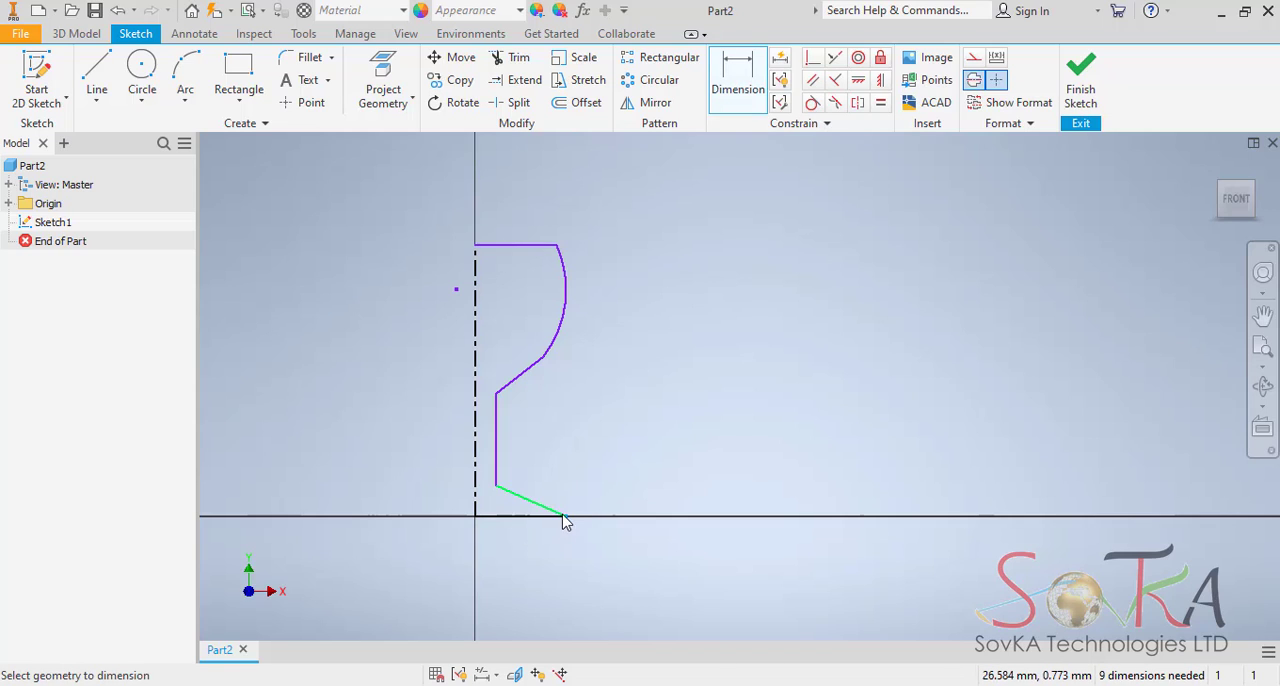
left_click(475, 517)
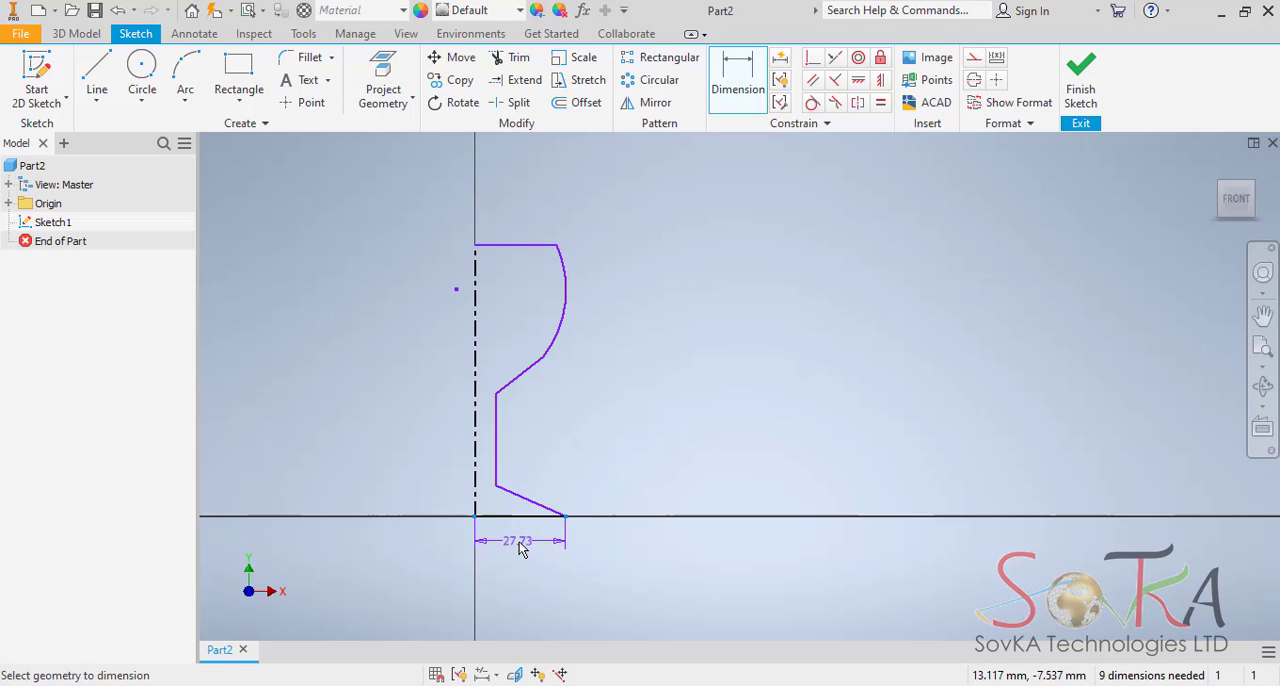
left_click(525, 552)
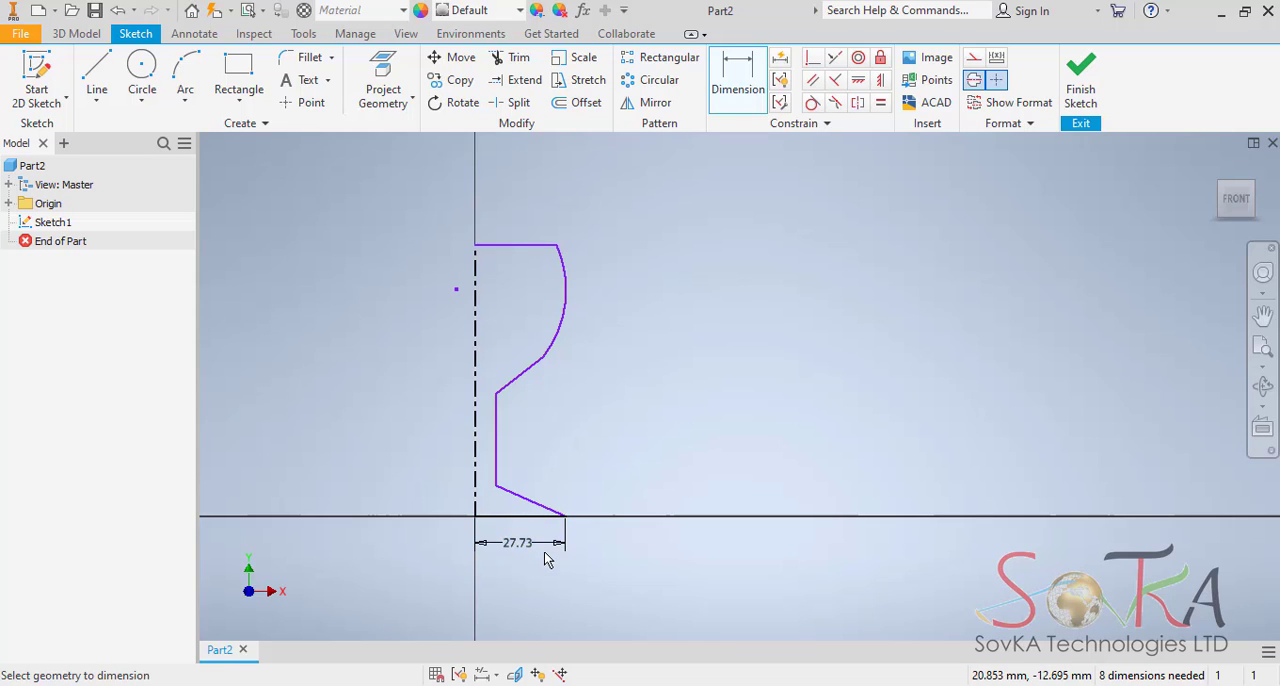
key("Escape")
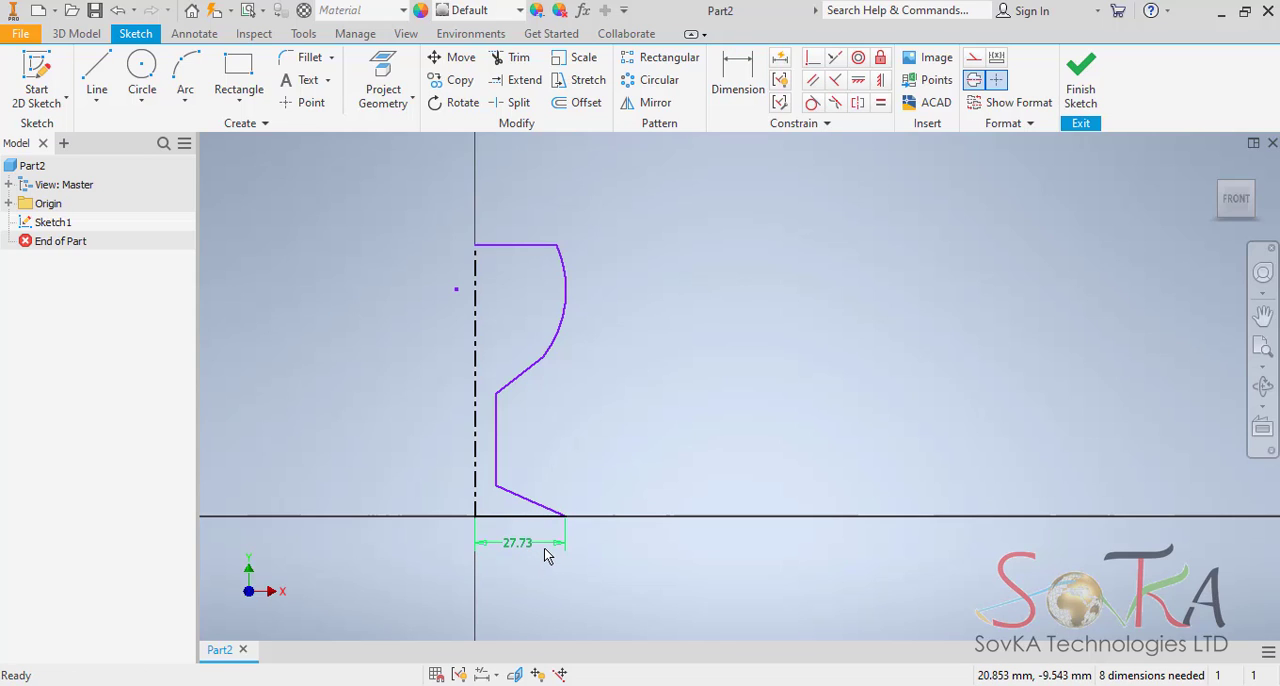
left_click(544, 549)
key("Delete")
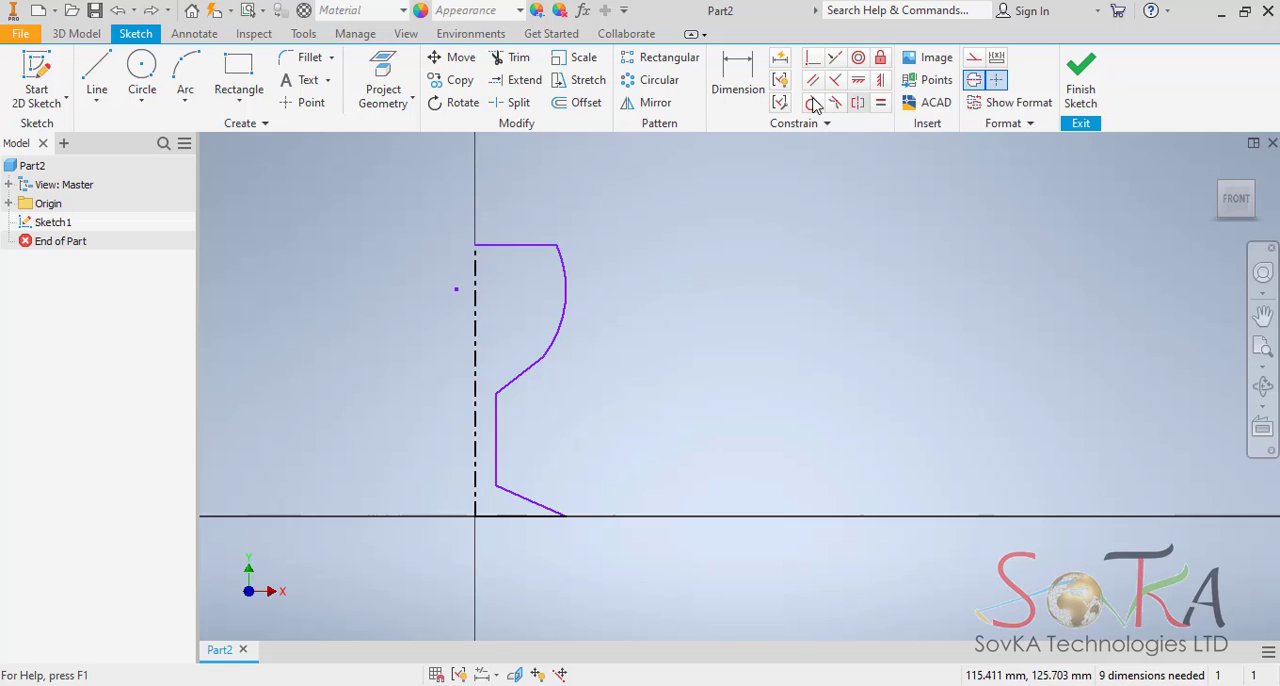
Dimension the foot's outer corner against the centerline as a diameter and set it to 75 mm.
left_click(742, 70)
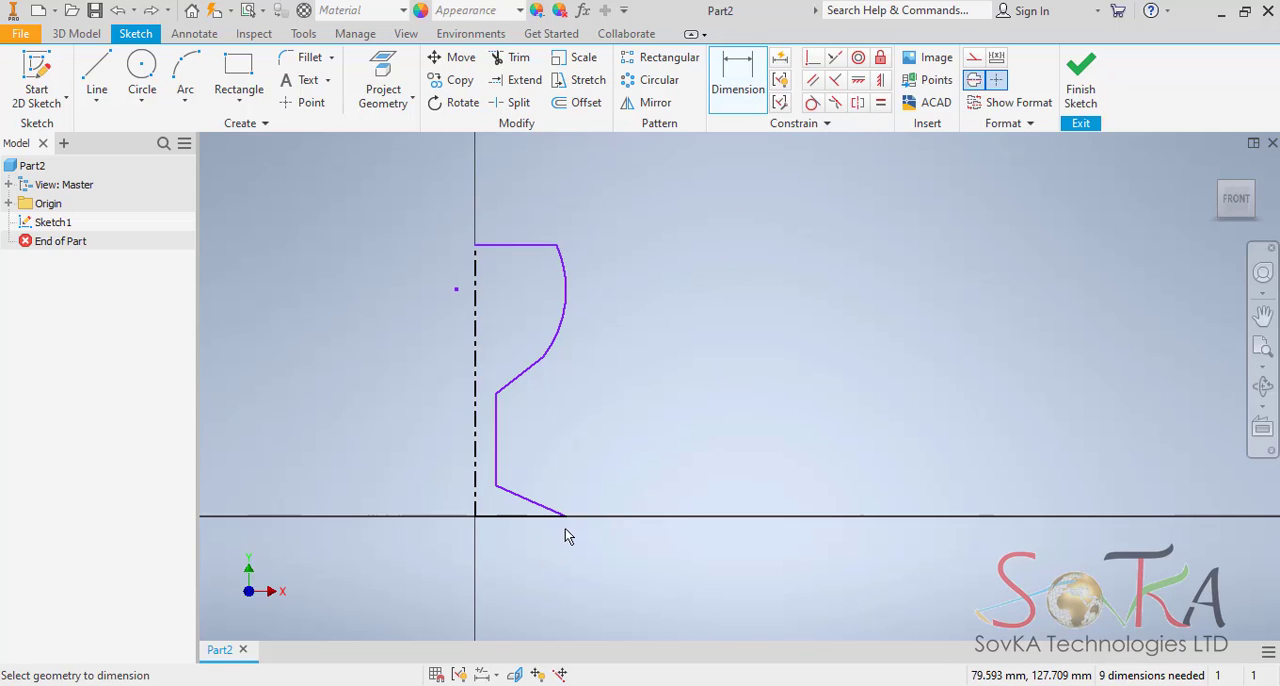
left_click(476, 486)
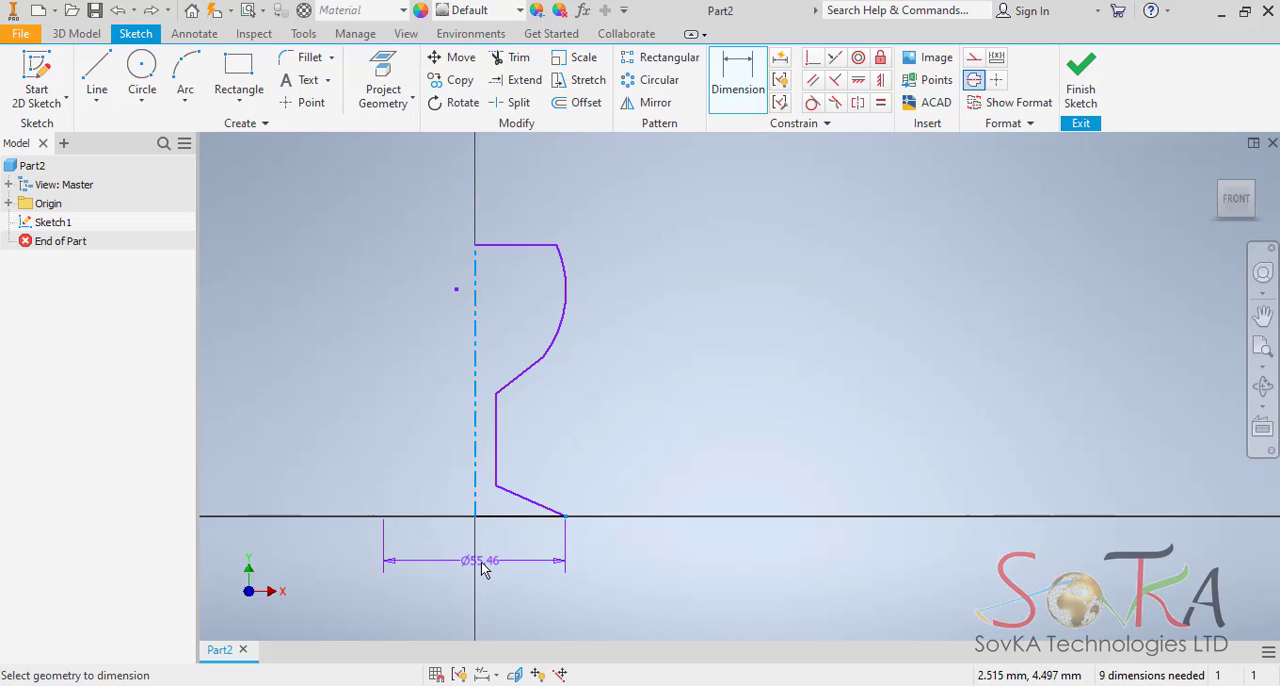
left_click(482, 569)
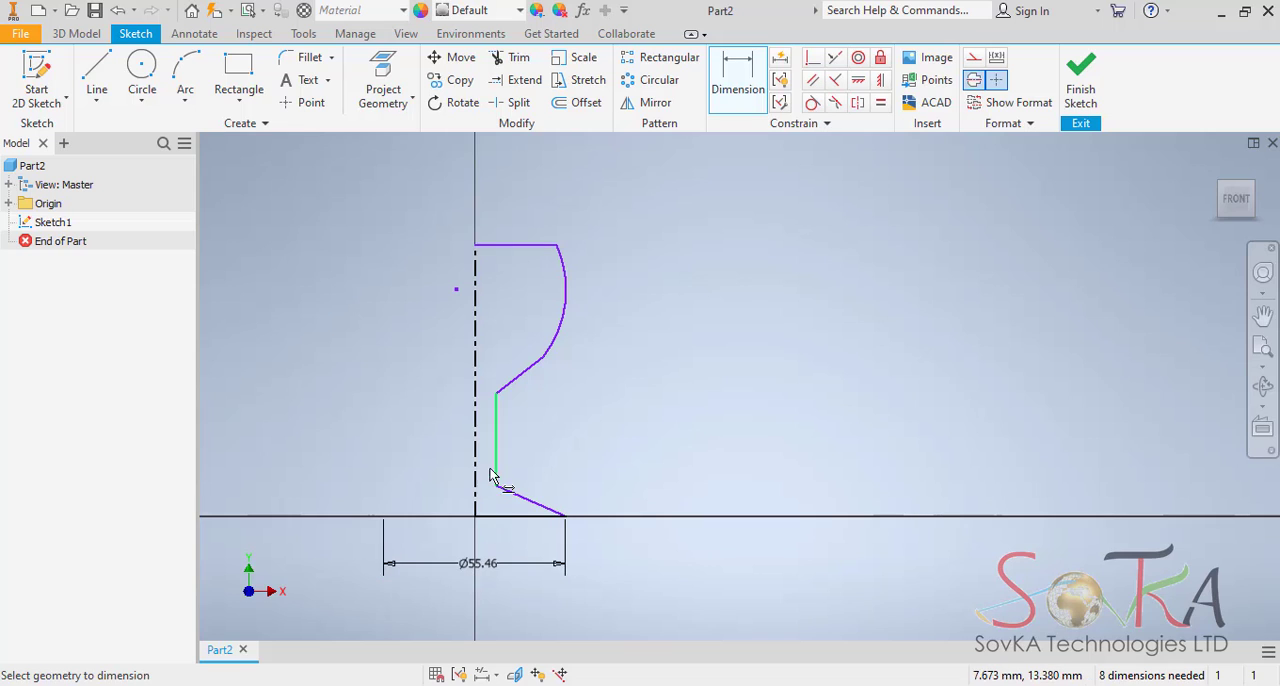
double_click(474, 566)
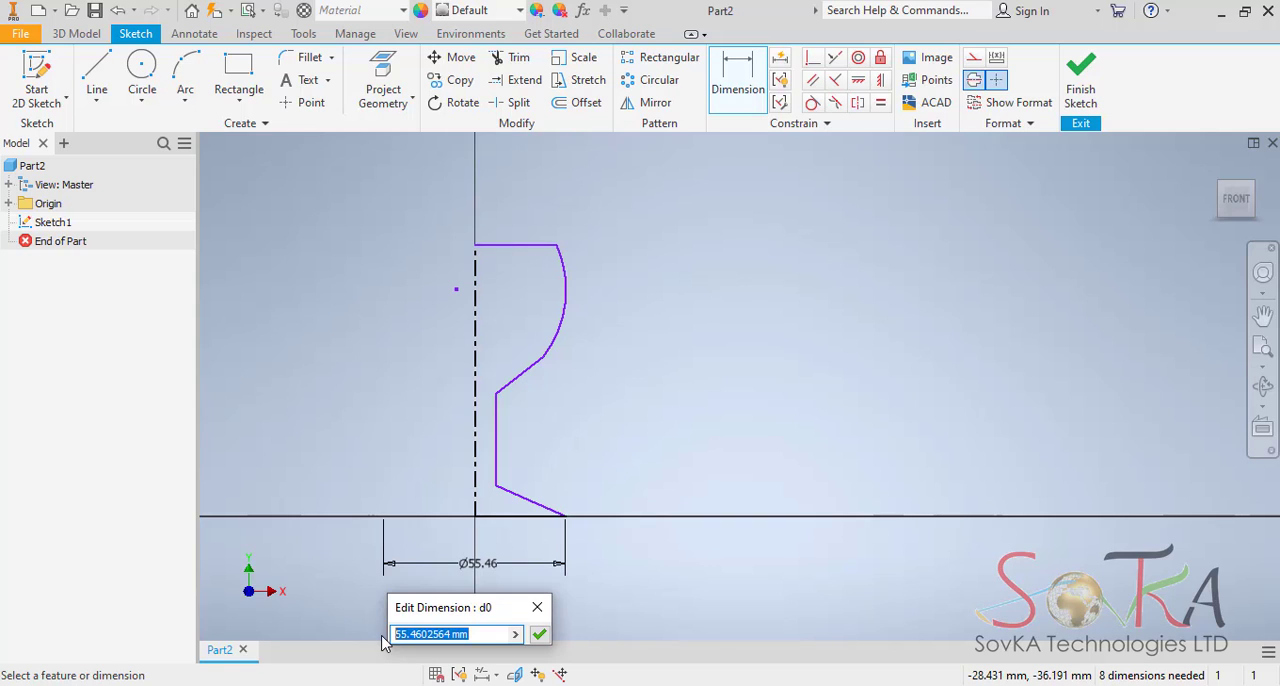
type("75")
key("Return")
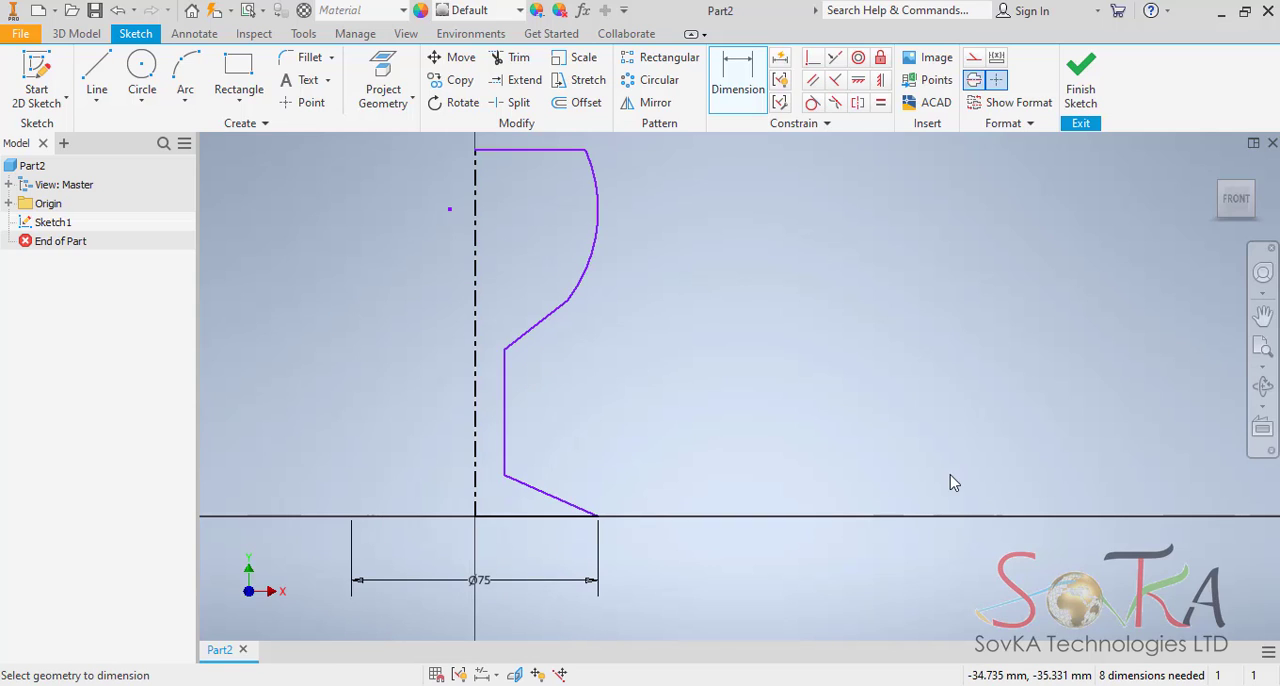
Dimension the profile's overall height along the centerline and set it to 160 mm.
left_click(740, 76)
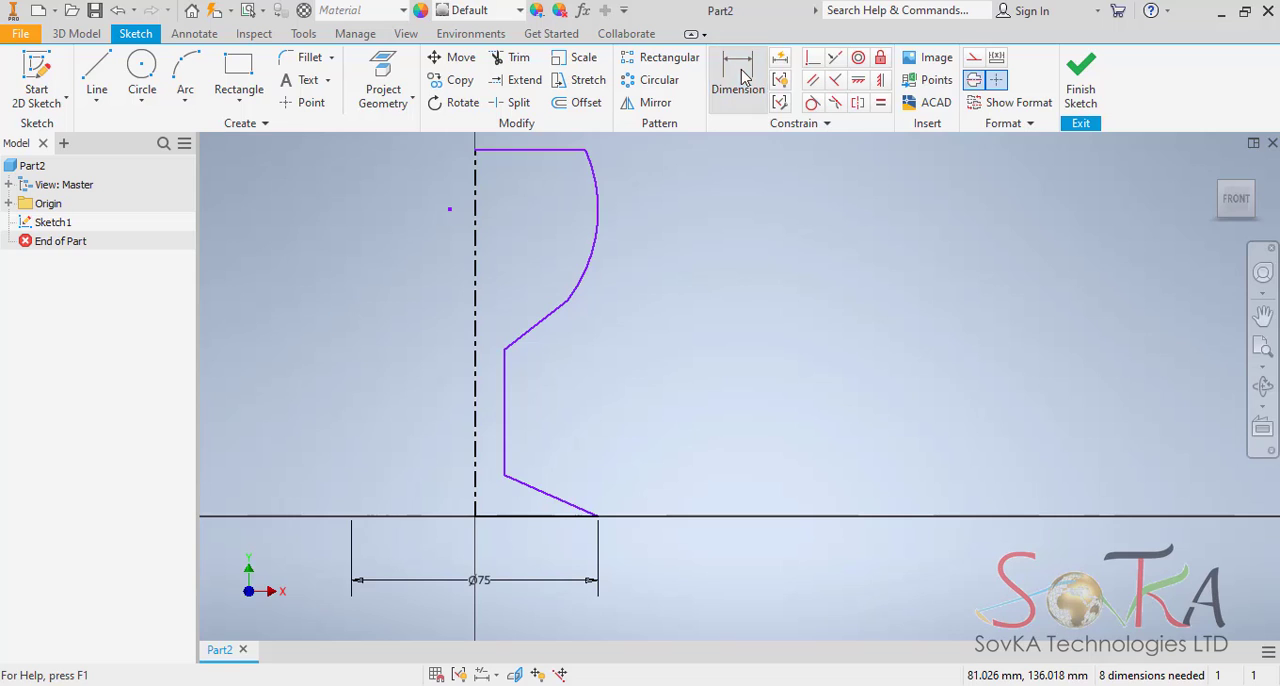
left_click(740, 76)
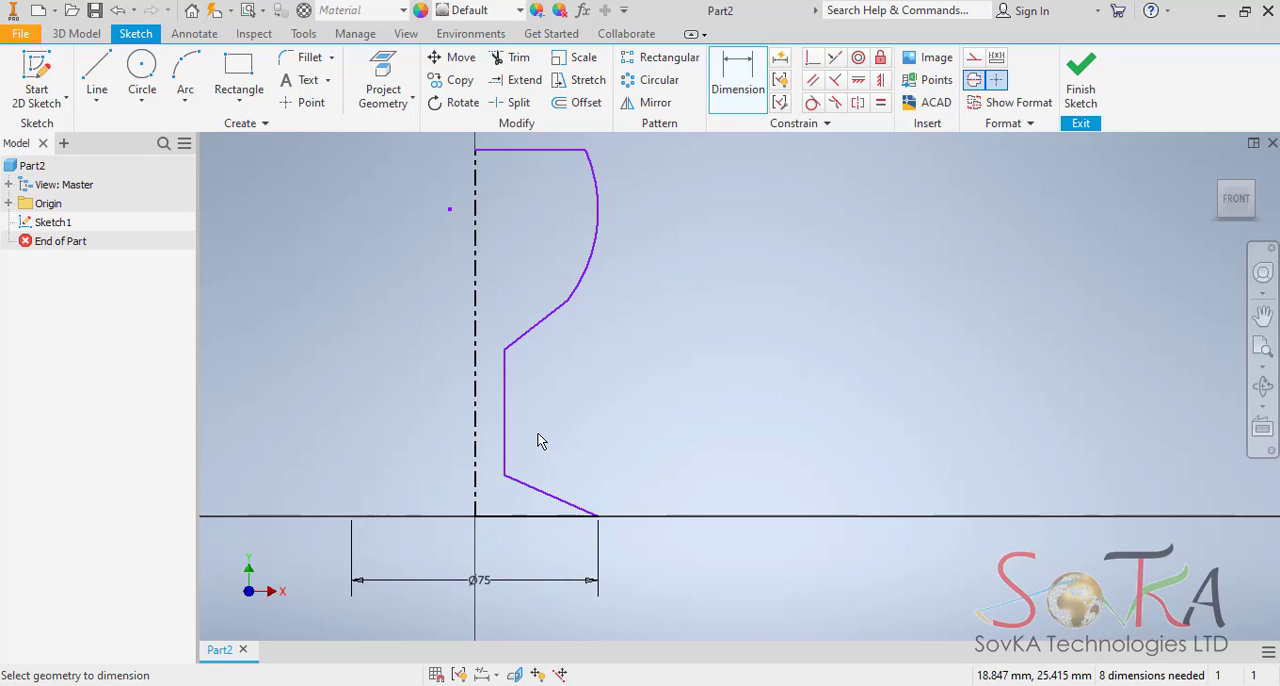
middle_click_drag(538, 441, 631, 452)
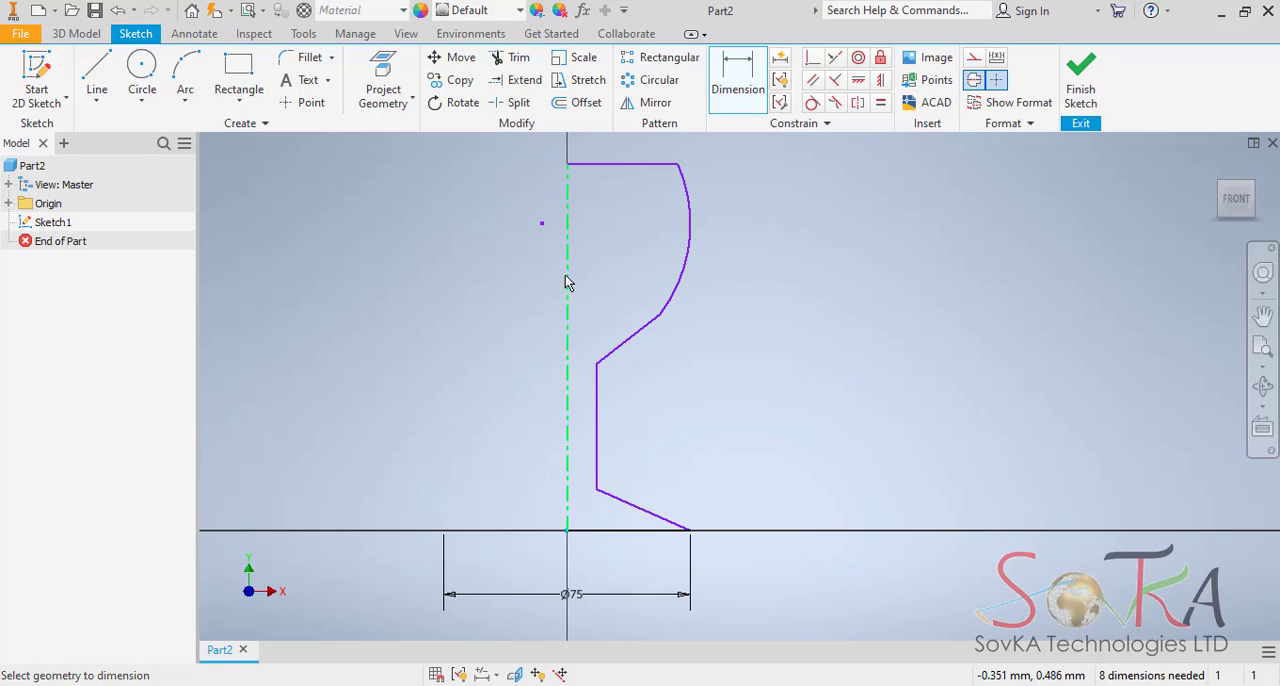
left_click(567, 167)
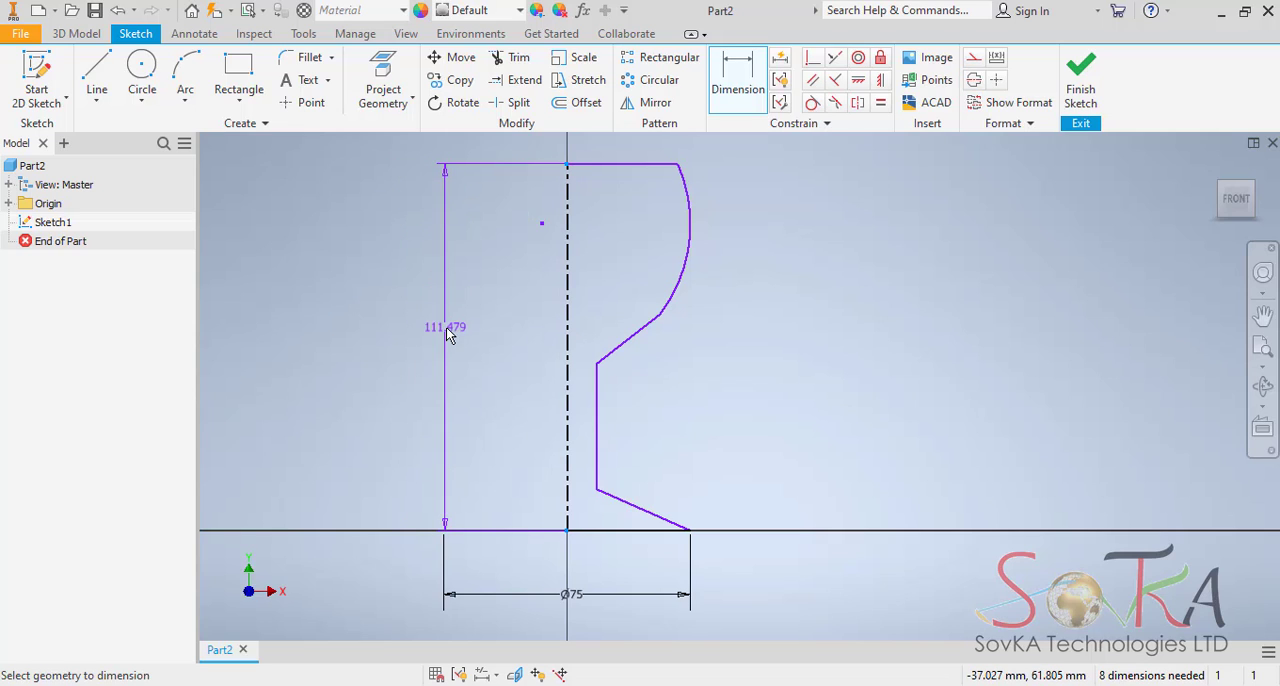
left_click(450, 318)
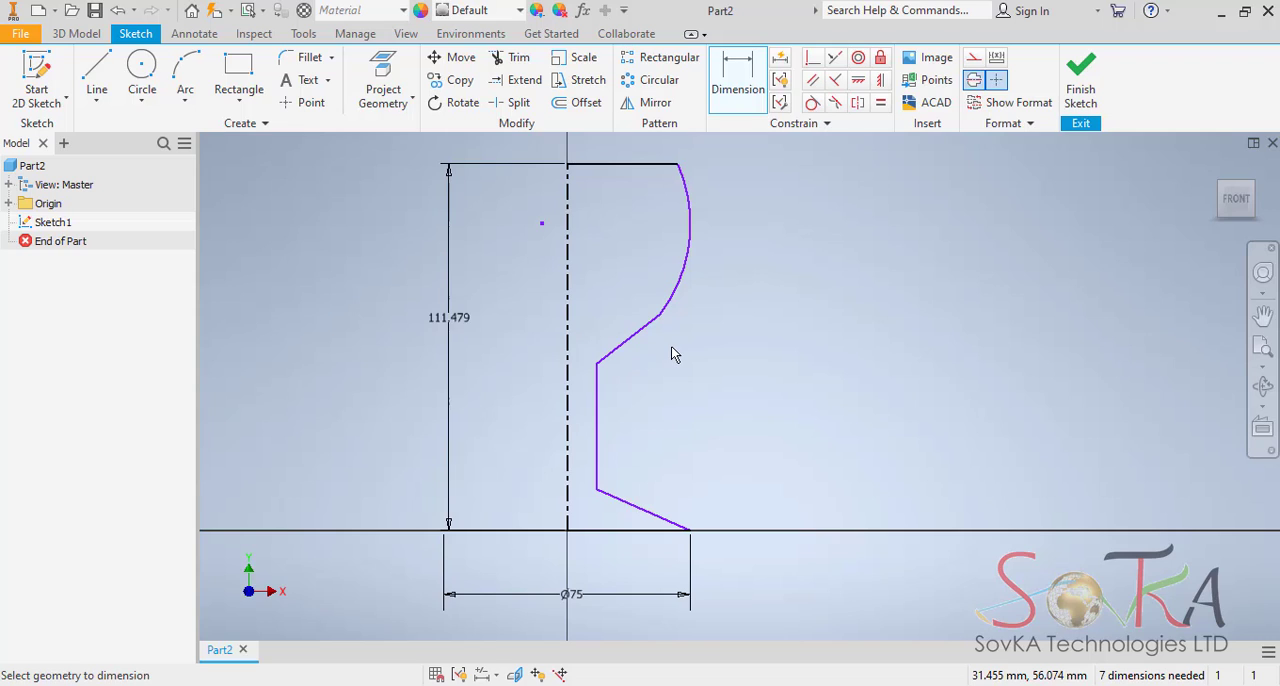
left_click(450, 319)
type("160")
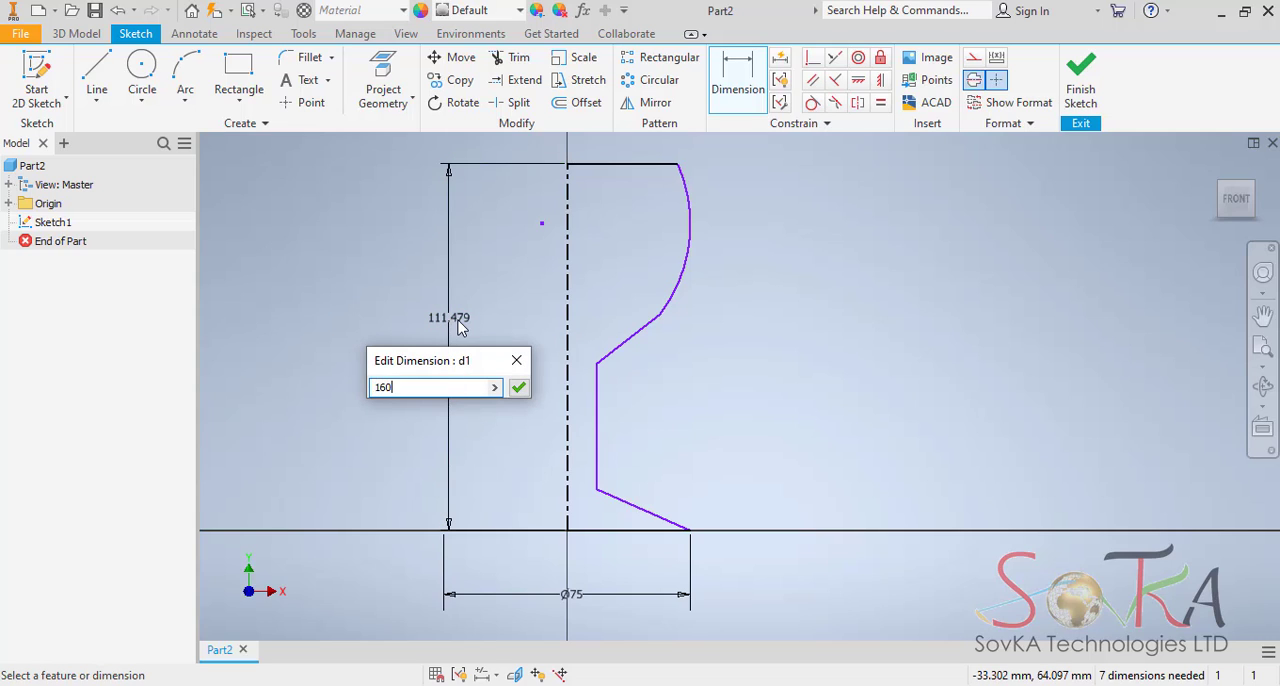
key("Return")
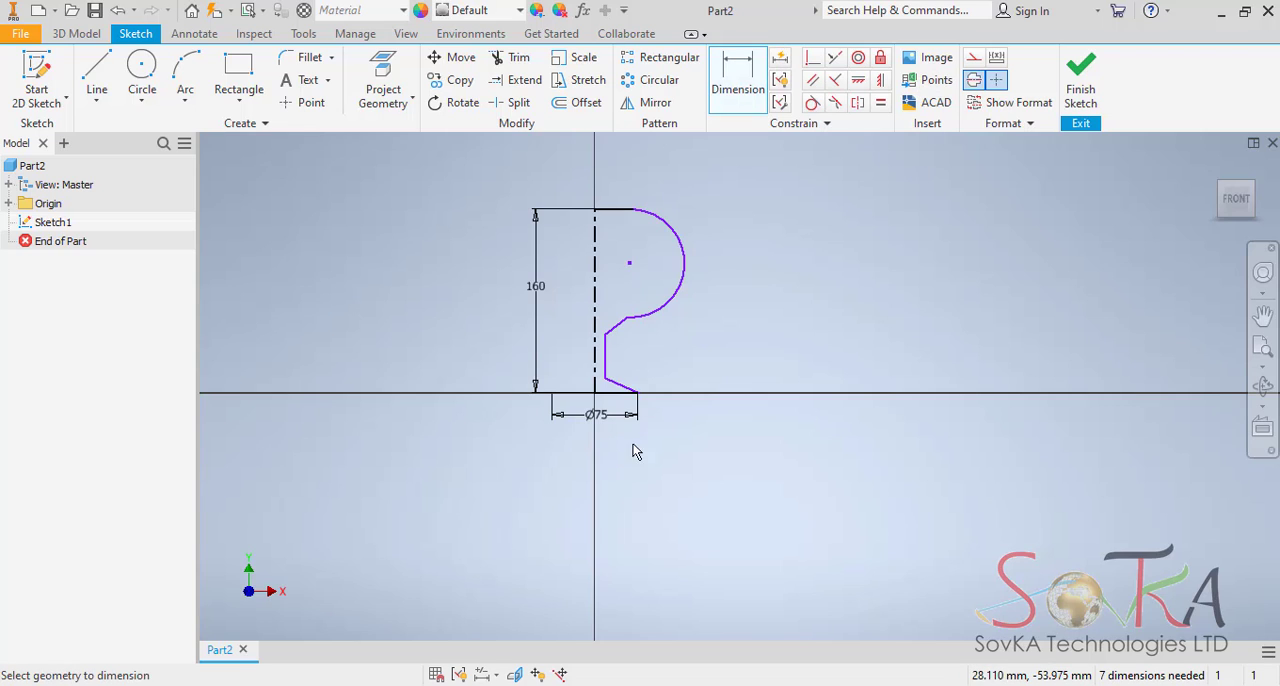
Dimension the angle between the foot's sloped line and the base line and set it to 22 degrees.
left_click(615, 384)
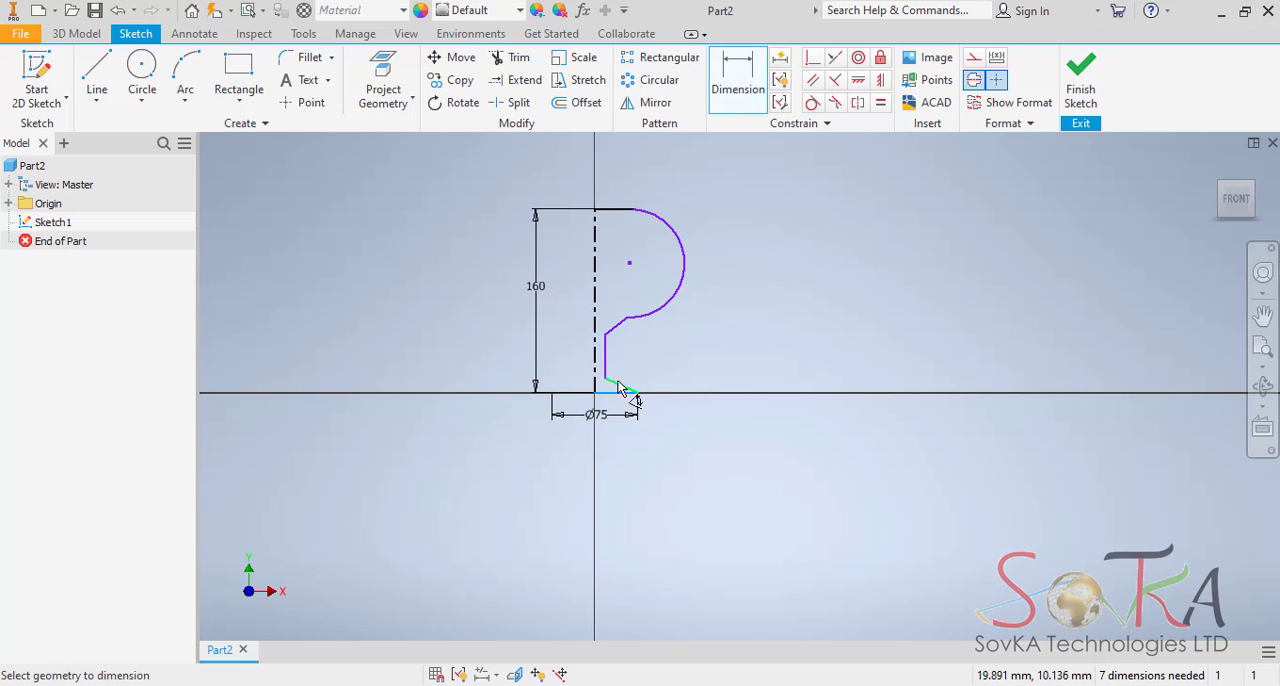
left_click(558, 391)
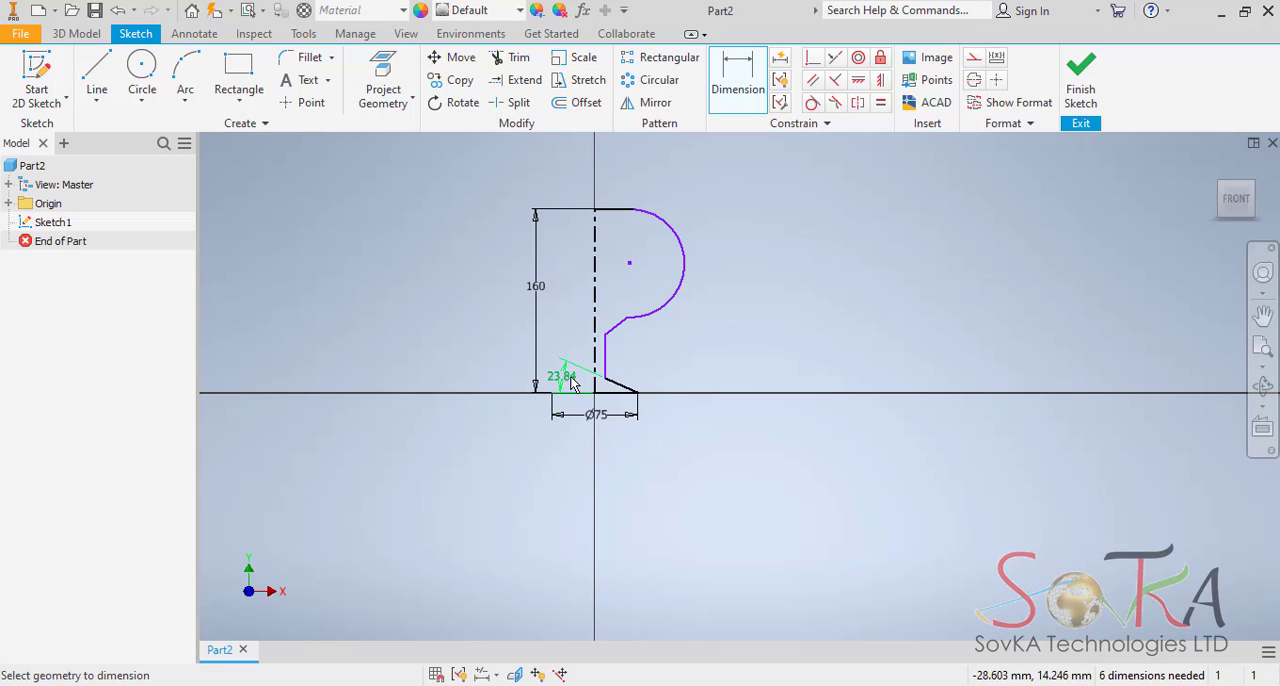
left_click(565, 377)
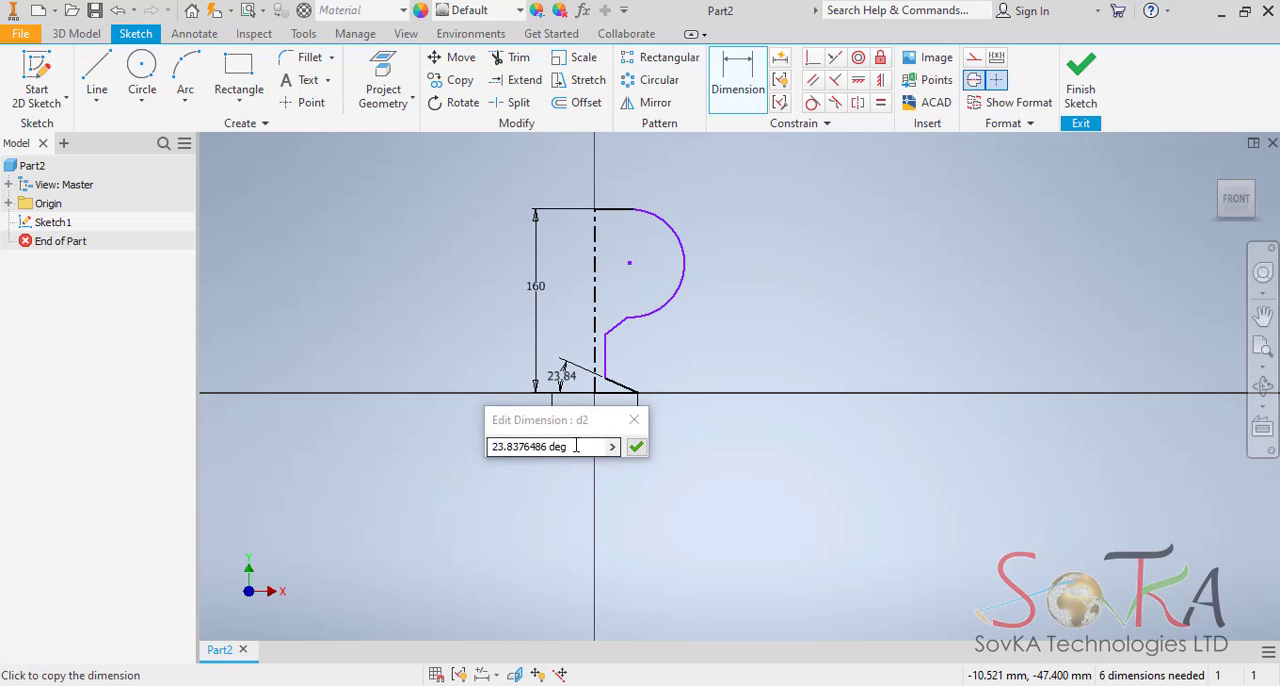
type("22")
key("Return")
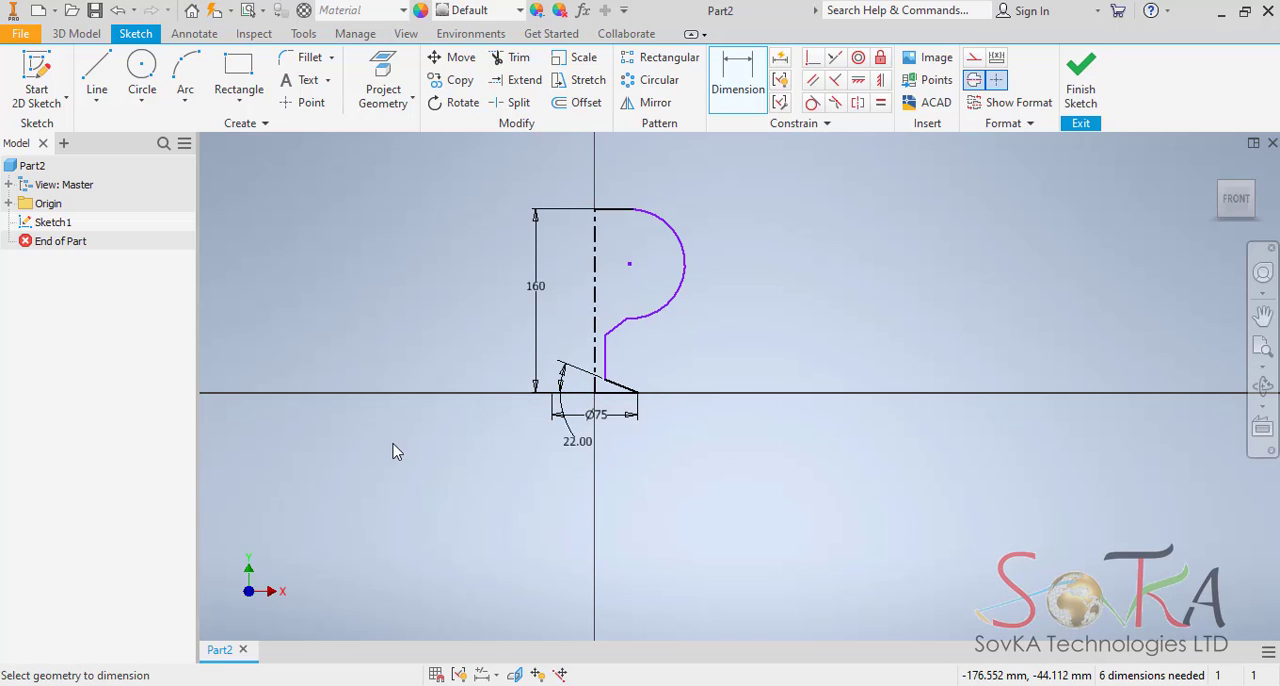
Dimension the vertical stem line against the centerline as a diameter and set it to 10 mm.
scroll(578, 424, "down", 5)
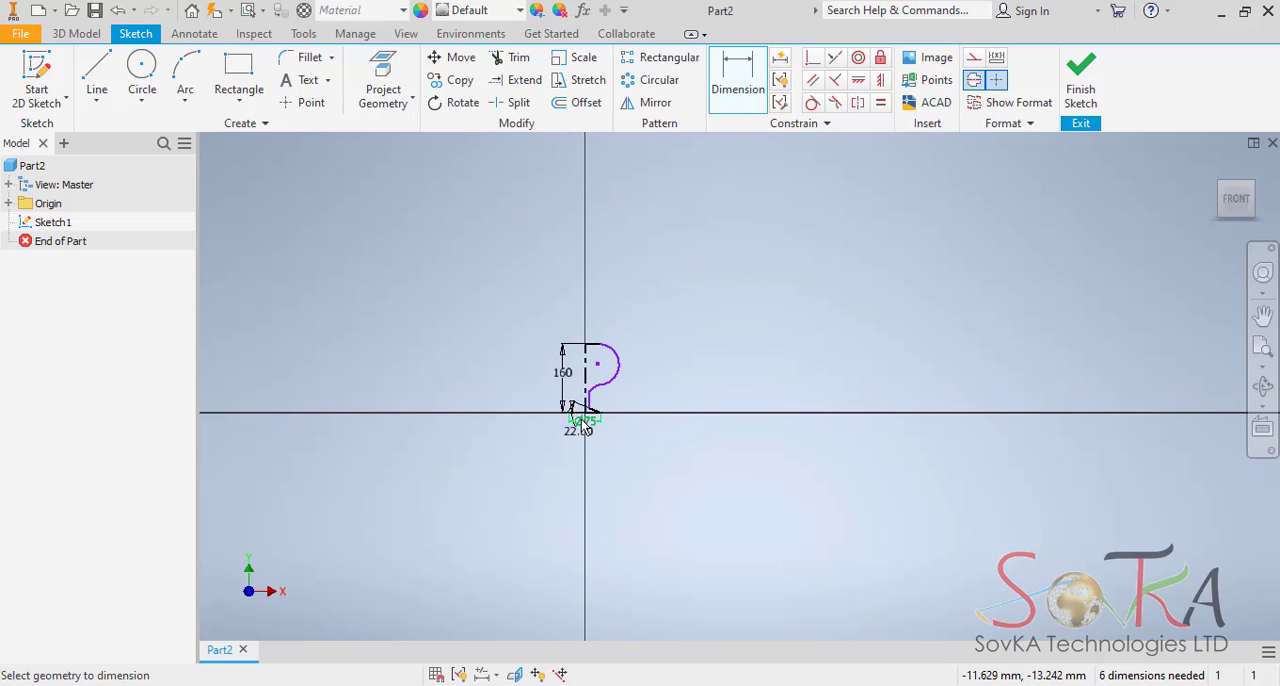
scroll(580, 424, "up", 6)
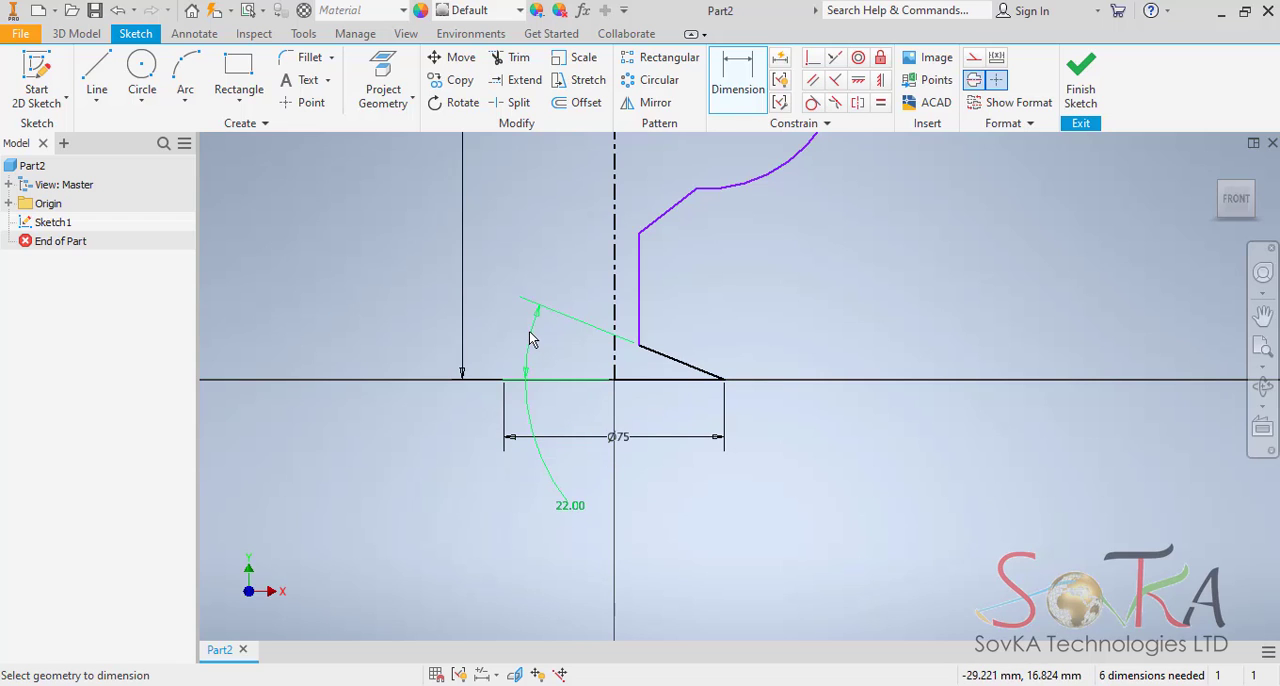
middle_click_drag(677, 500, 627, 660)
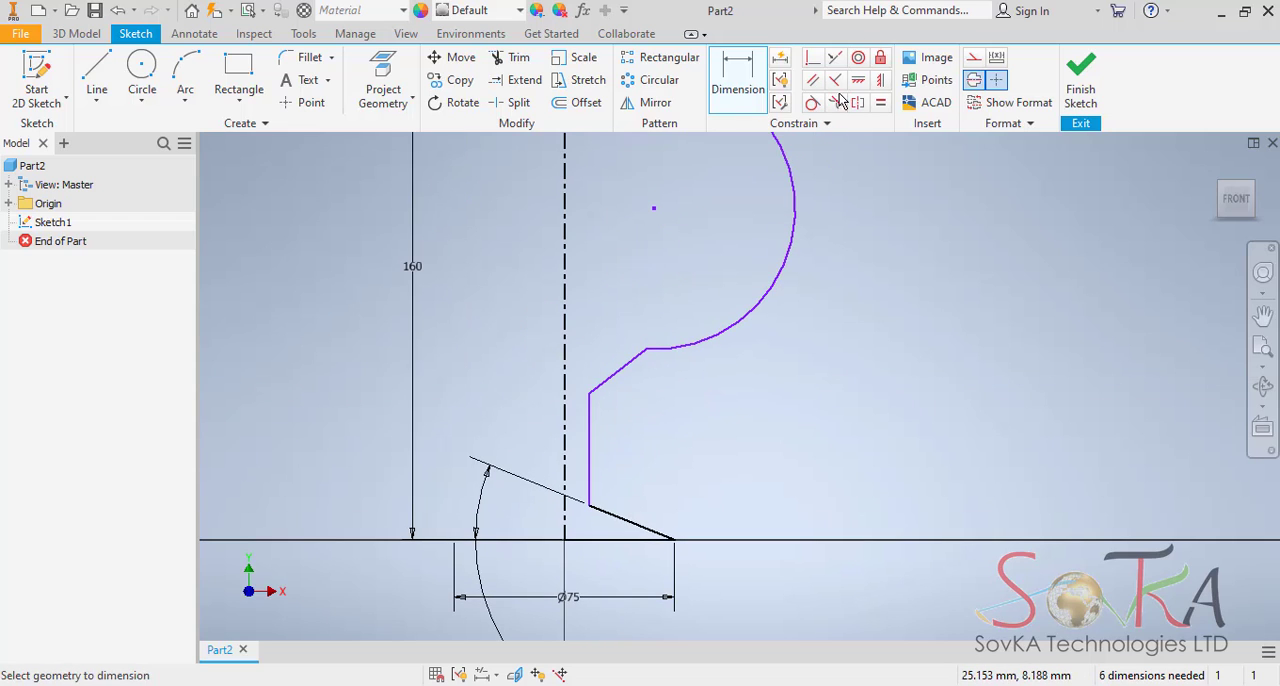
left_click(745, 88)
left_click(590, 450)
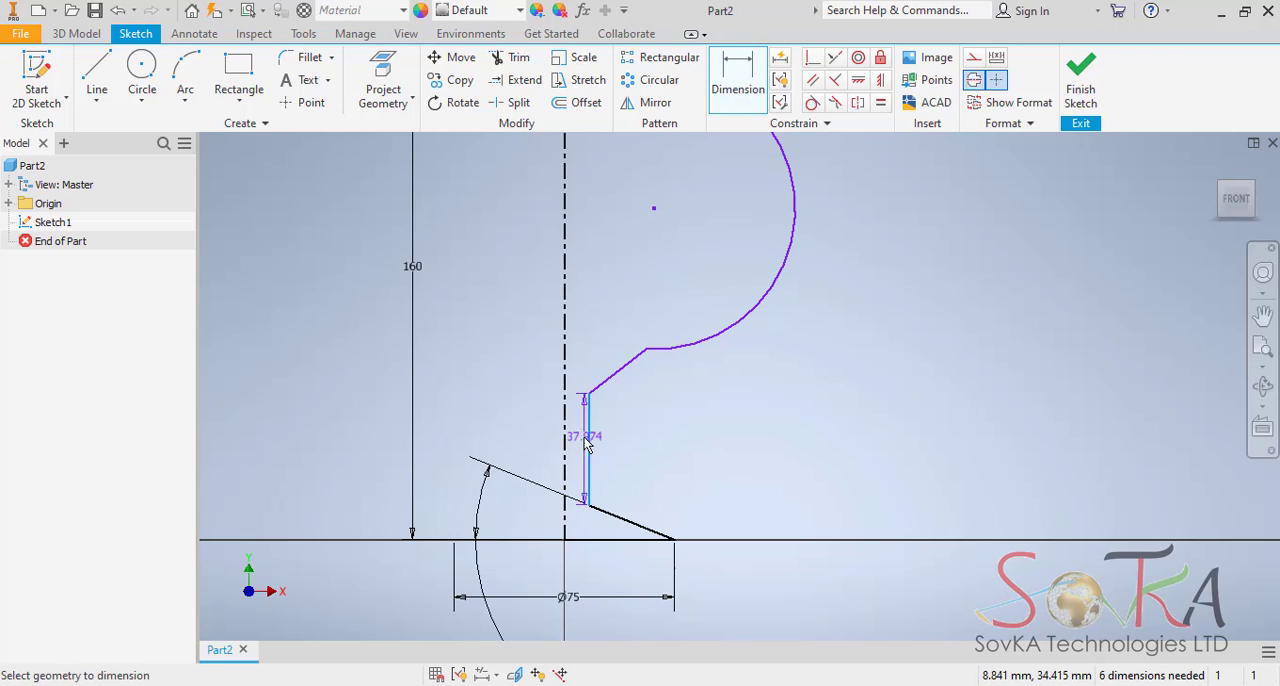
left_click(565, 440)
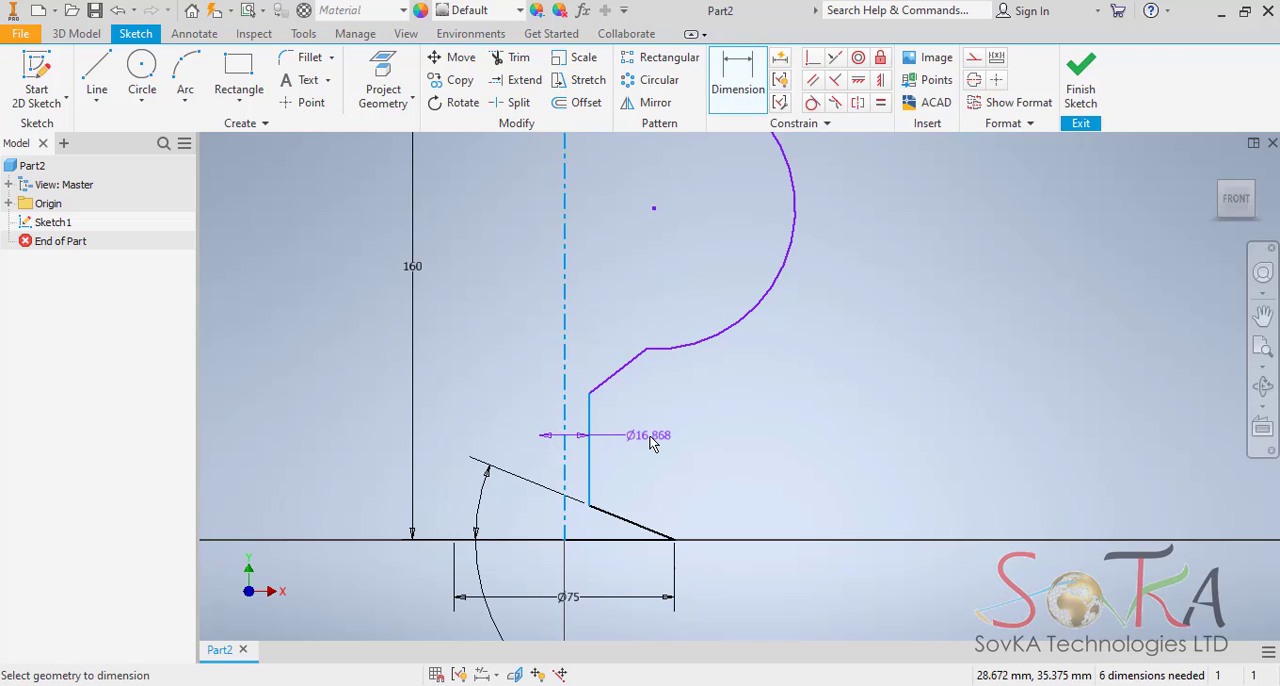
left_click(651, 441)
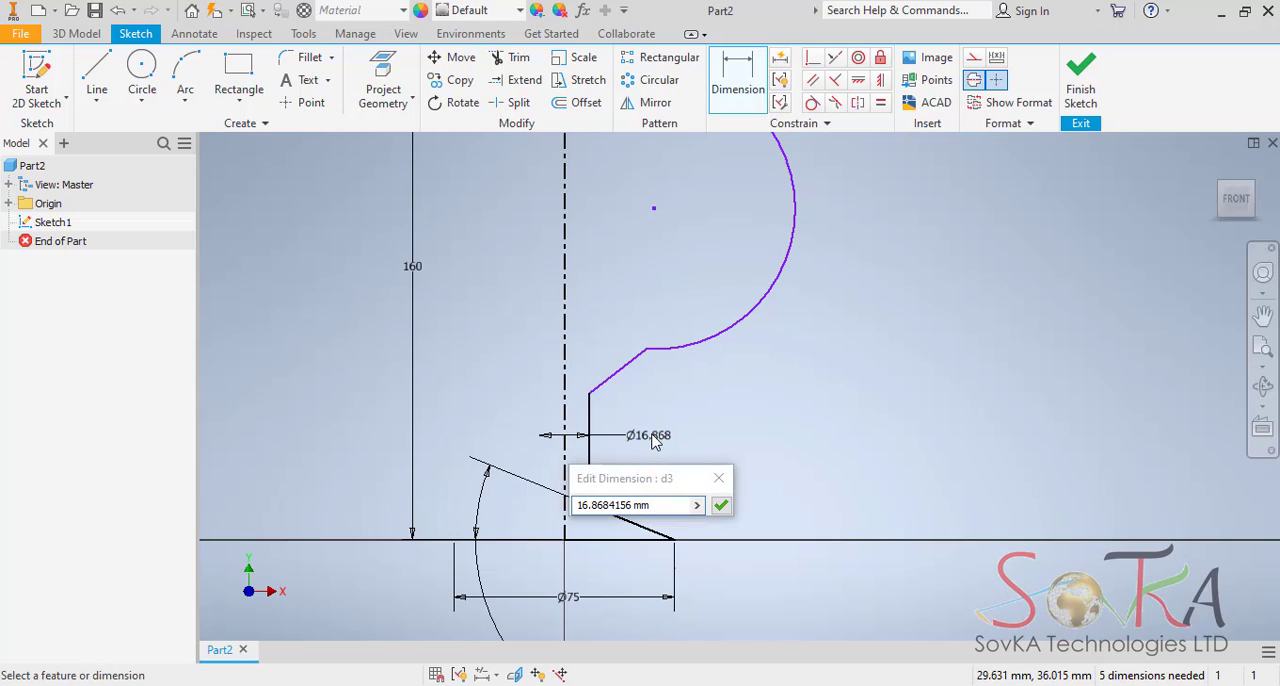
type("10")
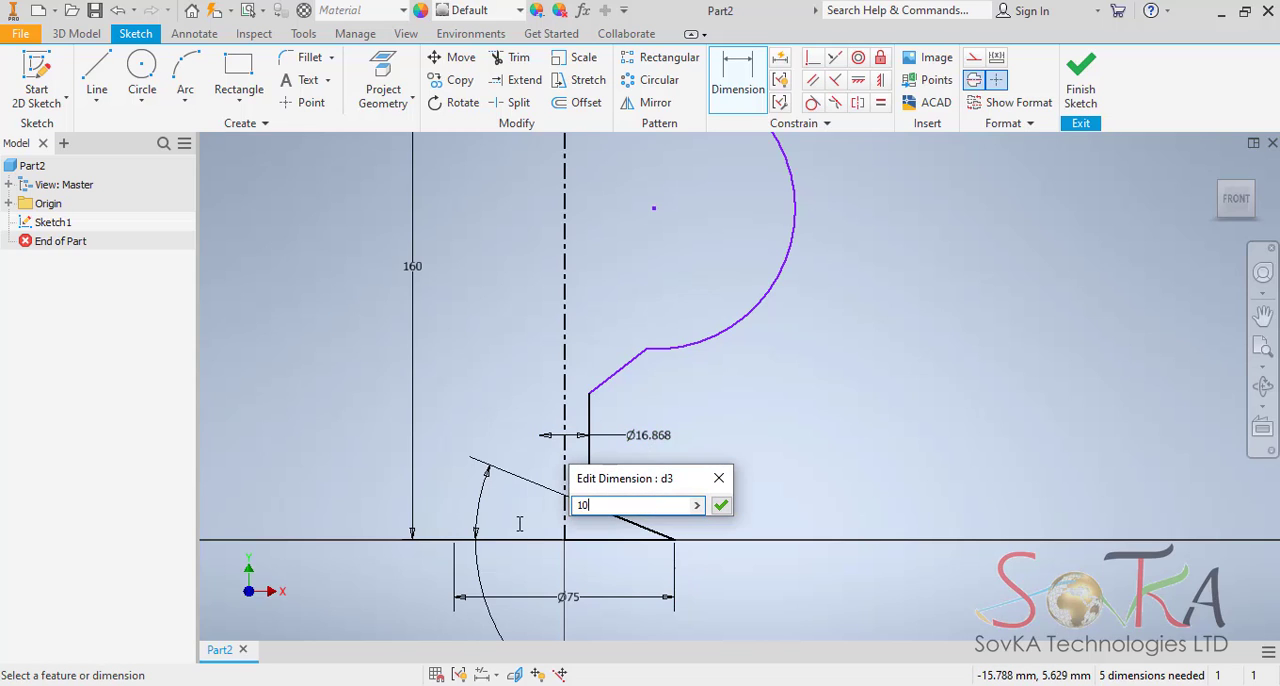
key("Return")
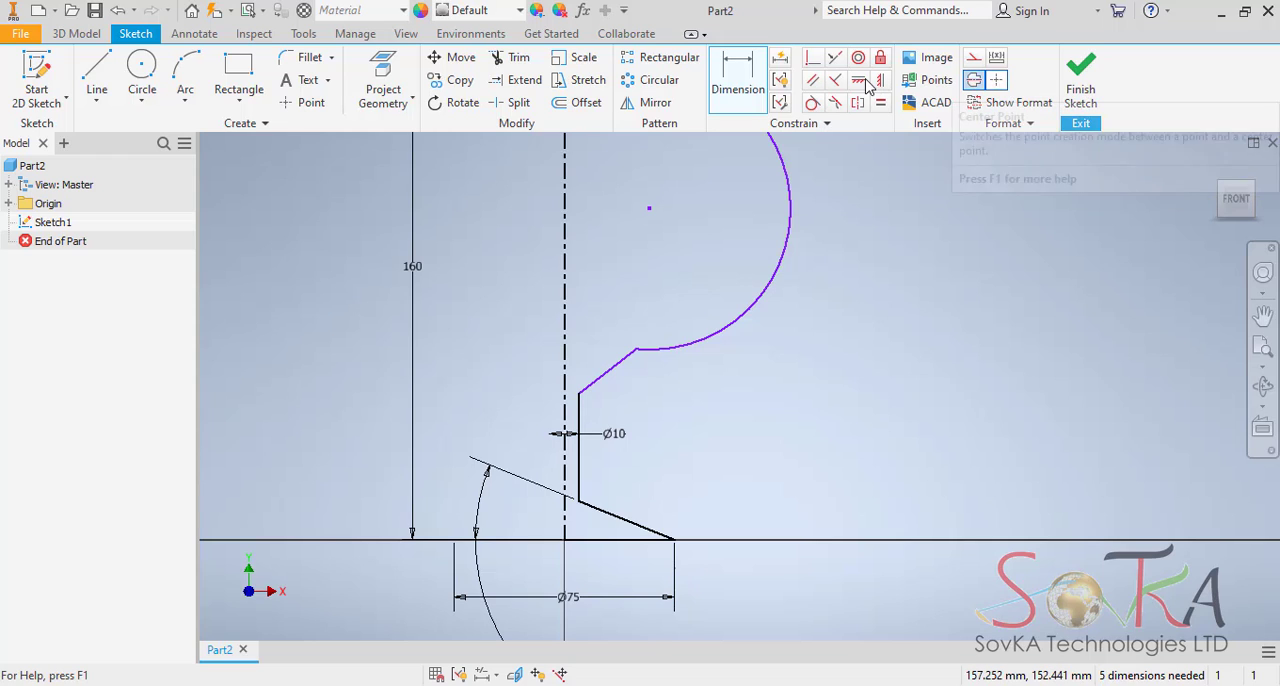
Dimension the angle between the stem line and the sloped line below the bowl and set it to 112 degrees.
key("d")
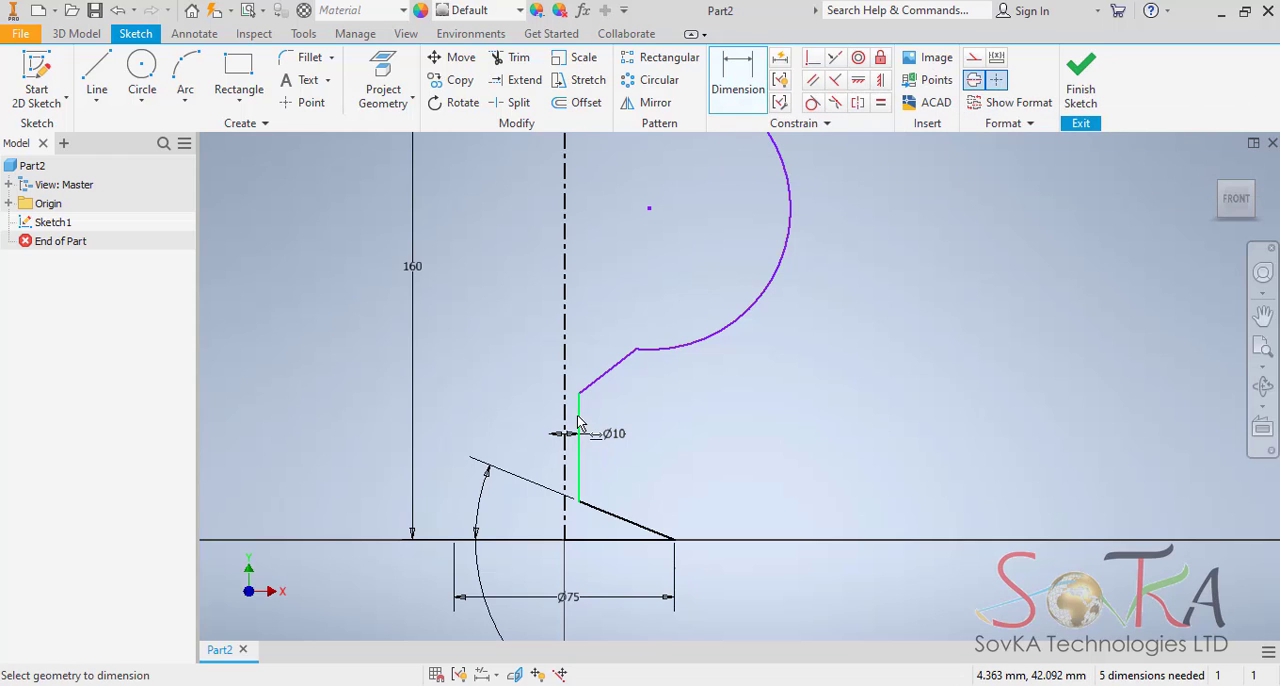
left_click(579, 418)
left_click(610, 386)
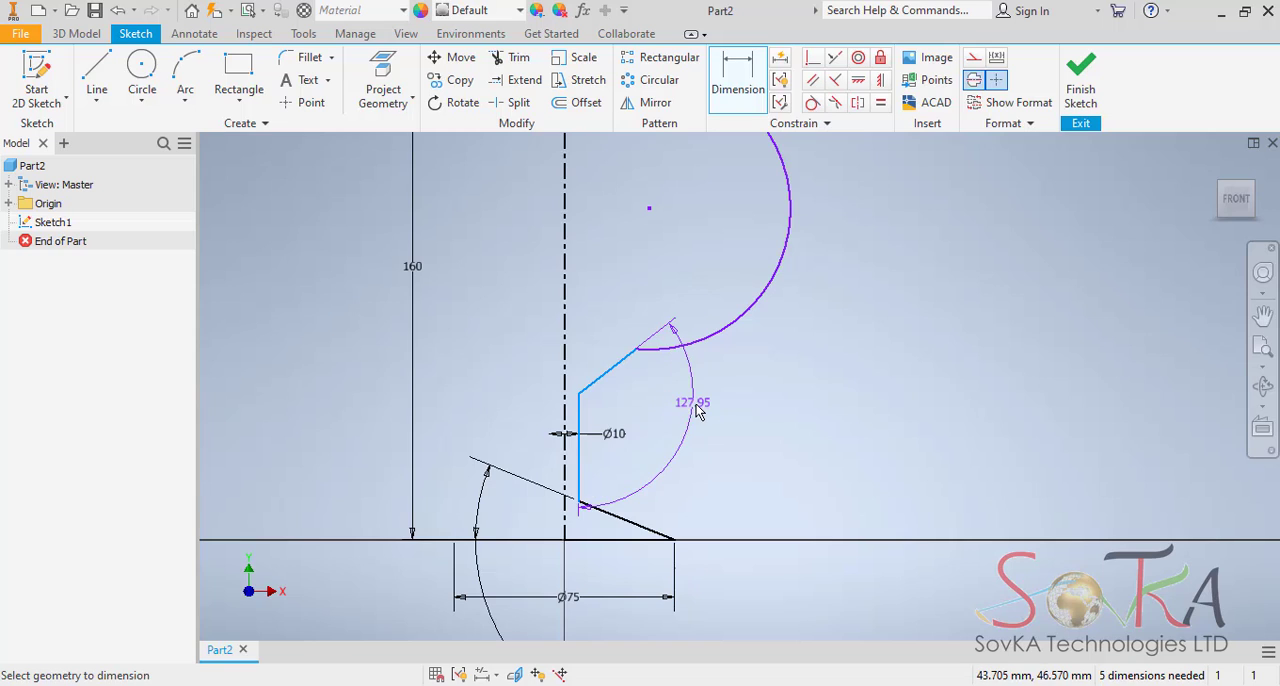
left_click(700, 421)
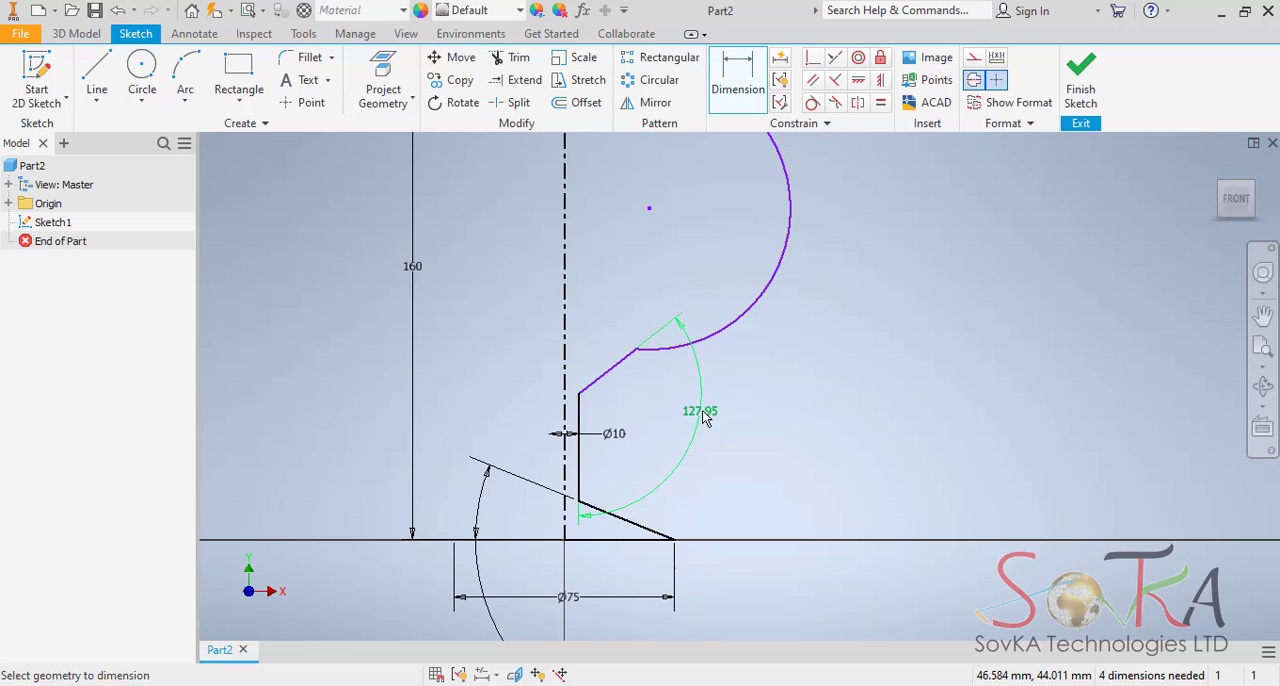
left_click(703, 423)
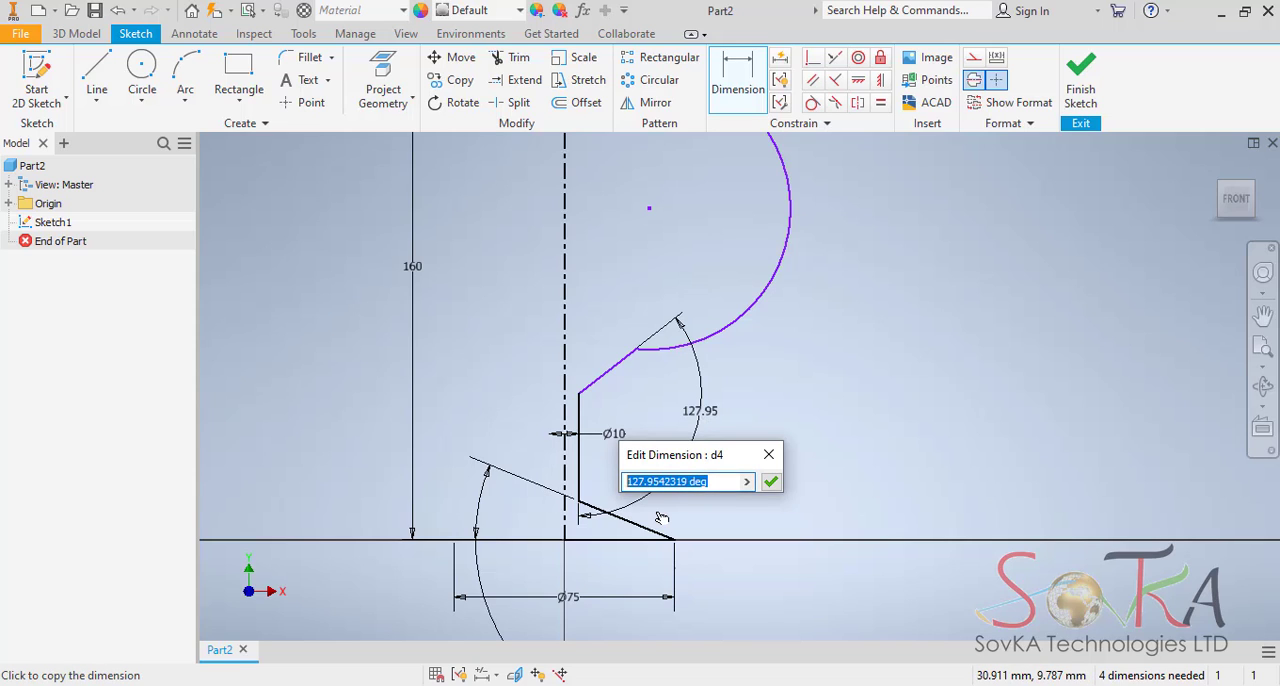
type("112")
key("Return")
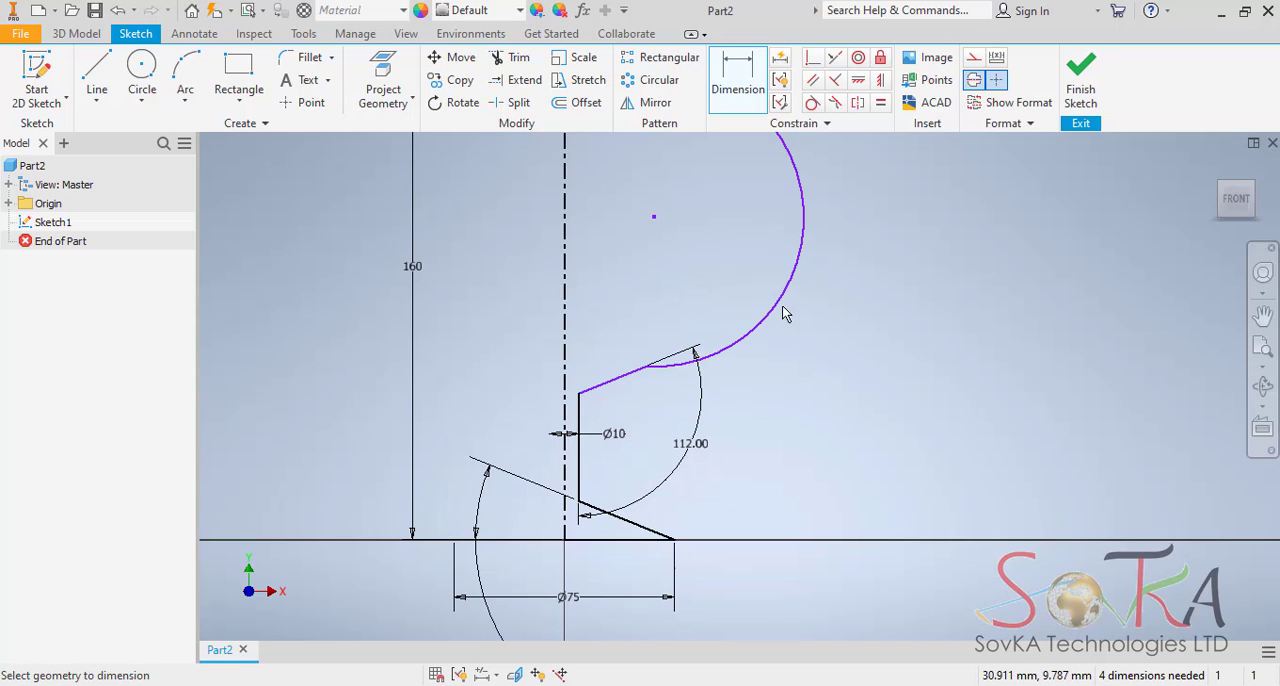
Dimension the vertical distance between the bowl arc's two endpoints and set it to 105 mm.
middle_click_drag(808, 363, 749, 491)
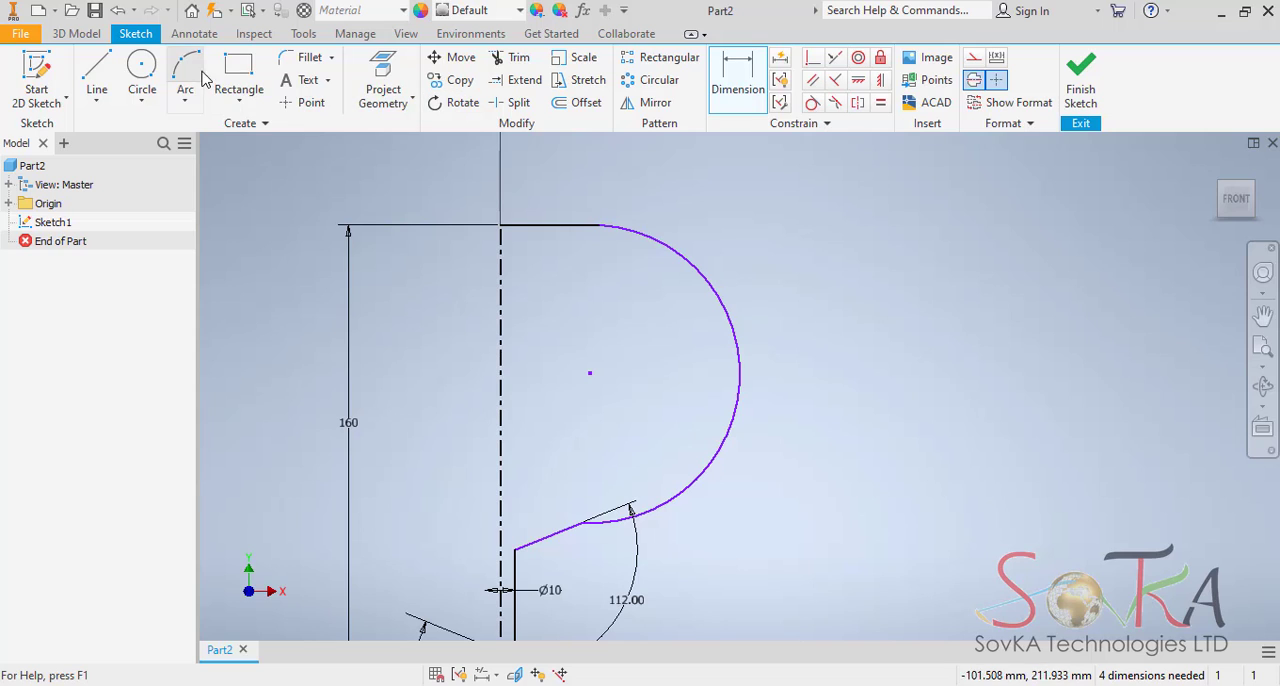
left_click(737, 86)
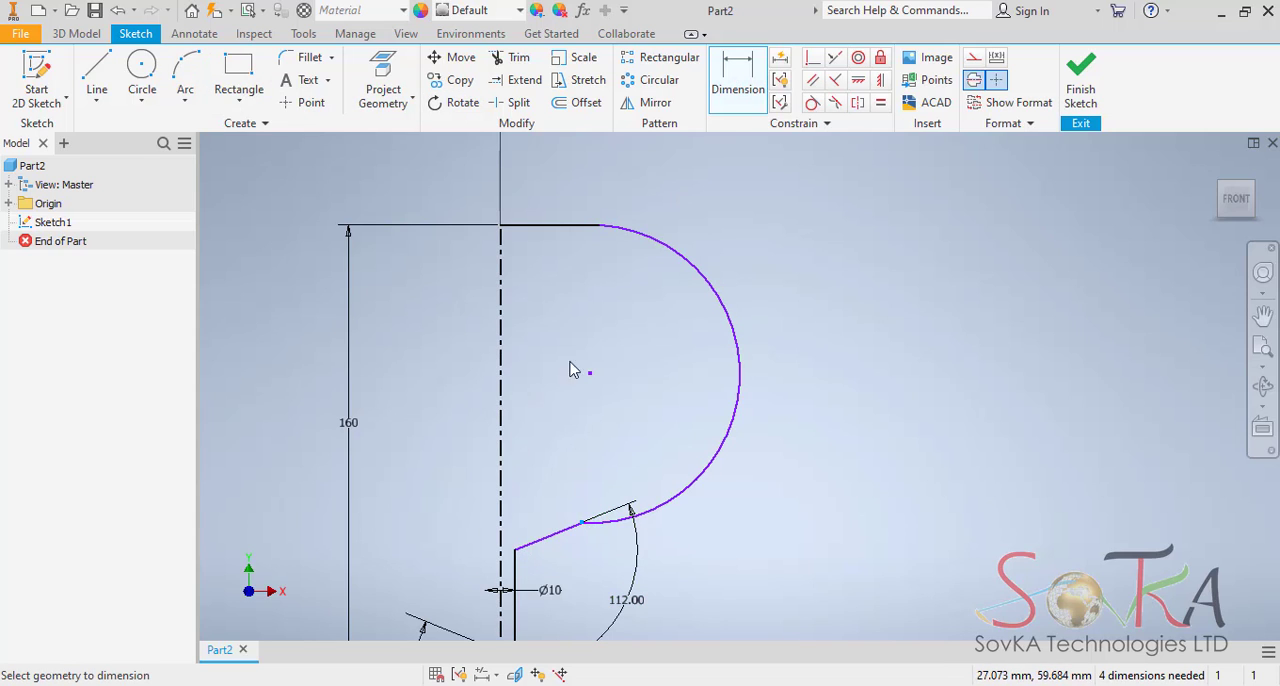
left_click(599, 228)
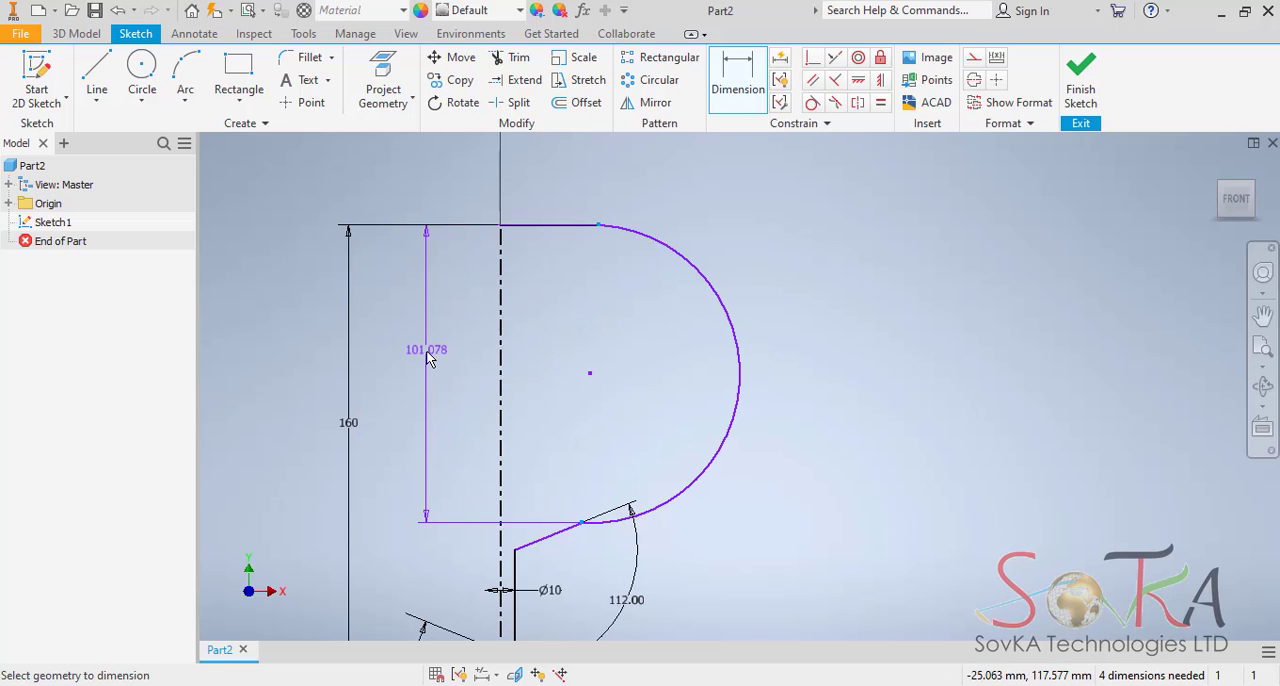
left_click(419, 393)
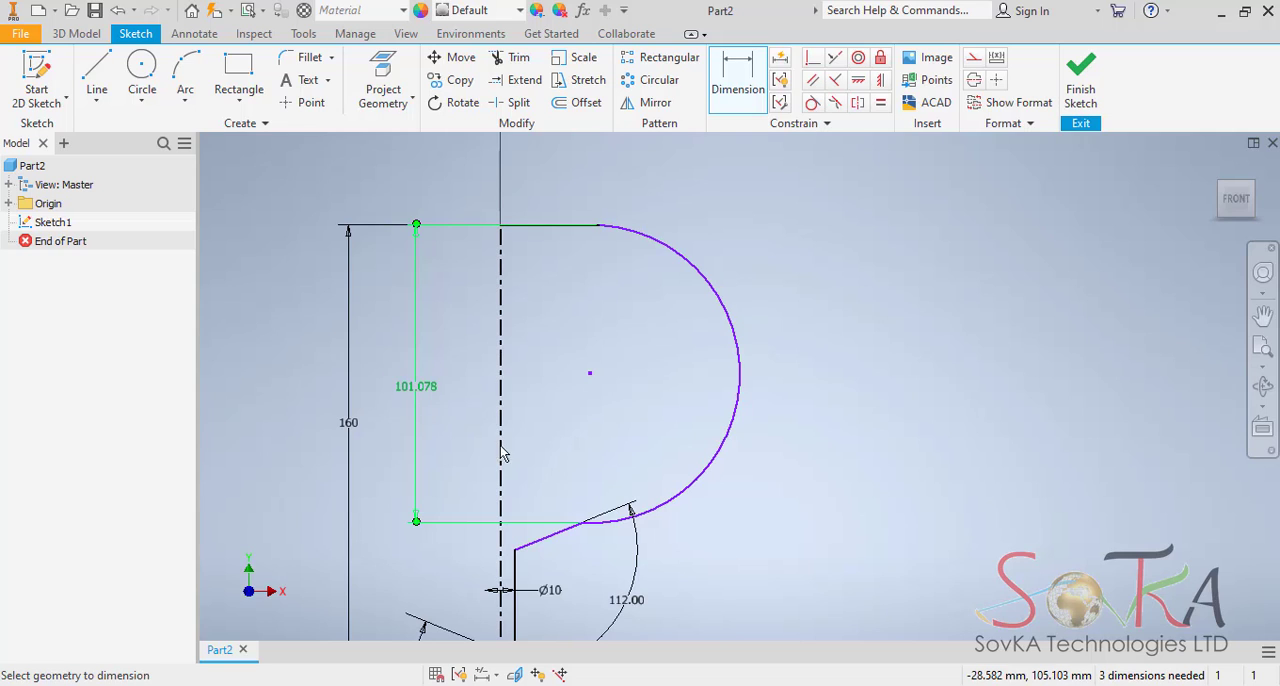
left_click(428, 388)
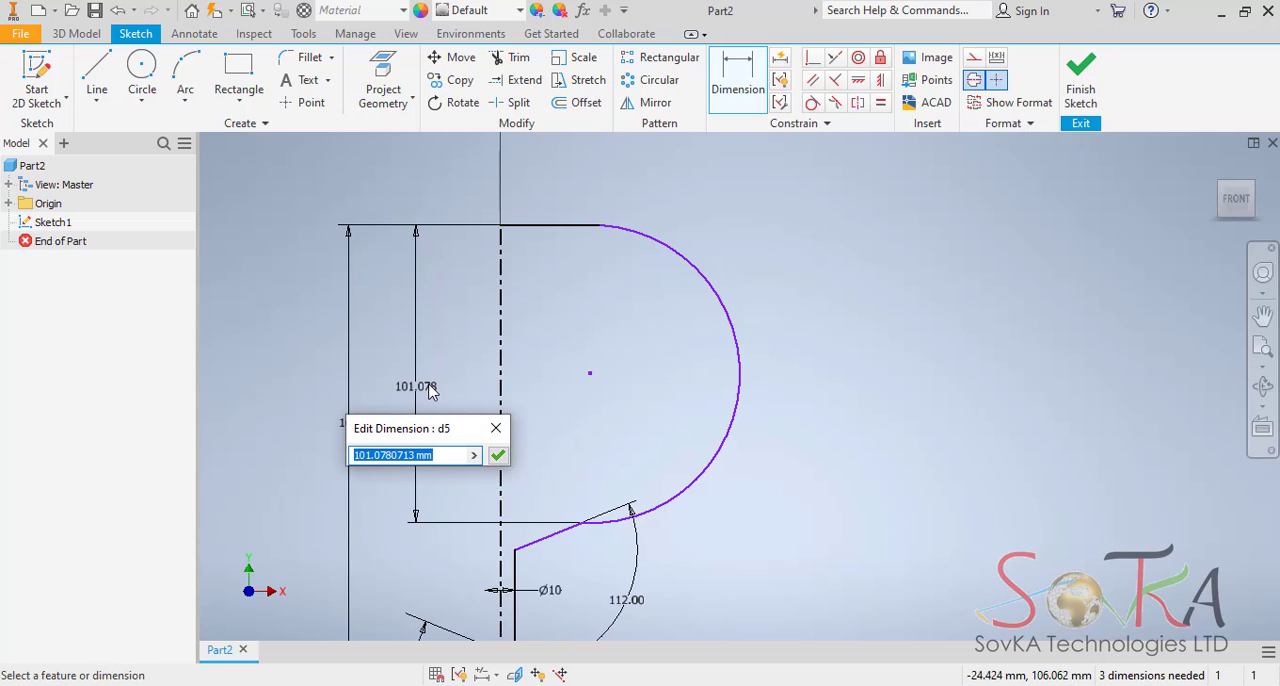
type("105")
key("Return")
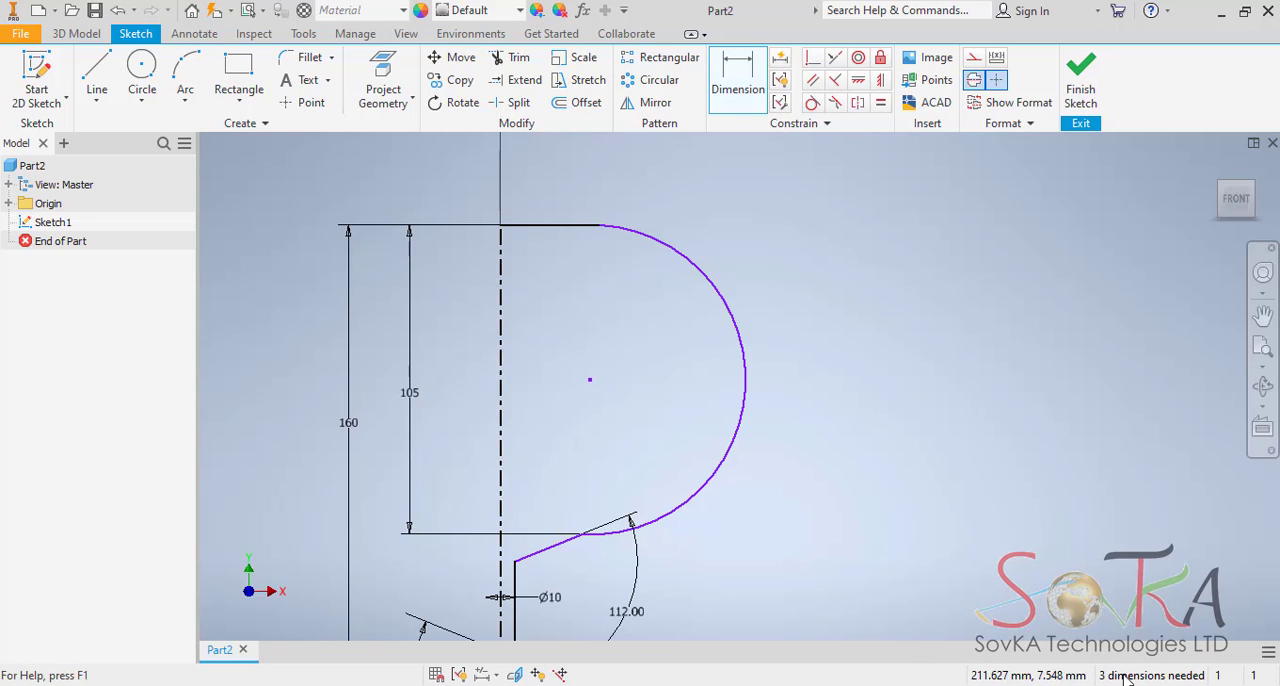
Dimension the rim's outer endpoint against the centerline as a diameter and set it to 50 mm.
middle_click_drag(700, 549, 729, 325)
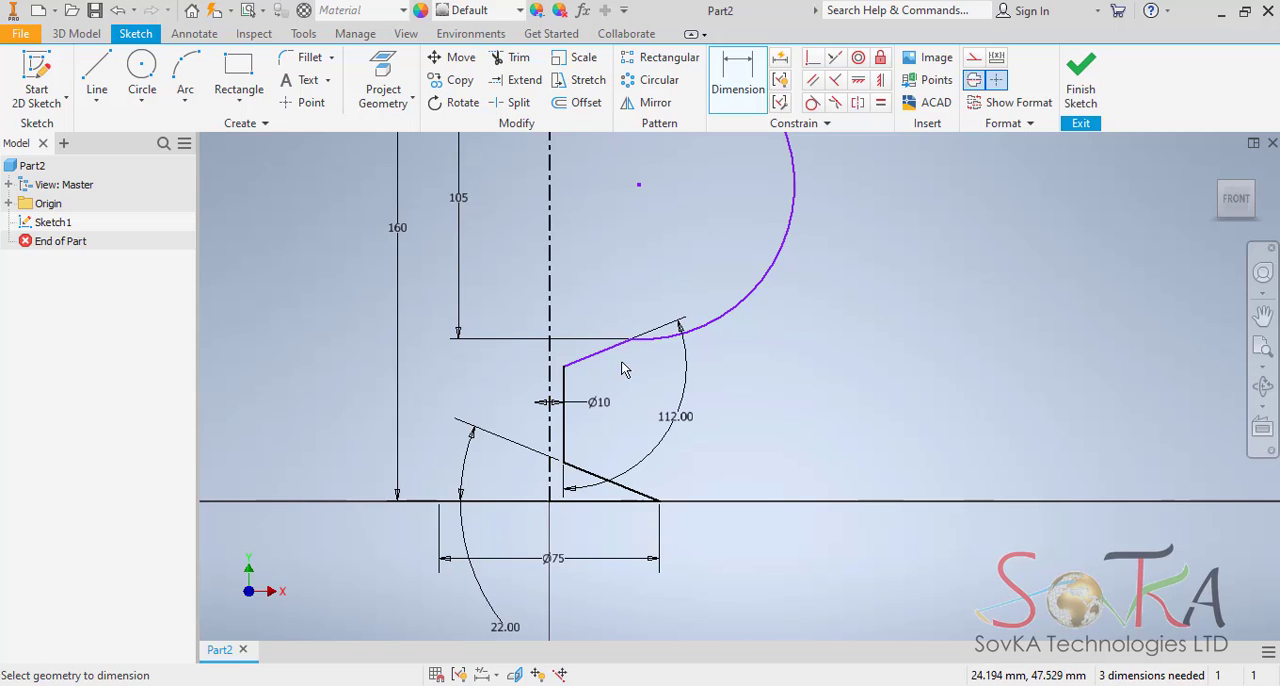
middle_click_drag(607, 366, 591, 463)
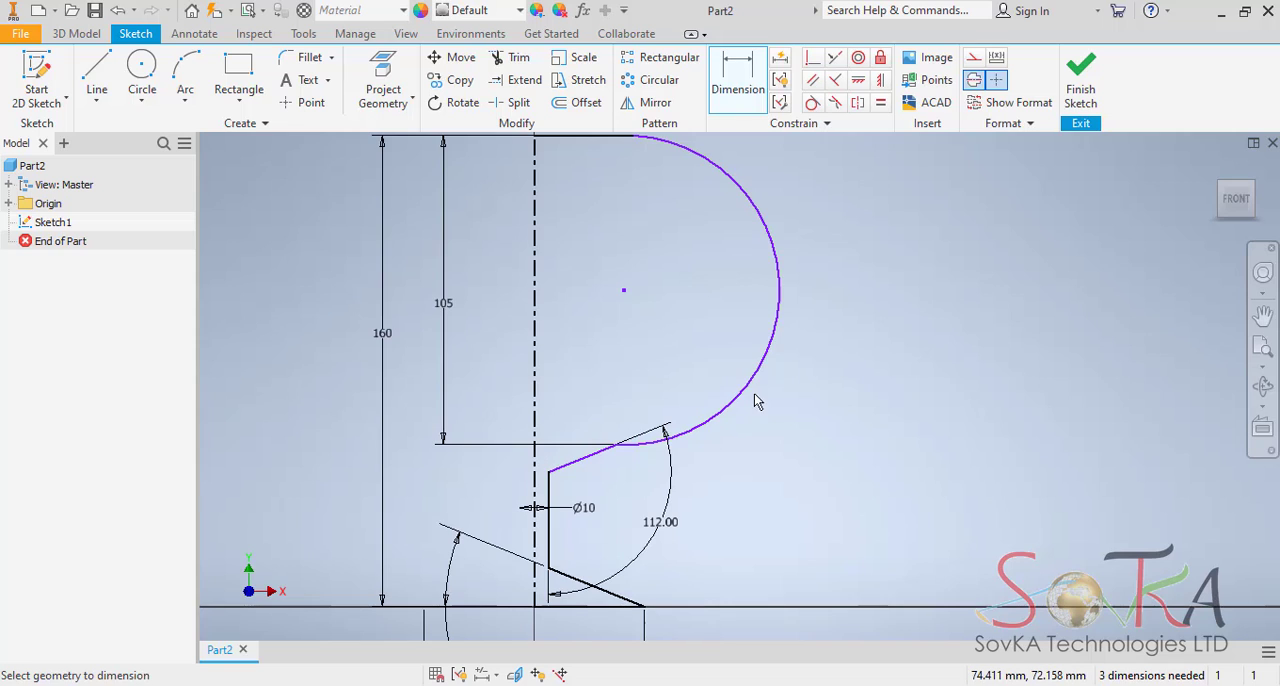
middle_click_drag(755, 396, 752, 461)
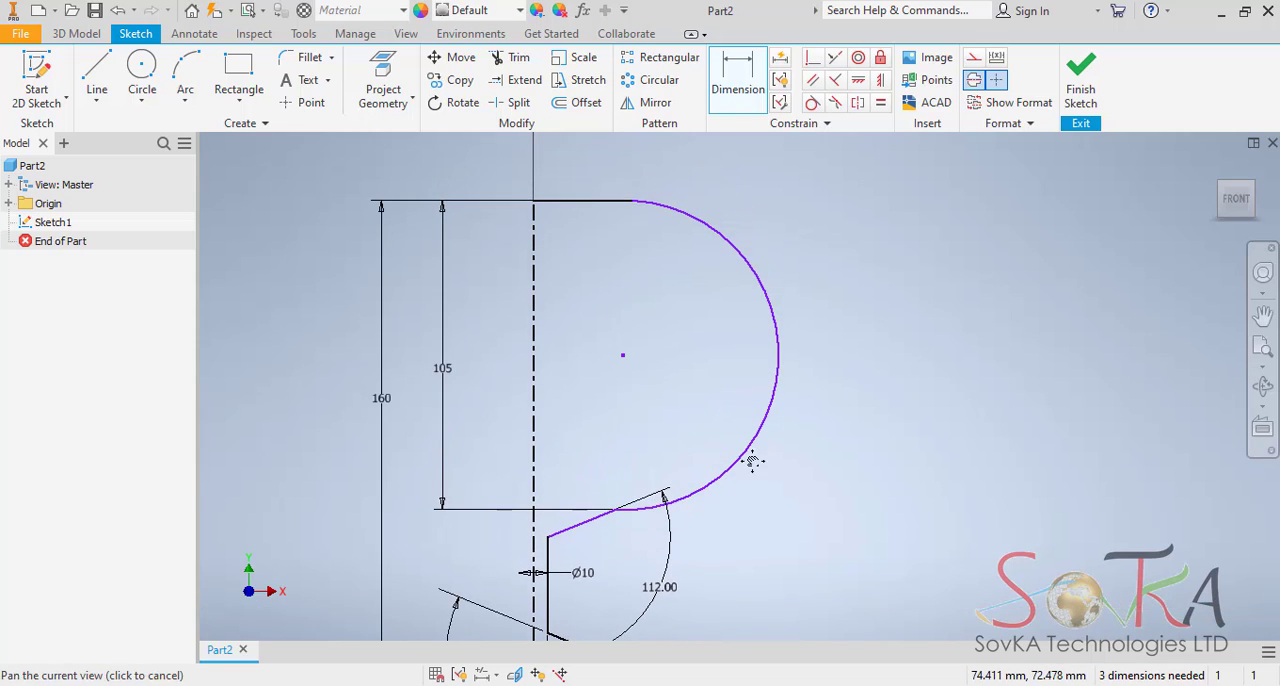
left_click(545, 201)
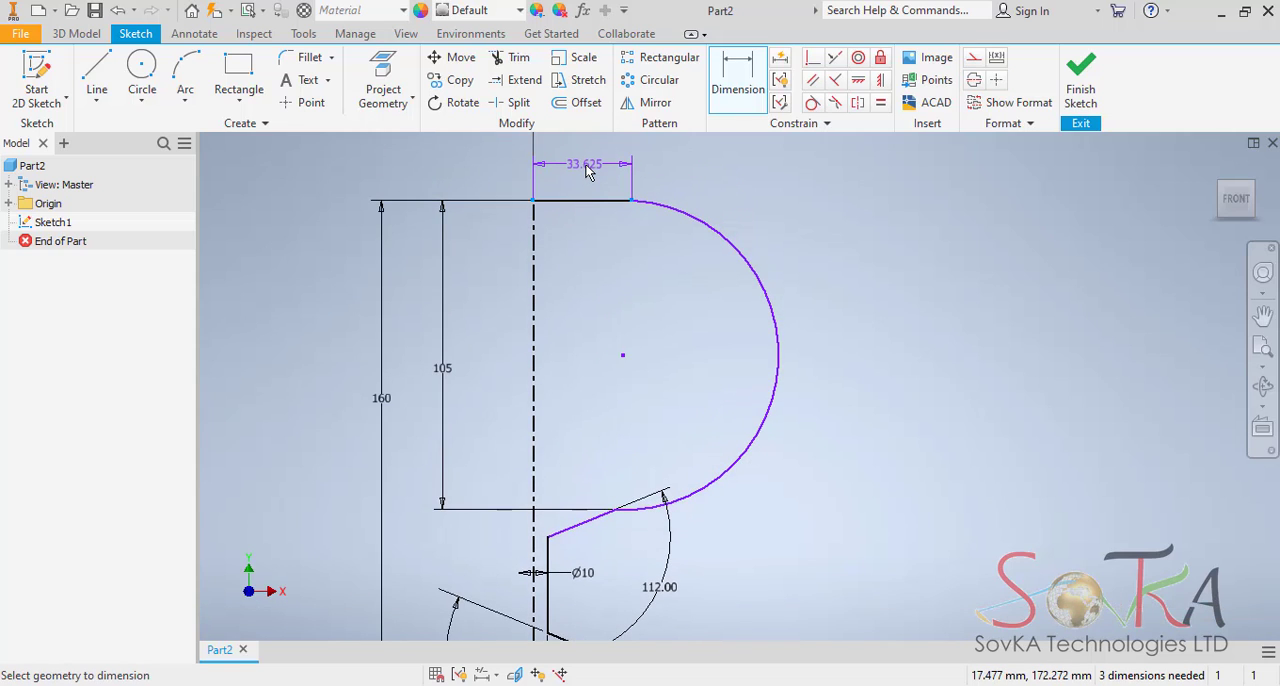
key("Escape")
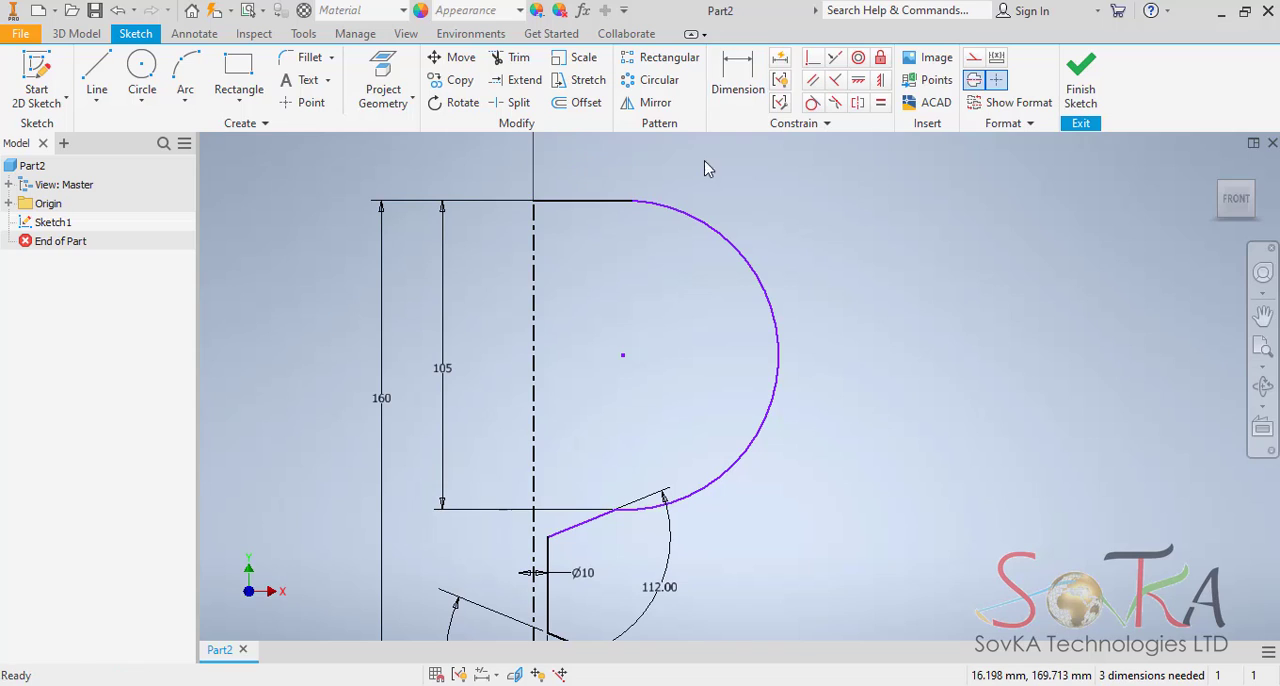
left_click(743, 58)
left_click(632, 202)
left_click(538, 255)
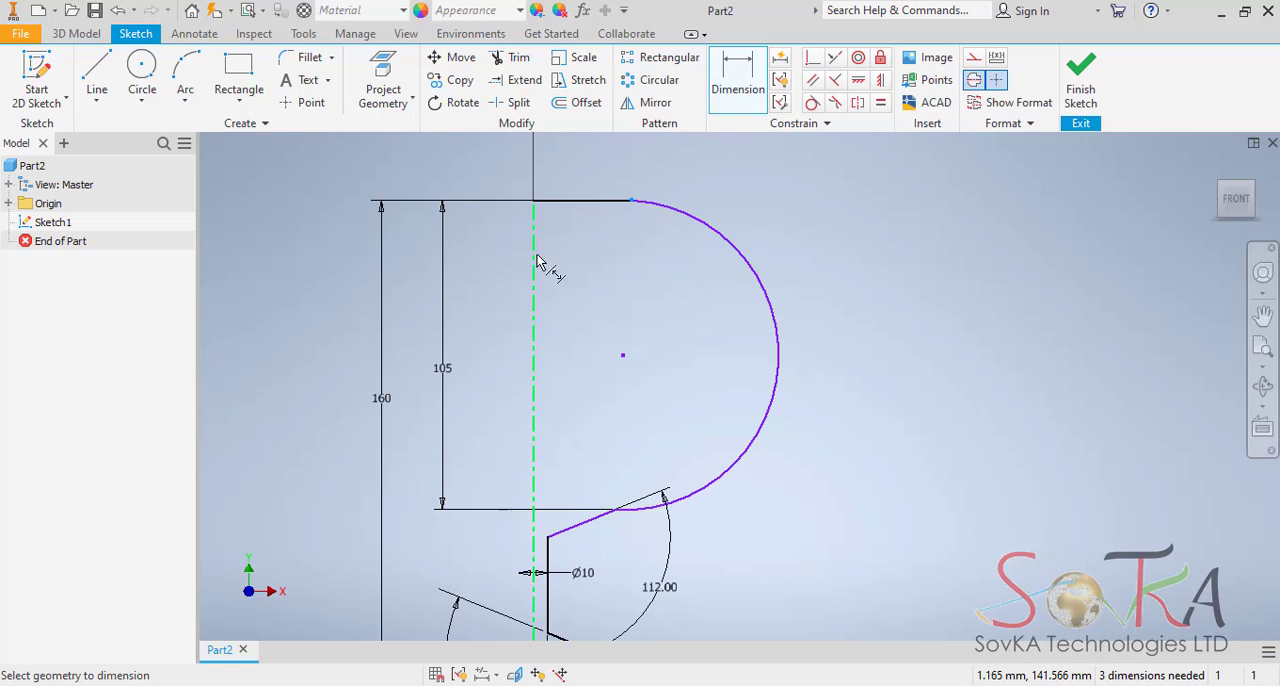
left_click(540, 163)
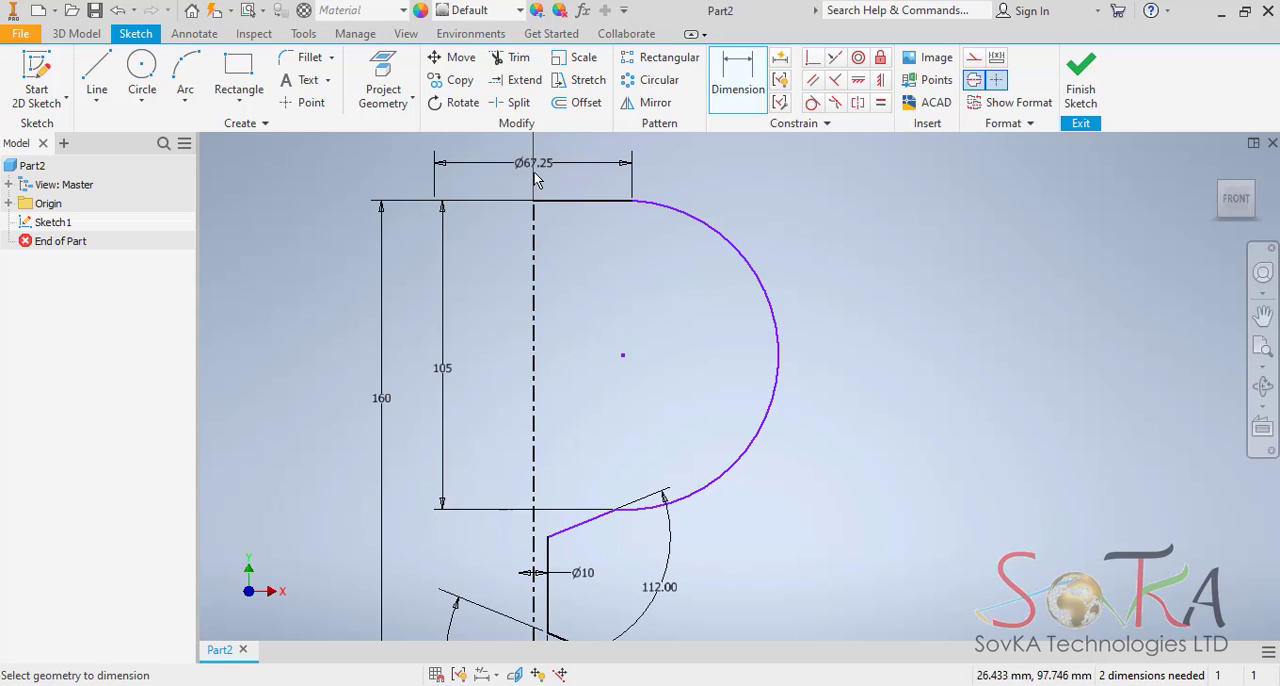
double_click(535, 162)
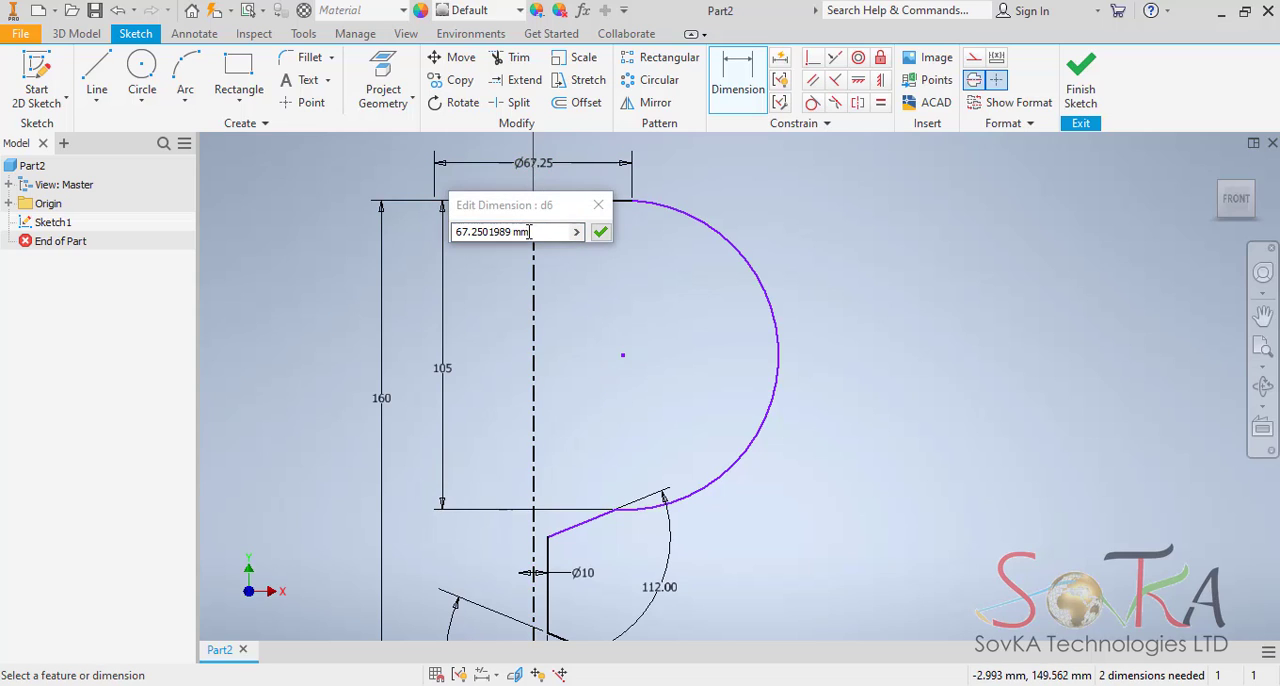
type("2")
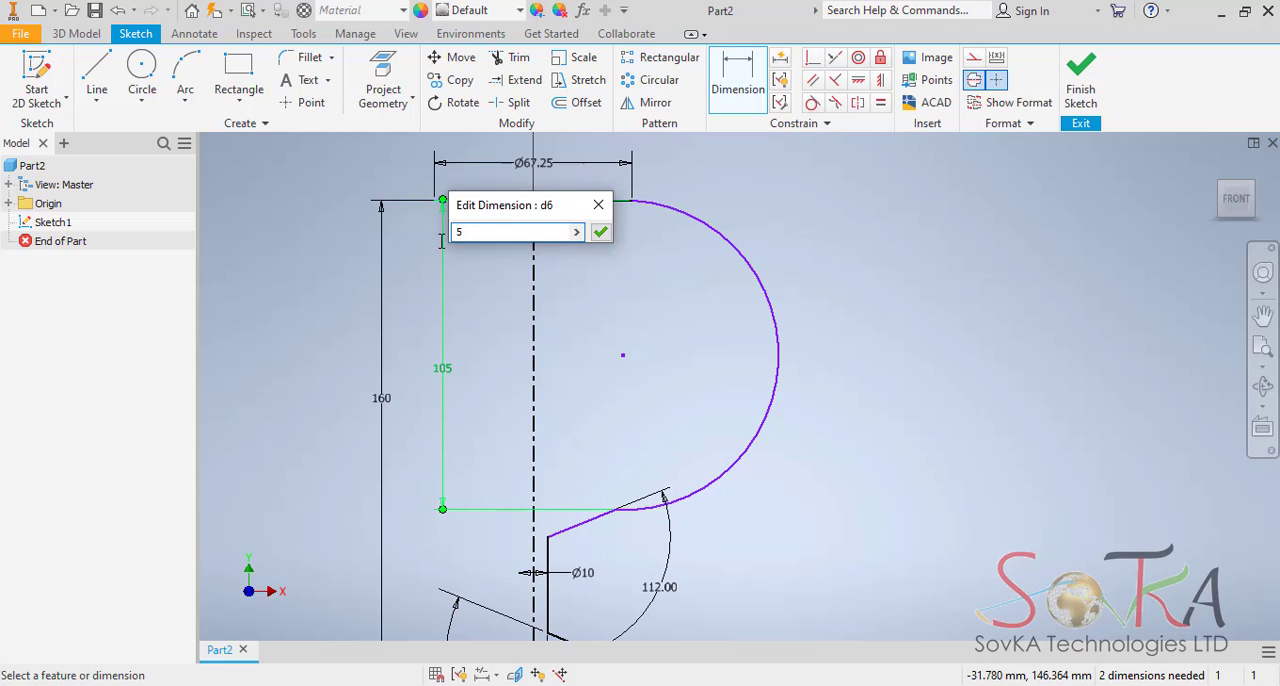
key("Return")
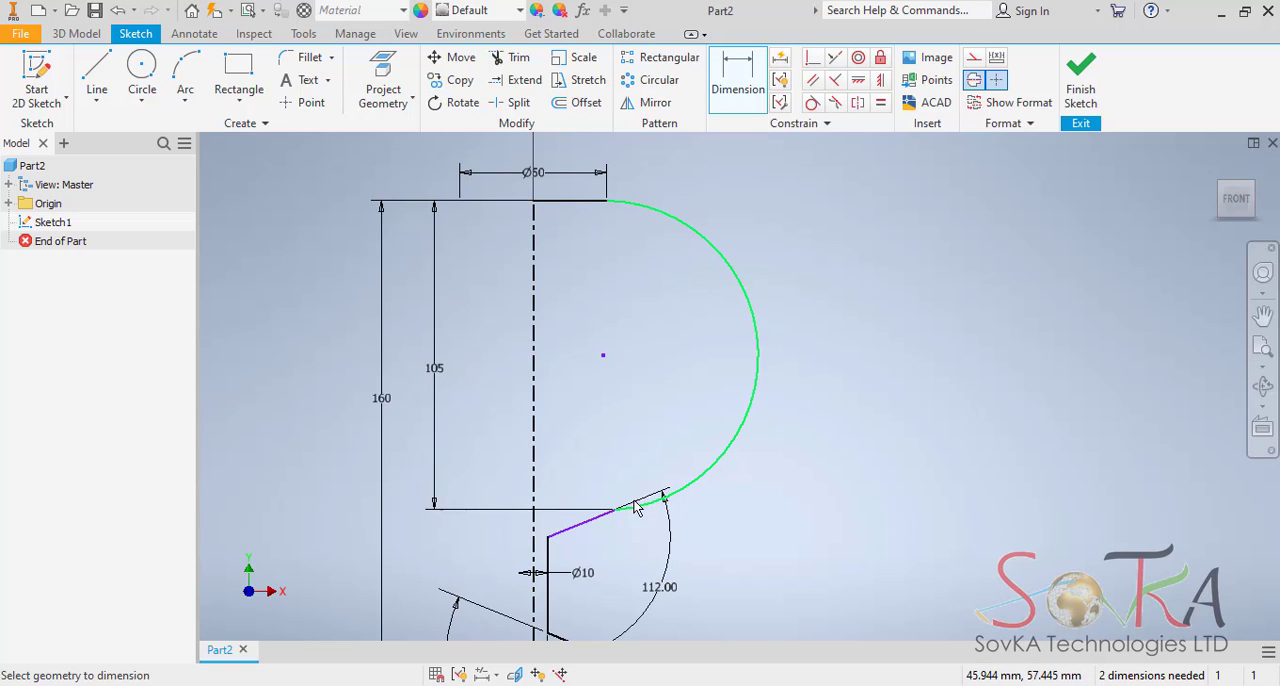
Dimension the bowl arc's lower endpoint against the centerline as a diameter and set it to 70 mm.
left_click(757, 86)
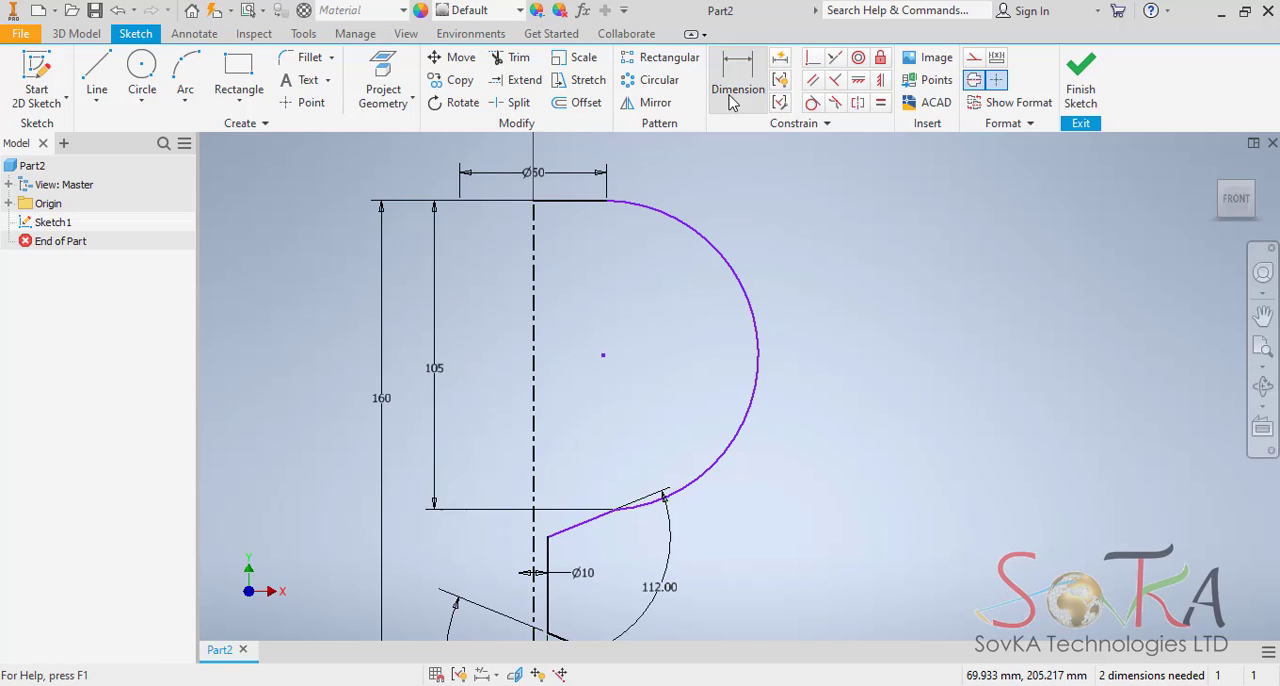
left_click(533, 483)
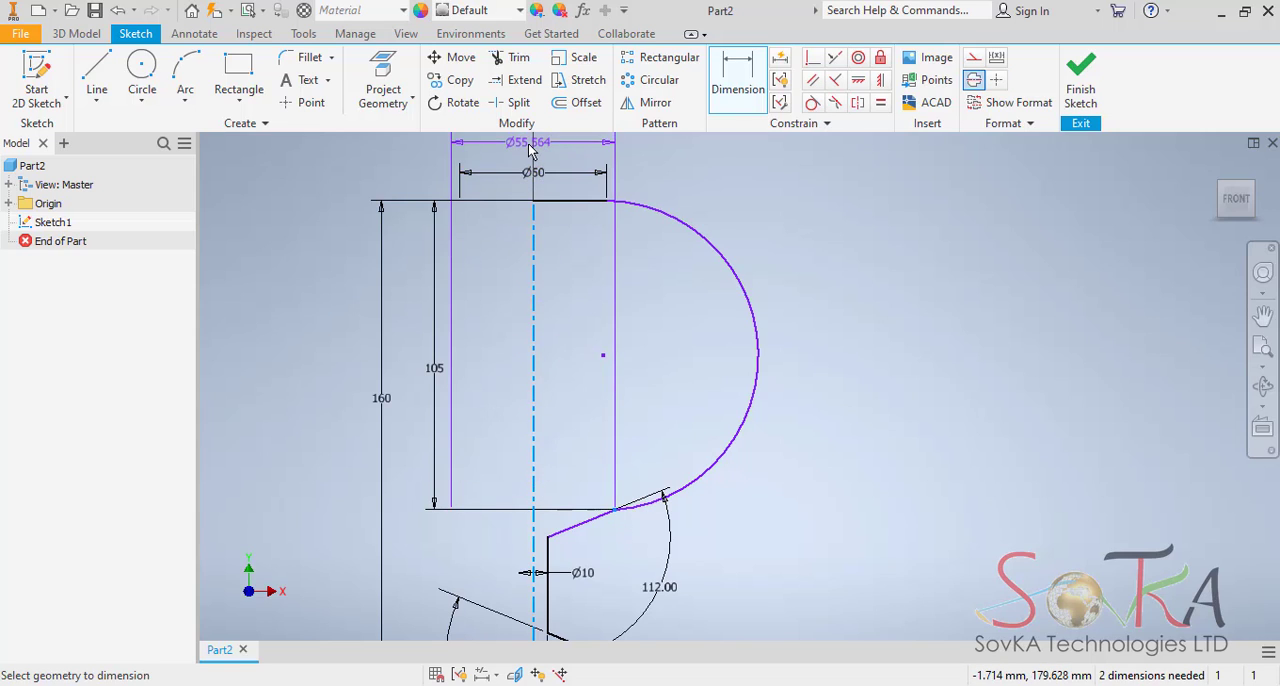
left_click(530, 147)
left_click(535, 147)
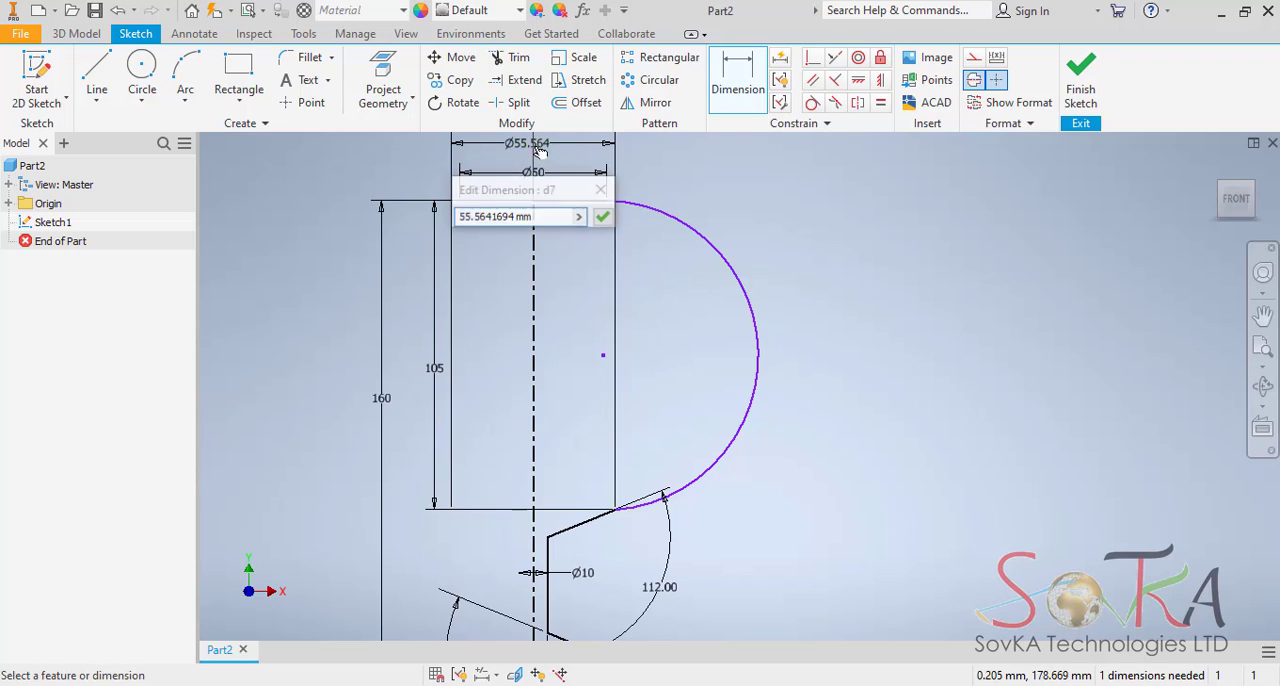
left_click_drag(538, 216, 388, 237)
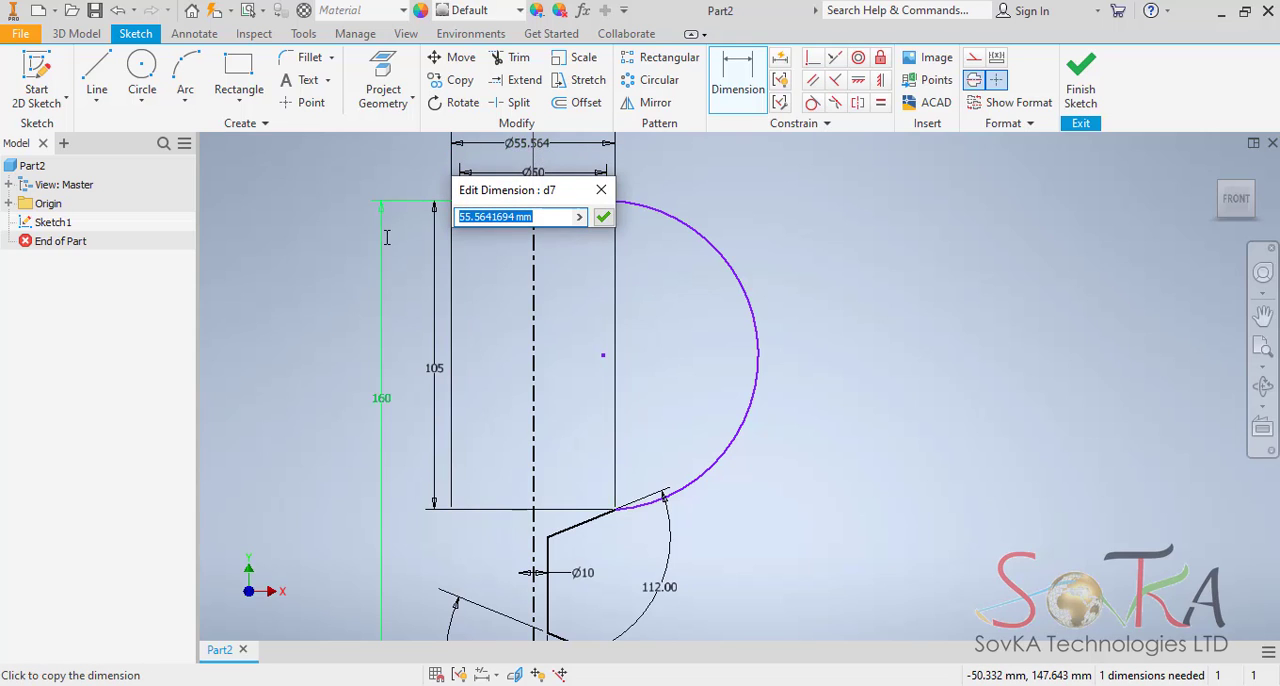
type("50")
key("Return")
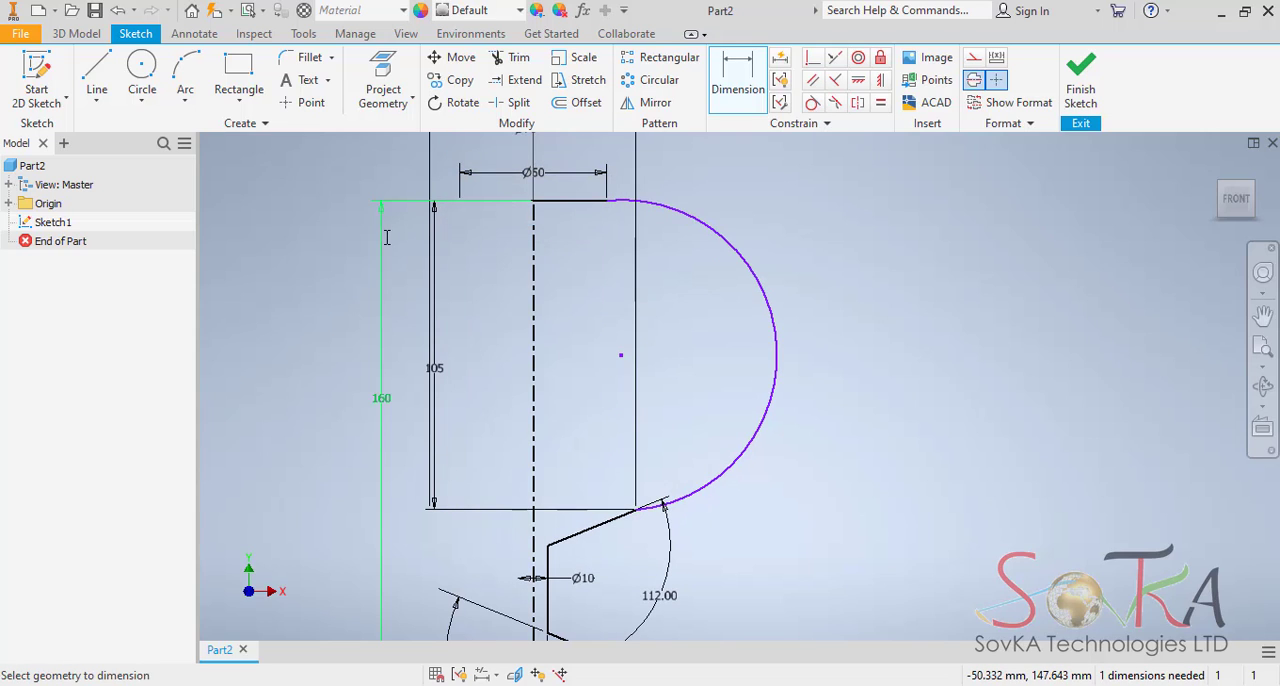
Dimension the radius of the bowl arc and set it to 200 mm.
left_click(738, 72)
left_click(759, 273)
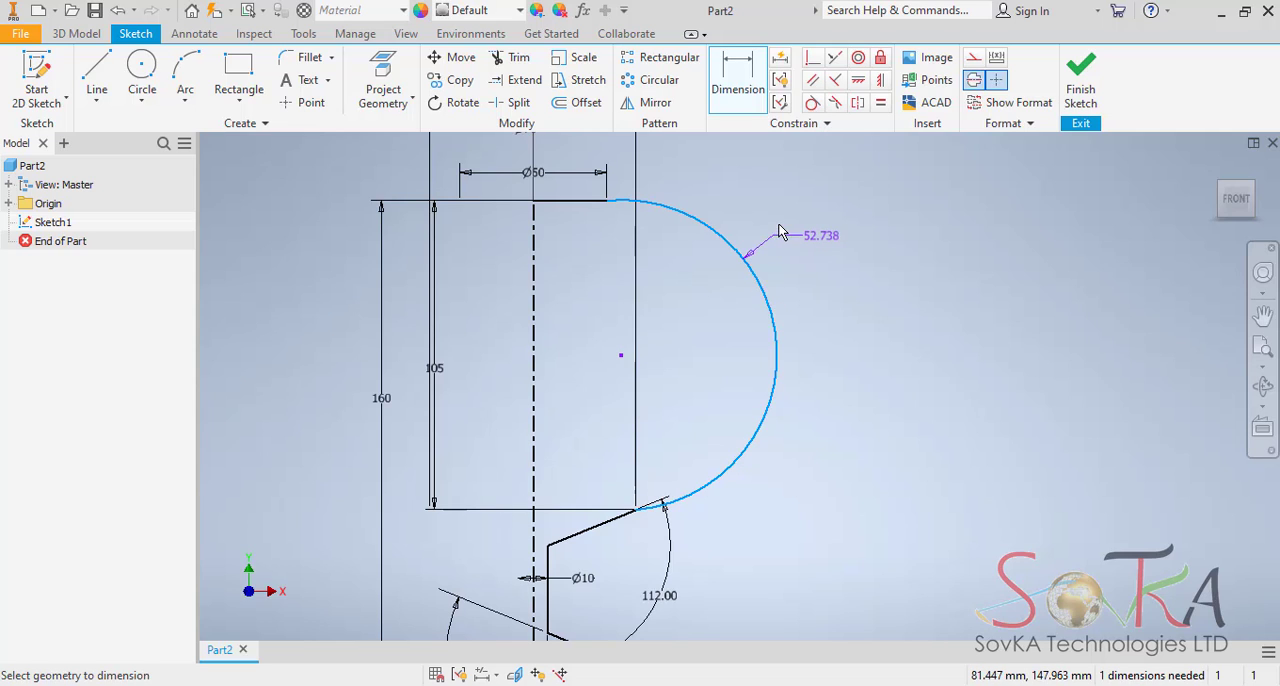
left_click(787, 210)
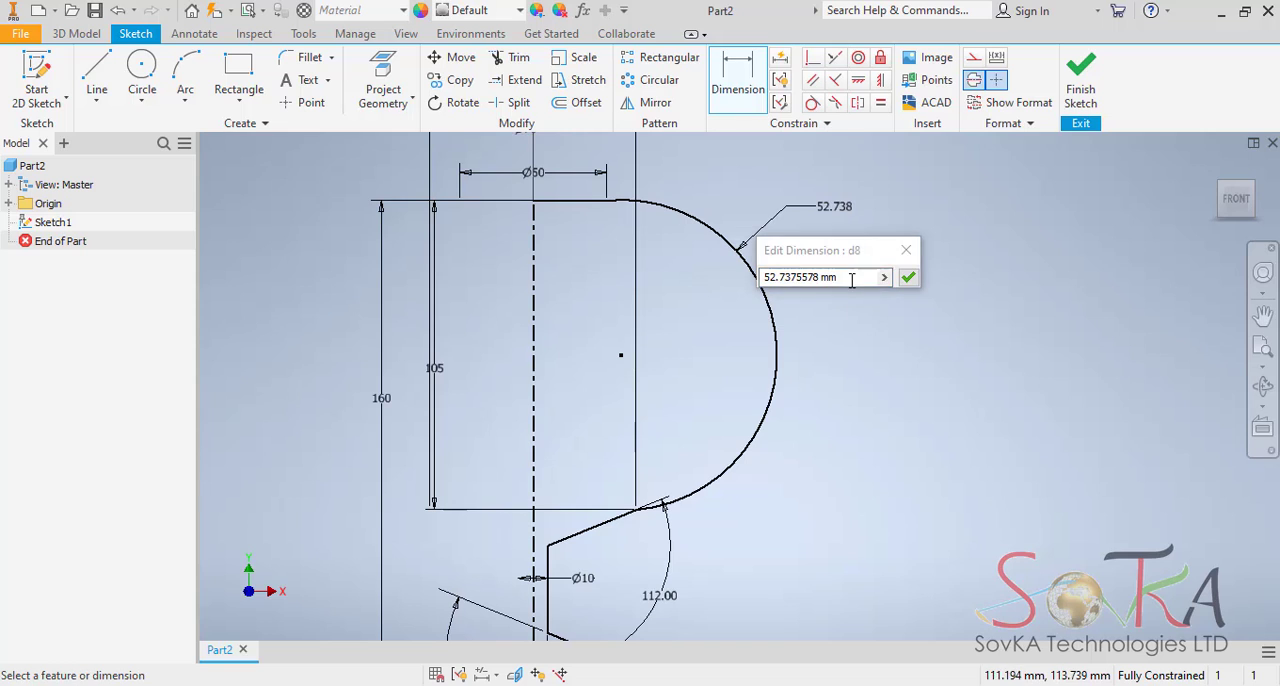
type("200")
key("Return")
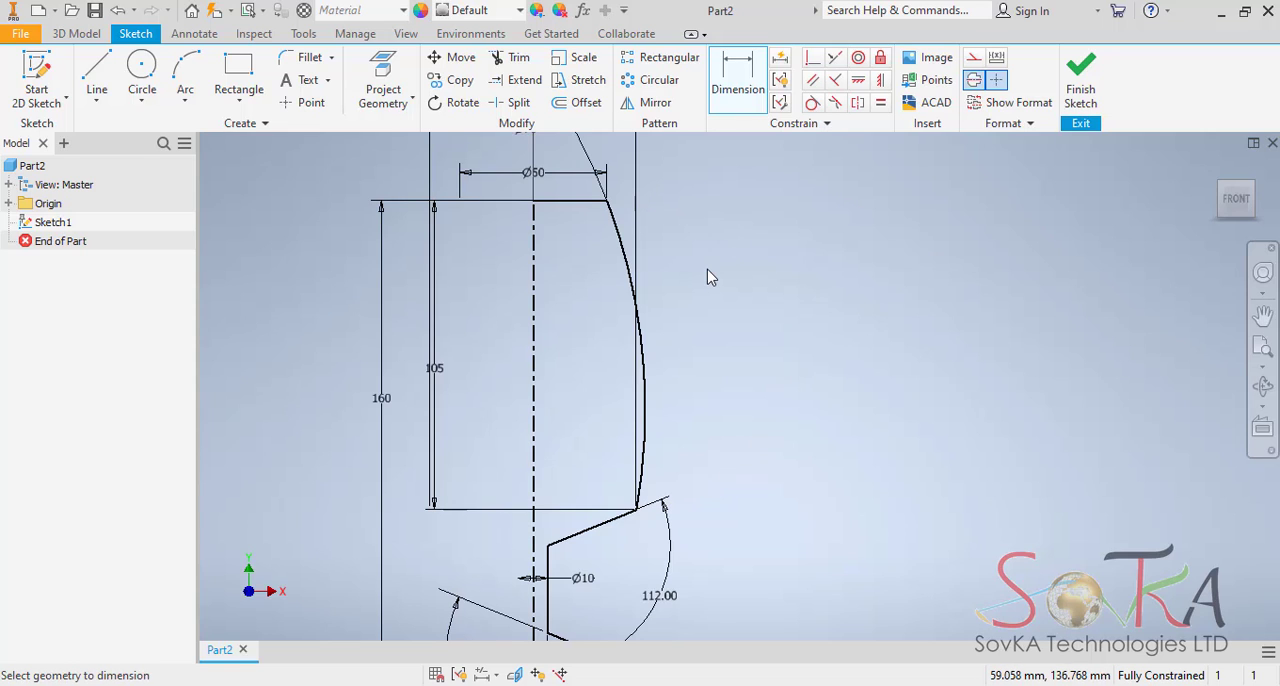
Try to dimension the length of the vertical stem line.
middle_click_drag(780, 525, 805, 372)
left_click(578, 418)
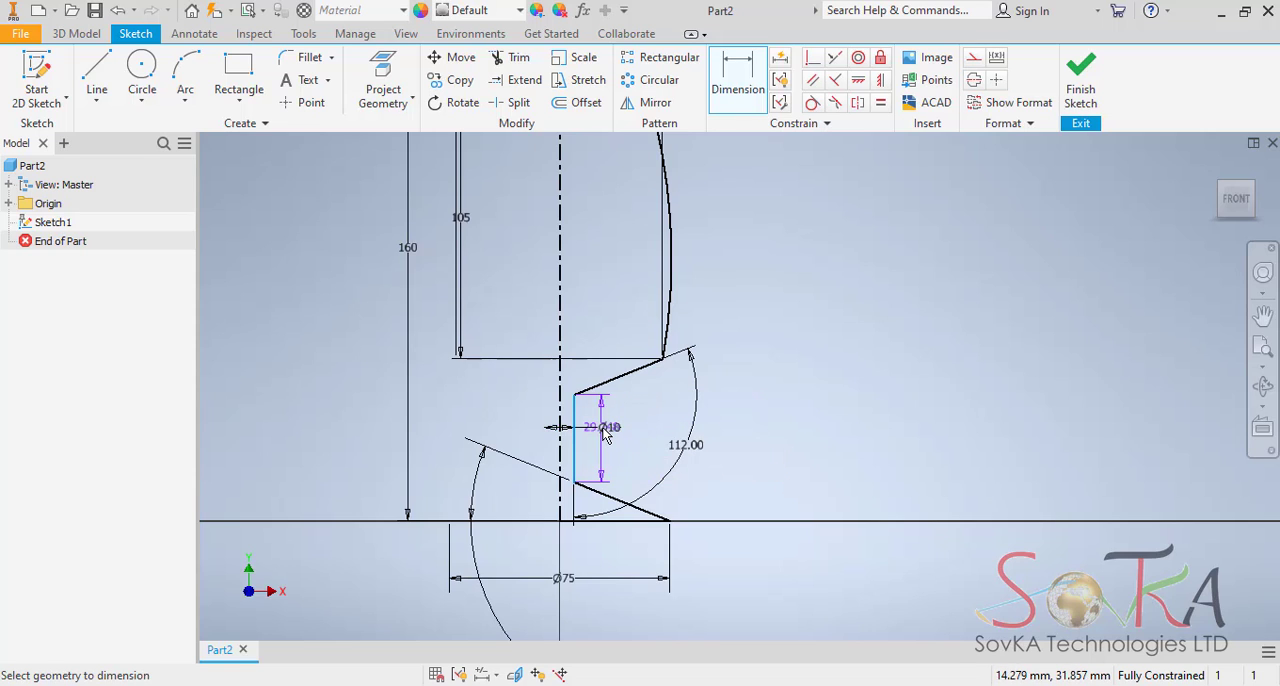
left_click(605, 433)
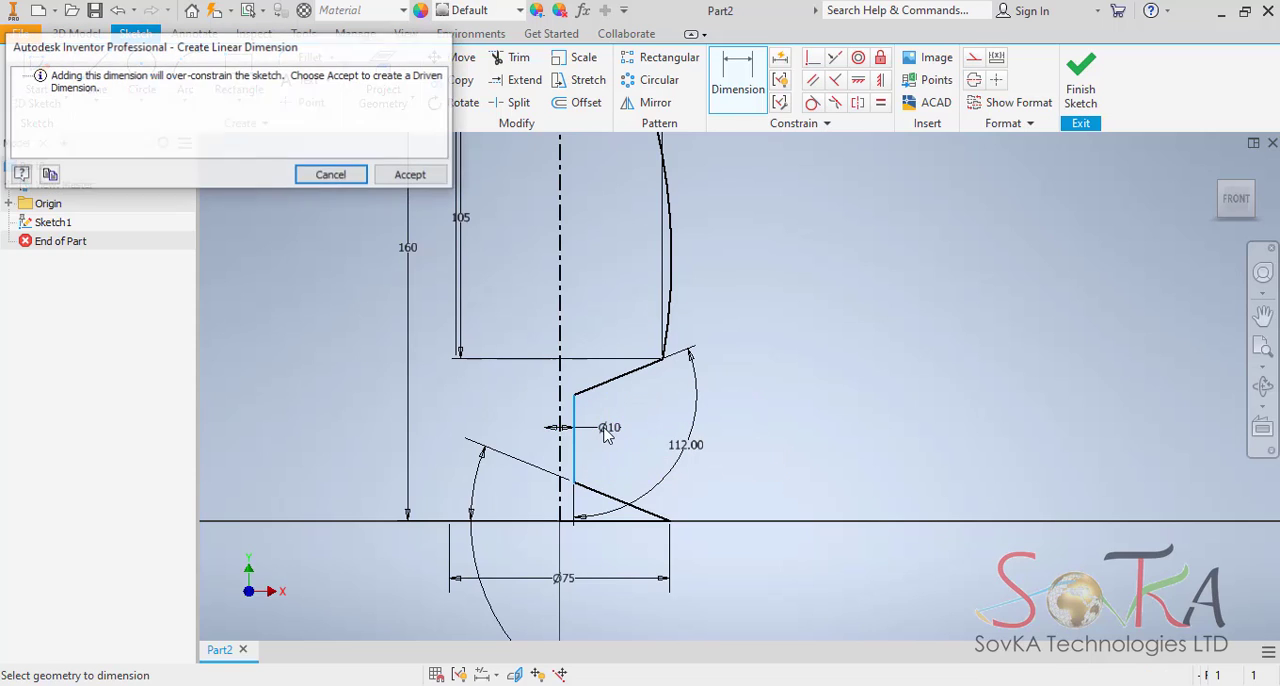
left_click(330, 174)
key("Escape")
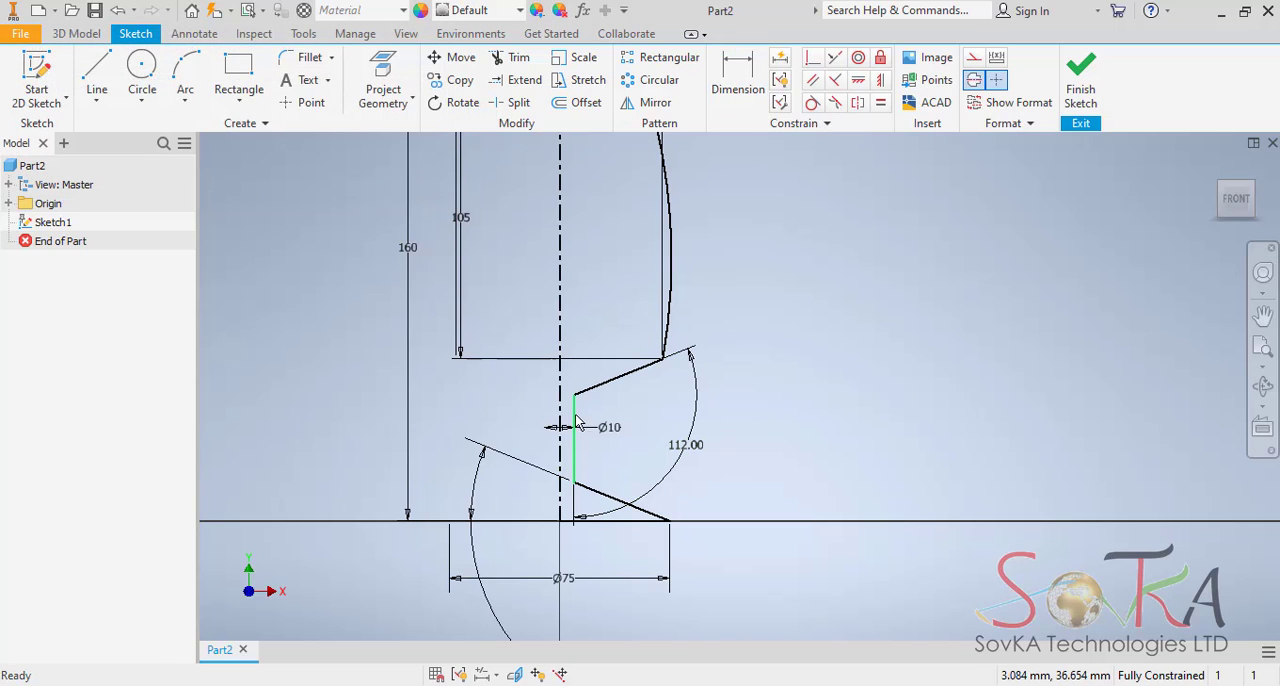
mouse_move(575, 418)
left_mouse_down()
mouse_move(880, 434)
mouse_move(517, 280)
left_mouse_up()
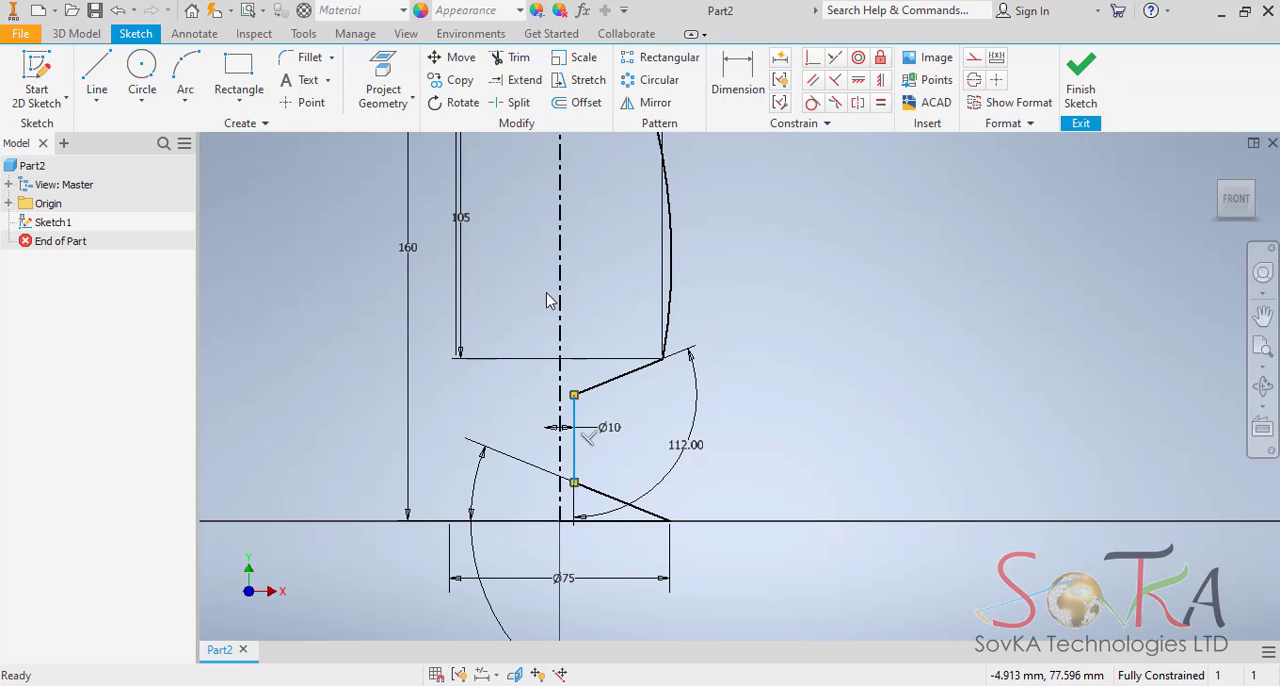
left_click_drag(804, 322, 813, 331)
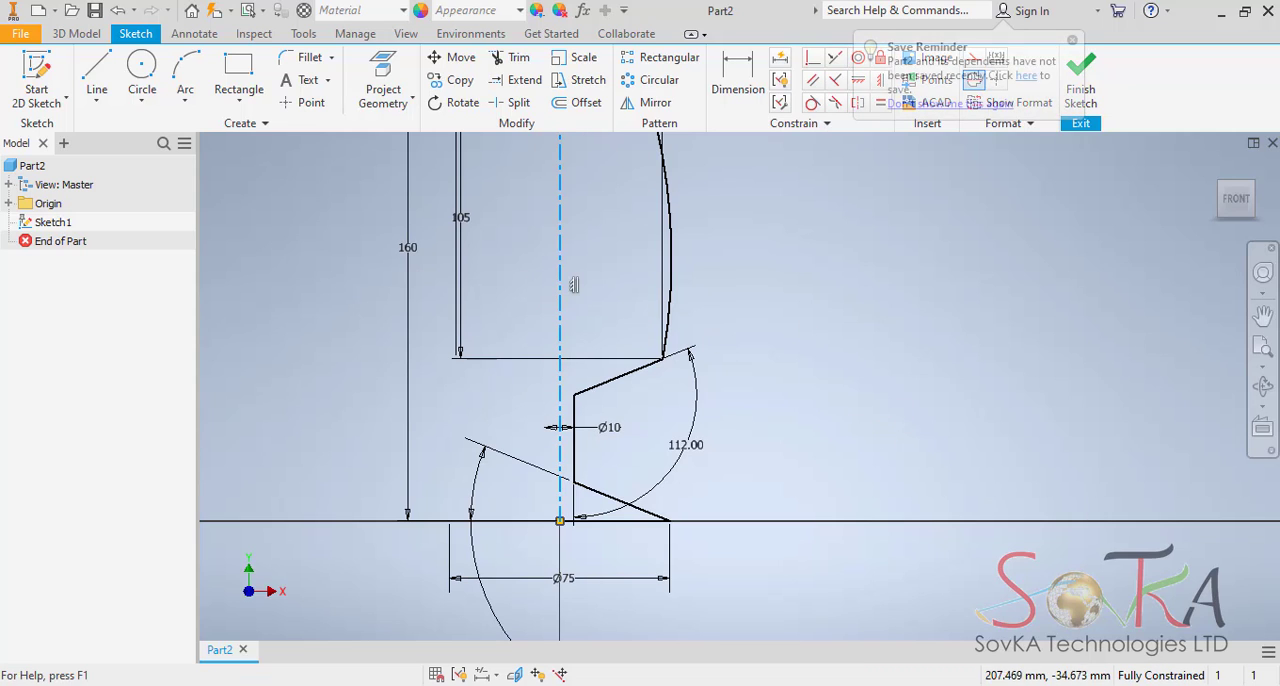
middle_click_drag(724, 170, 663, 355)
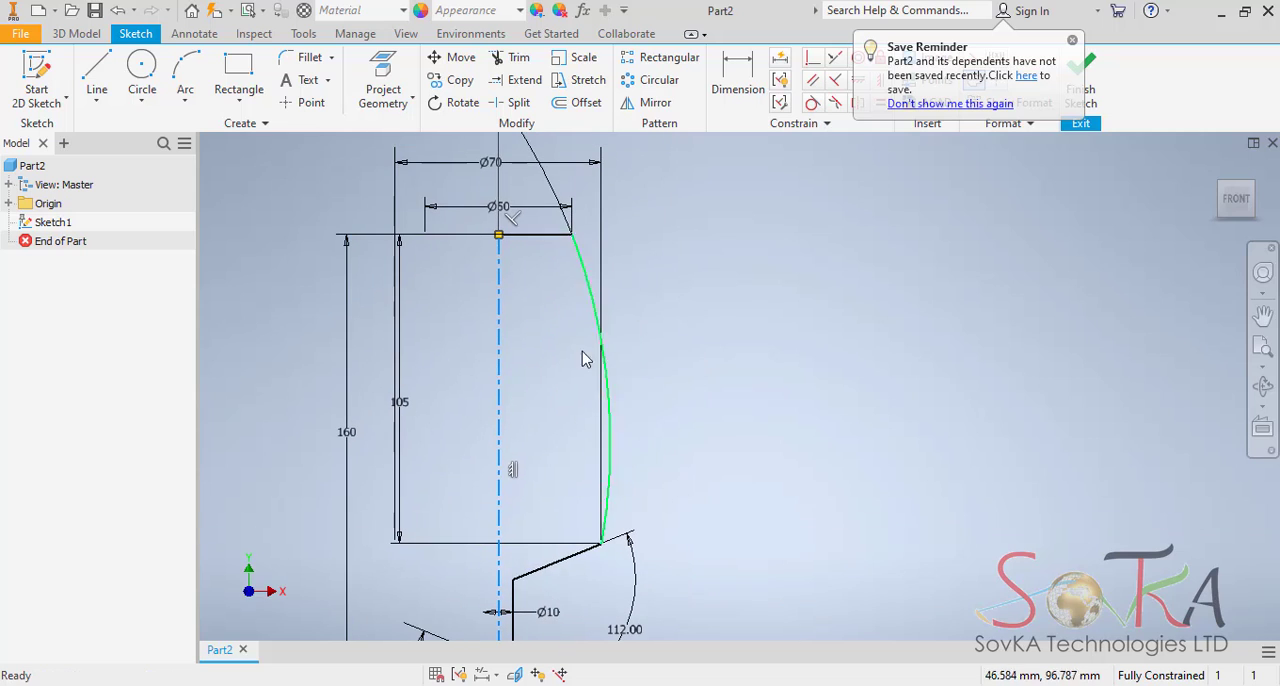
middle_click_drag(576, 310, 646, 227)
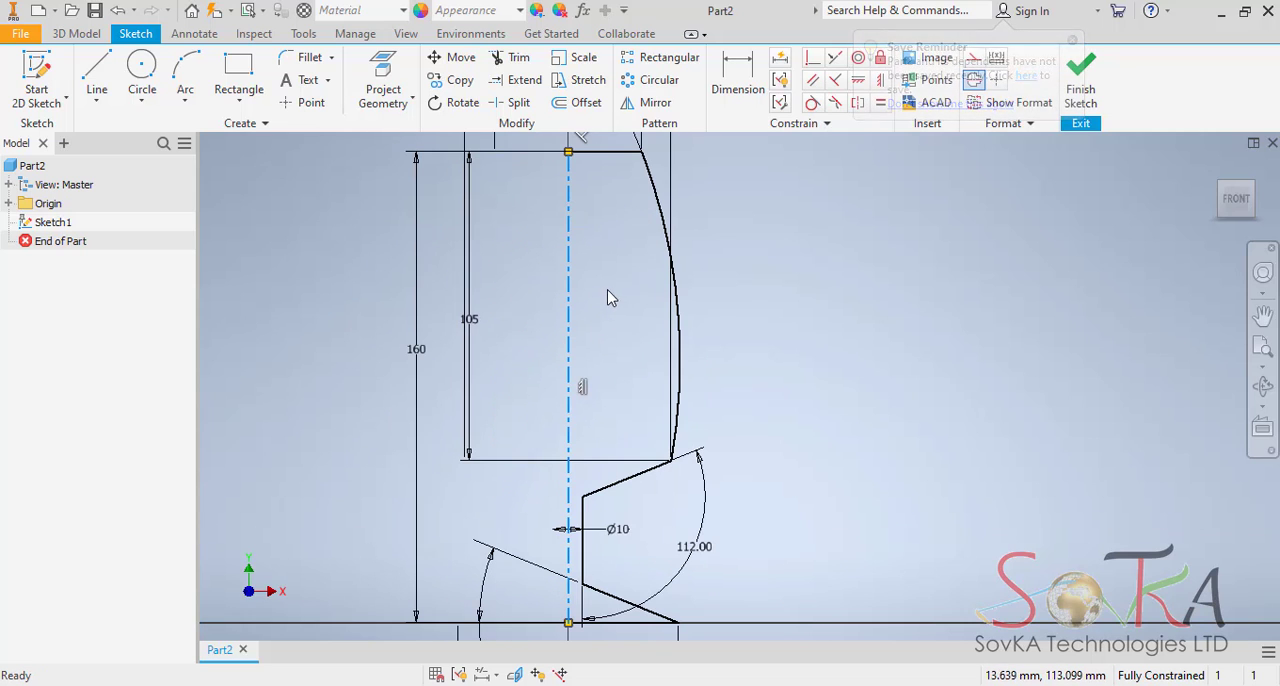
left_click(786, 336)
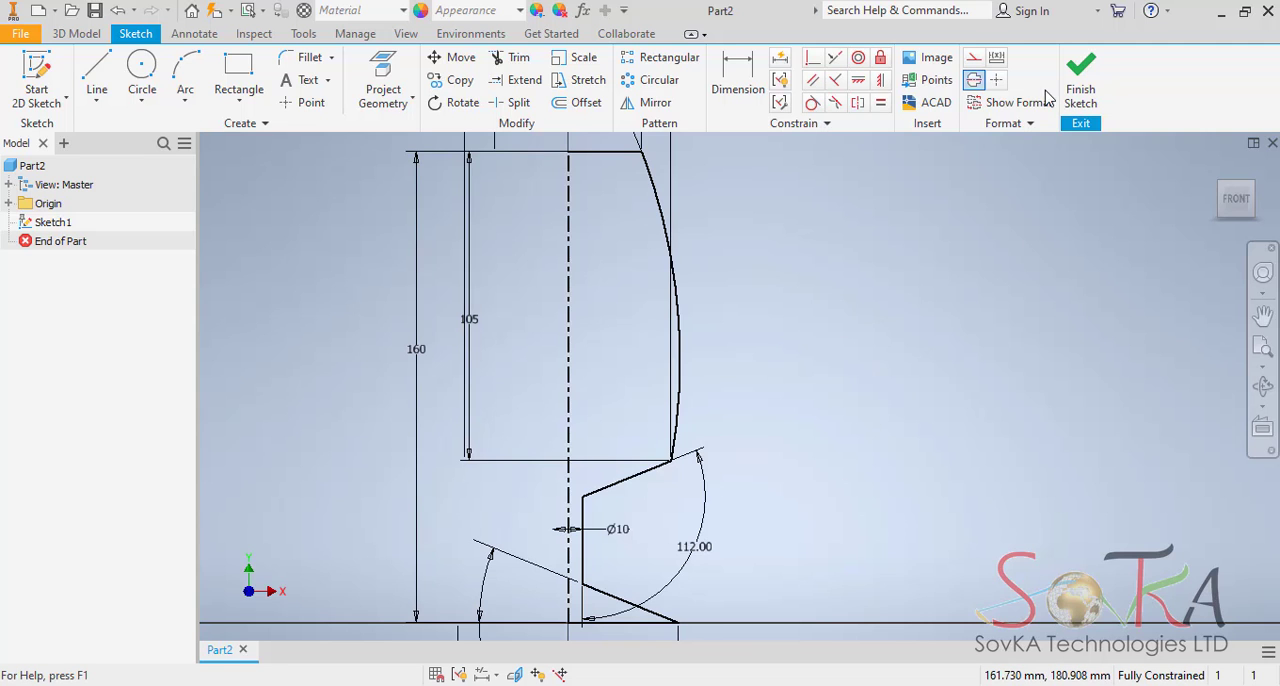
Finish the wine glass profile sketch and return to the isometric home view.
left_click(1080, 80)
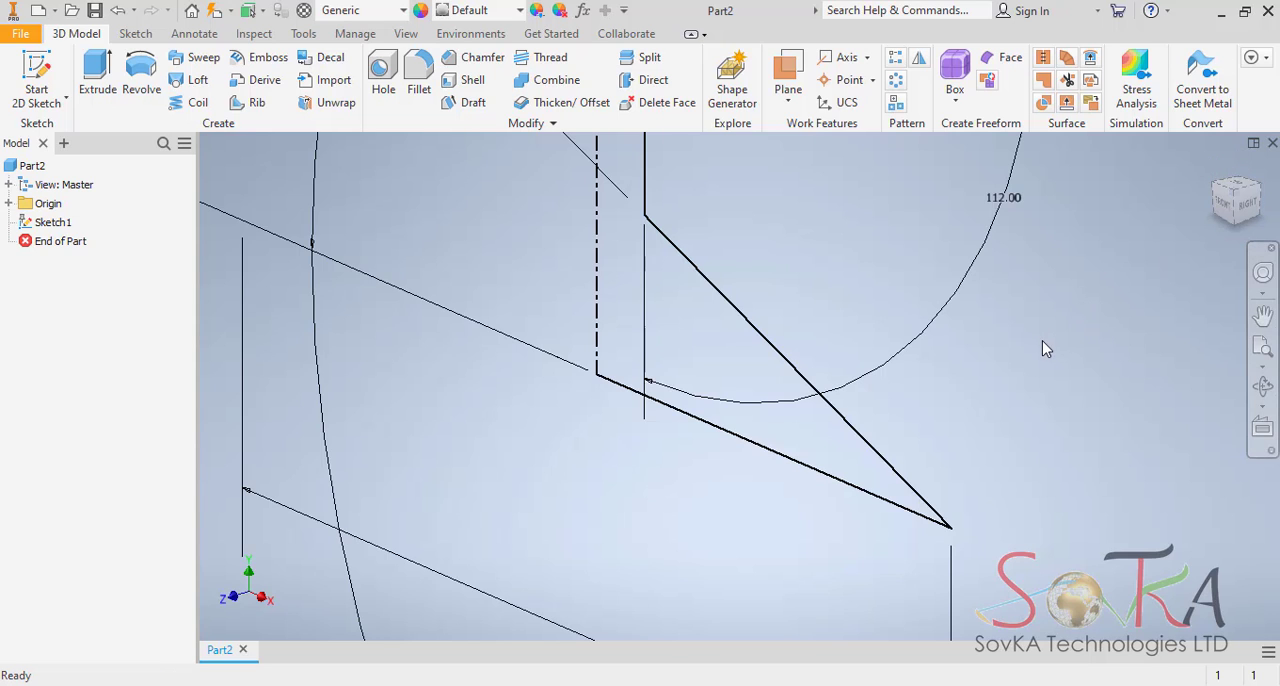
key("F5")
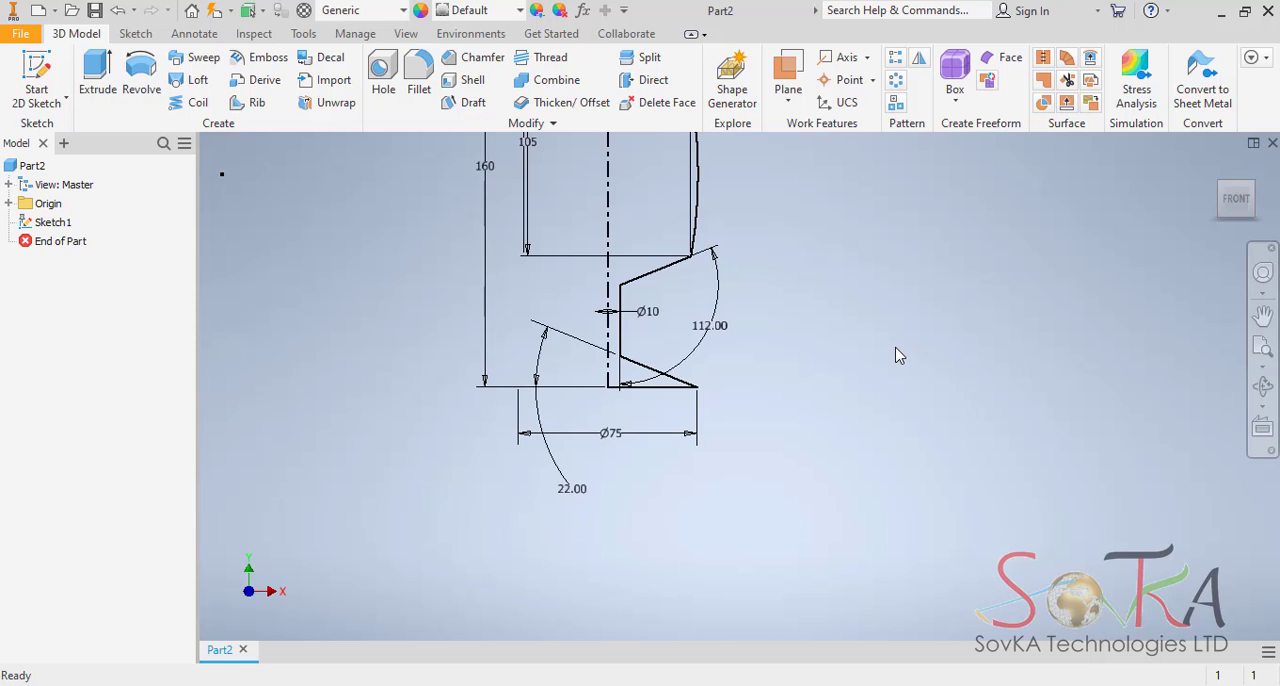
key("F6")
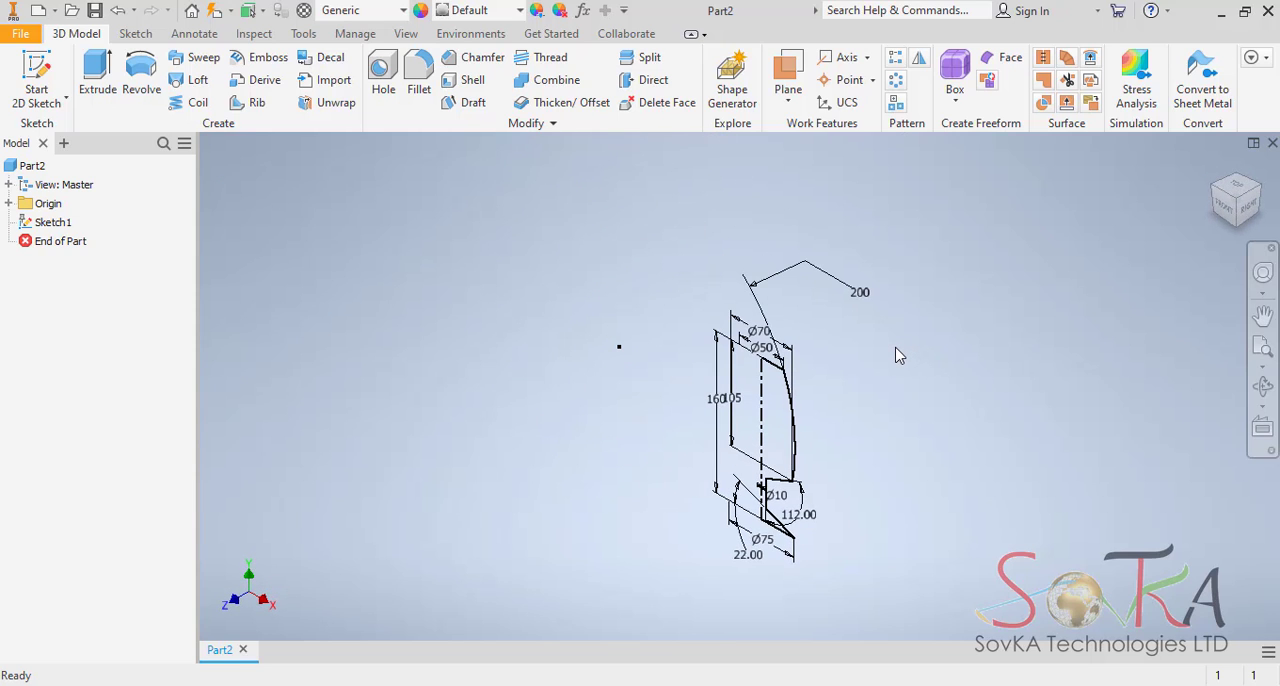
middle_click_drag(781, 411, 732, 360)
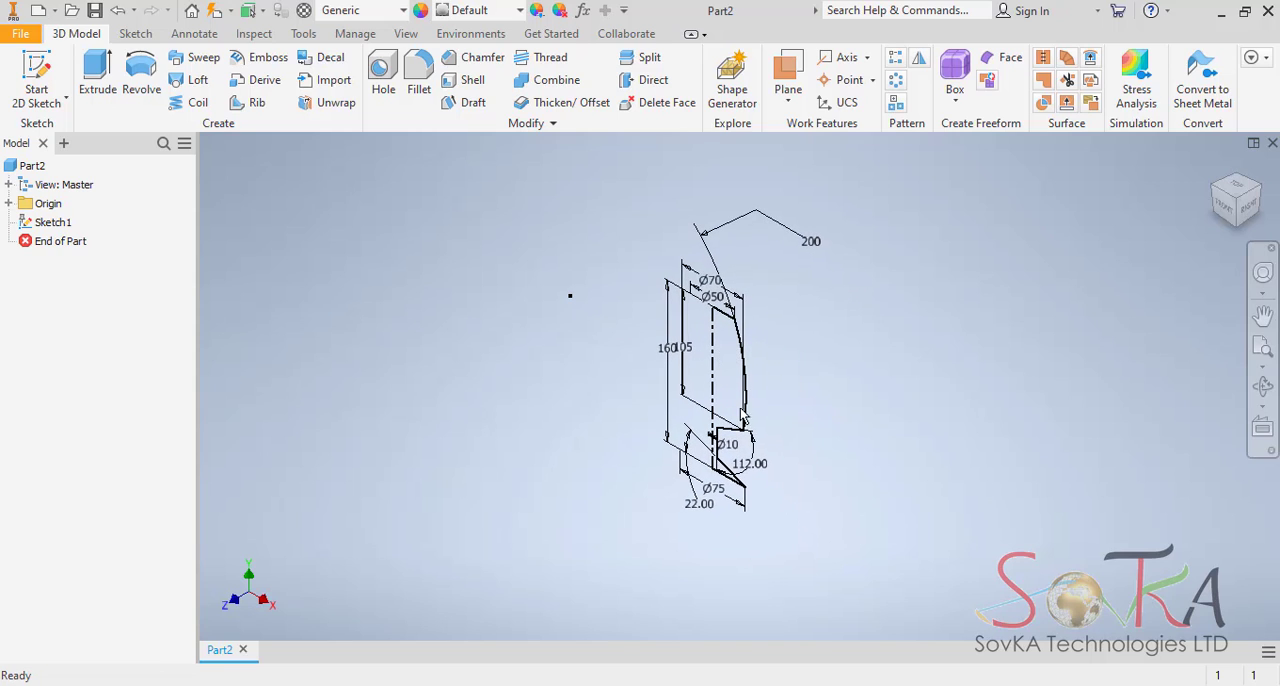
Revolve the half profile a full 360 degrees about the centerline into a solid wine glass.
left_click(141, 86)
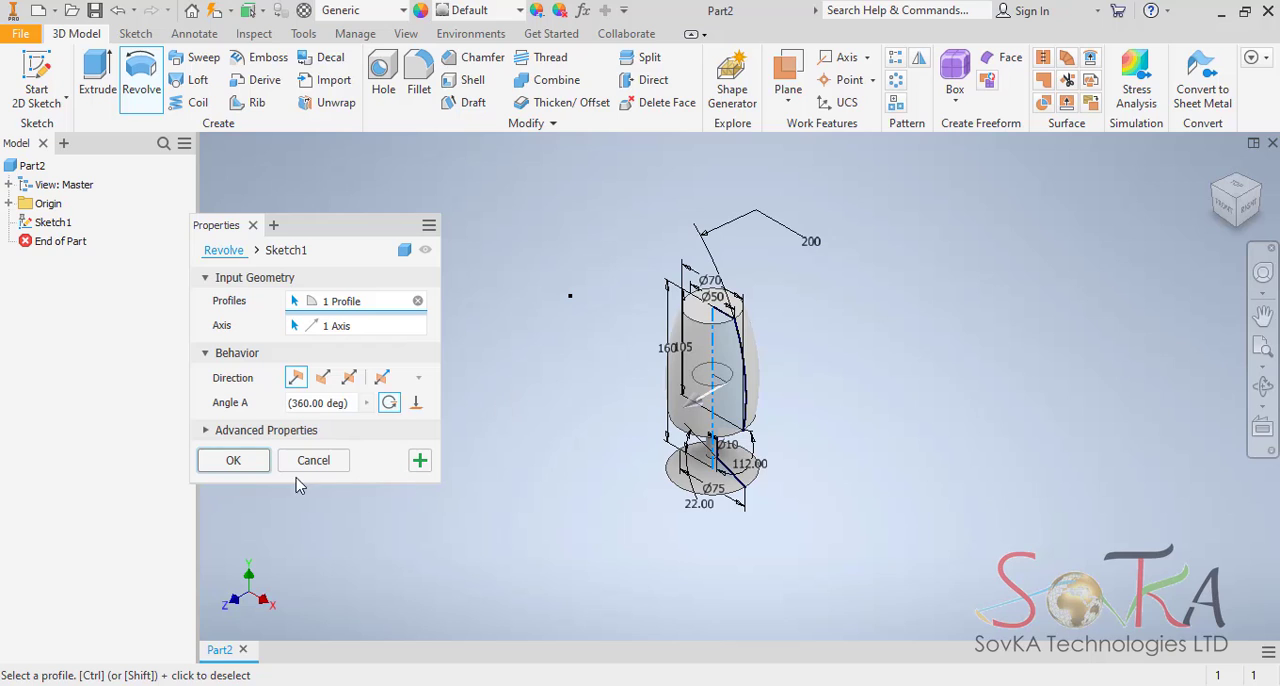
left_click(233, 460)
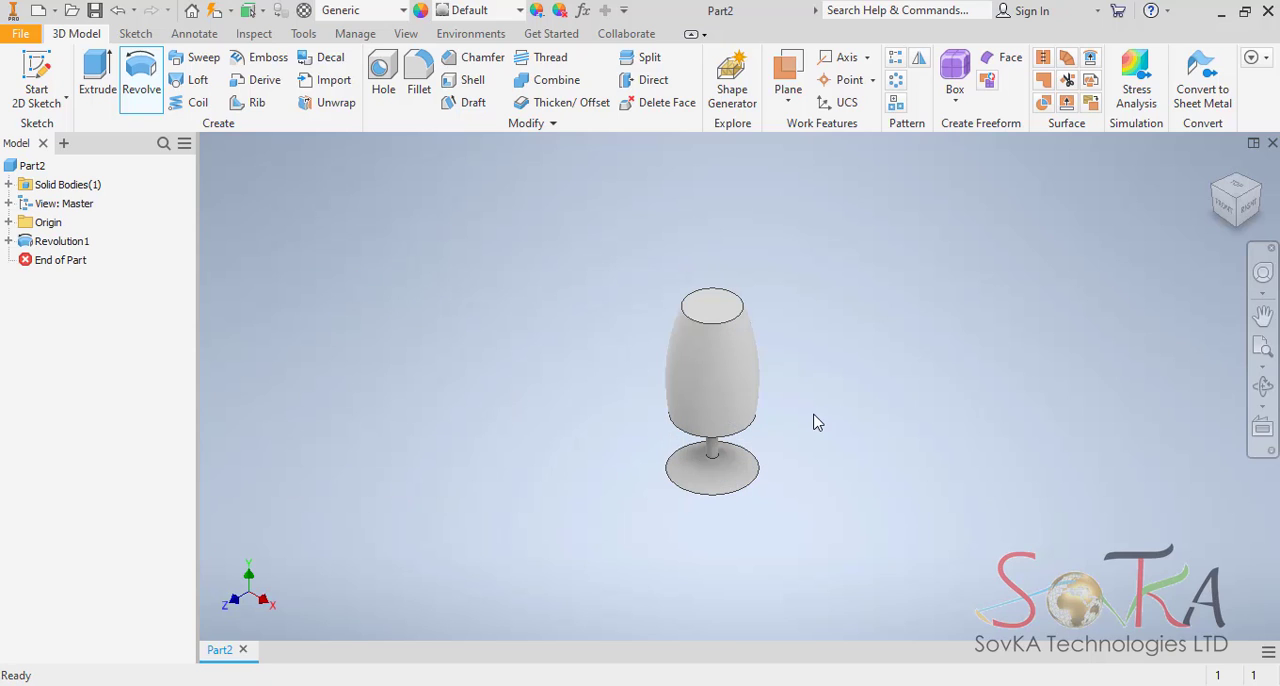
middle_click_drag(716, 396, 566, 396)
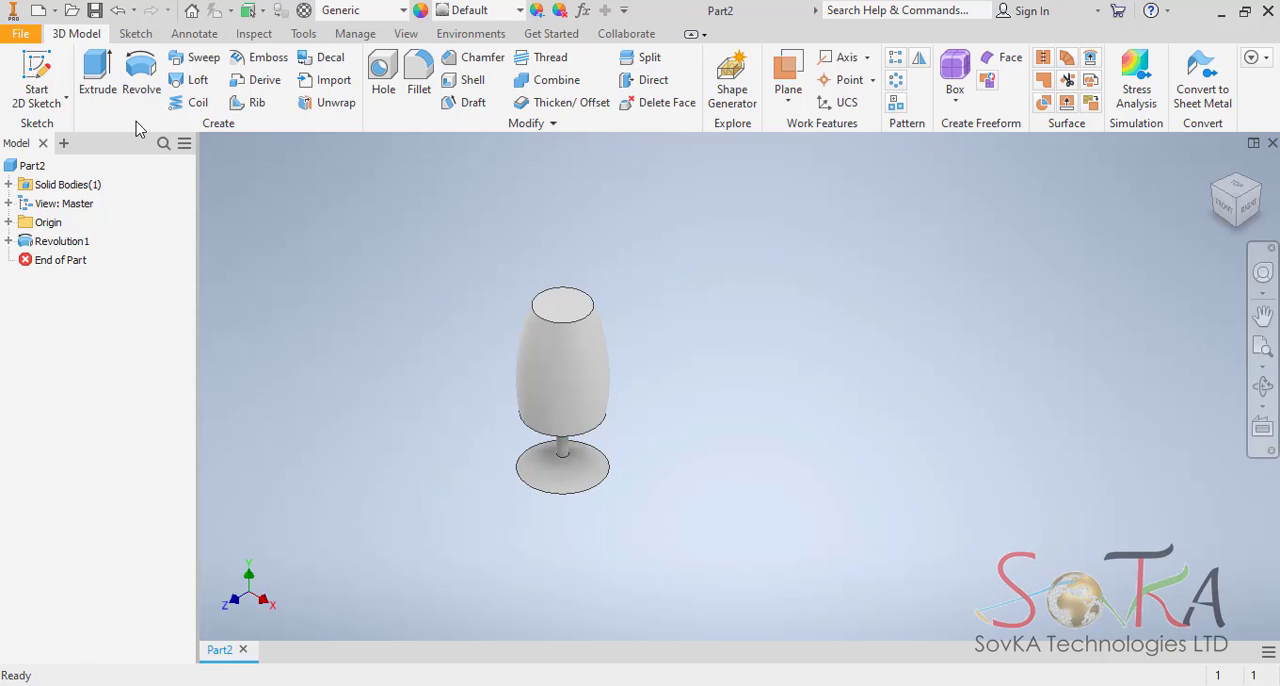
Start saving the part and go up from the Stress Analysis folder to the Inventor Practice folder.
left_click(95, 11)
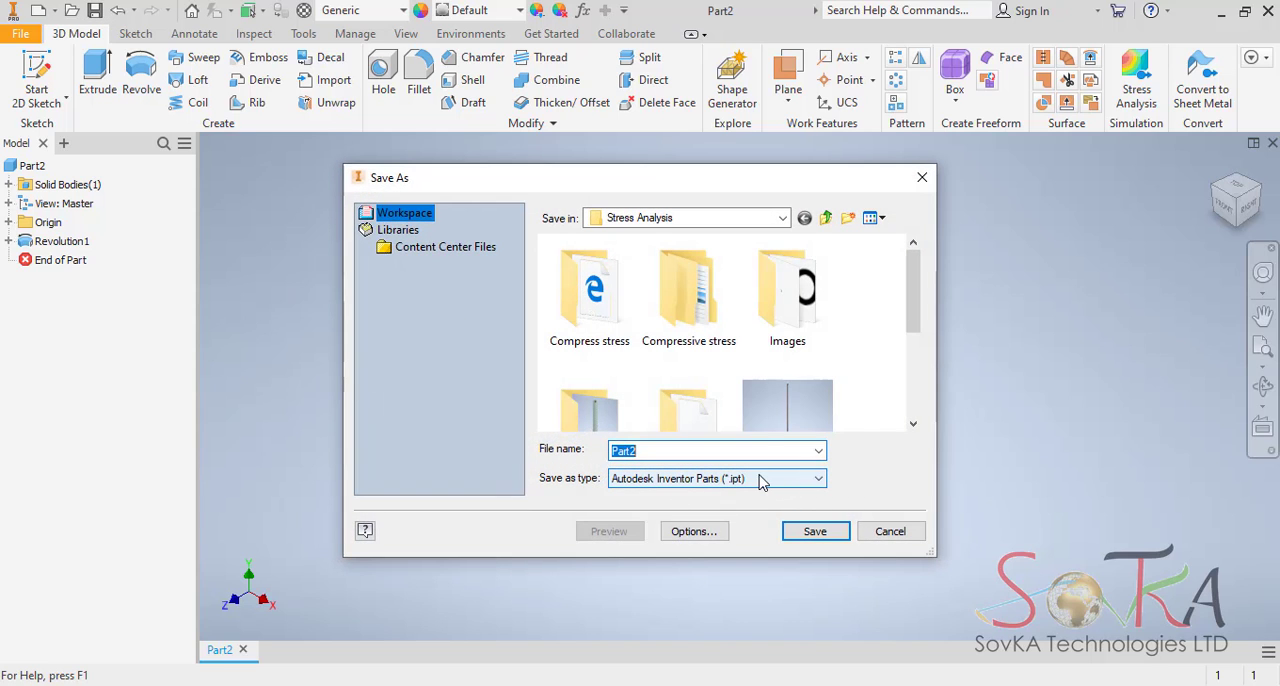
mouse_move(913, 318)
left_mouse_down()
mouse_move(913, 398)
mouse_move(913, 316)
left_mouse_up()
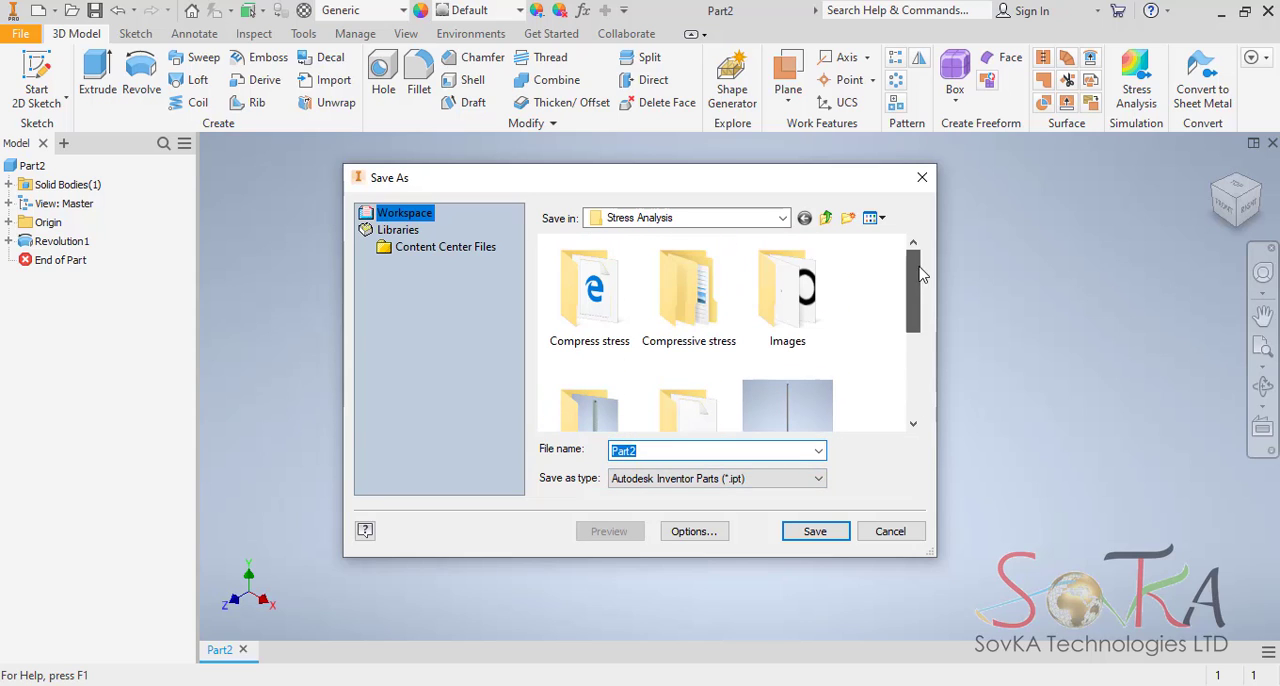
left_click(847, 218)
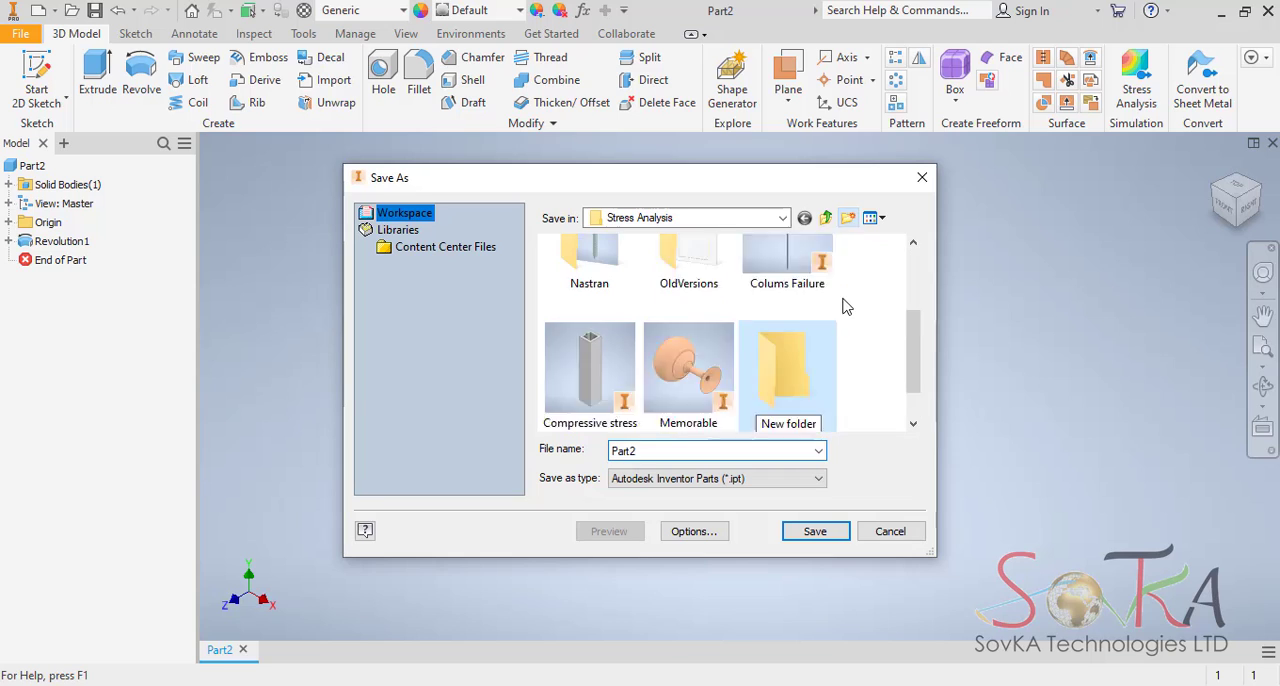
left_click(827, 218)
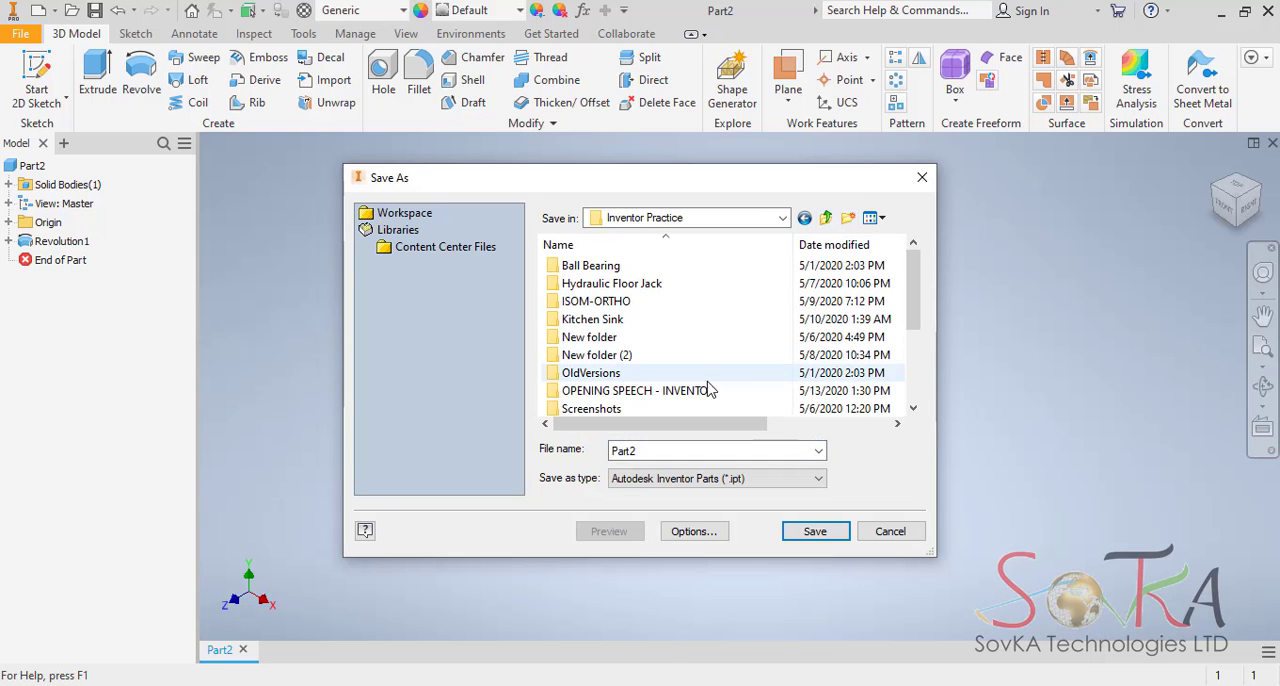
left_click(584, 360)
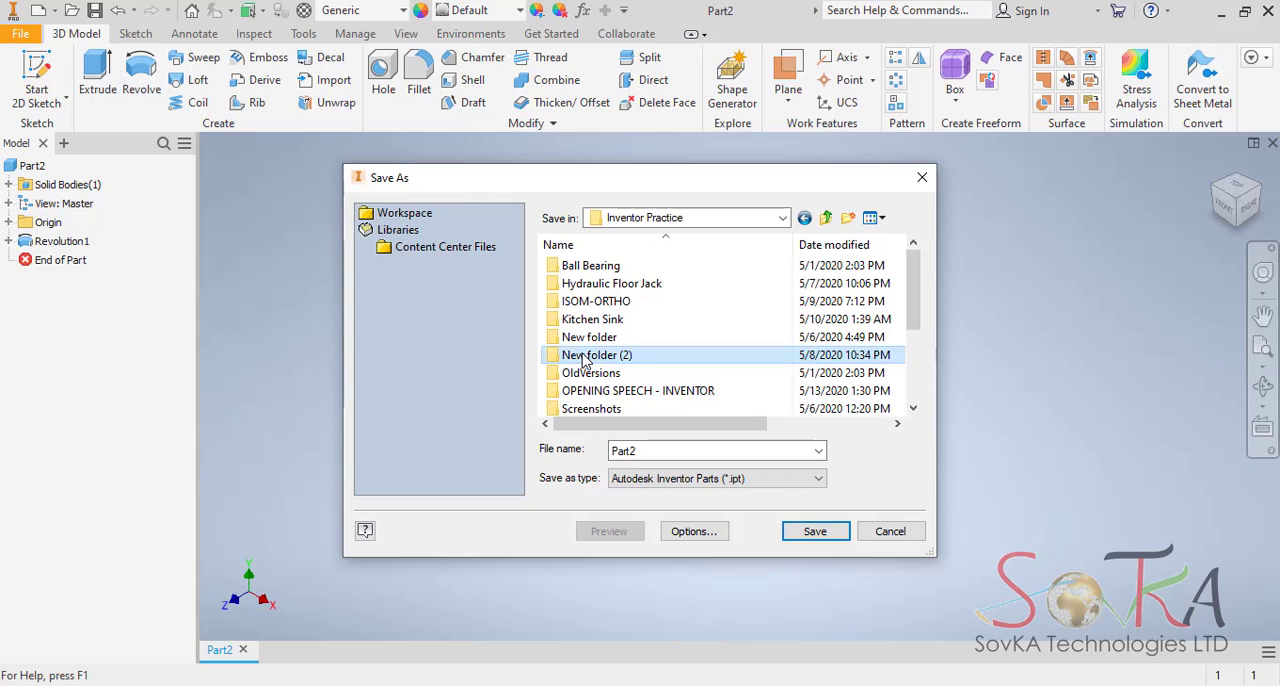
Create a folder named Project inside Inventor Practice and open it as the save location.
left_click(847, 219)
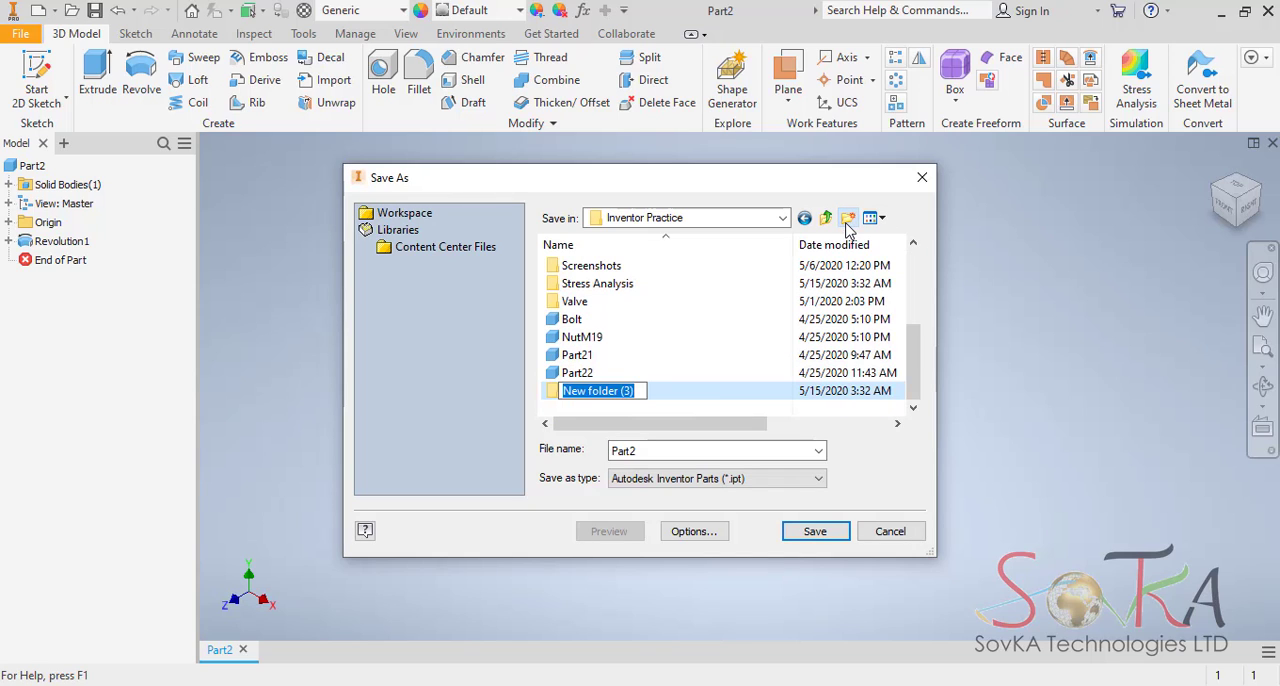
type("My")
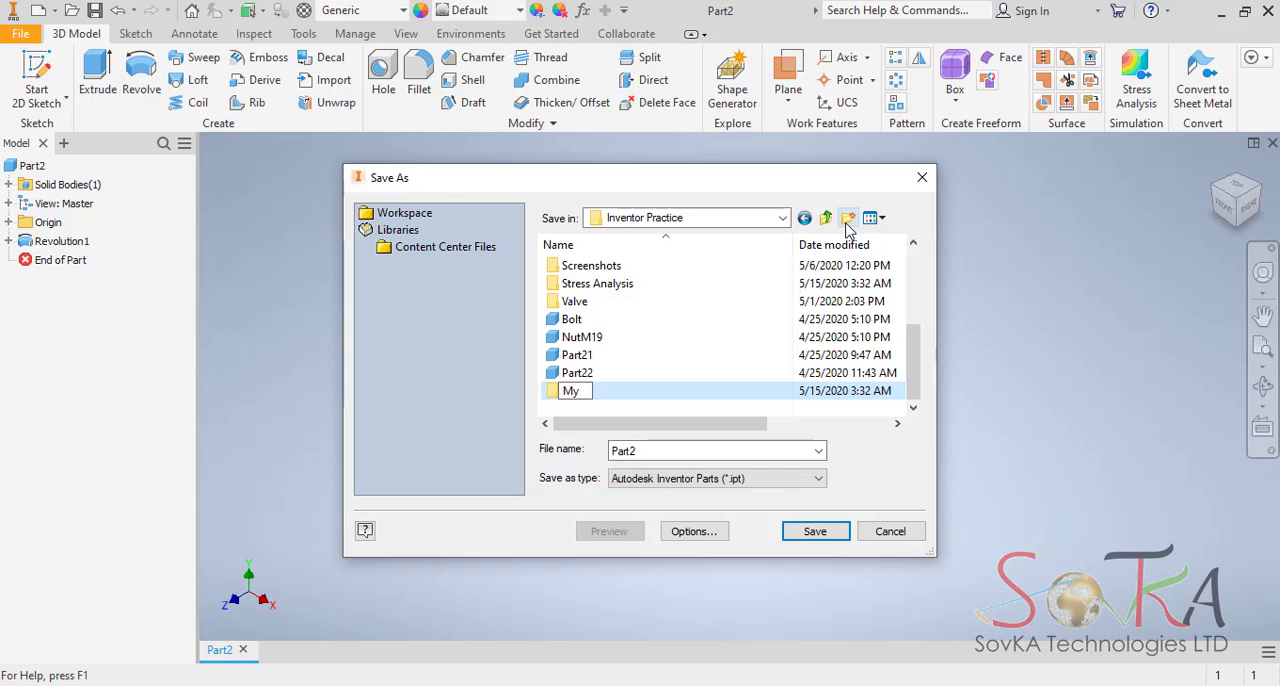
type(" gl")
type("Projec")
type("t")
left_click(601, 396)
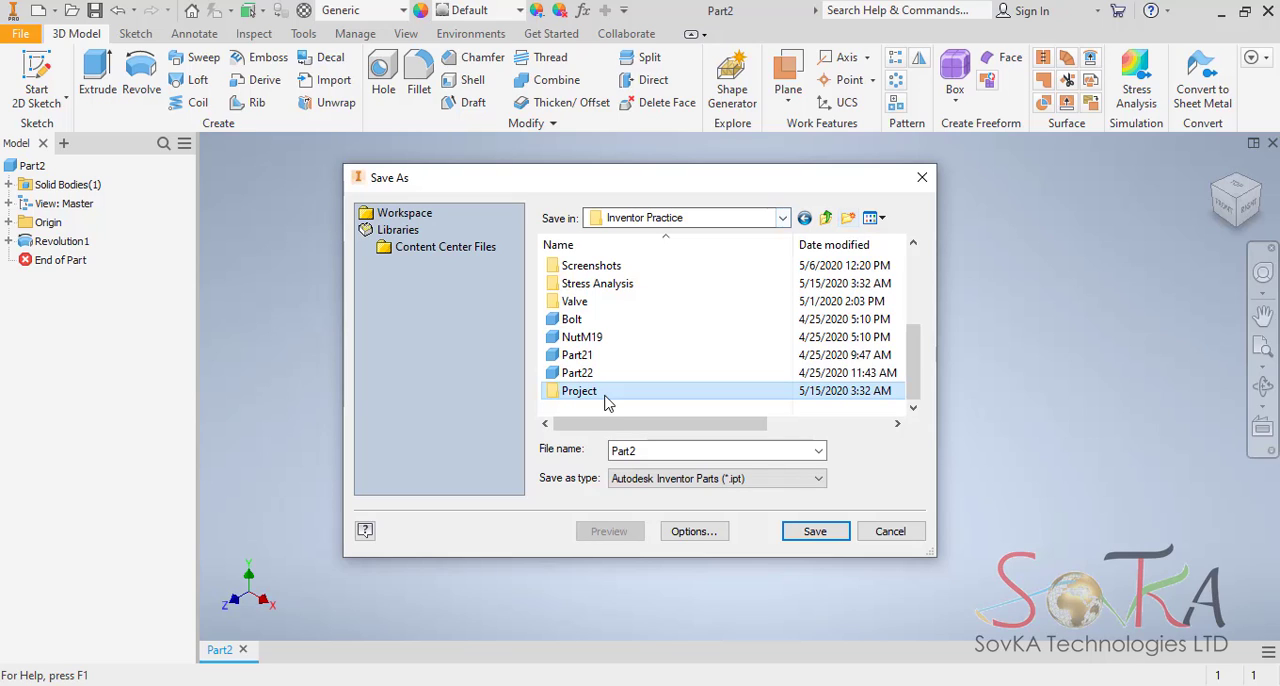
double_click(599, 393)
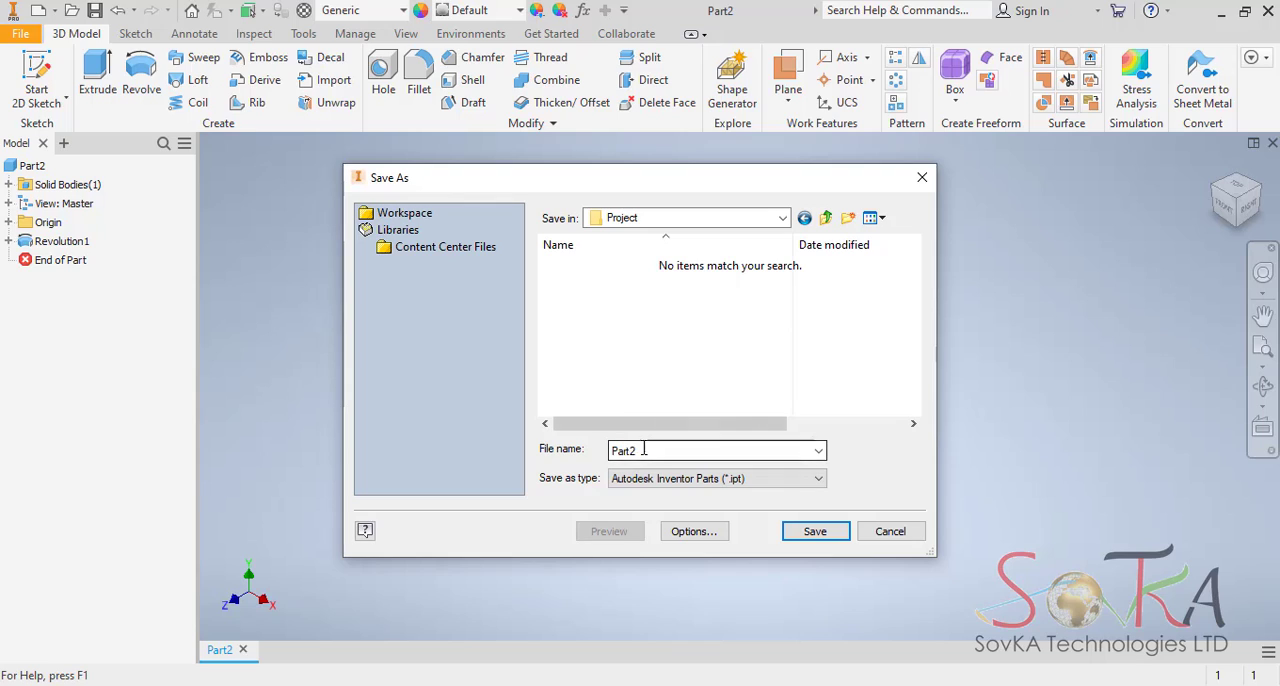
Save the part in the Project folder under the file name My glass wine.
left_click_drag(644, 451, 603, 455)
type("My")
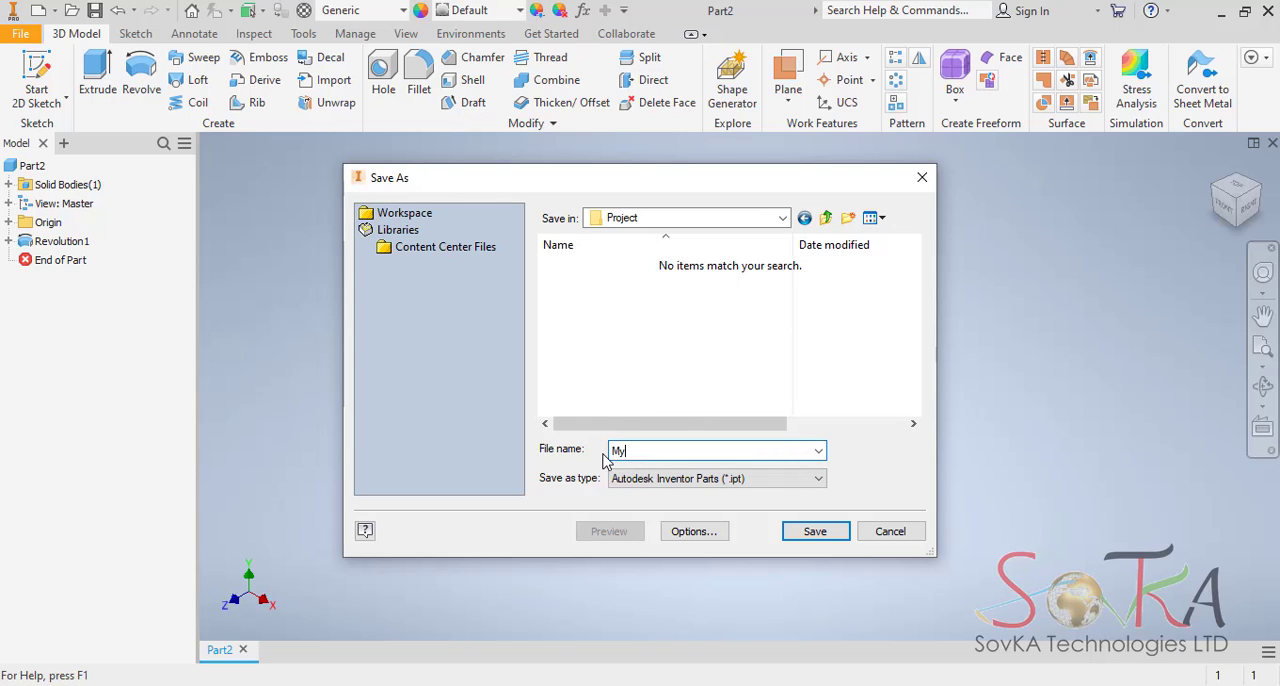
type(" glass wine")
left_click(832, 535)
left_click(557, 414)
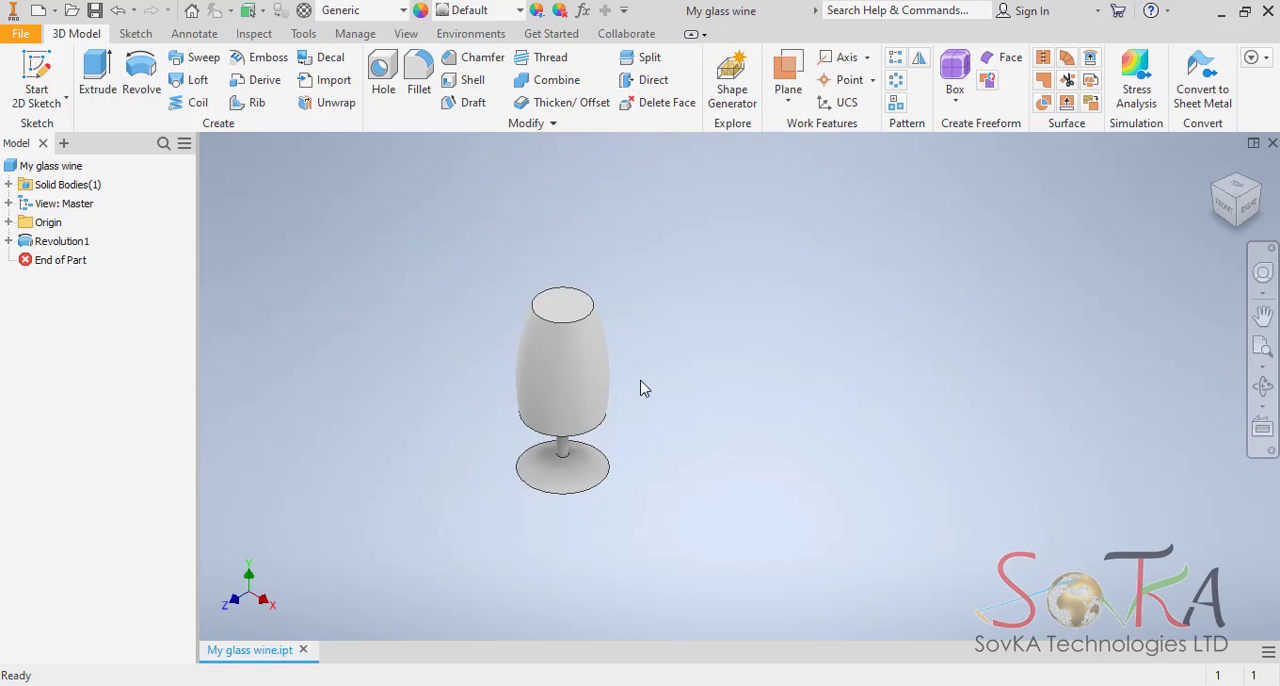
Examine the revolved wine glass from several sides and return to the home view.
left_click(584, 329)
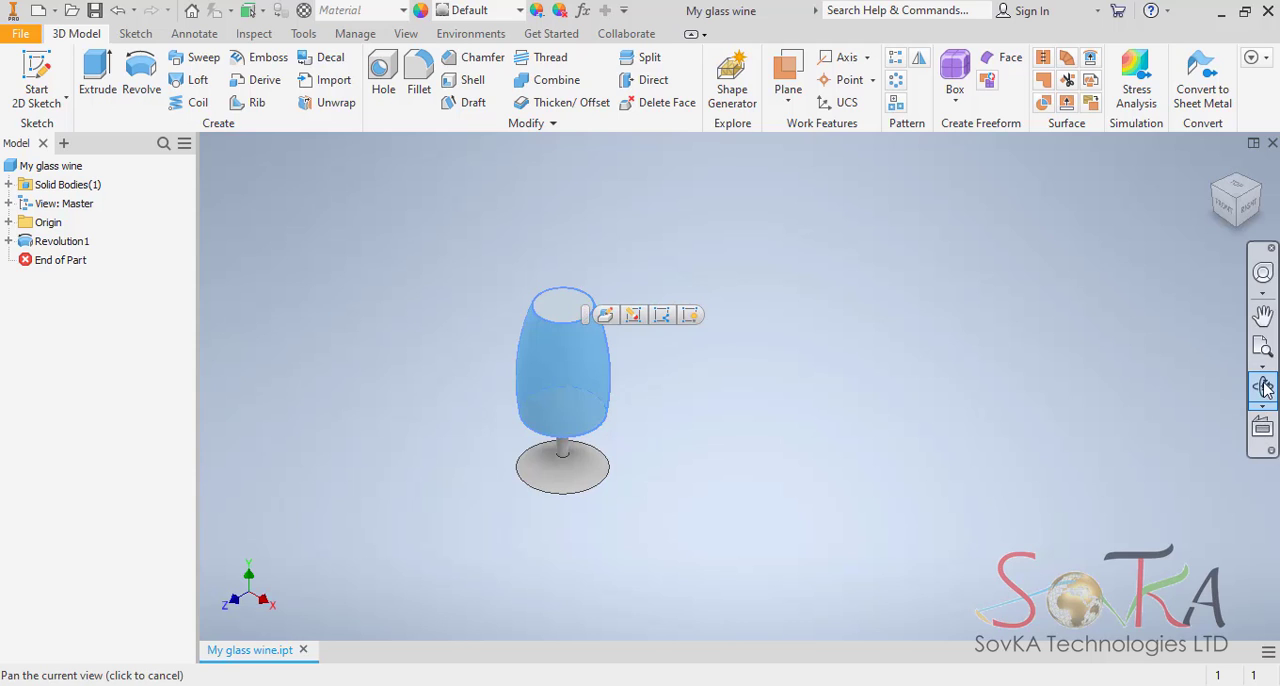
left_click(1264, 387)
left_click_drag(580, 357, 630, 384)
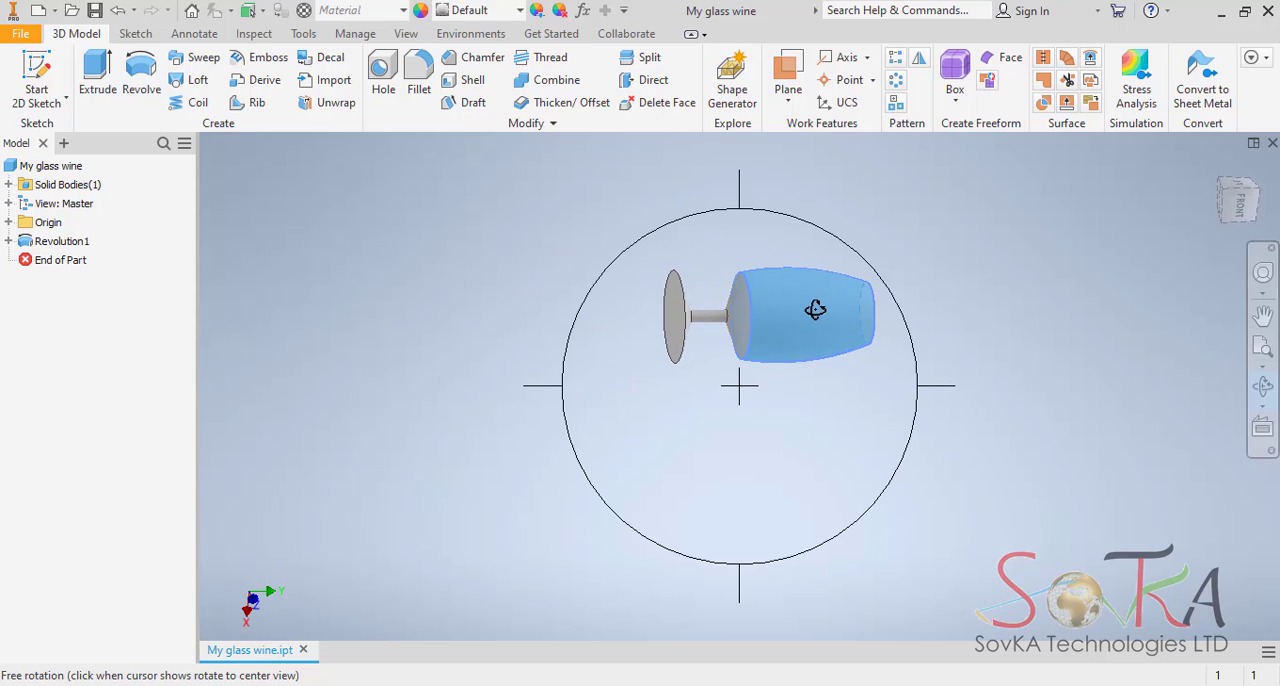
left_click_drag(812, 310, 652, 269)
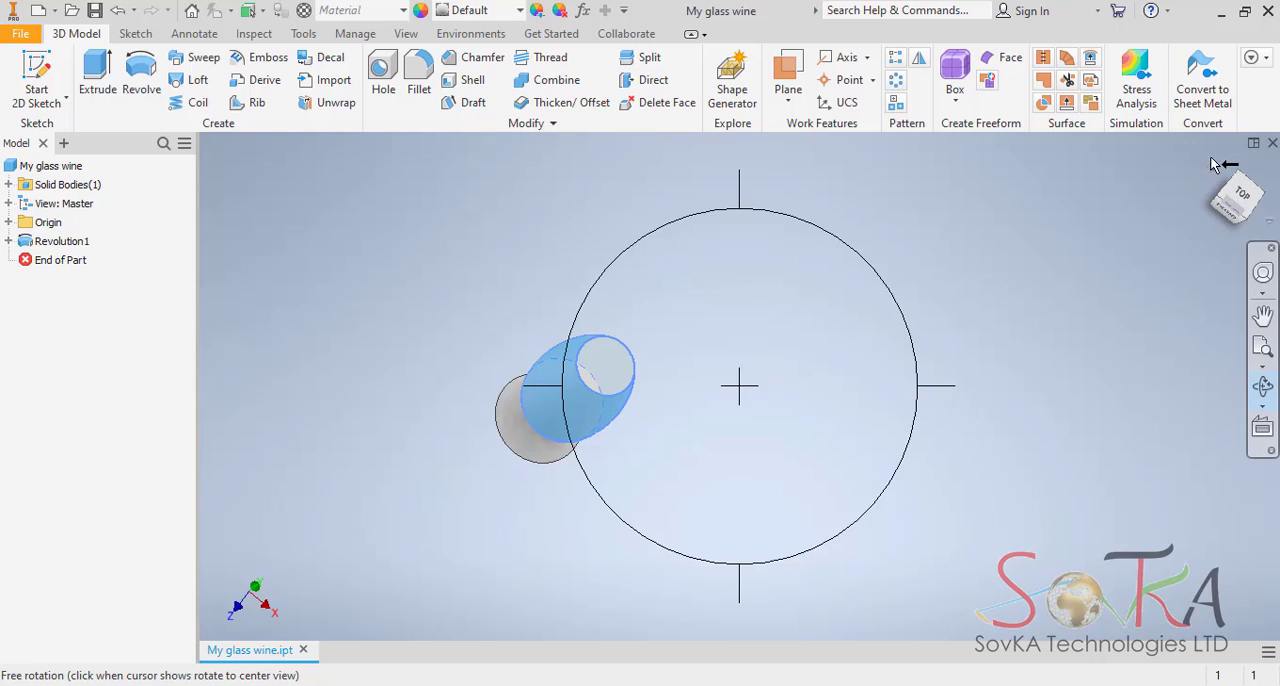
key("Escape")
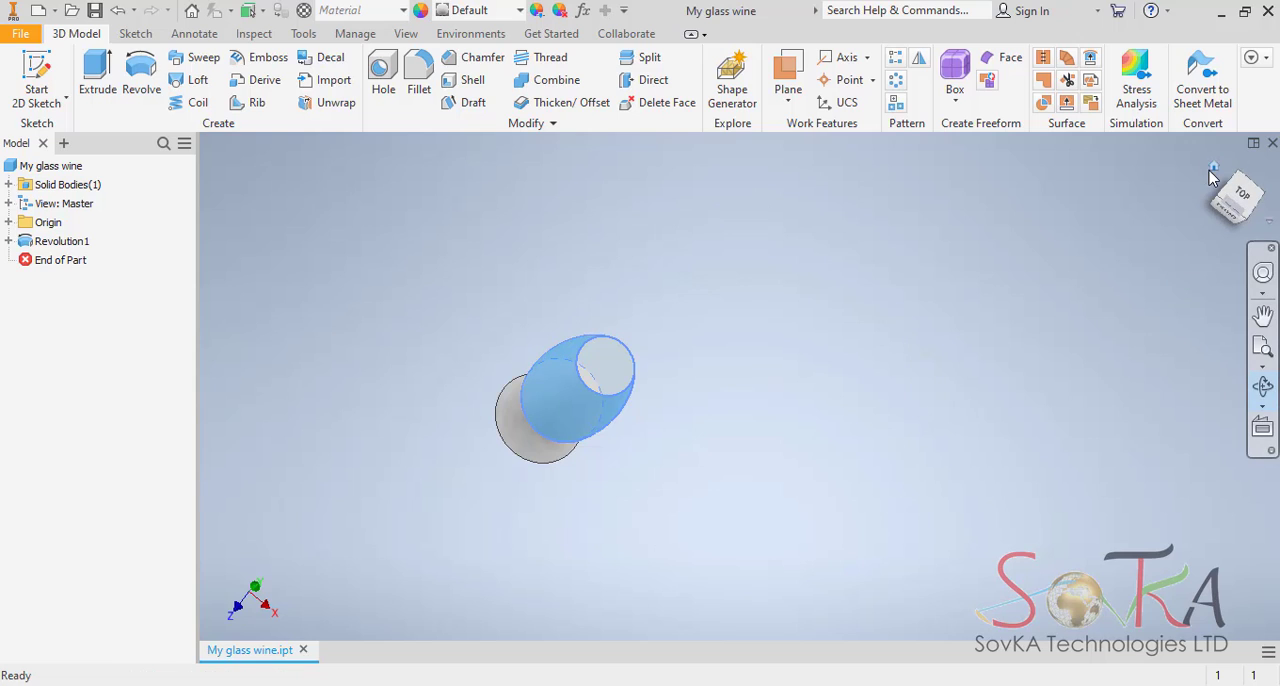
left_click(1257, 218)
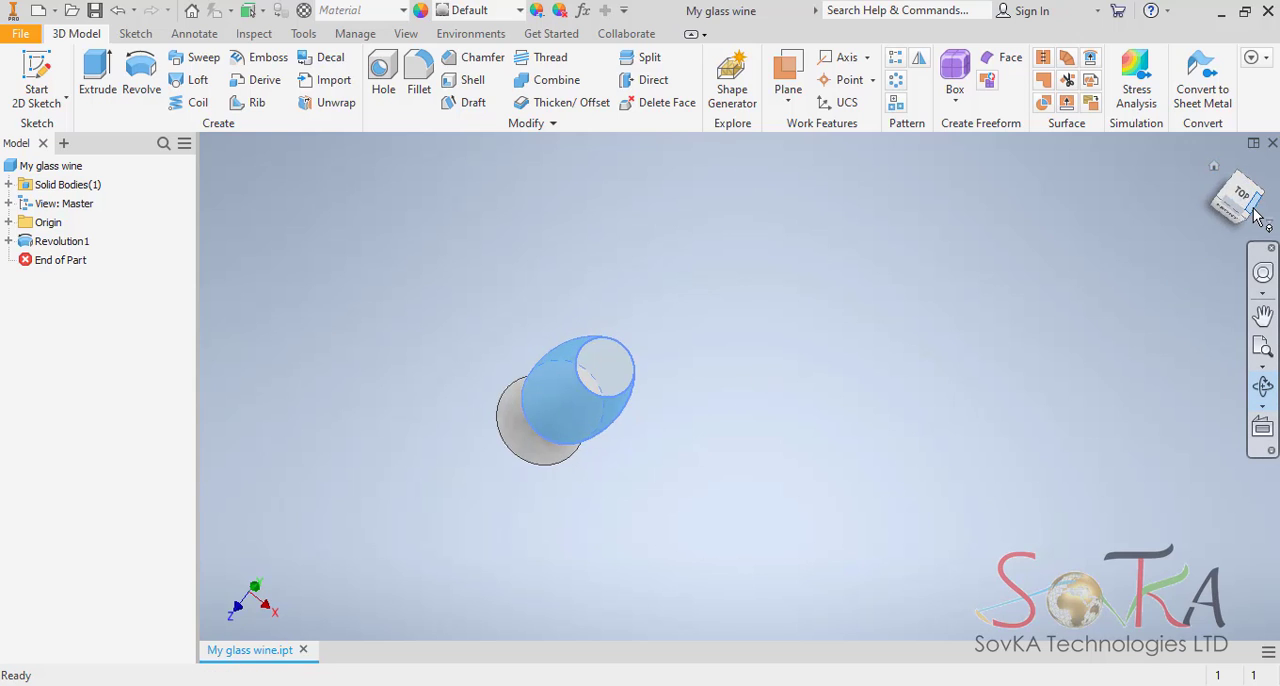
left_click(1215, 175)
key("F4")
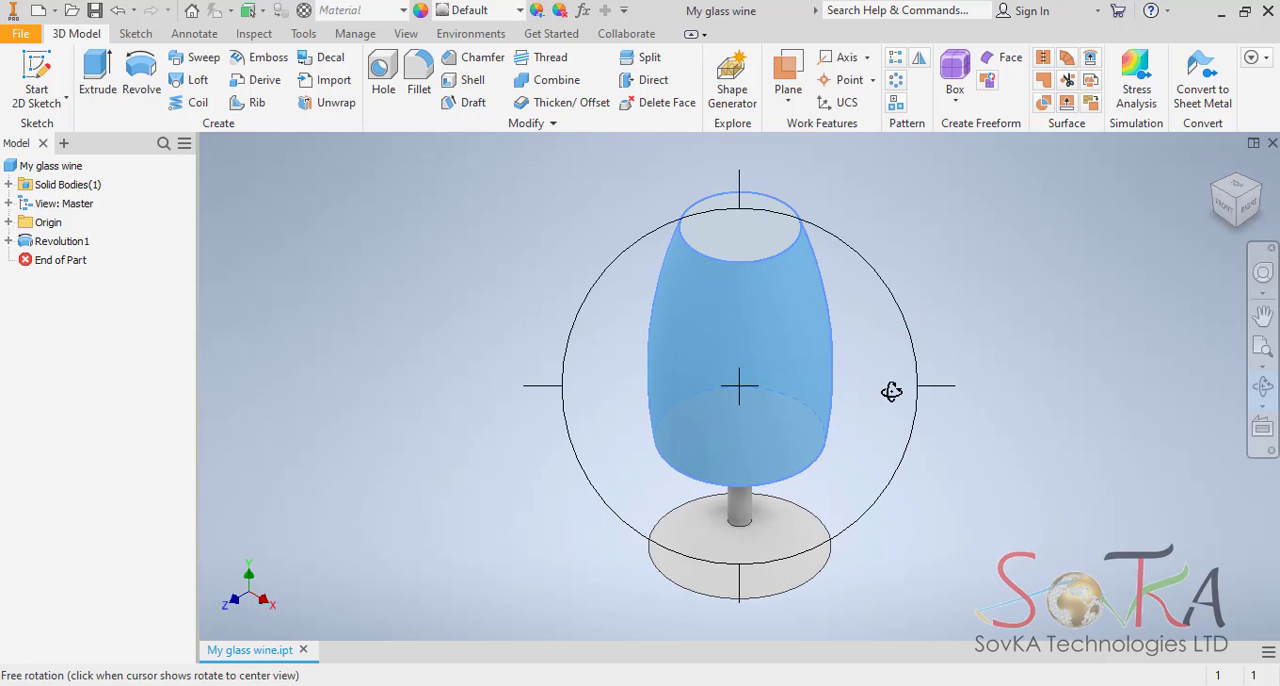
key("Escape")
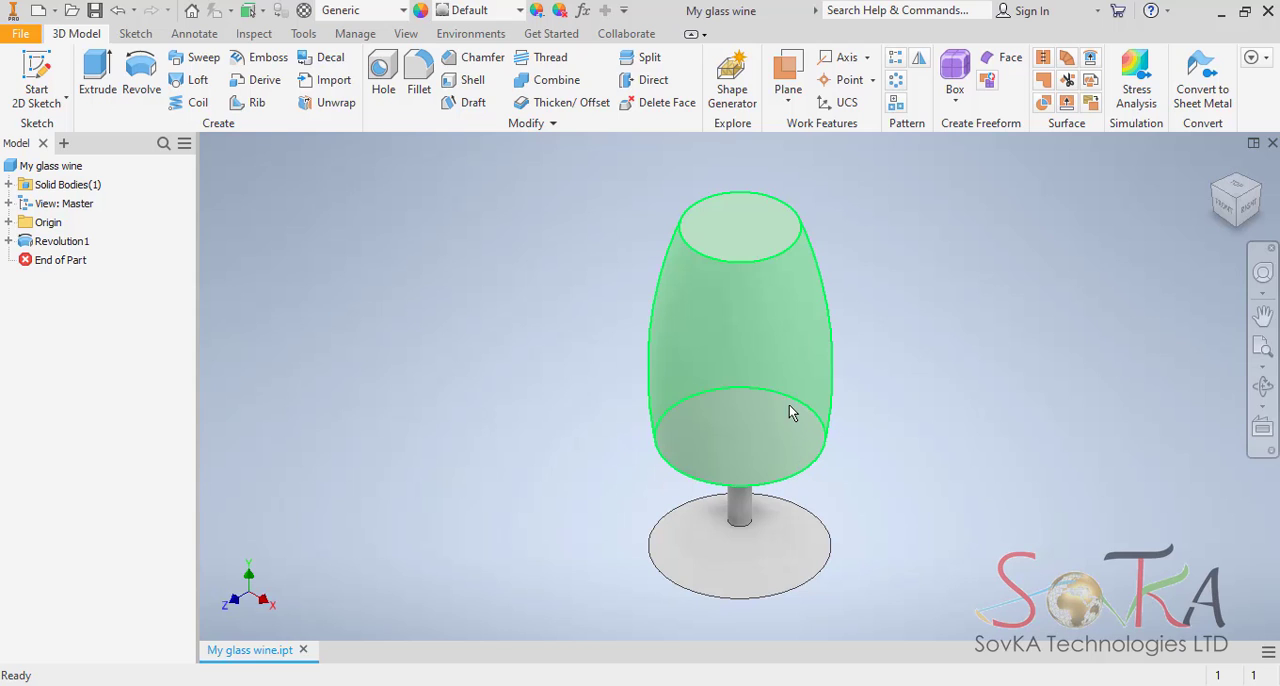
Set the visual style of the model to Shaded with Edges.
left_click(406, 34)
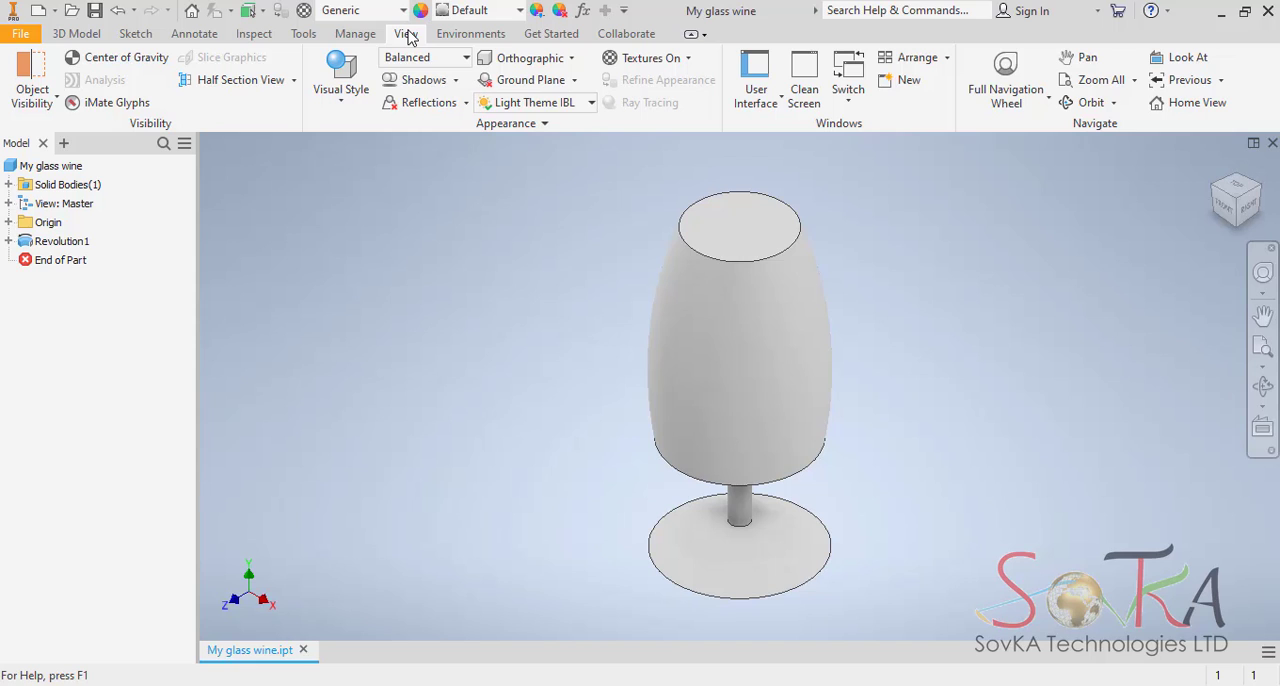
left_click(345, 104)
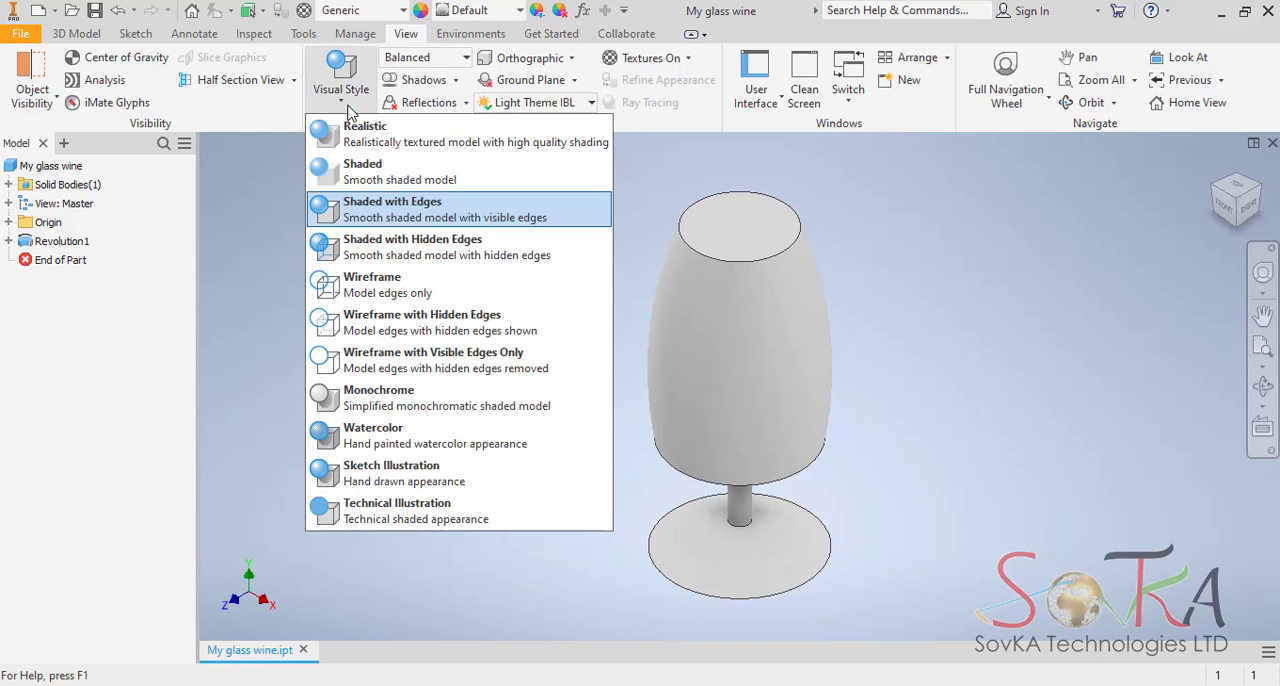
left_click(406, 212)
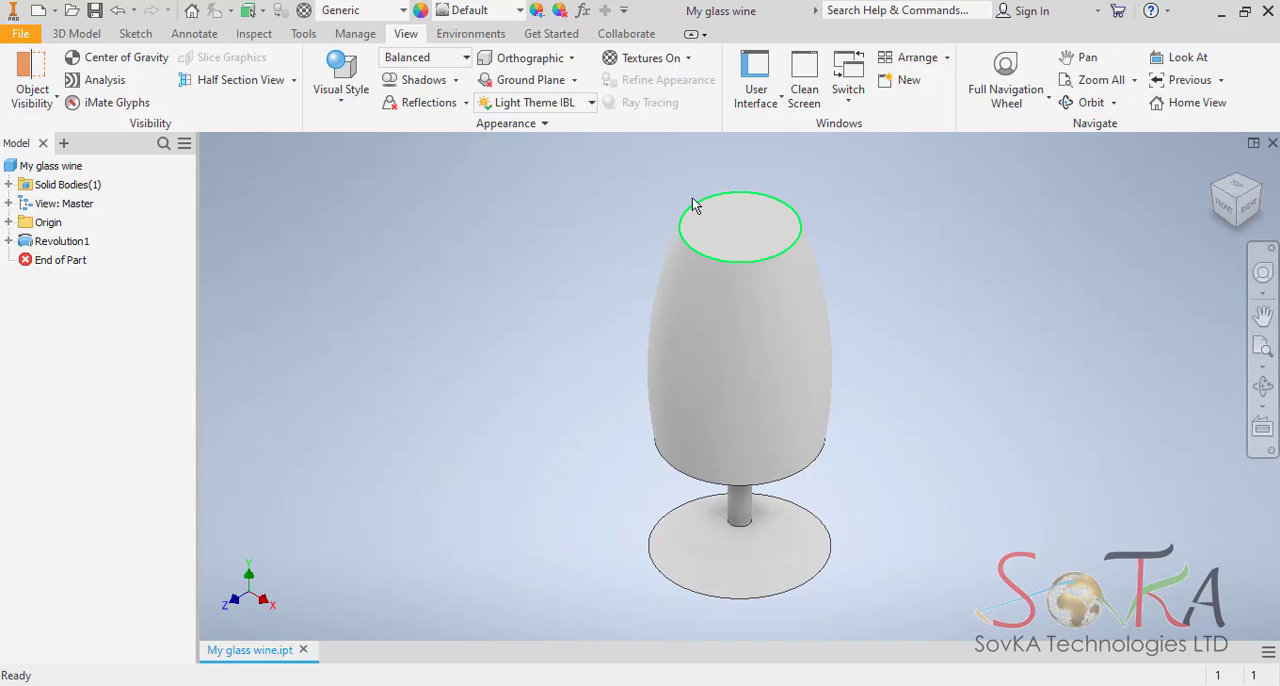
Examine the wine glass from below, up close at the bowl, and from the front.
left_click(1261, 390)
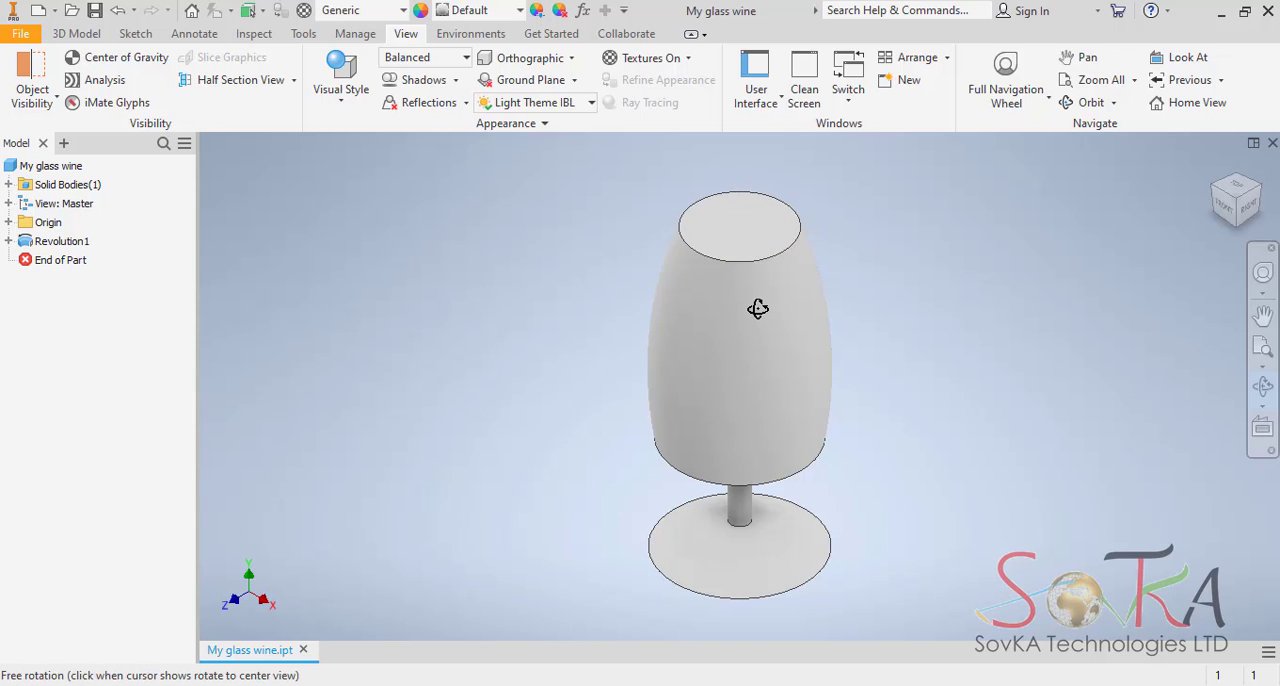
left_click_drag(757, 300, 774, 169)
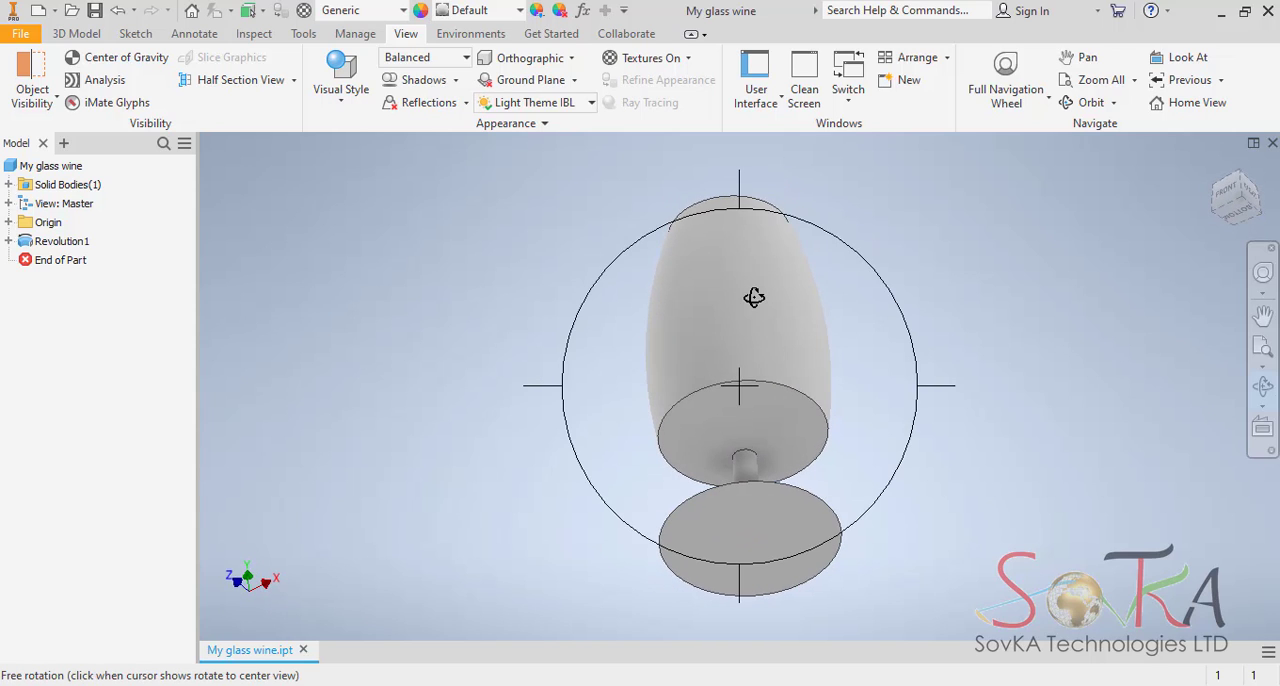
left_click_drag(754, 294, 728, 388)
middle_click_drag(728, 388, 701, 446)
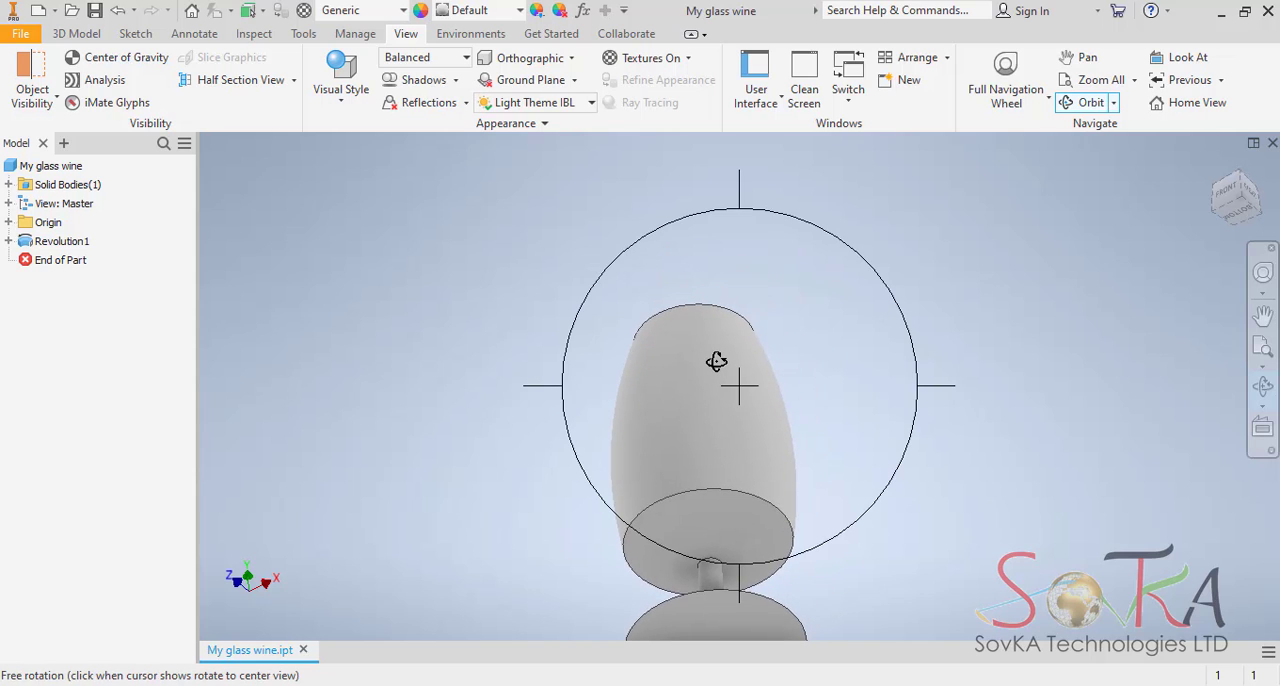
scroll(716, 361, "down", 2)
key("Escape")
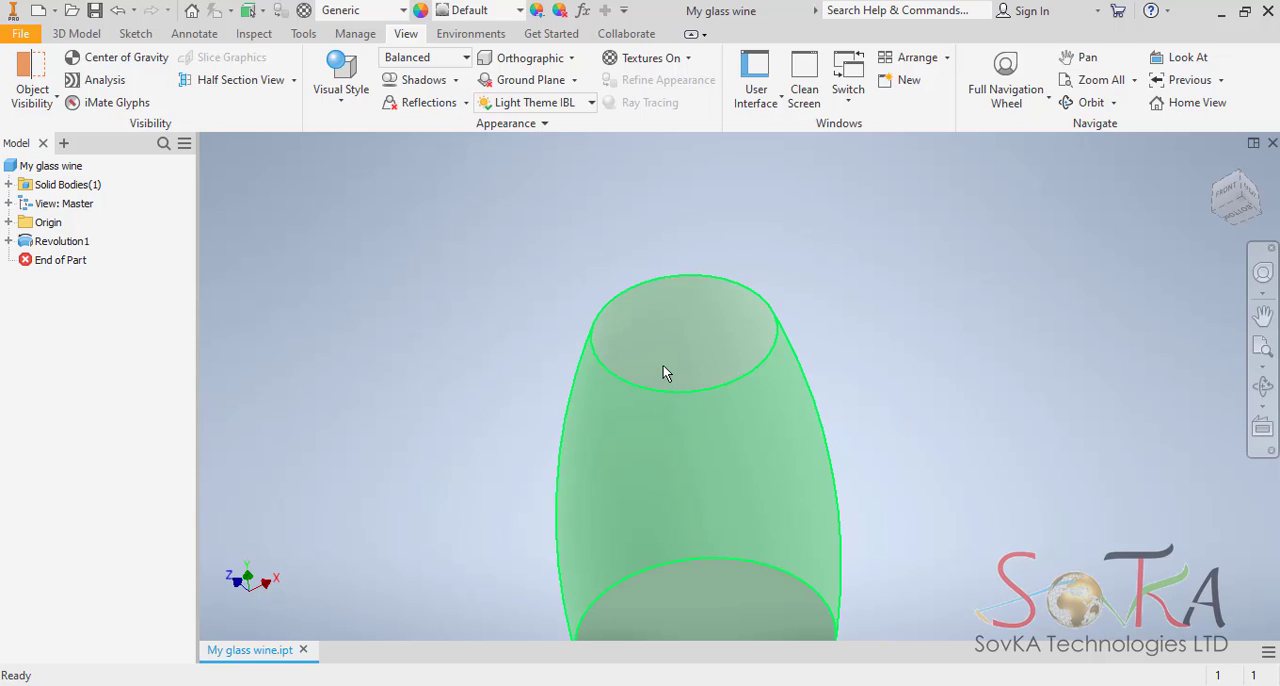
left_click(1263, 386)
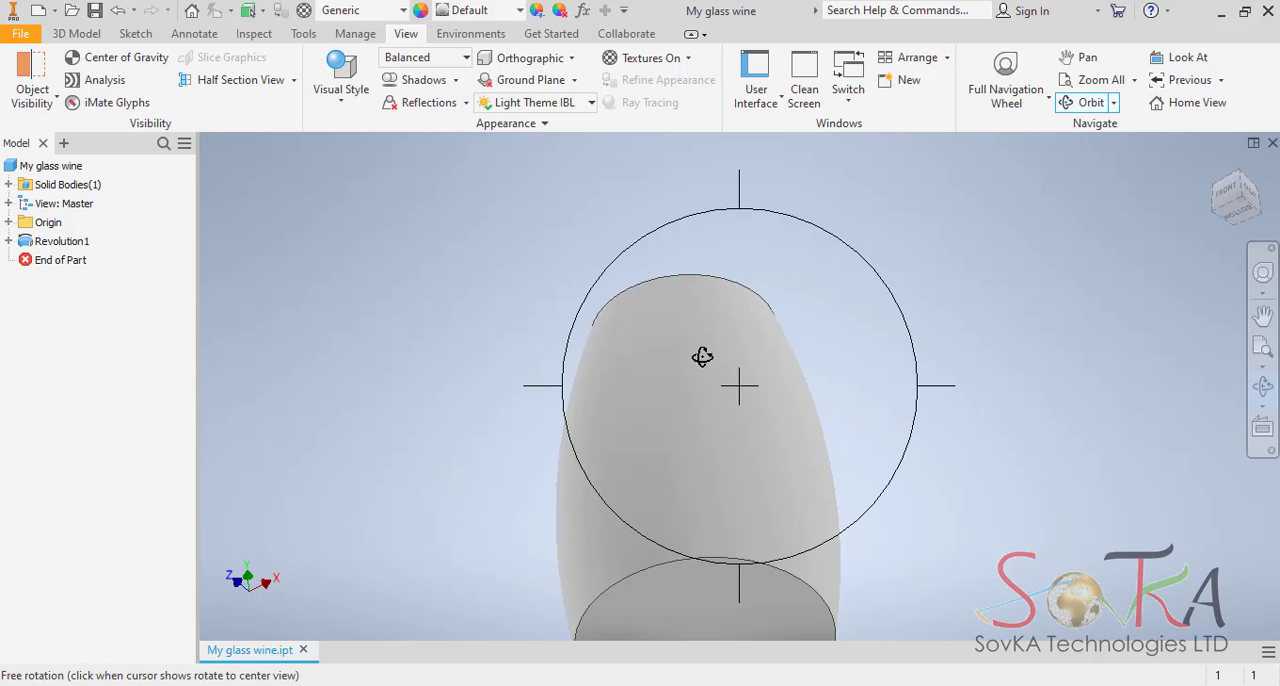
left_click_drag(702, 357, 642, 367)
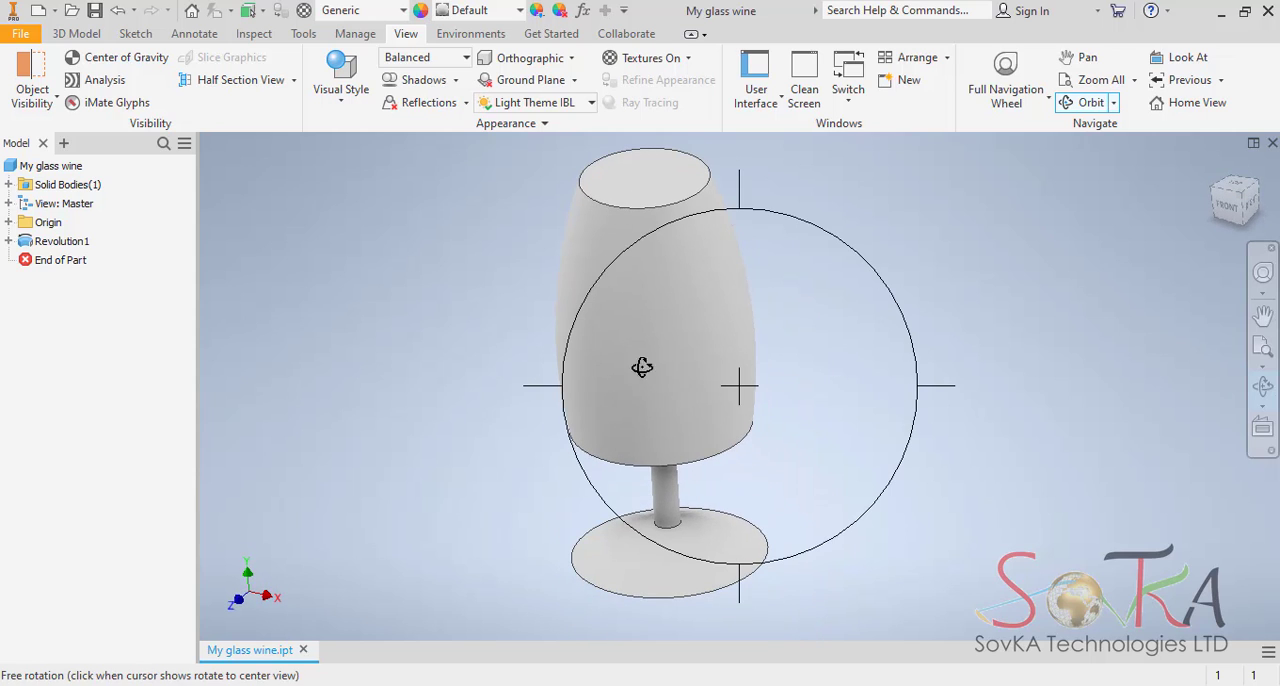
Start a constant-radius fillet with a 1 mm edge set on the bowl's top rim and the base's outer edge.
left_click(90, 35)
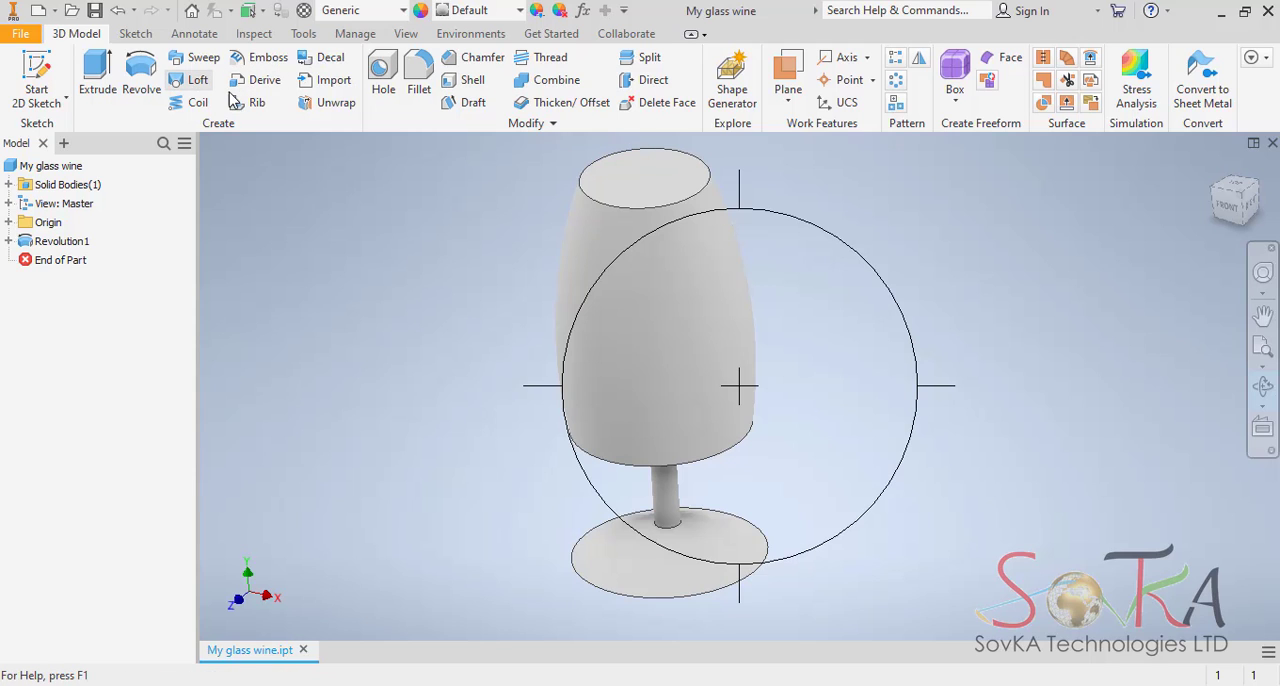
left_click(420, 77)
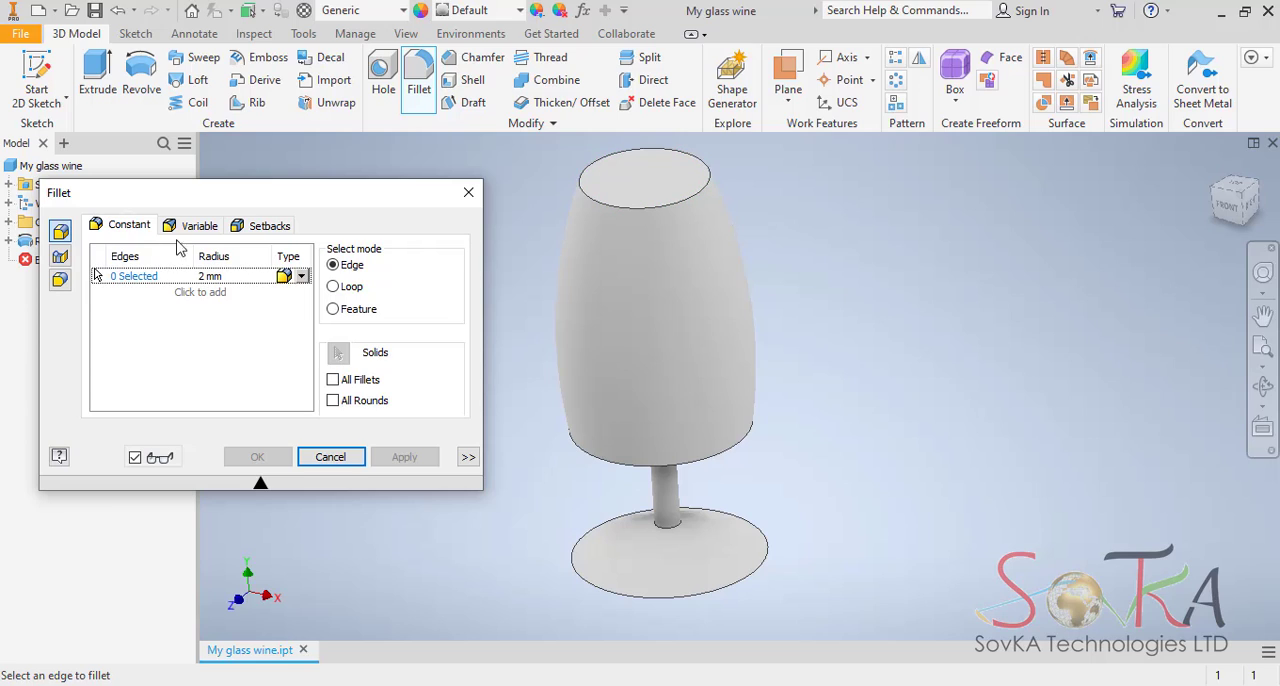
left_click(210, 276)
type("0.8")
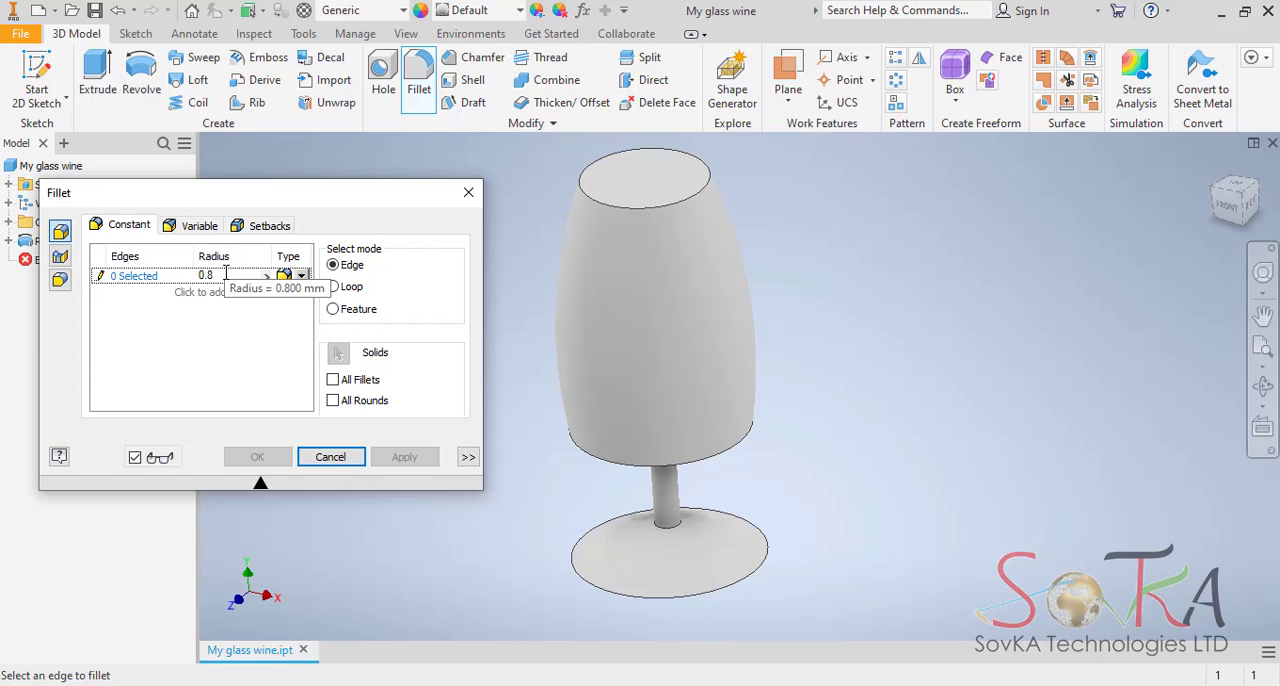
left_click(196, 274)
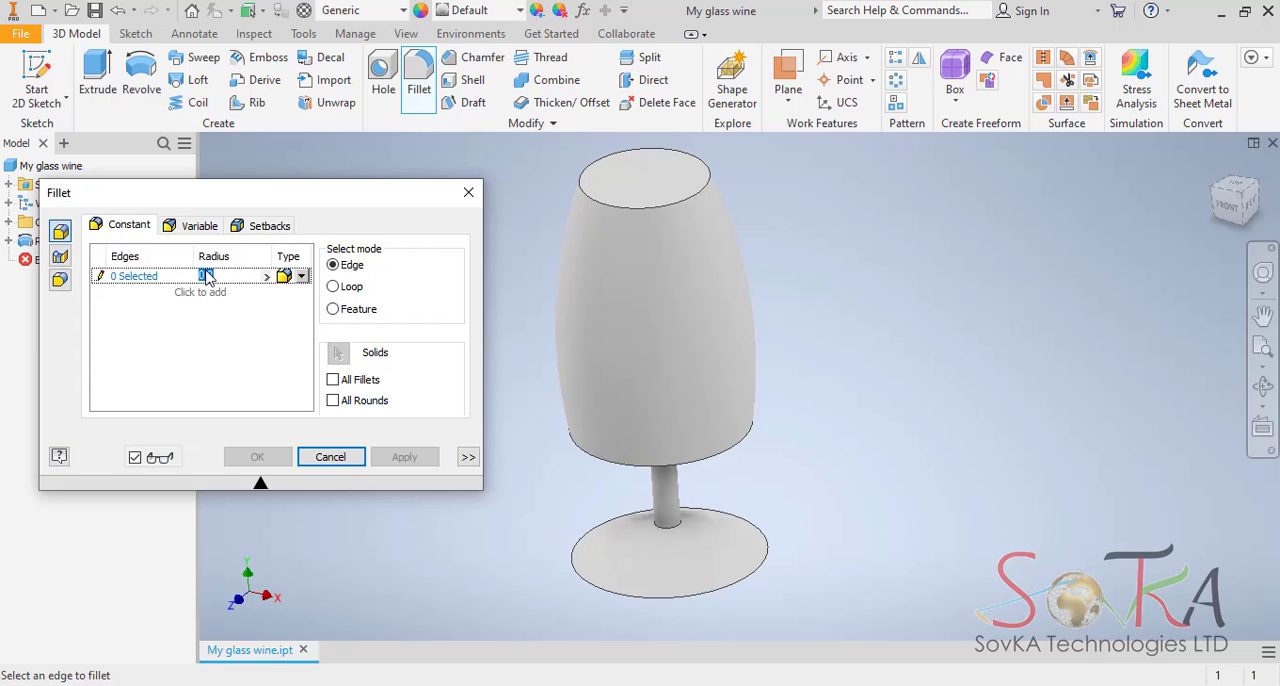
left_click(714, 600)
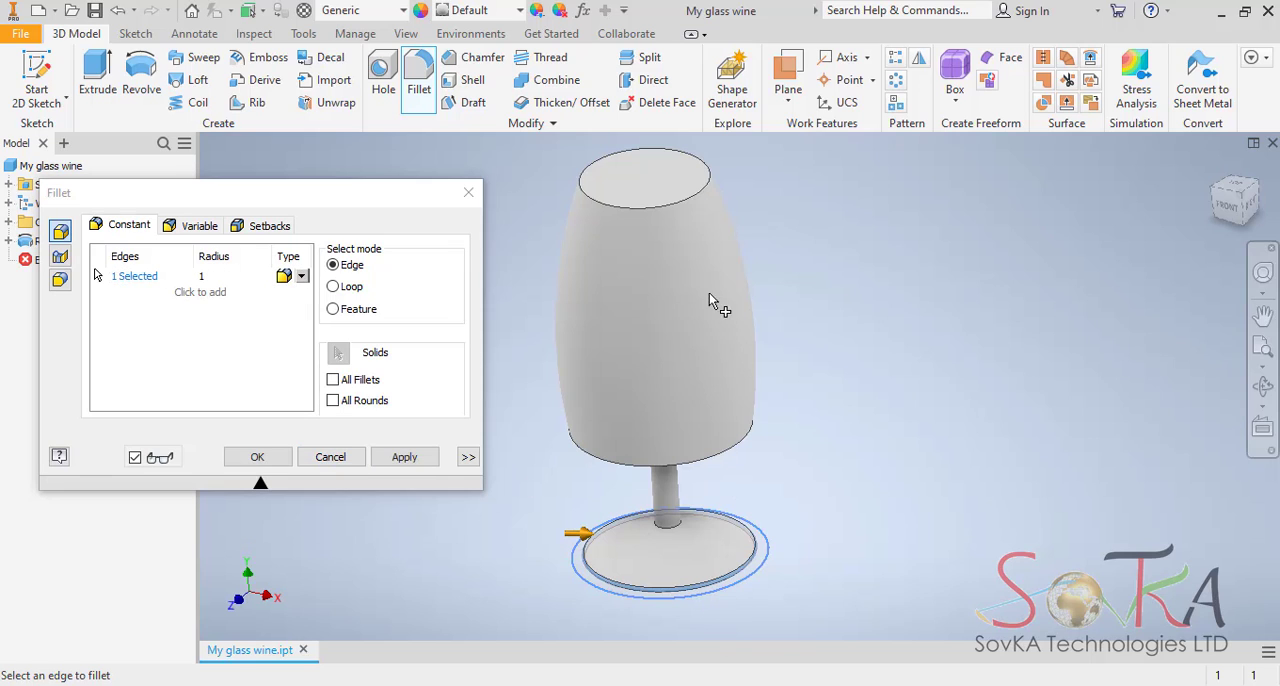
Add a 12 mm fillet set on the two stem edges where it meets the base and the underside of the bowl.
left_click(222, 293)
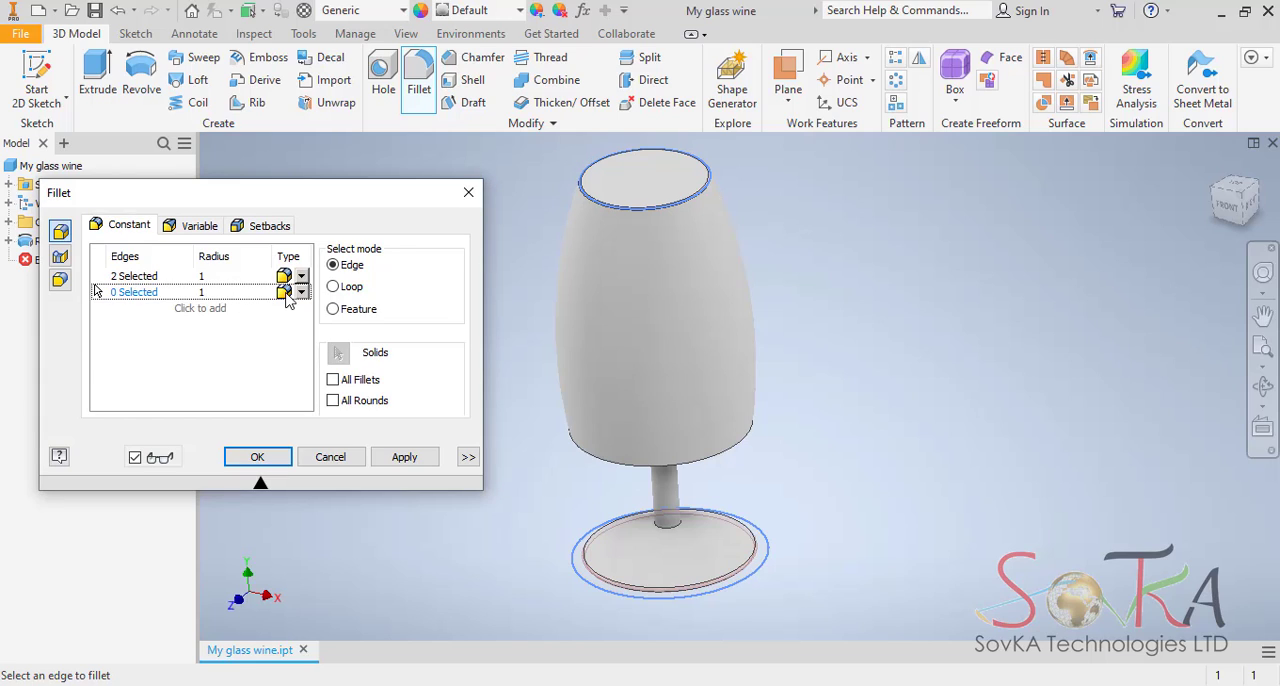
left_click(214, 292)
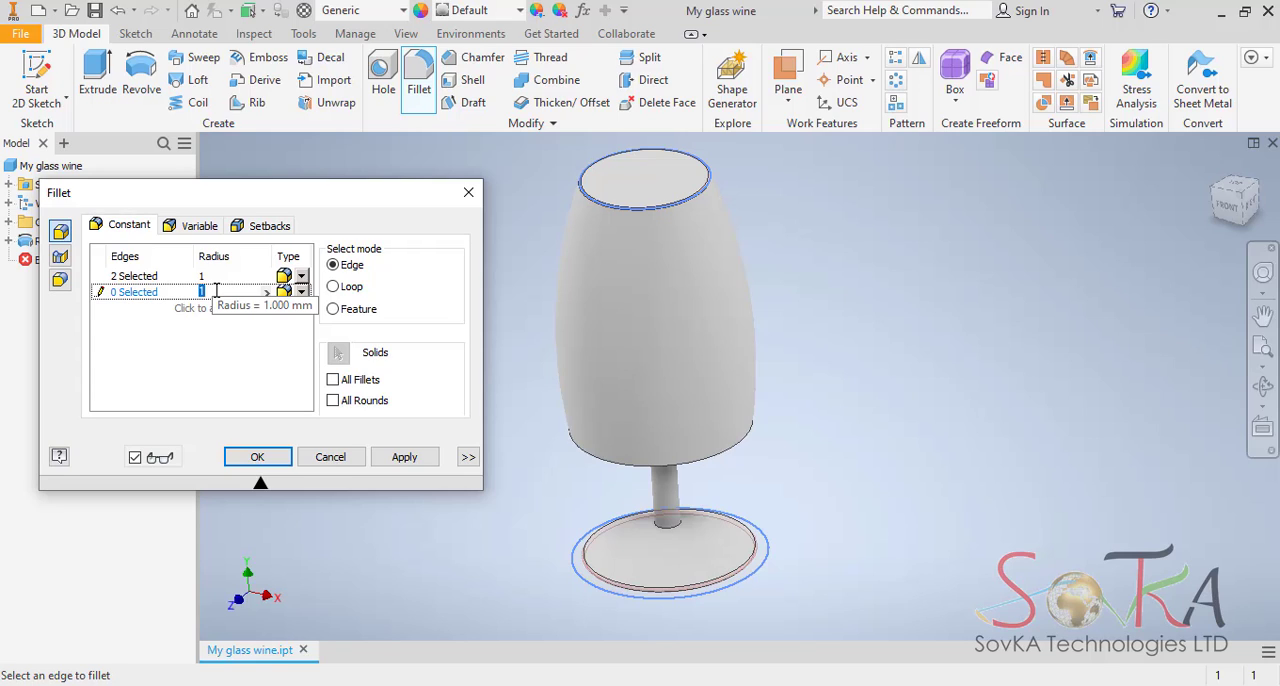
left_click(670, 530)
left_click(1263, 385)
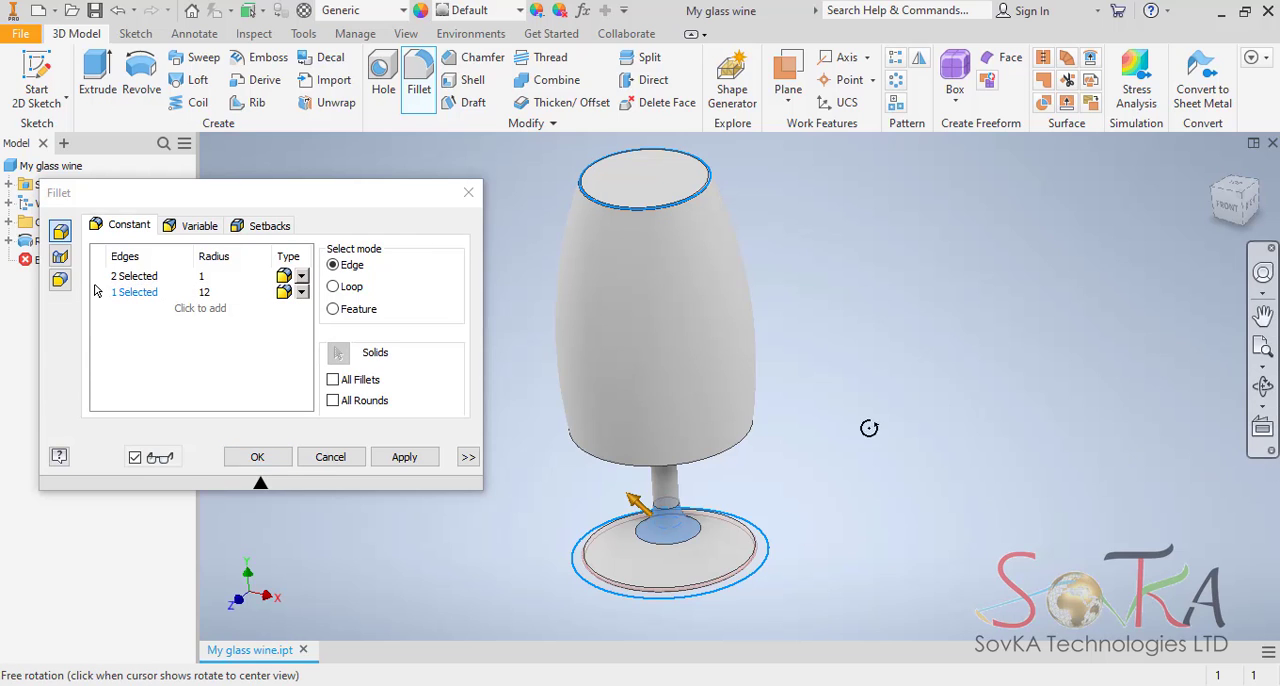
left_click_drag(712, 402, 674, 531)
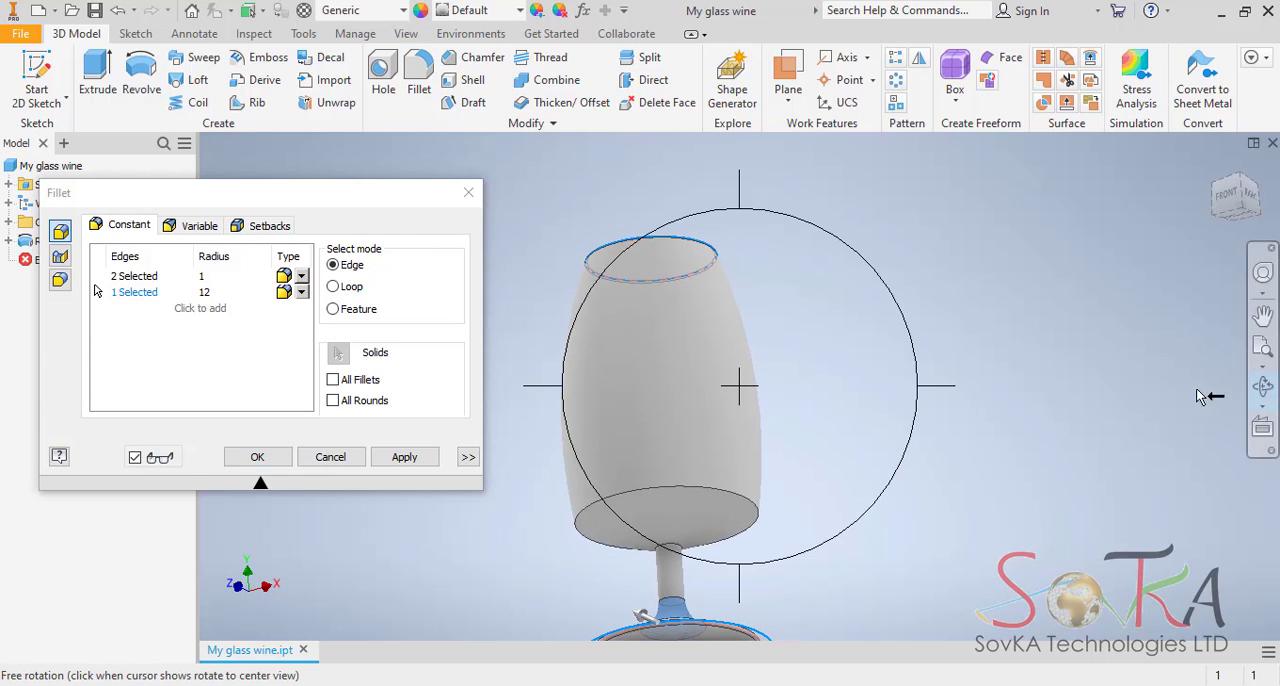
key("Escape")
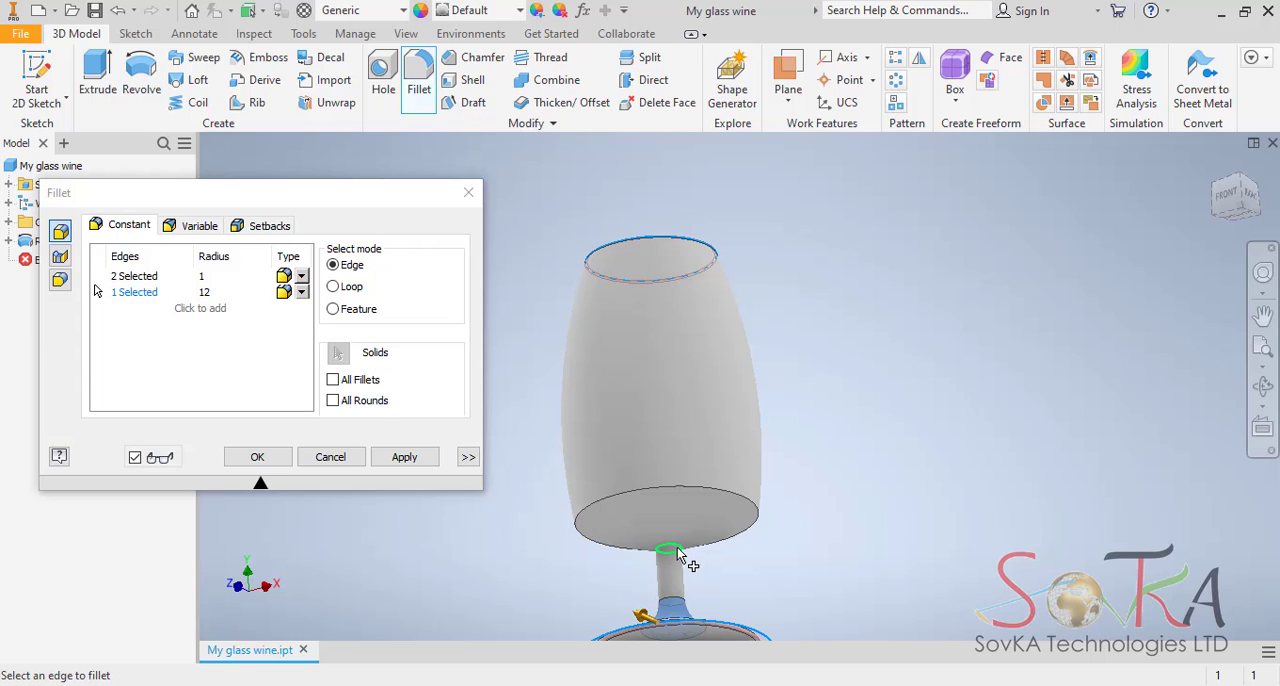
left_click(680, 550)
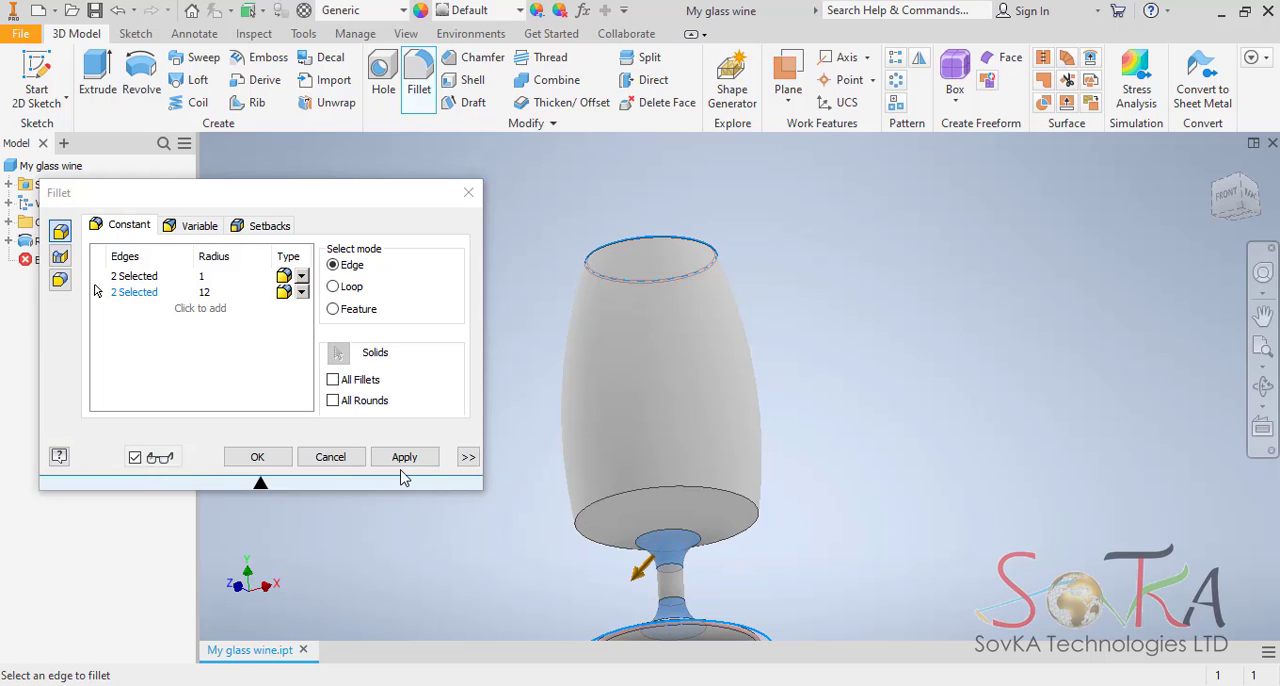
Add a 22 mm fillet set on the outer bottom edge of the bowl.
left_click(207, 312)
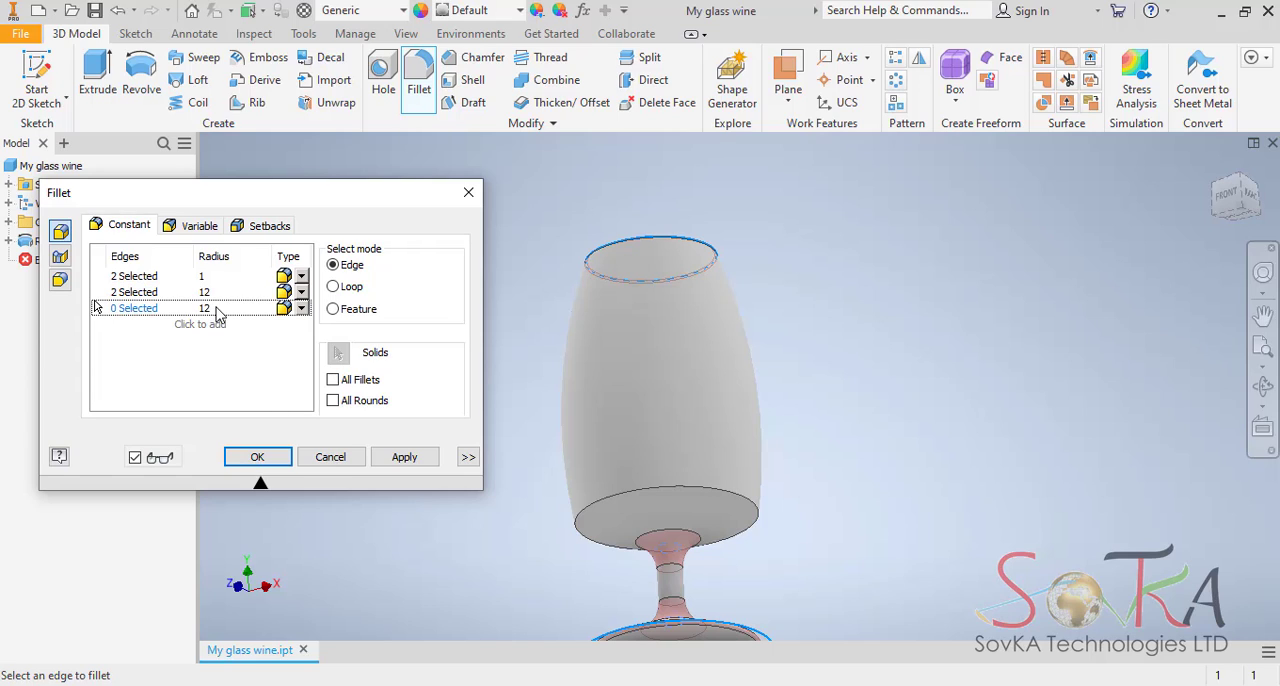
left_click(222, 308)
left_click(705, 490)
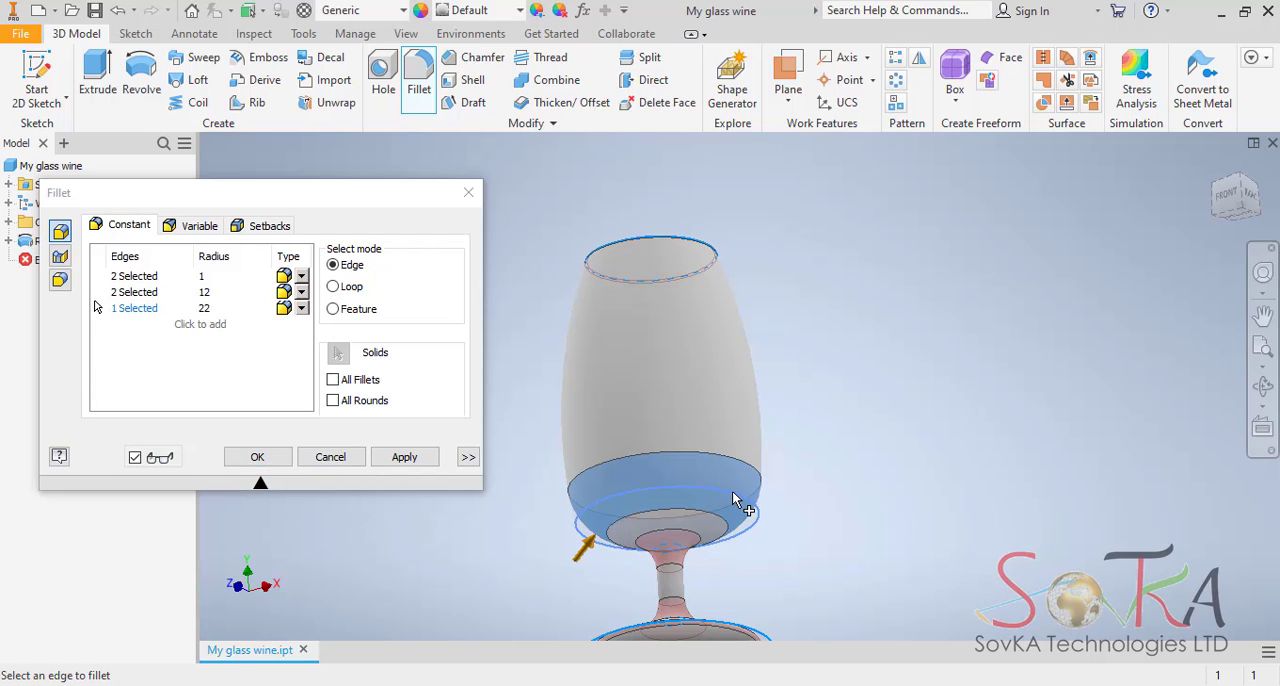
Use tangent fillets for the 1 mm and 12 mm sets and a smooth fillet for the 22 mm set, and apply them all.
left_click(301, 280)
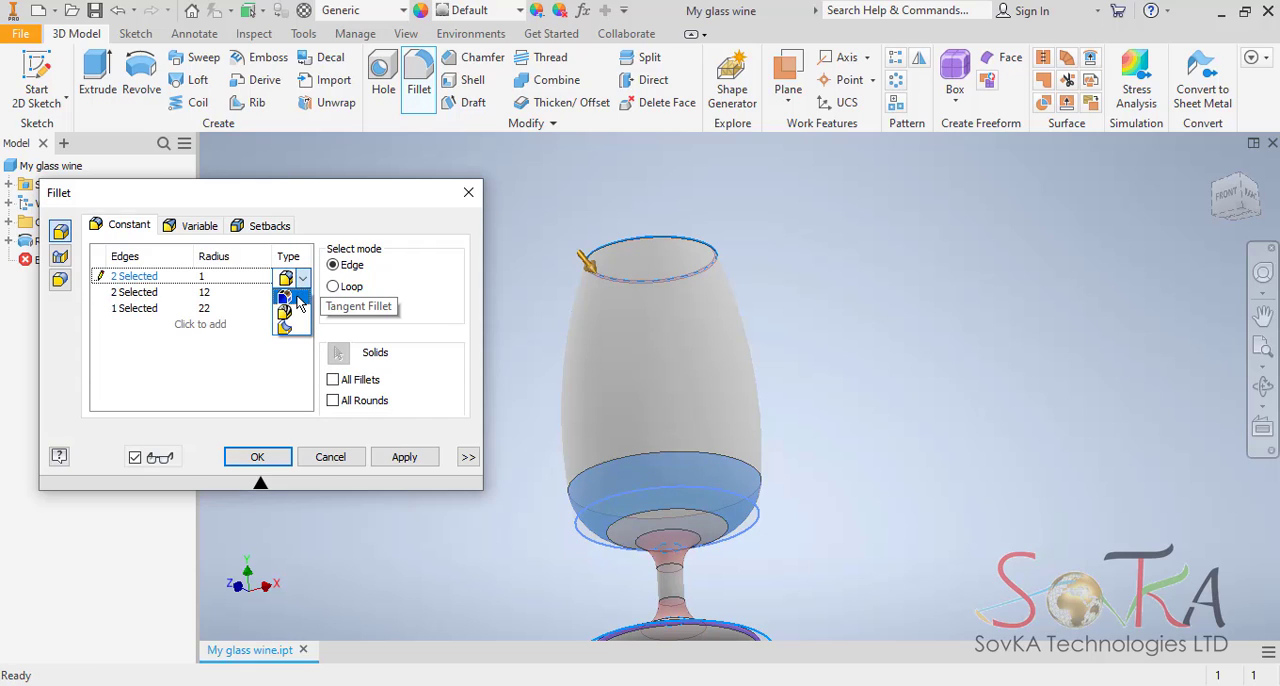
left_click(300, 302)
left_click(303, 294)
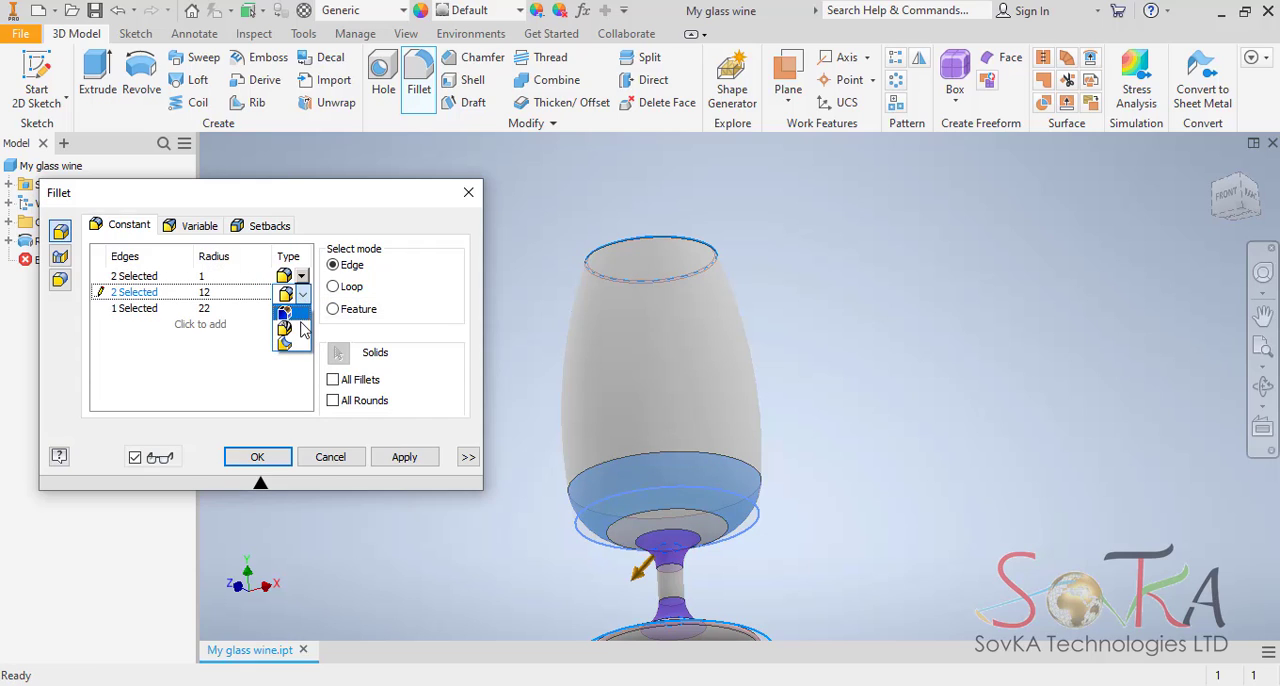
left_click(303, 317)
left_click(301, 310)
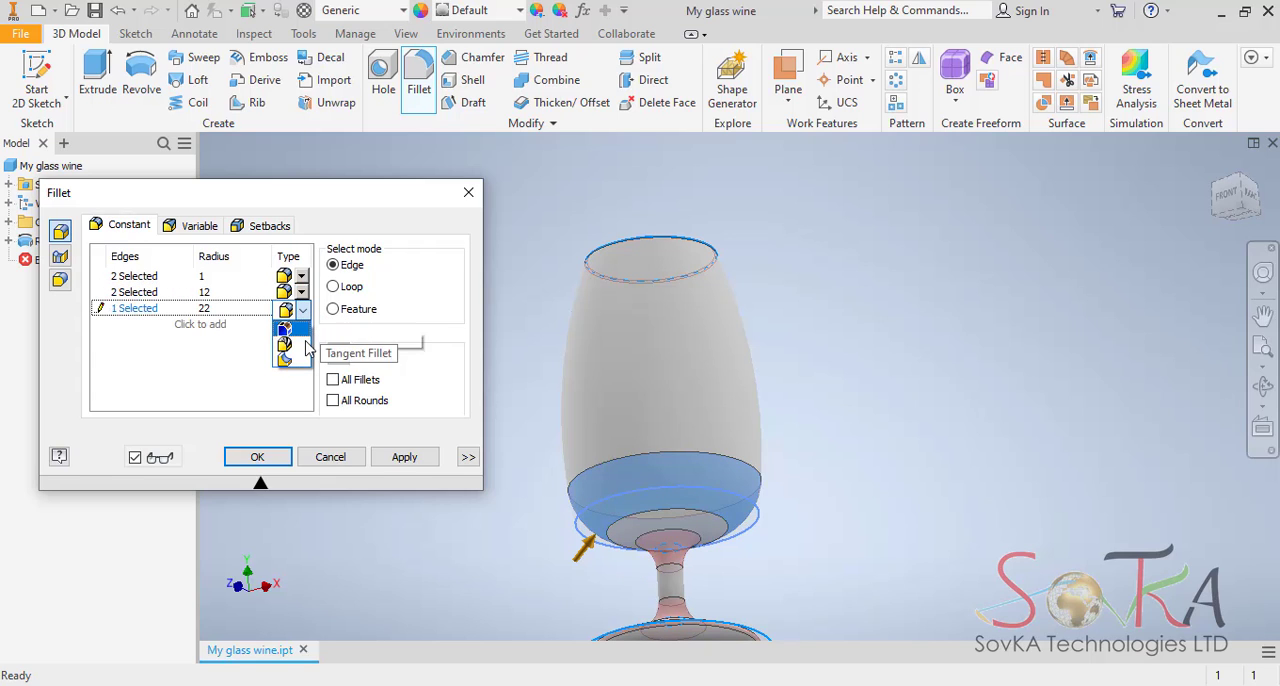
left_click(297, 340)
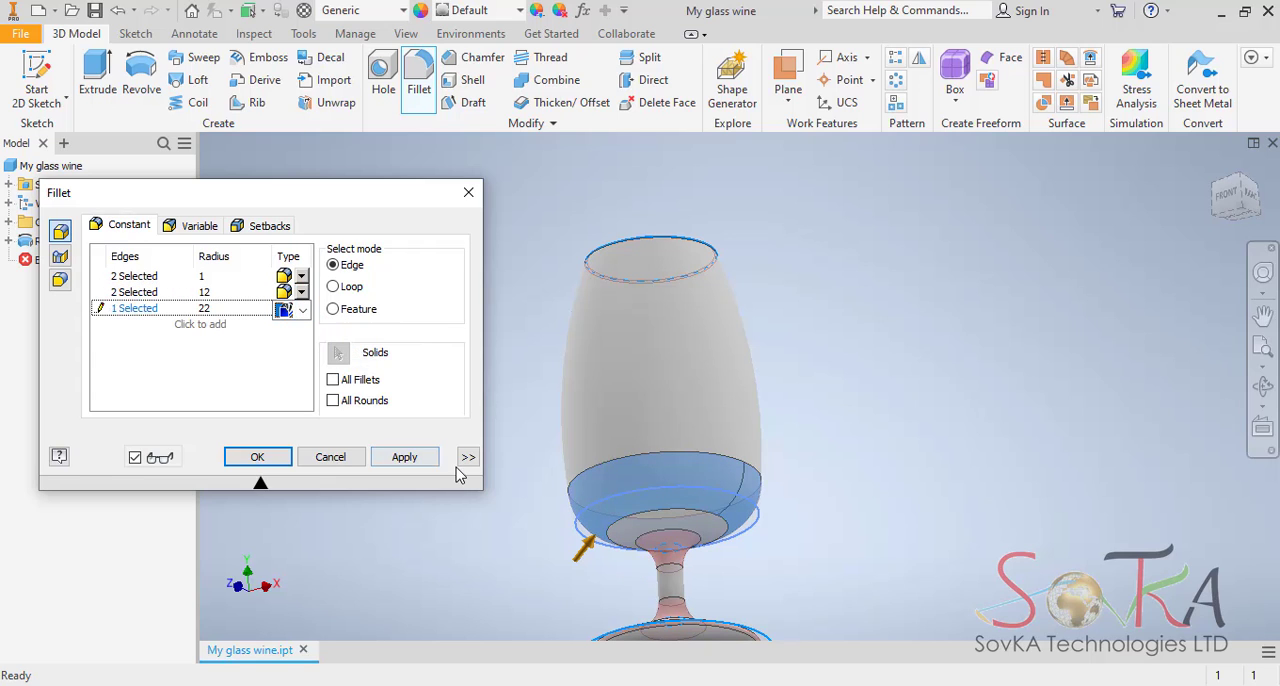
left_click(418, 456)
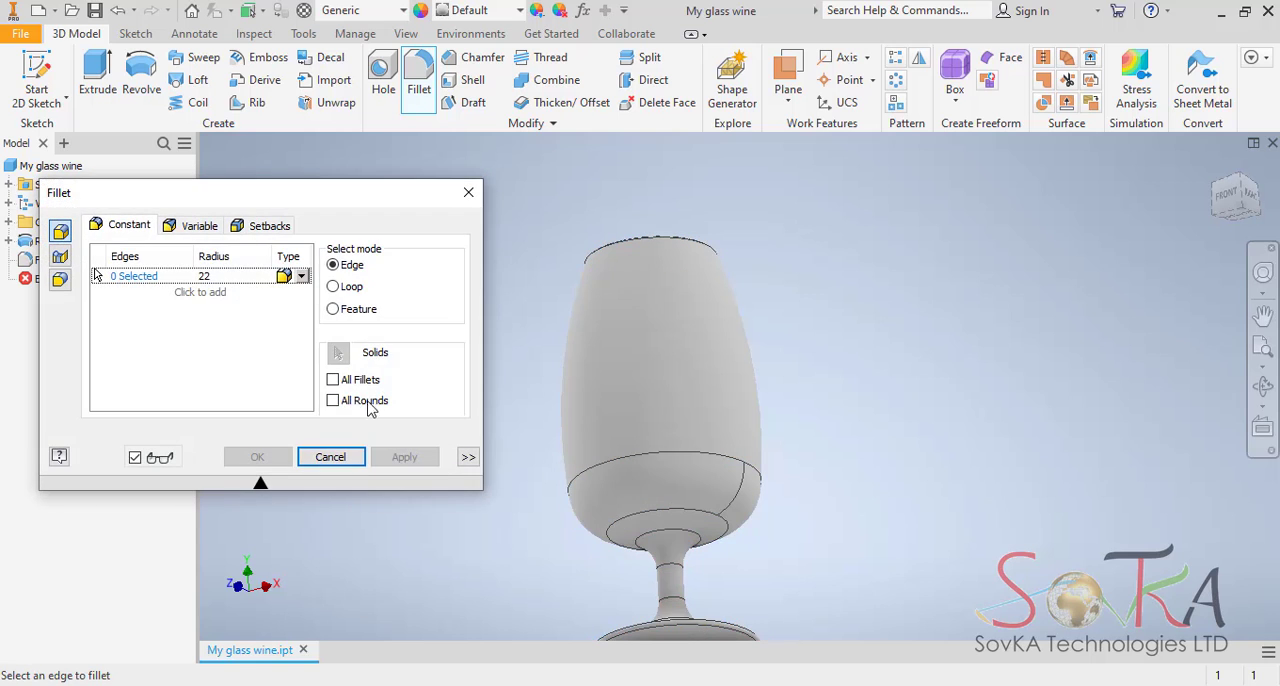
left_click(468, 192)
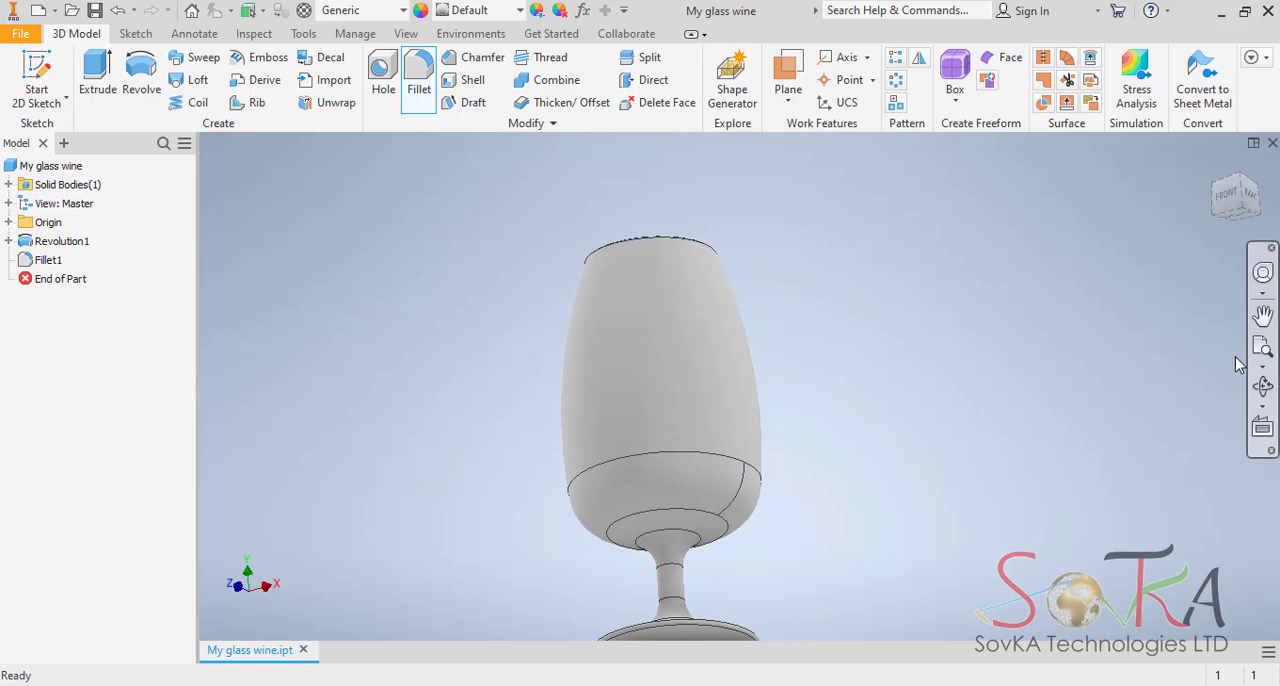
Start a 1 mm thick shell without automatic face chain and select the bowl's top face for removal.
left_click(1263, 385)
left_click_drag(721, 267, 704, 336)
mouse_move(713, 290)
left_mouse_down()
mouse_move(646, 366)
mouse_move(706, 289)
left_mouse_up()
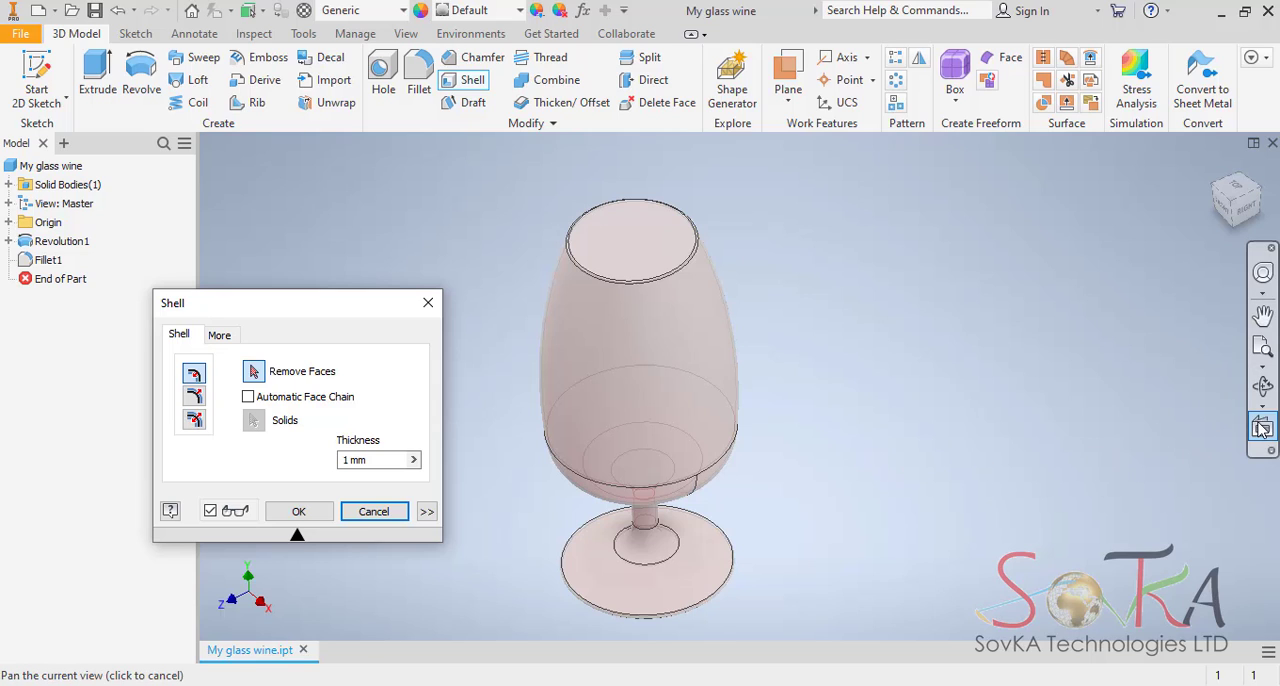
left_click(250, 399)
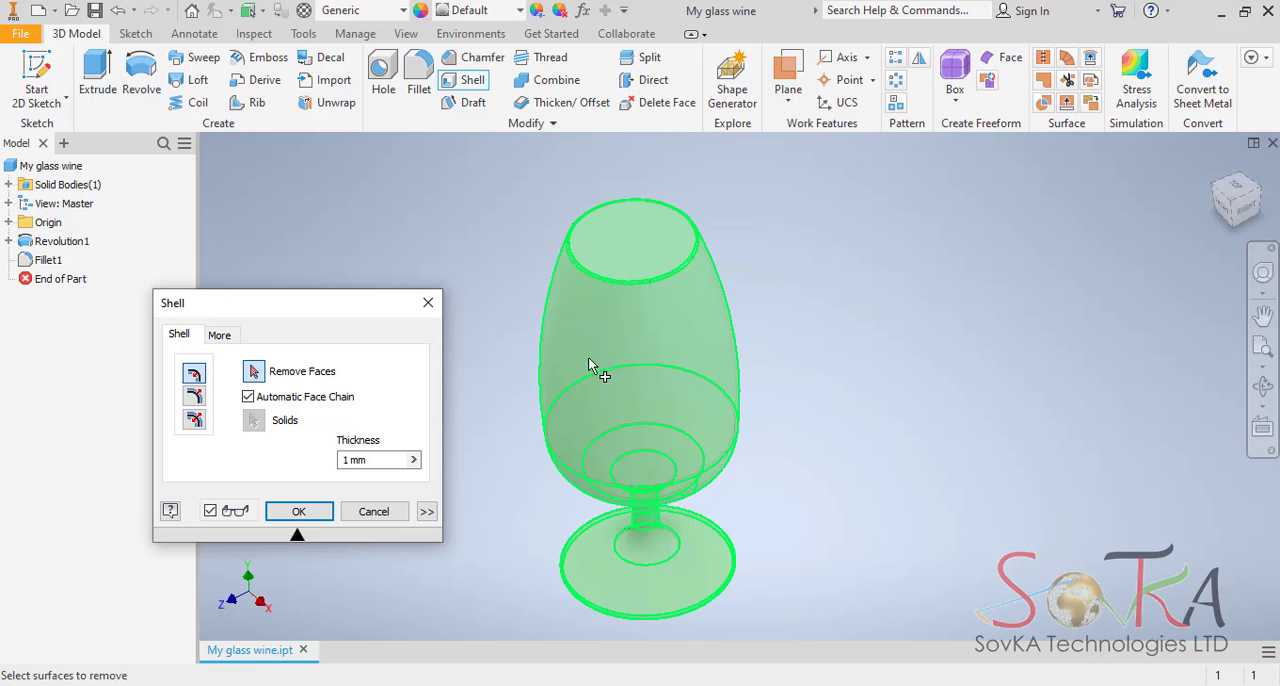
left_click(248, 397)
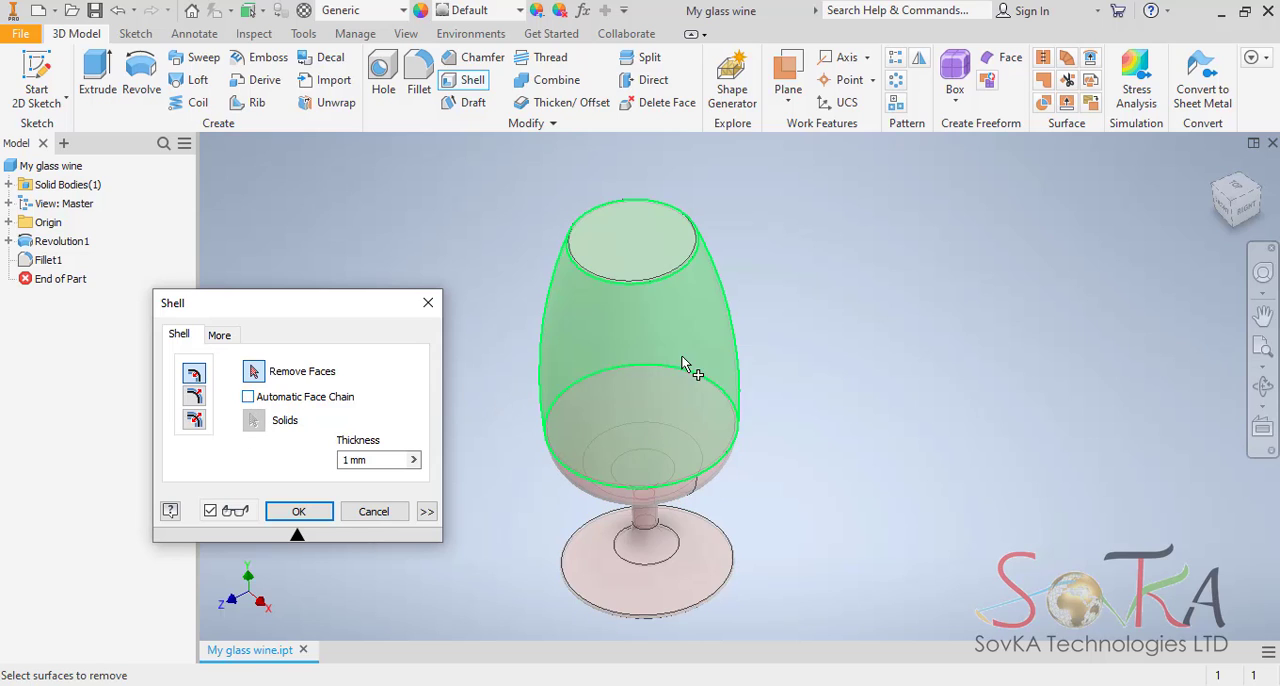
left_click(654, 252)
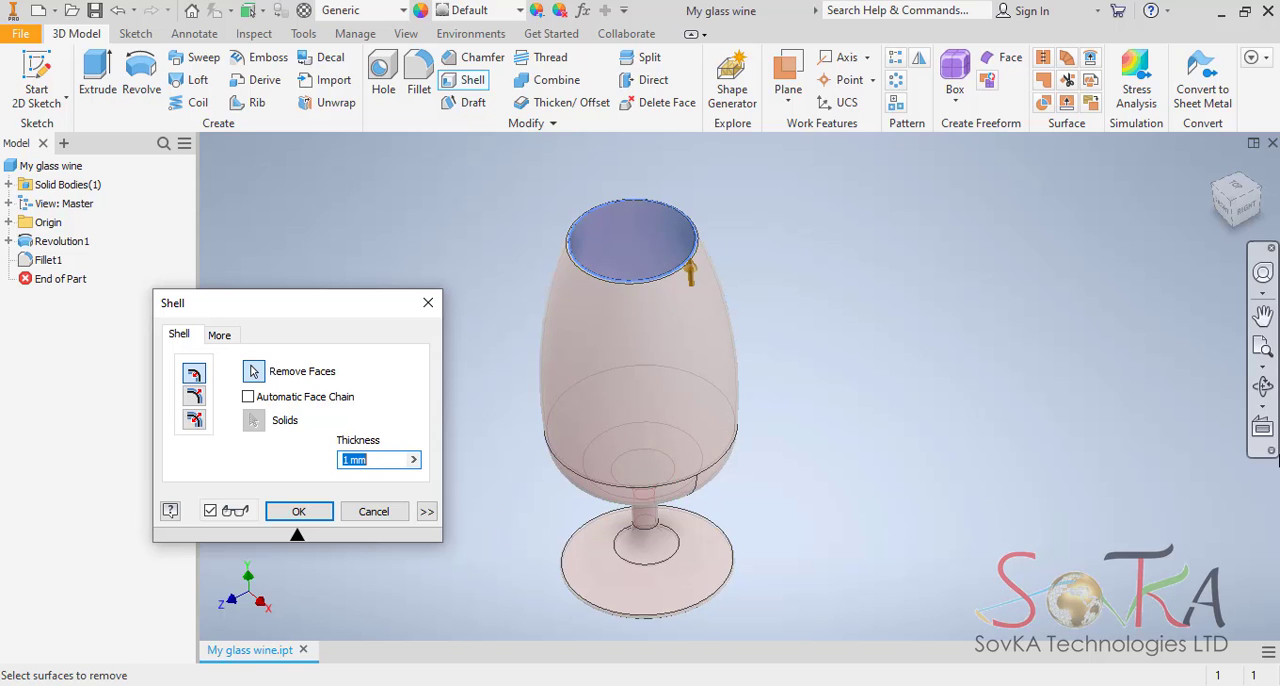
Add the underside of the base to the shell's removed faces and create the shell.
left_click(1262, 386)
left_click_drag(664, 495, 659, 428)
middle_click_drag(664, 503, 686, 314)
left_click_drag(686, 314, 702, 286)
left_click(1264, 388)
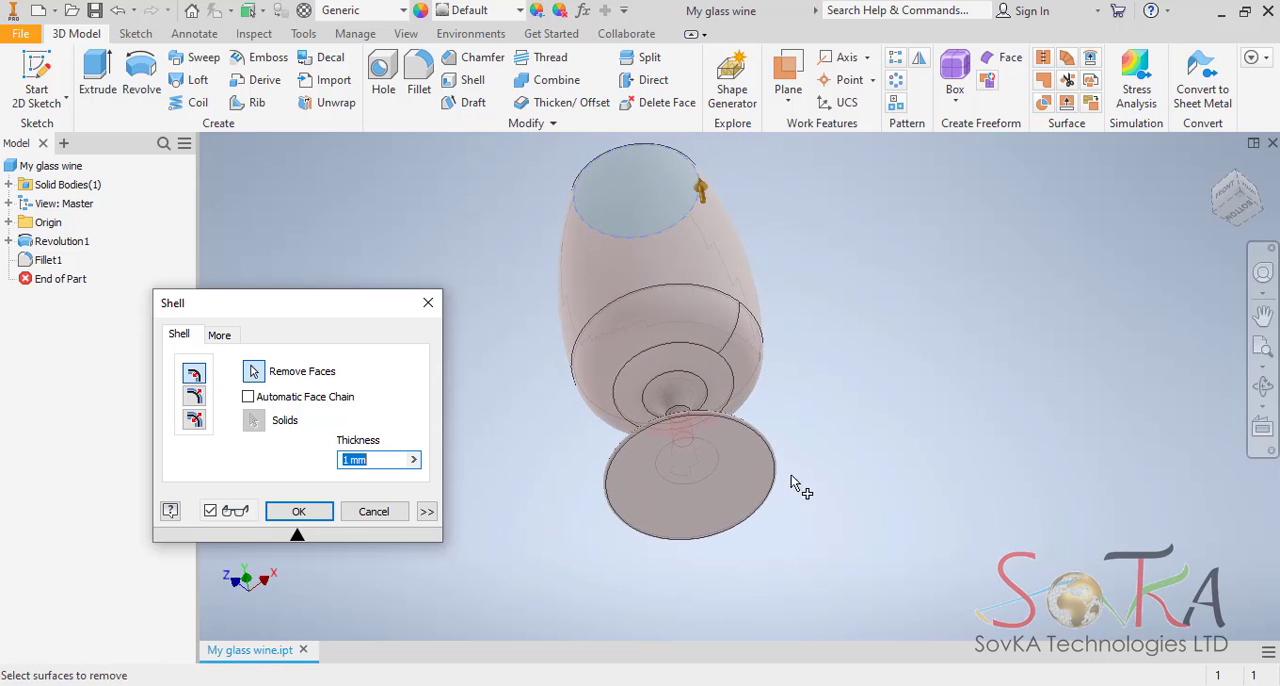
left_click(703, 485)
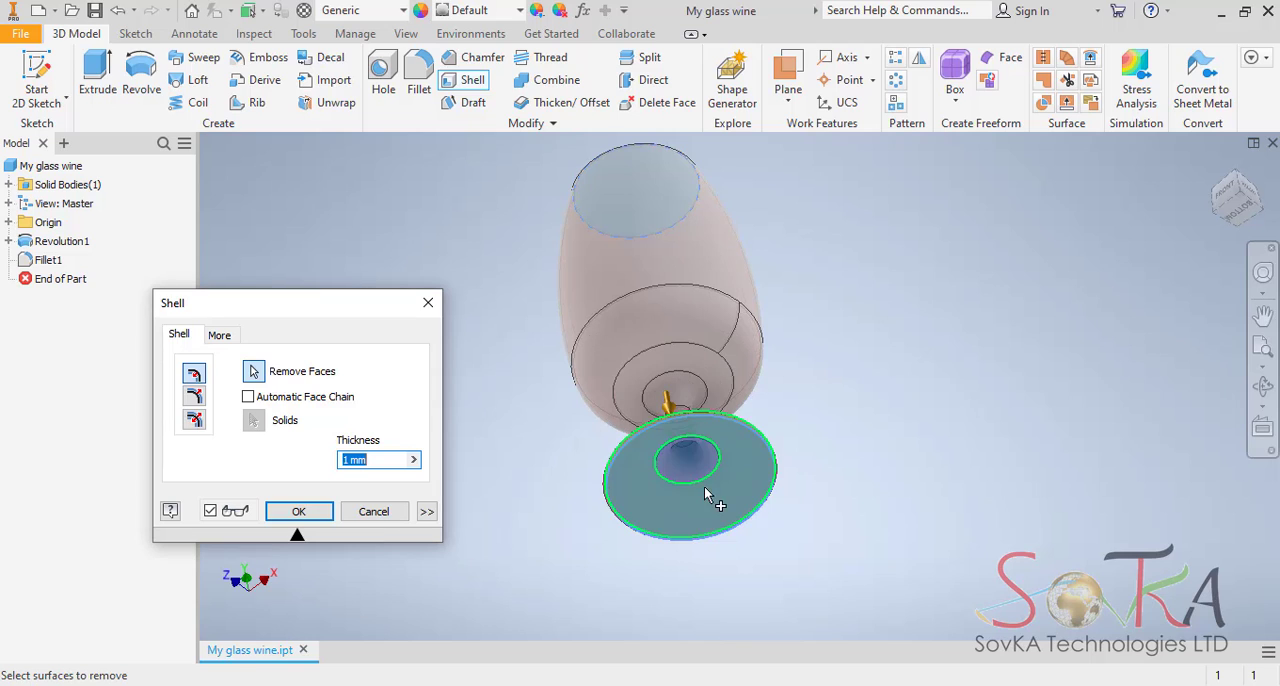
left_click(303, 511)
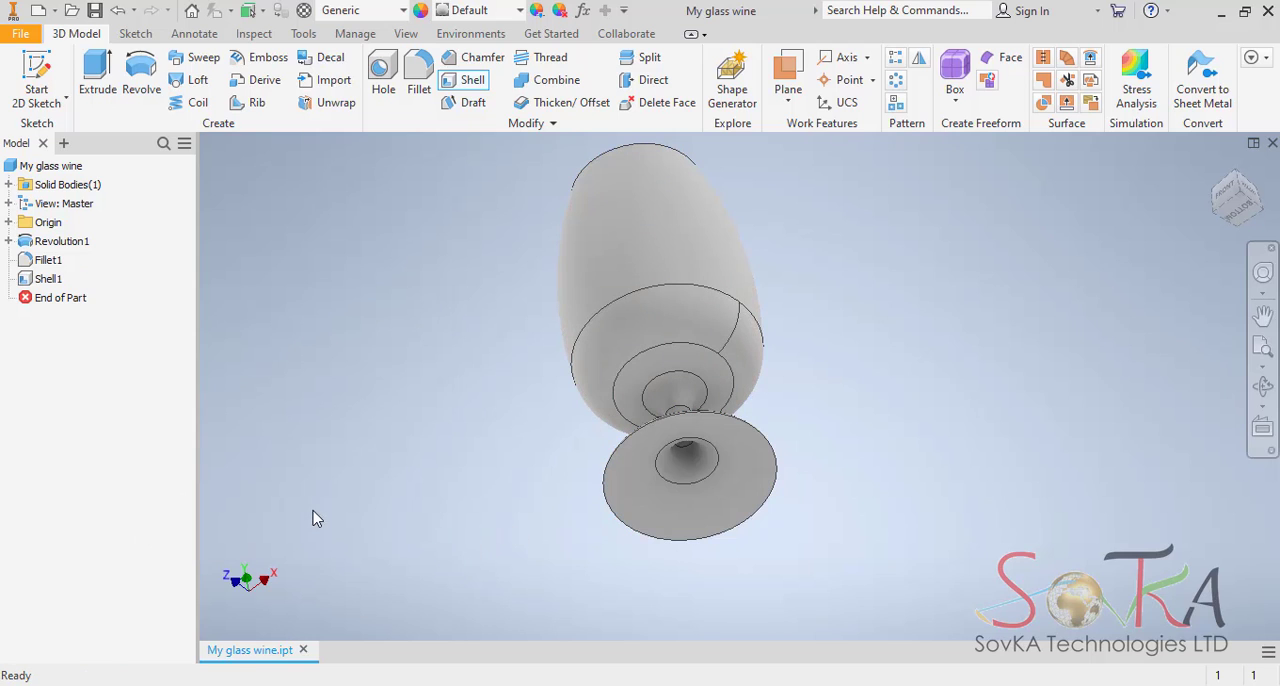
Examine the shelled glass from below and down into the bowl, ending in the home view.
left_click(1263, 385)
left_click_drag(740, 395, 664, 487)
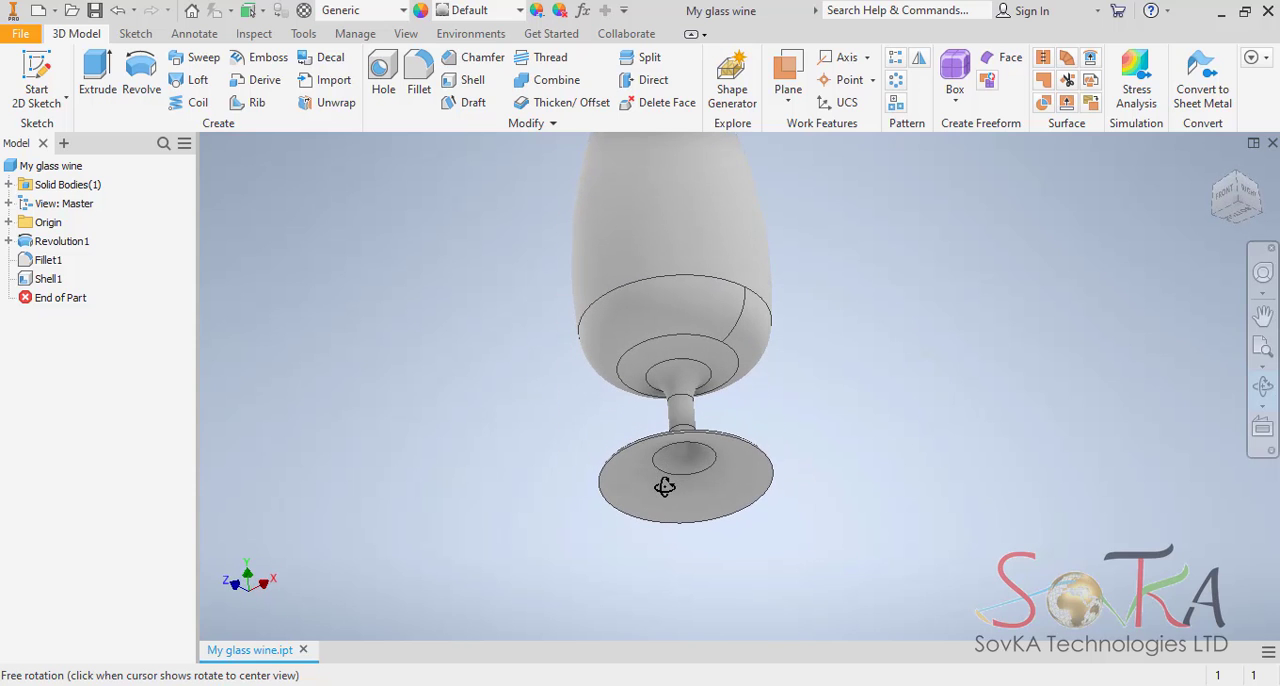
left_click_drag(713, 274, 770, 340)
left_click_drag(766, 255, 740, 277)
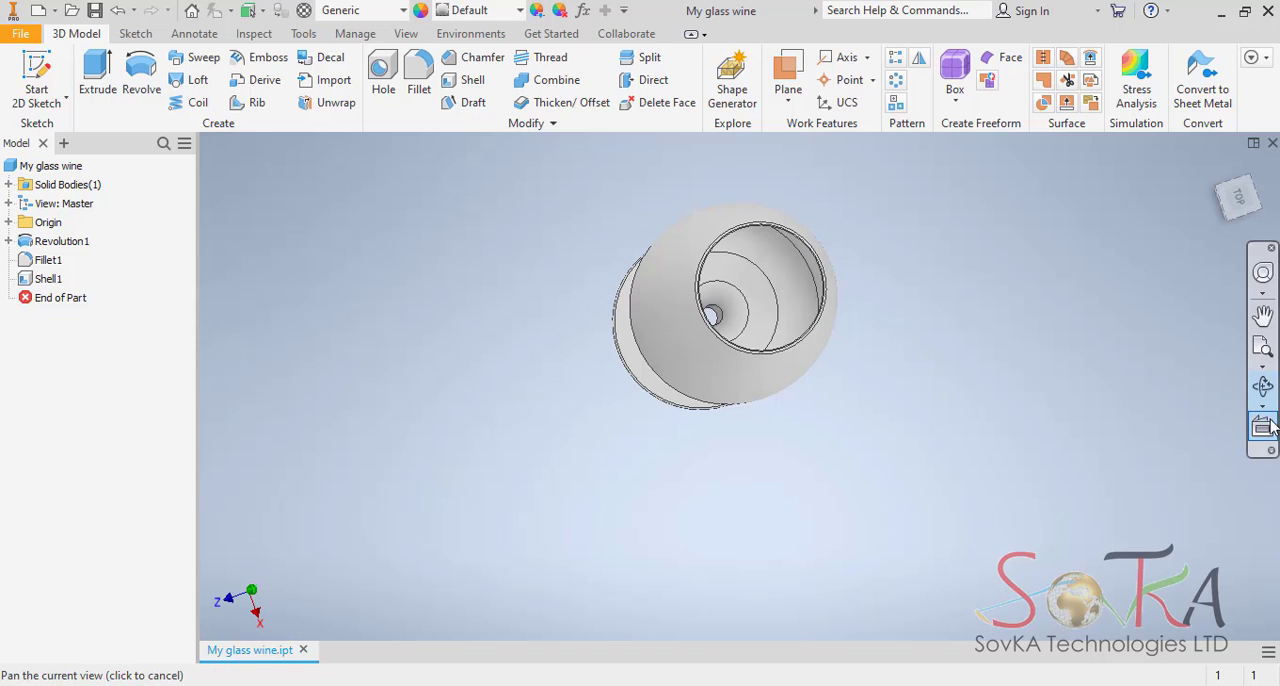
left_click_drag(731, 359, 709, 323)
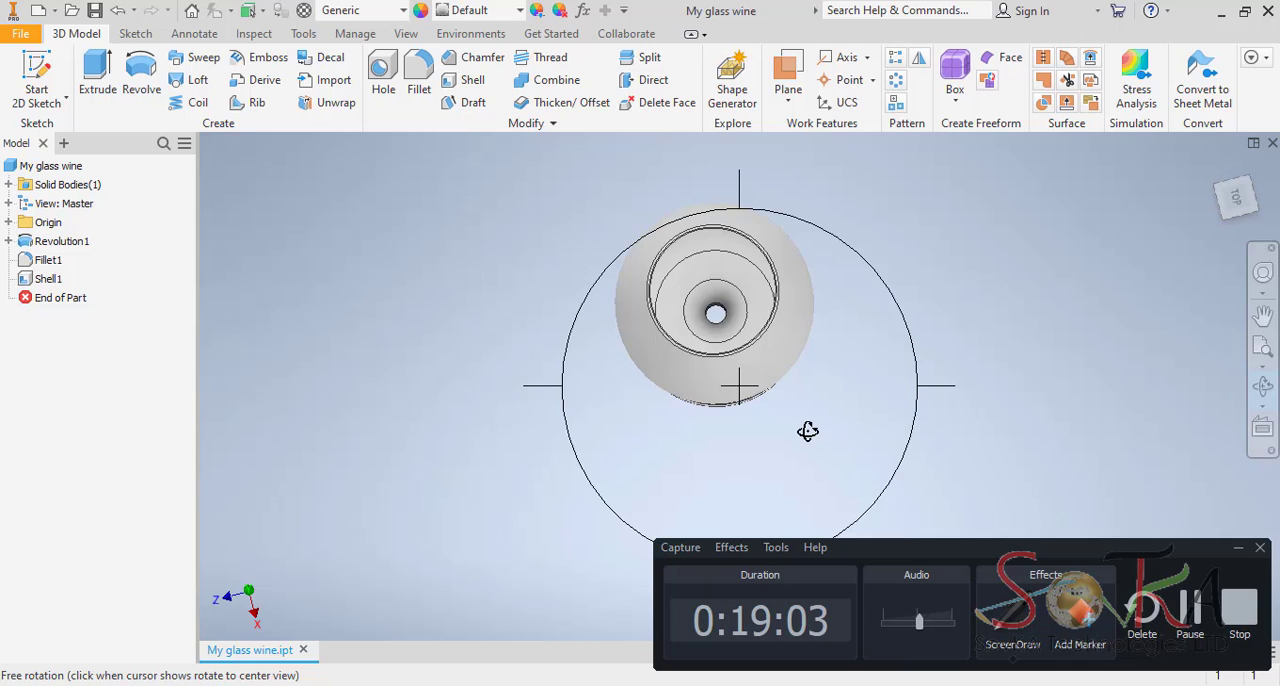
left_click_drag(808, 429, 786, 373)
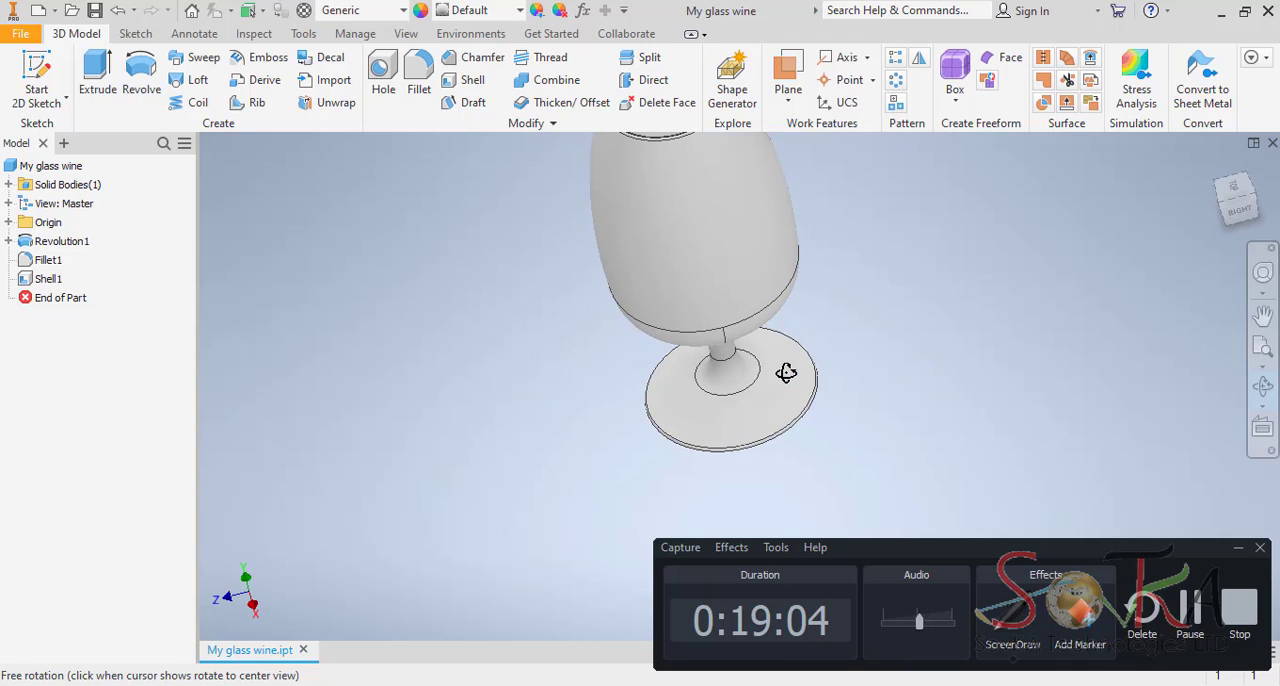
left_click(1216, 168)
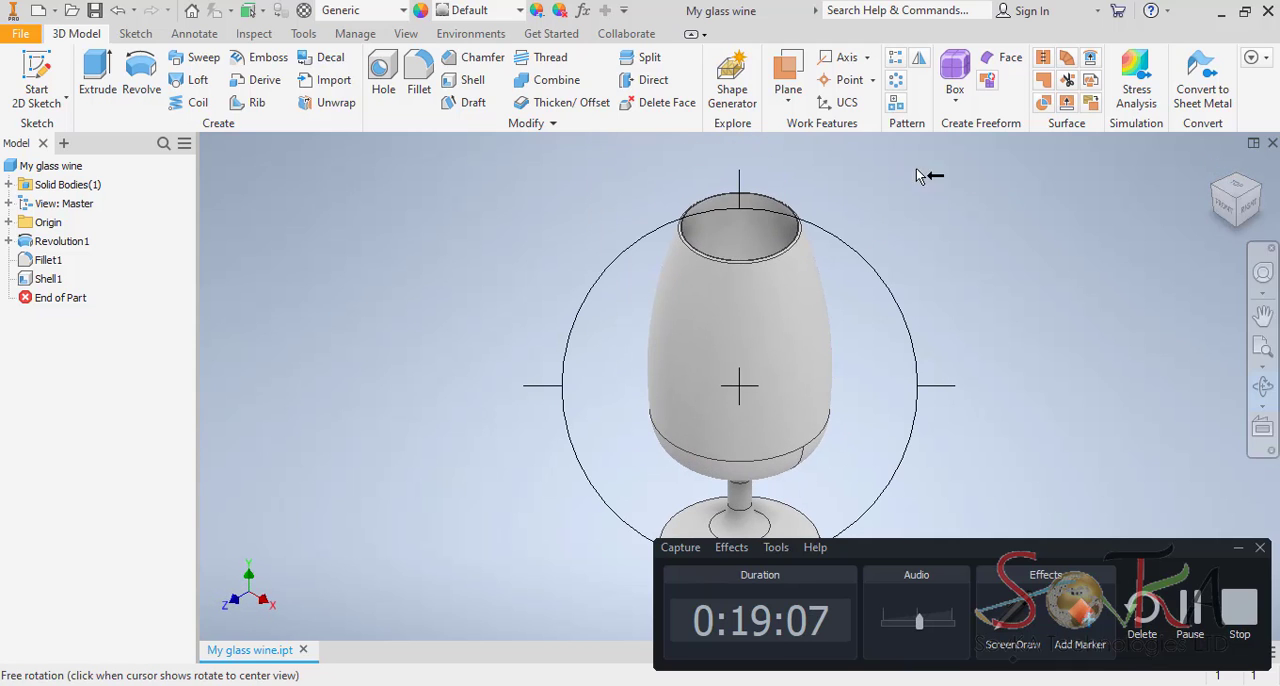
Create a boundary patch with a tangent condition across the inner circular edge where the bowl floor meets the hollow stem.
left_click(1045, 82)
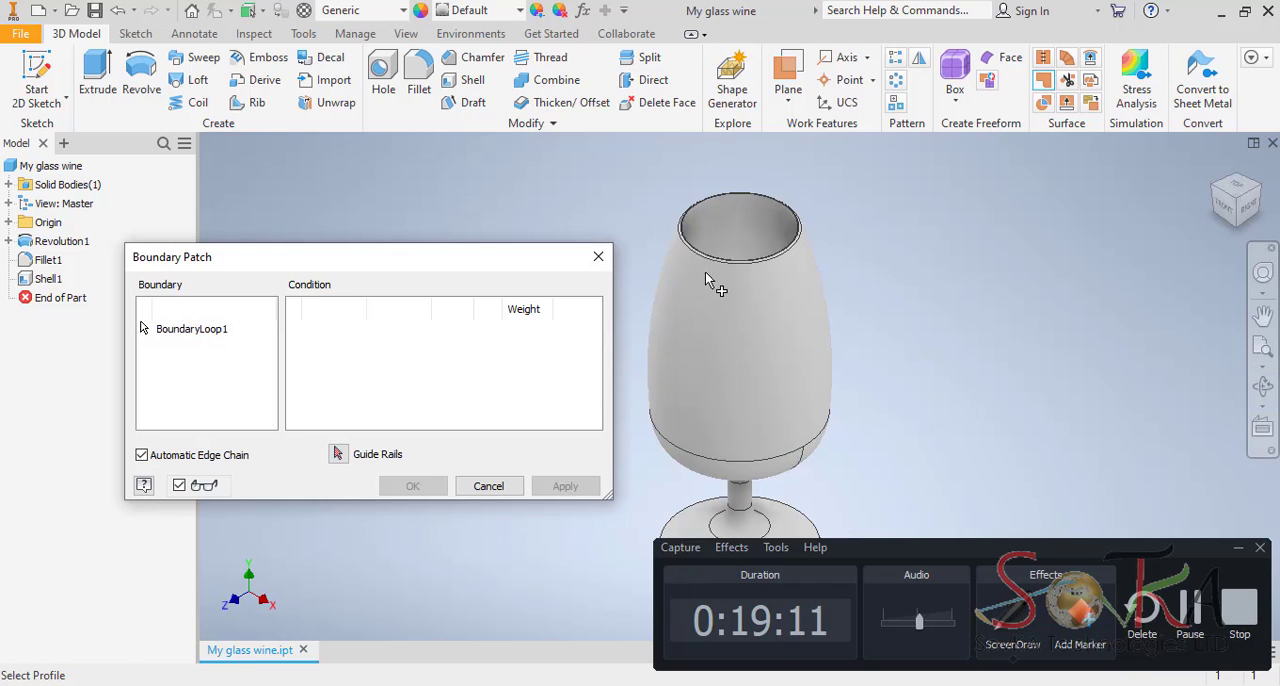
left_click(1263, 385)
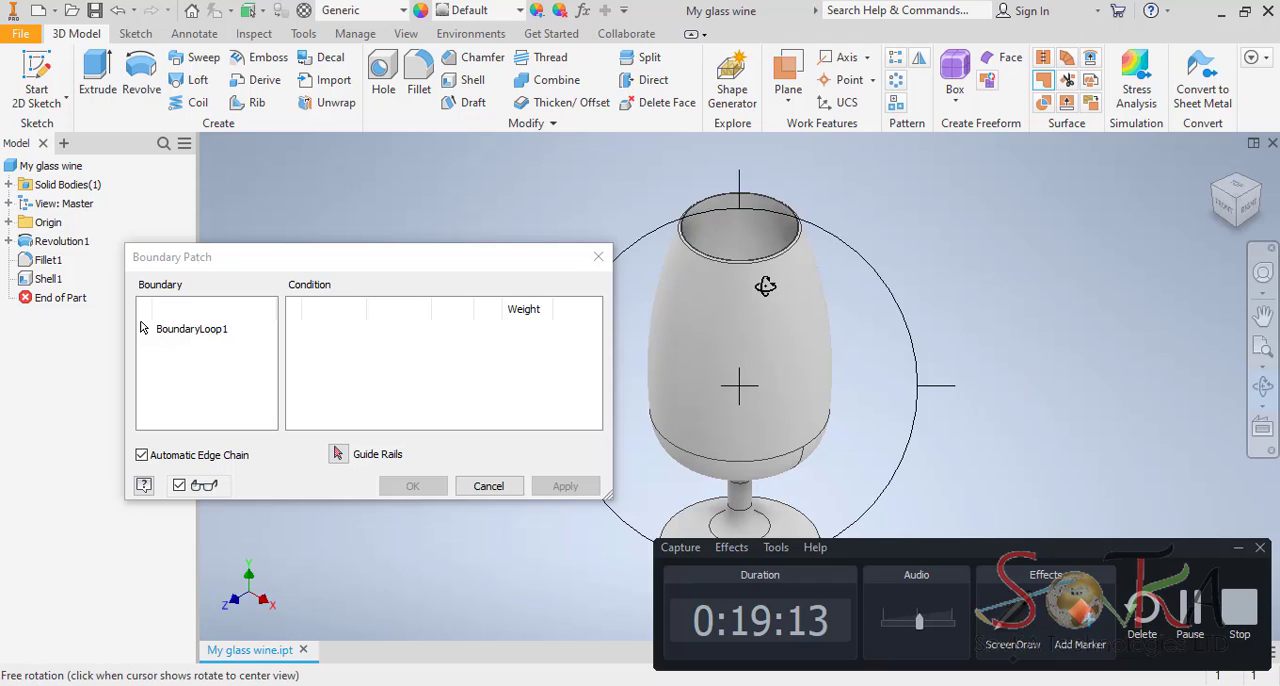
left_click_drag(766, 283, 775, 392)
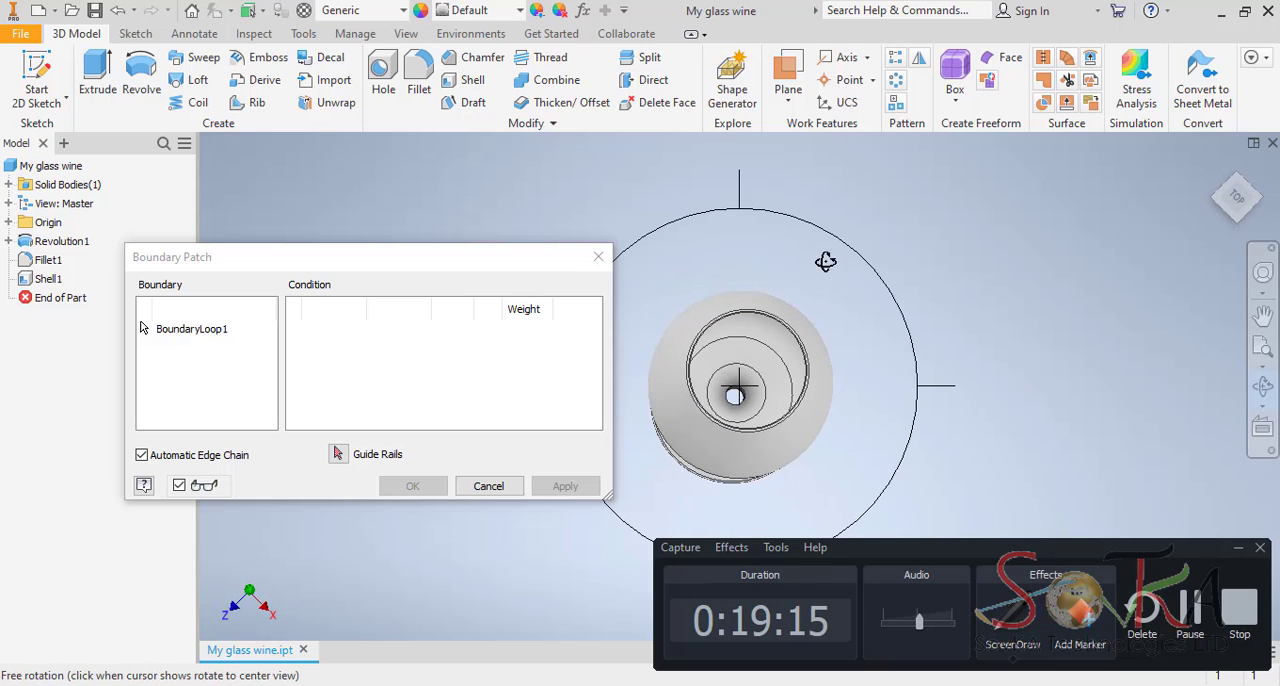
left_click(1263, 386)
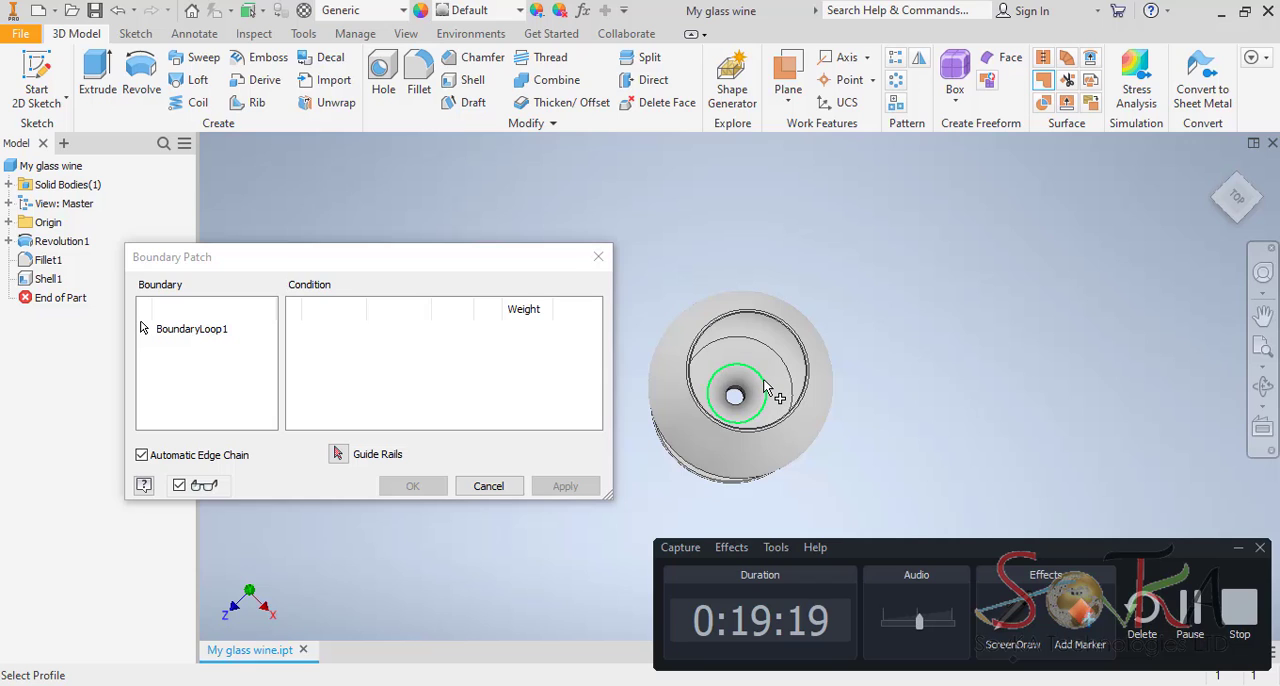
left_click(765, 388)
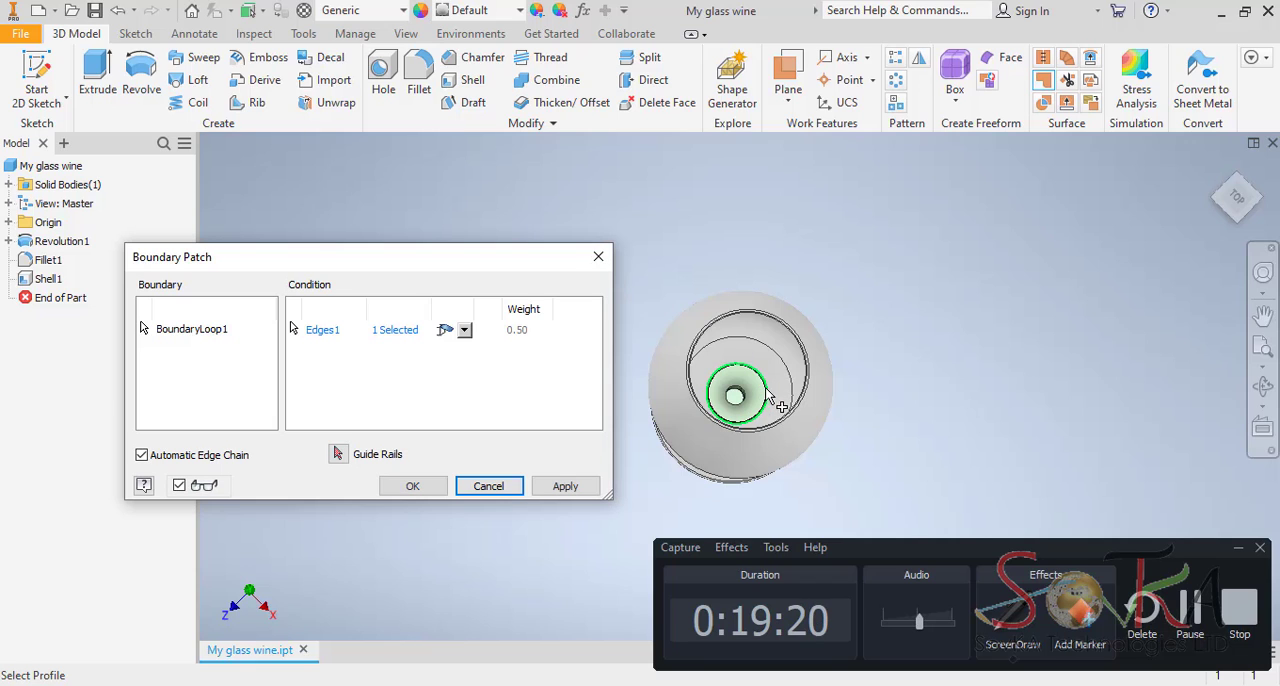
left_click(1263, 390)
left_click_drag(789, 503, 776, 440)
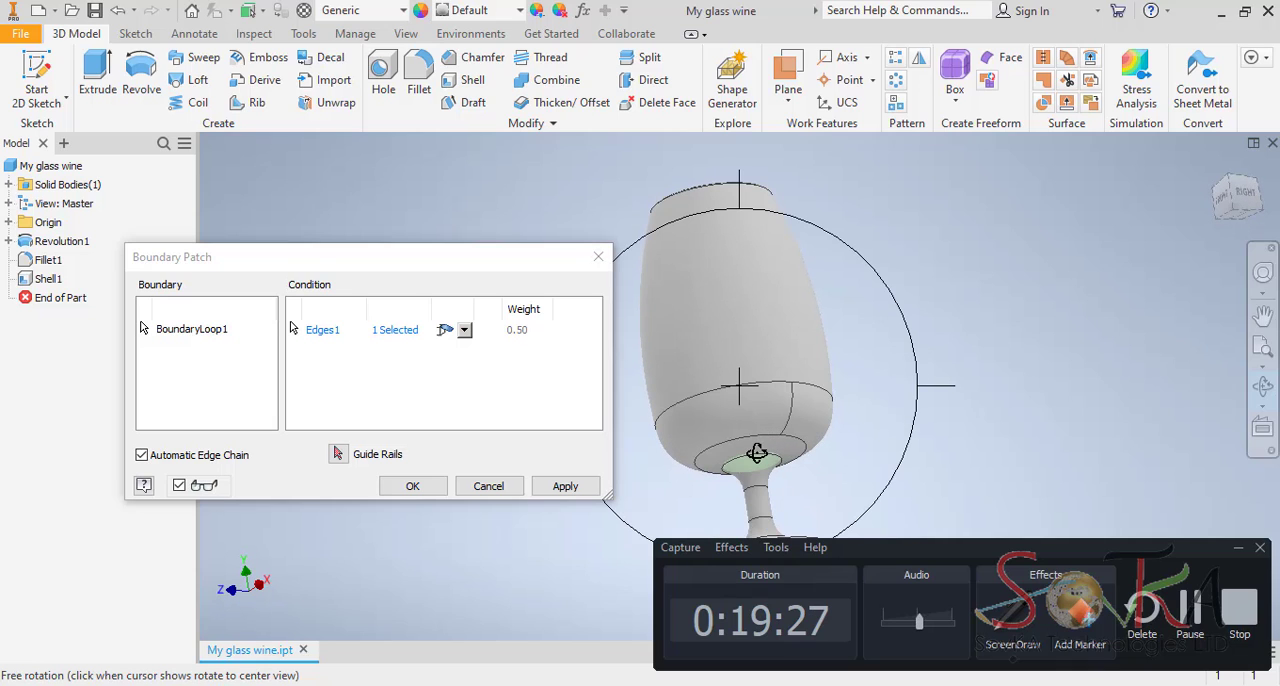
left_click_drag(756, 456, 757, 349)
left_click(1263, 387)
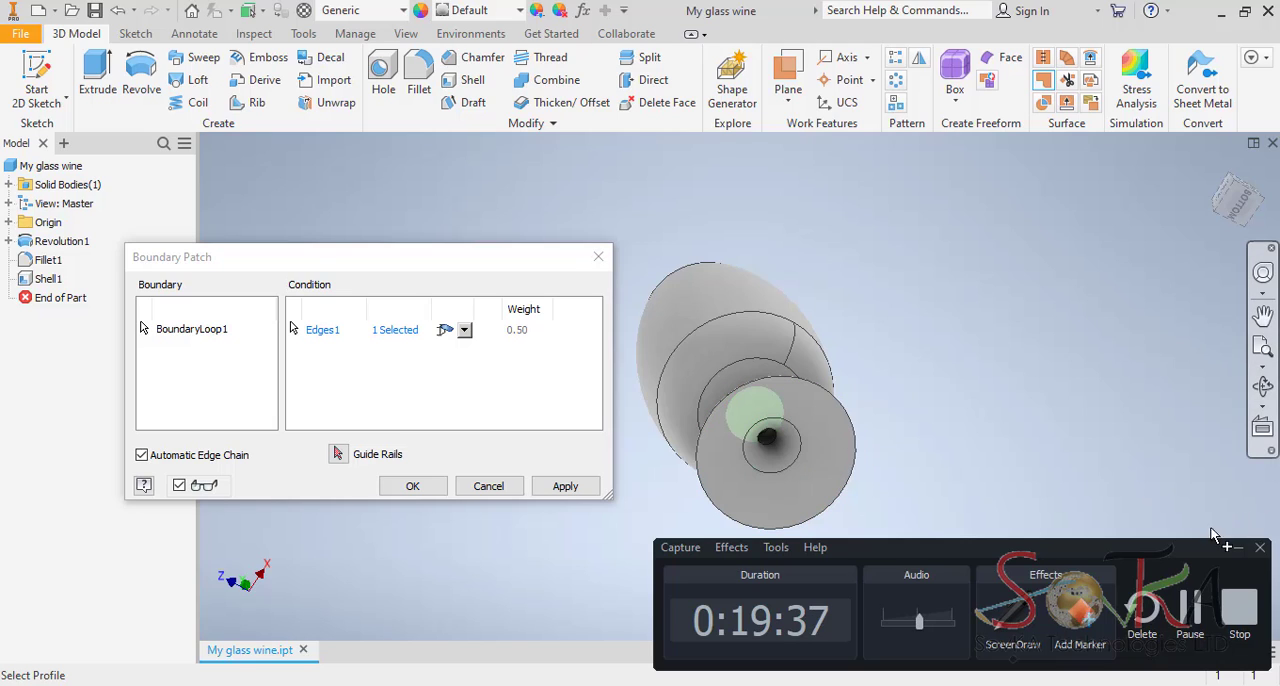
left_click(465, 333)
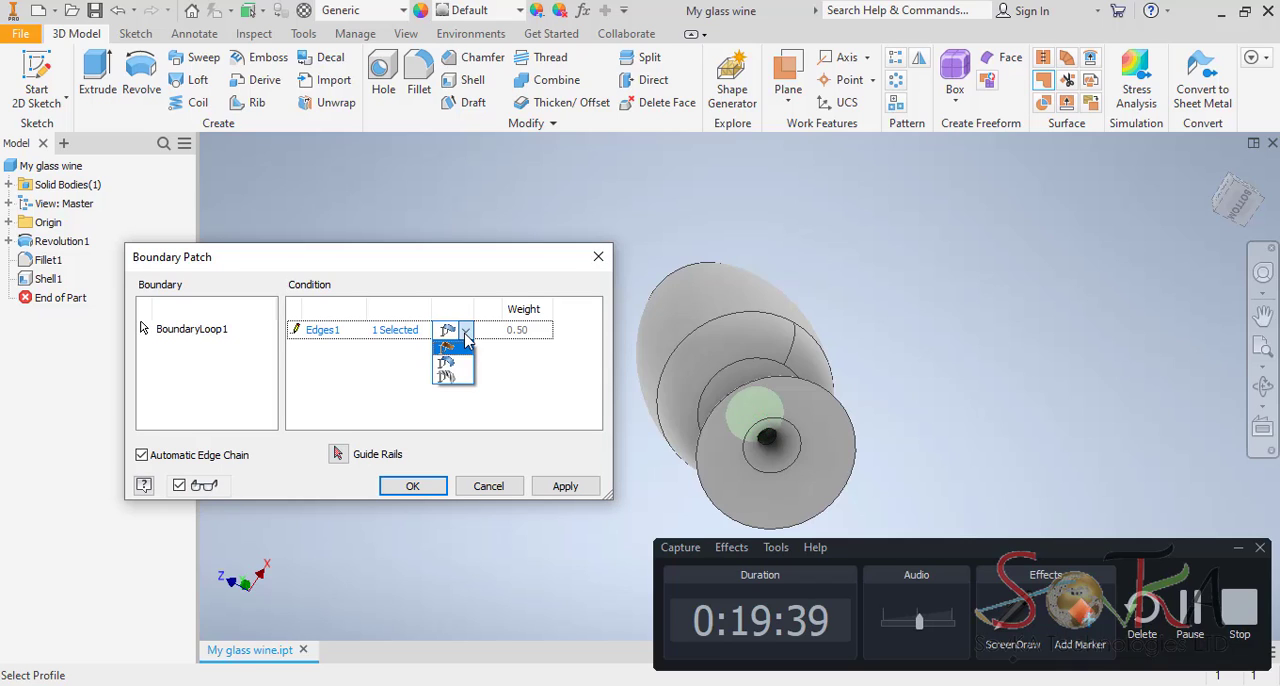
left_click(461, 368)
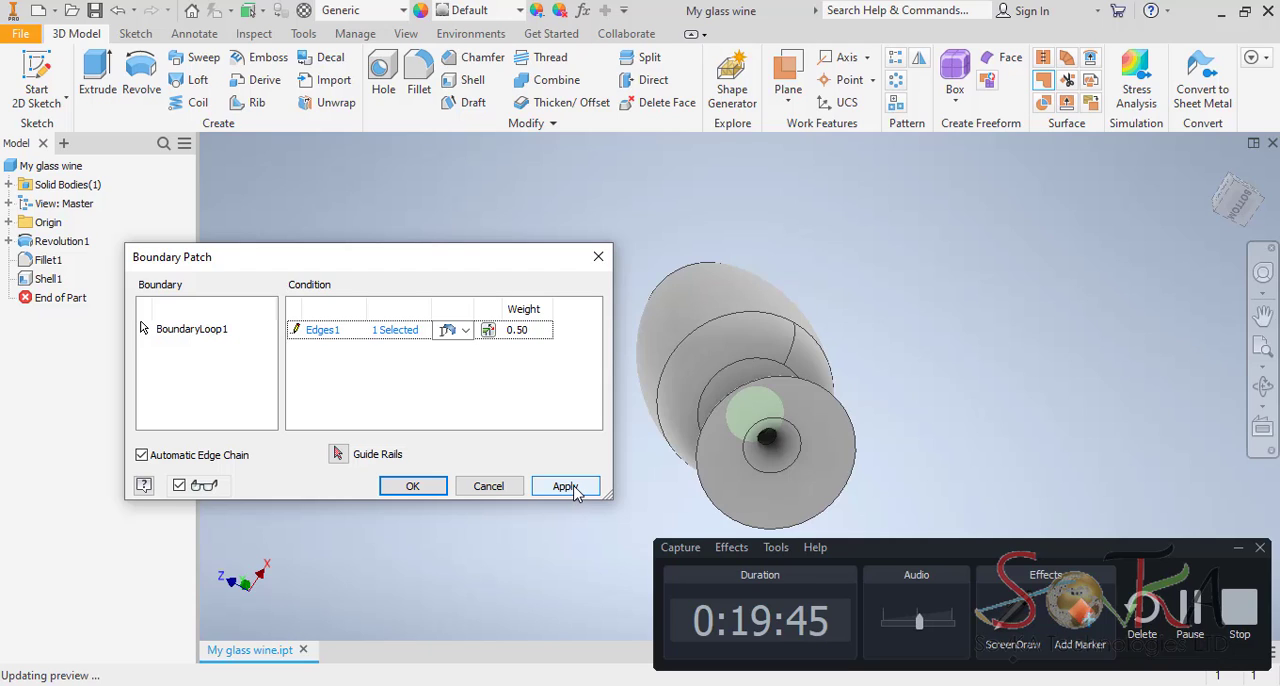
left_click(575, 490)
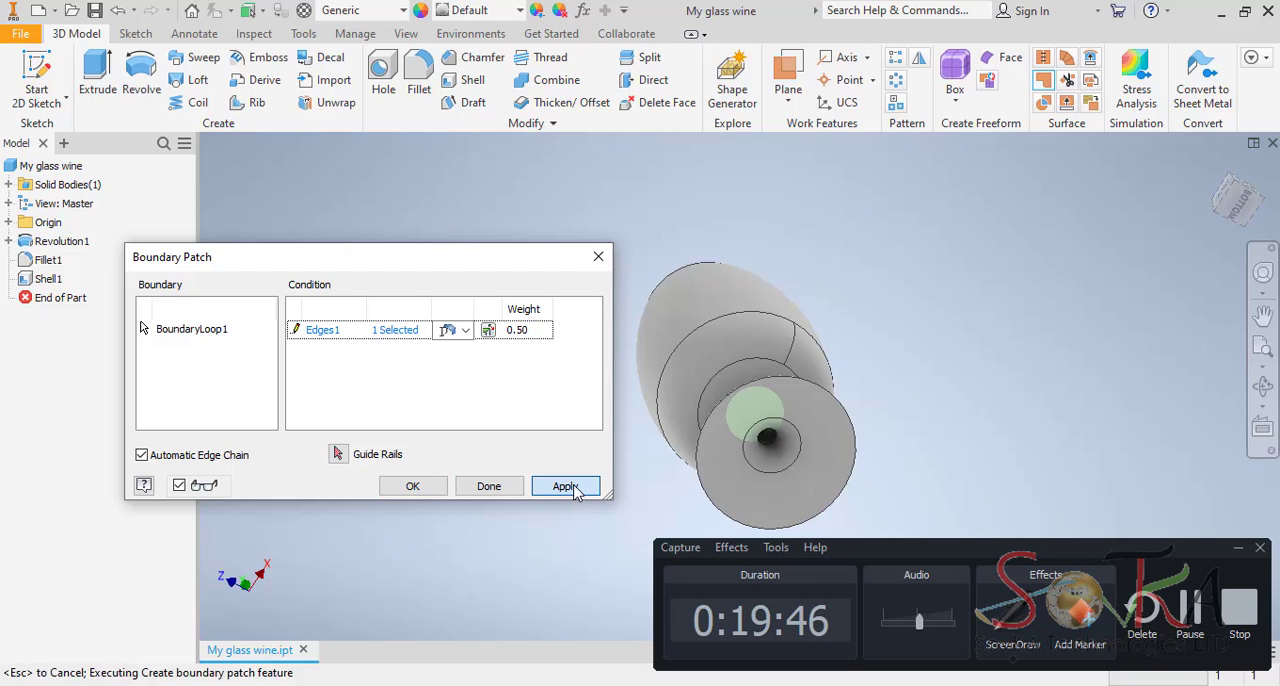
Create a second boundary patch with a tangent condition on the circular edge around the stem opening under the base.
left_click(799, 436)
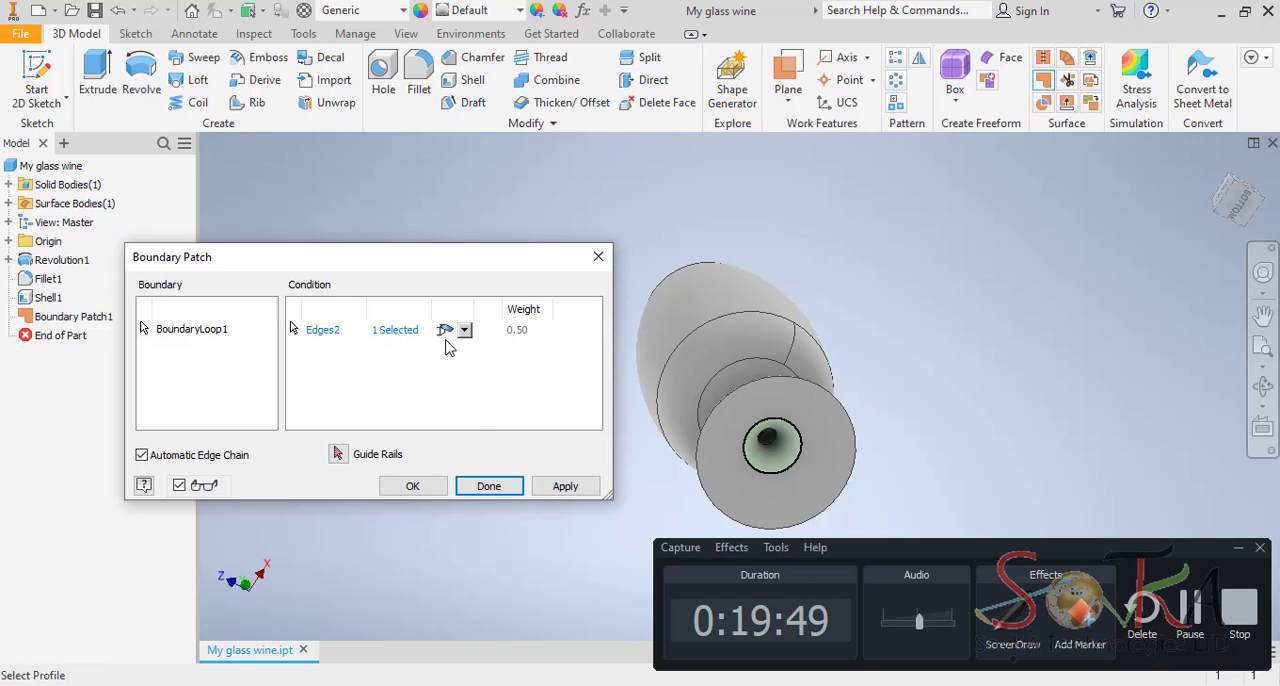
left_click(465, 331)
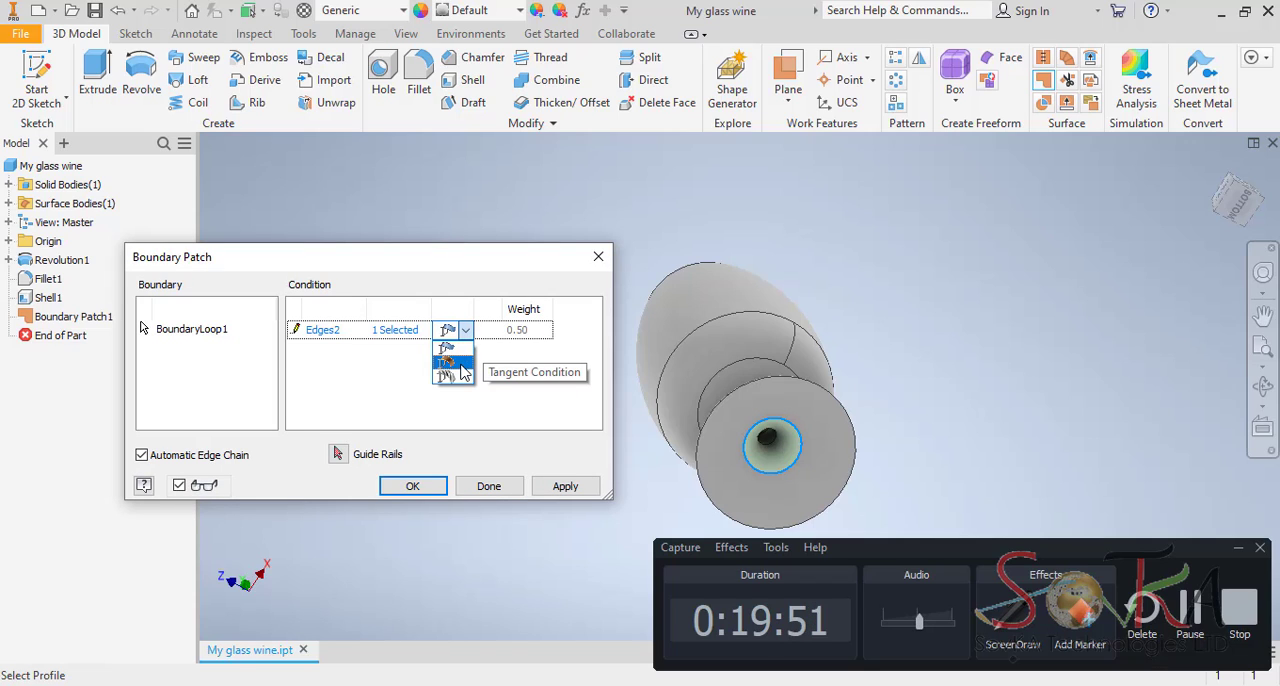
left_click(462, 367)
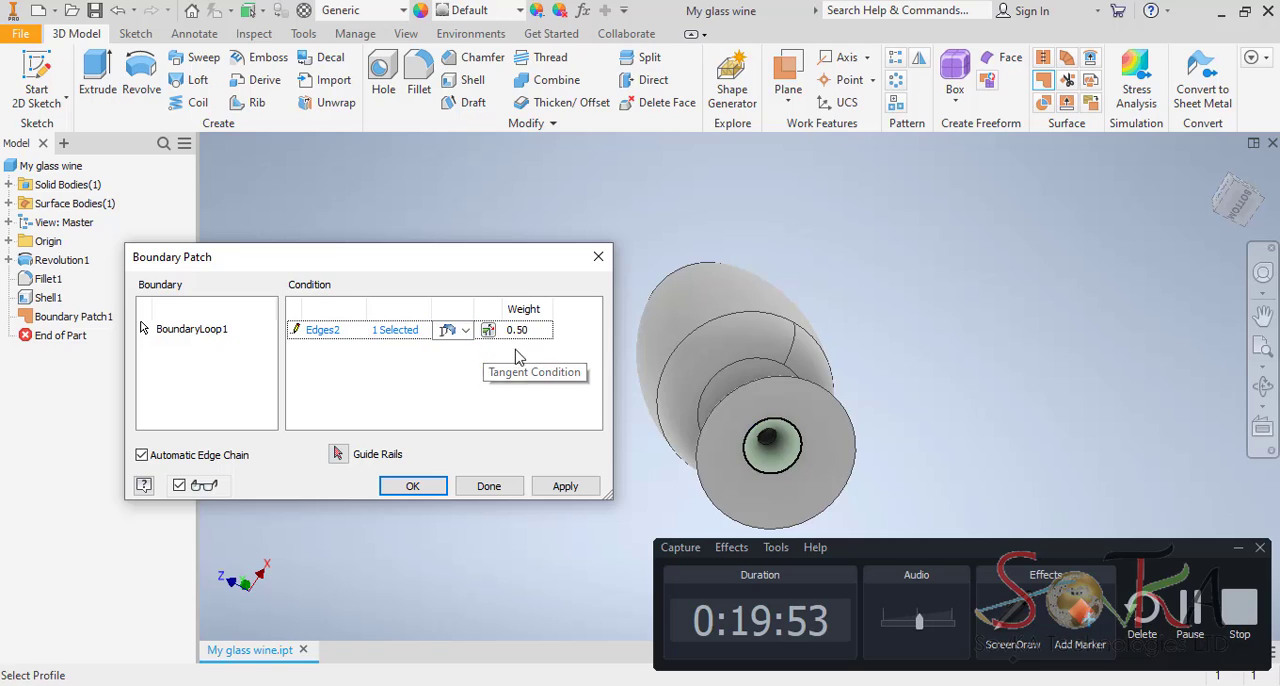
left_click(565, 487)
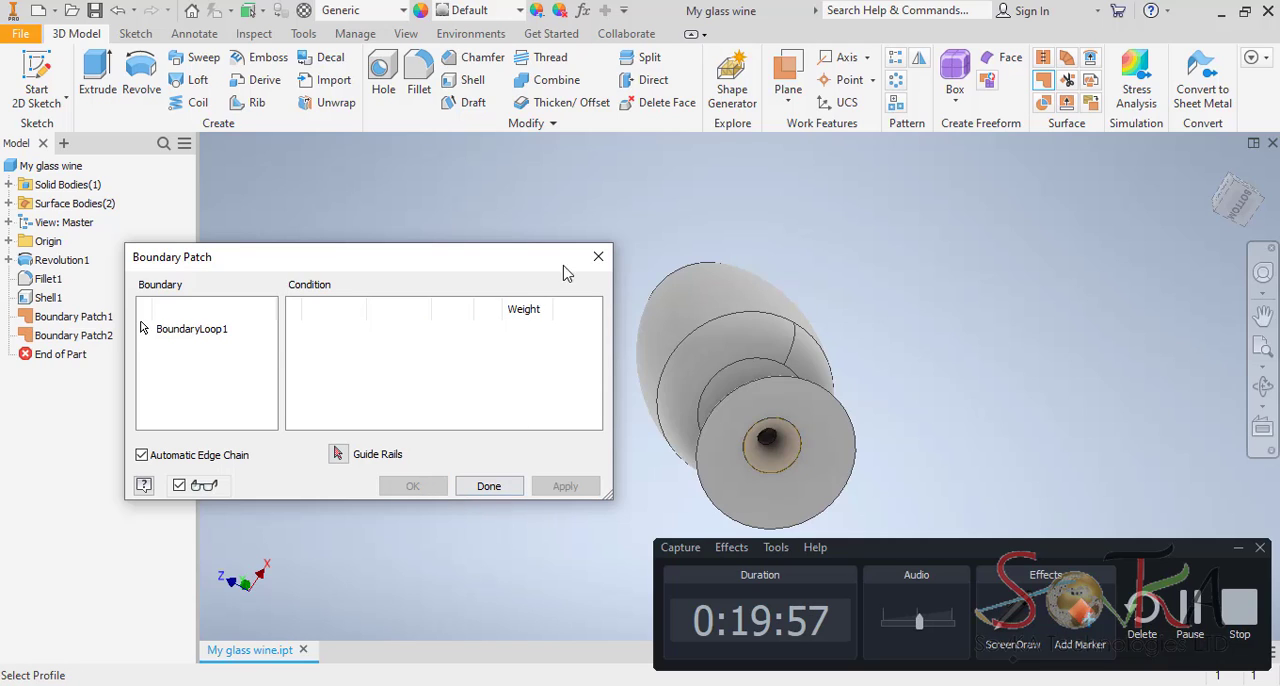
left_click(598, 257)
Examine the patched glass from the side around its stem and base.
left_click(1263, 390)
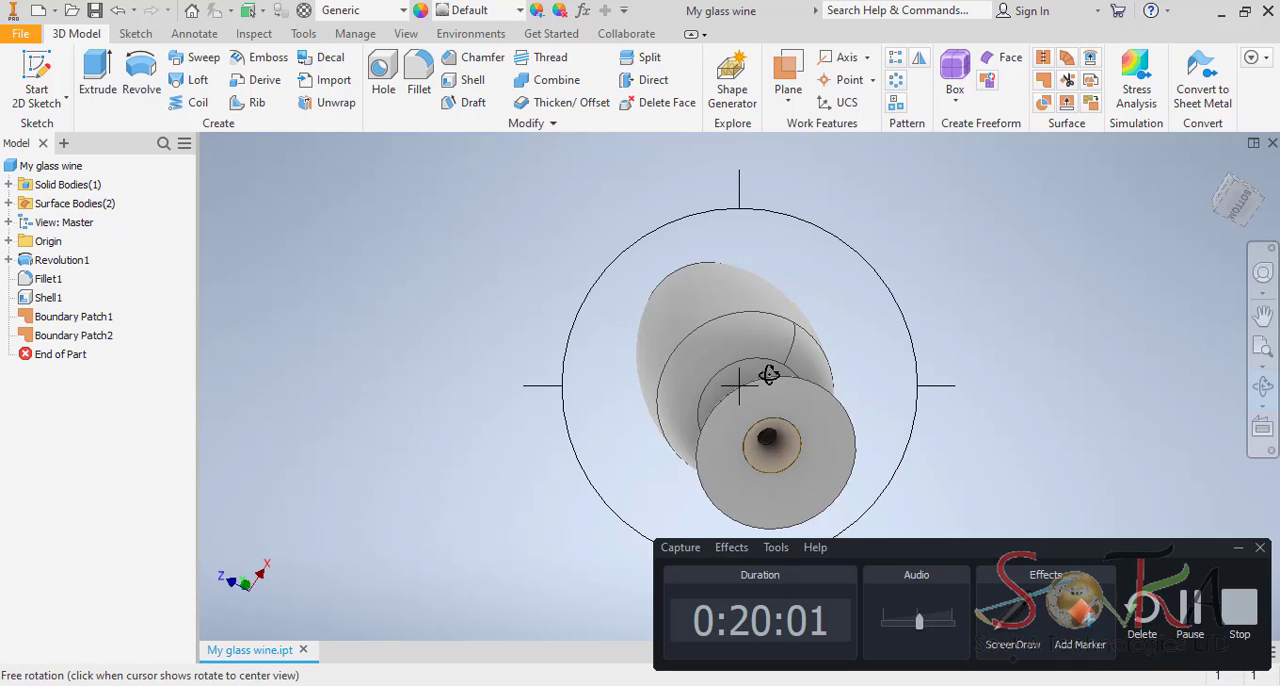
key("Escape")
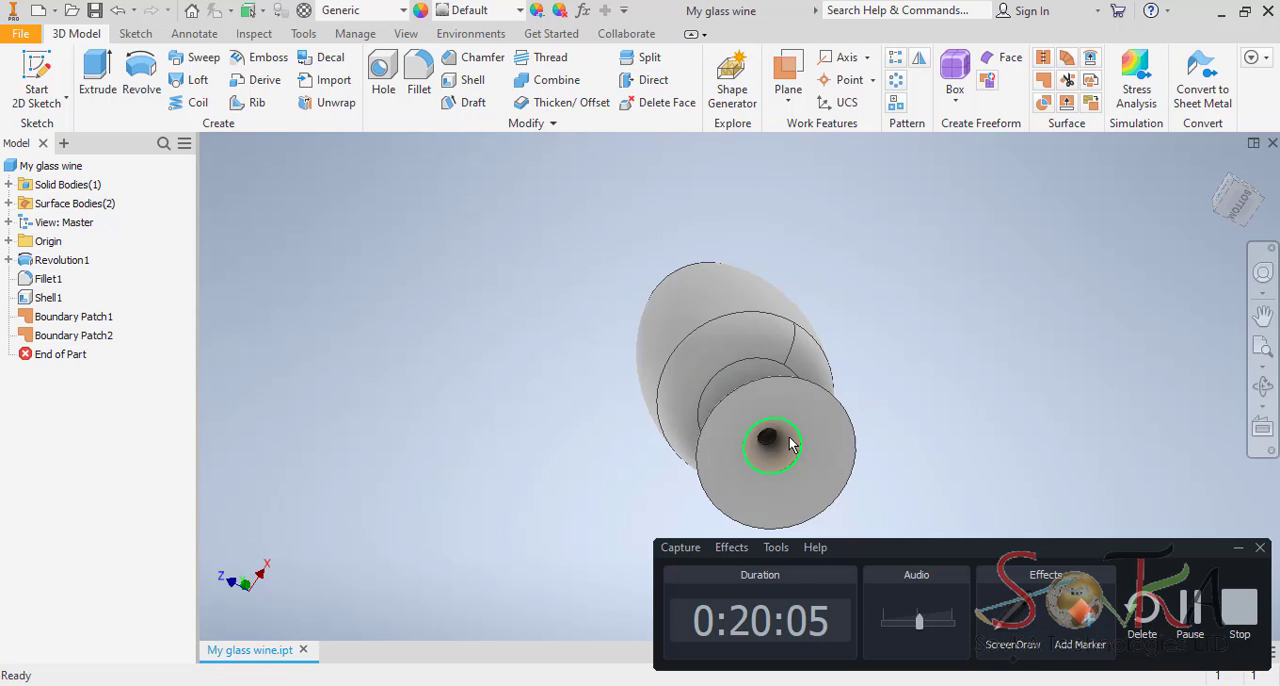
left_click(1264, 387)
left_click_drag(749, 306, 771, 277)
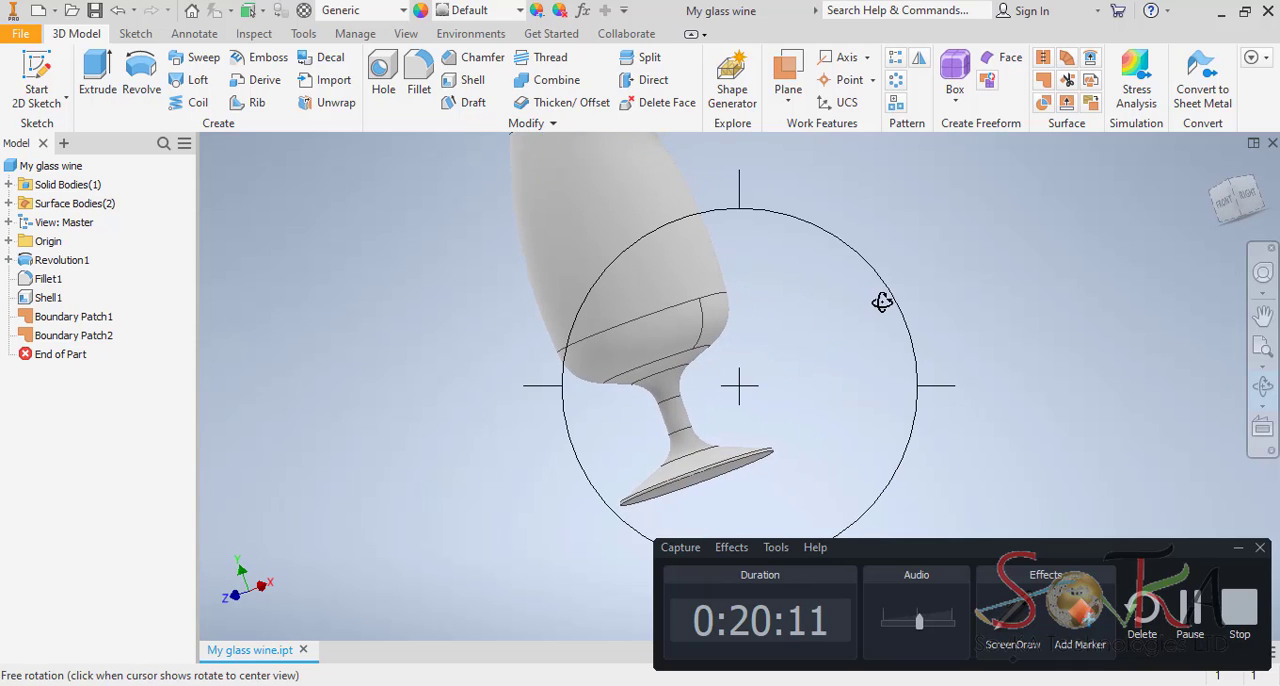
key("Escape")
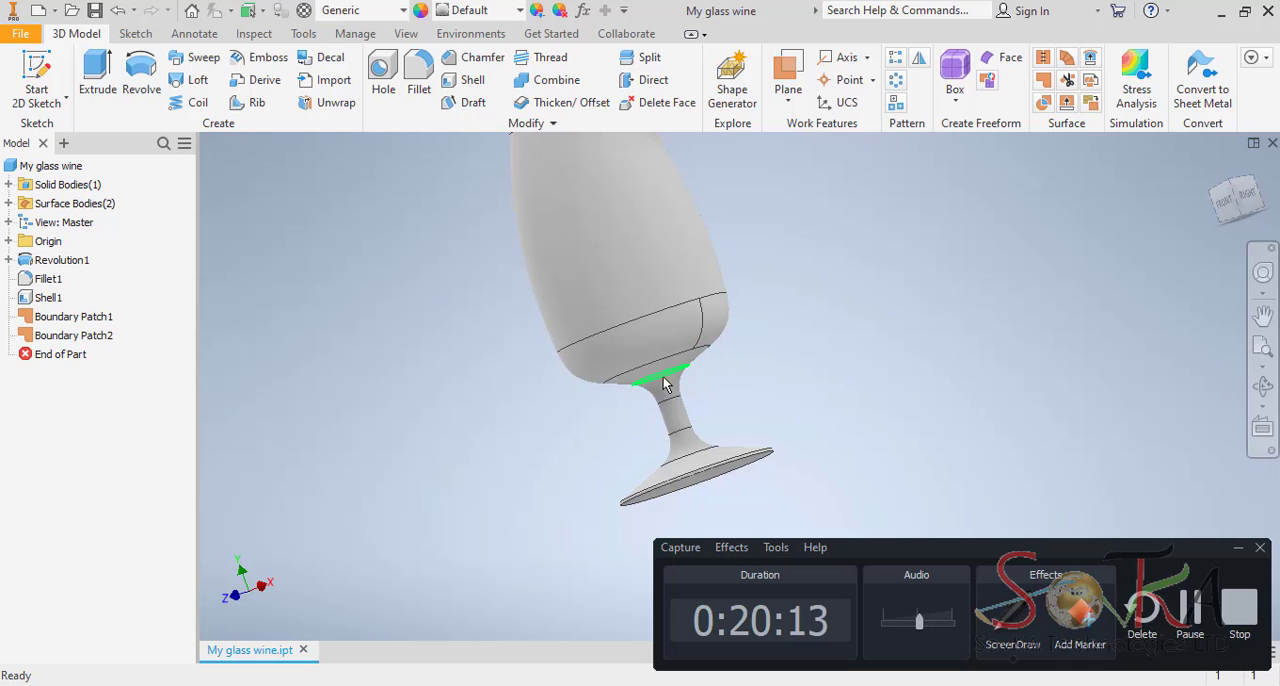
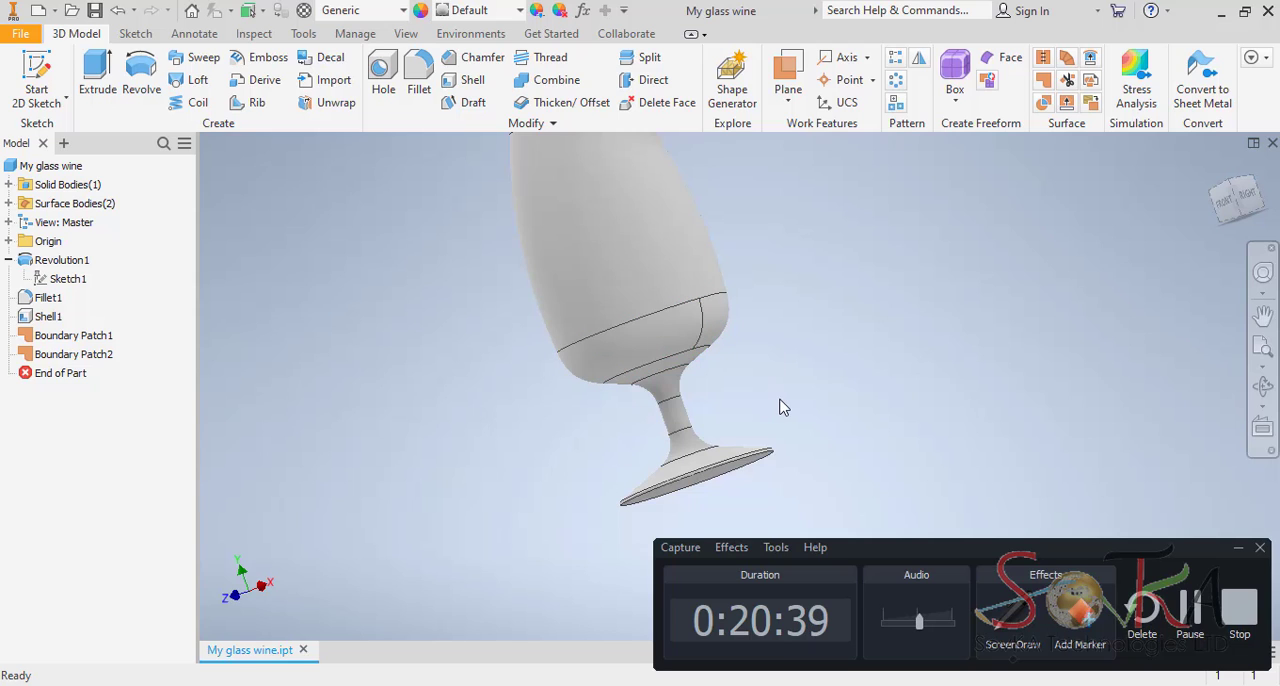
Sculpt the hollow stem into solid material, using the bowl-floor and base boundary patches as the bounding surfaces.
middle_click_drag(586, 291, 706, 410)
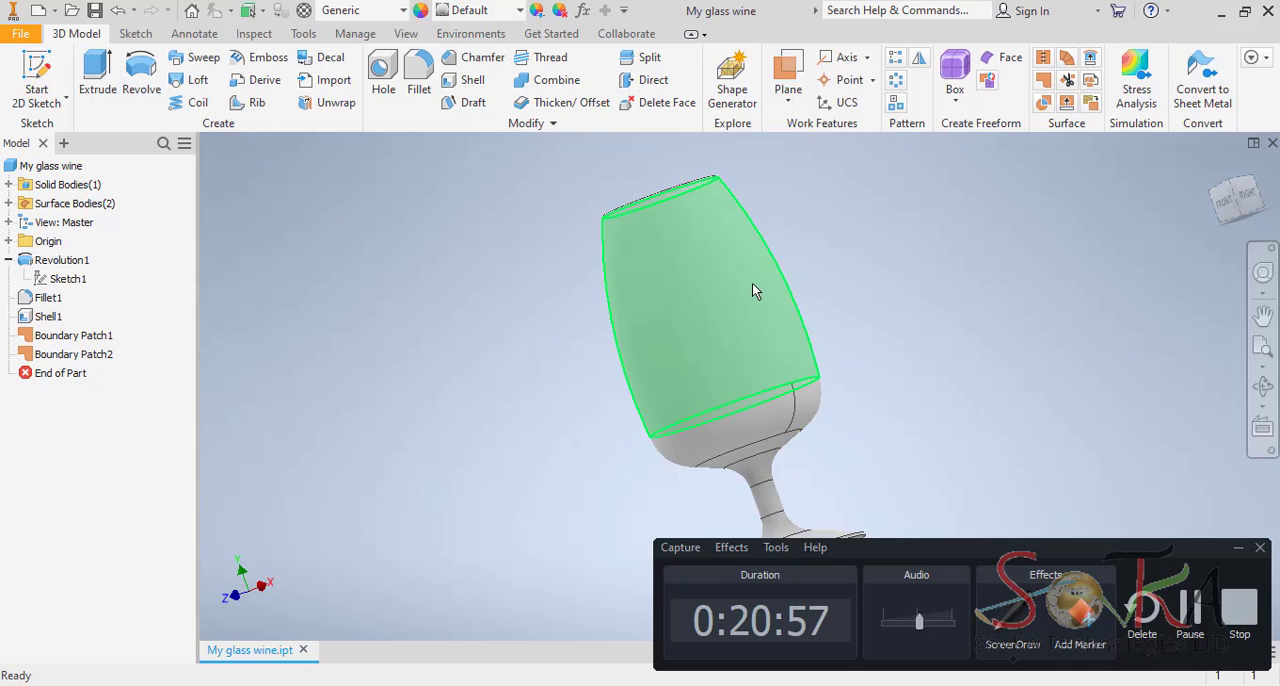
left_click(1262, 387)
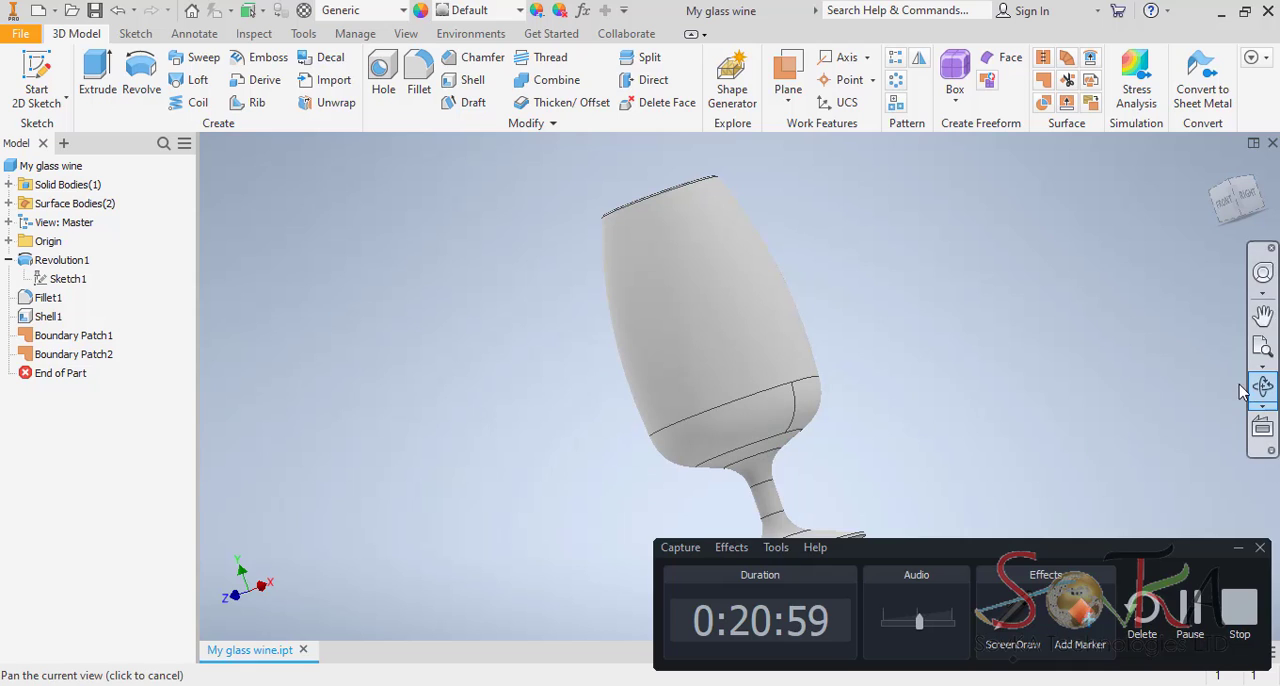
middle_click_drag(754, 404, 695, 324)
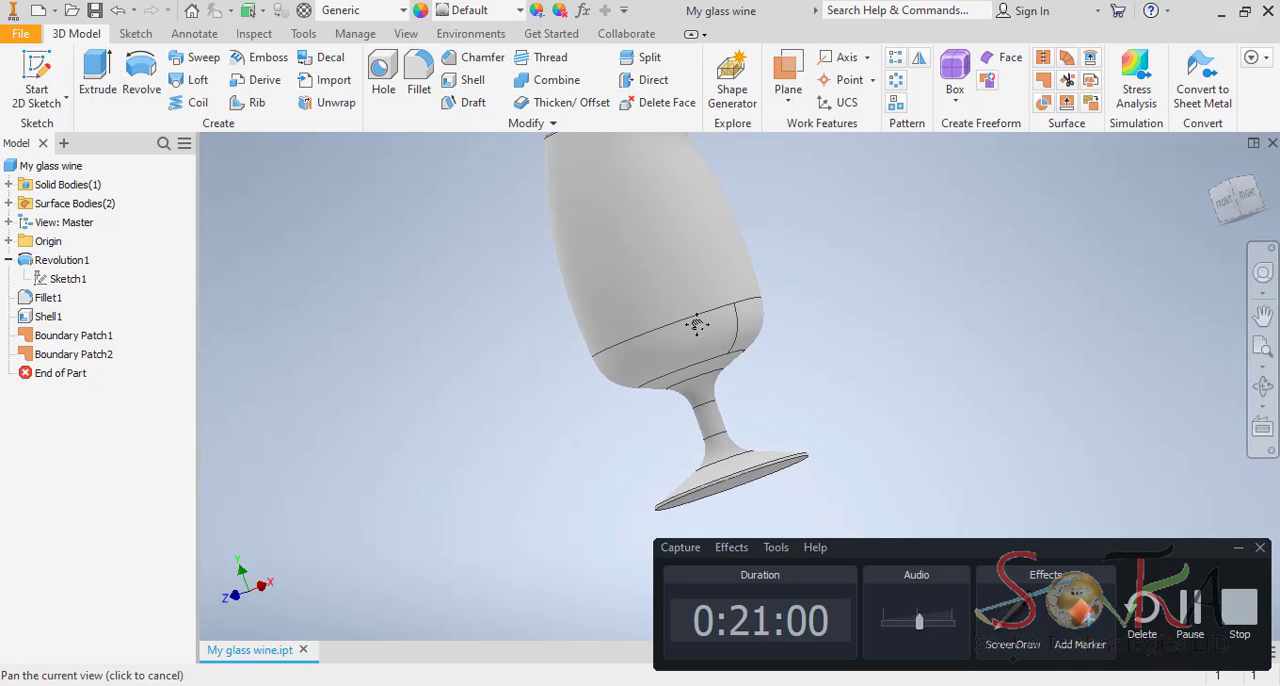
left_click(1264, 389)
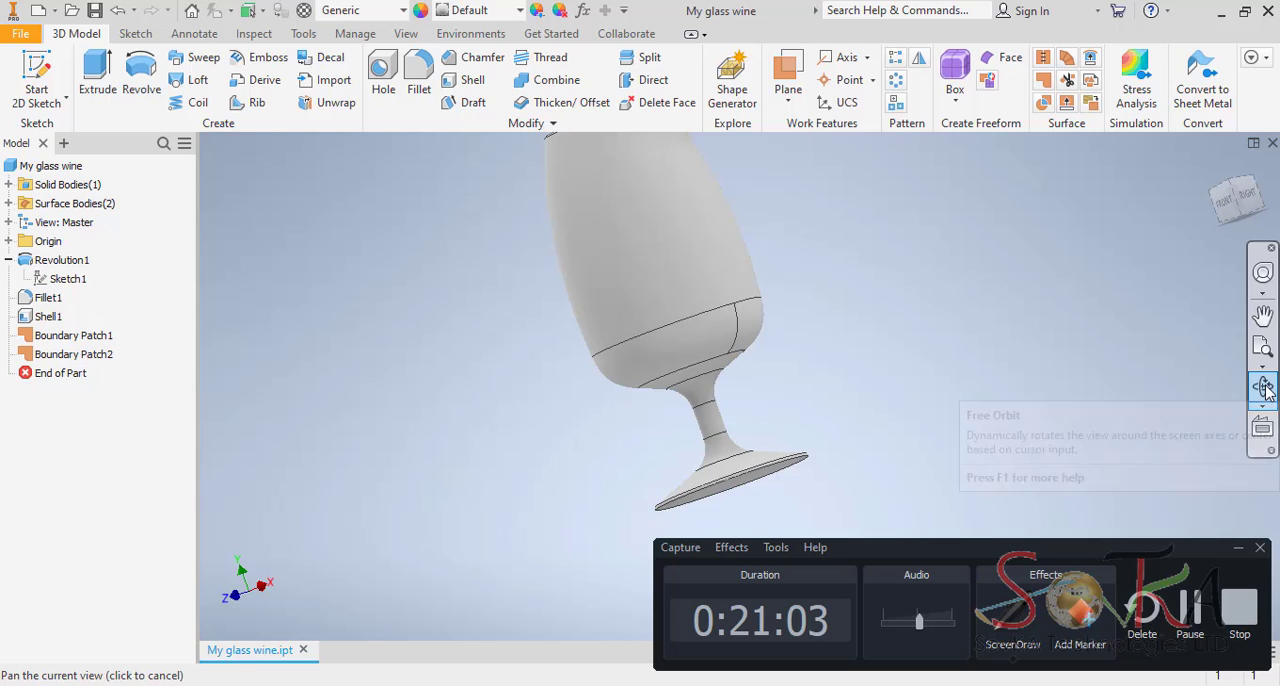
left_click(1265, 390)
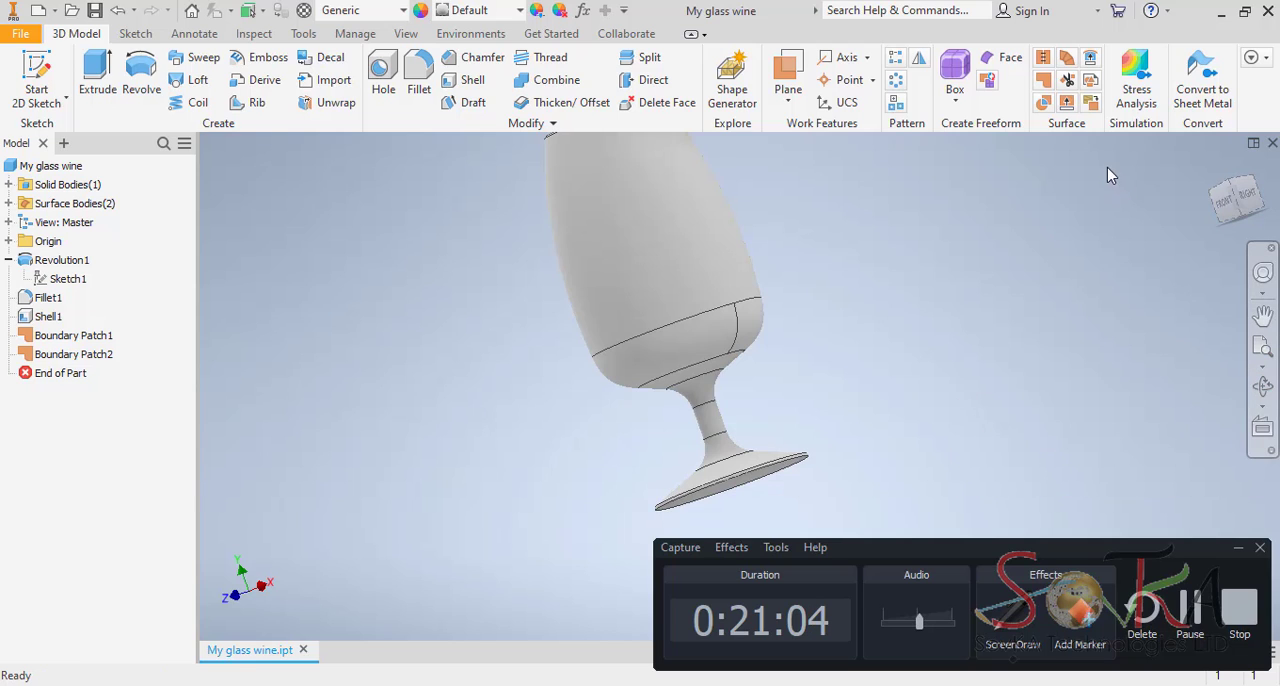
left_click(1045, 103)
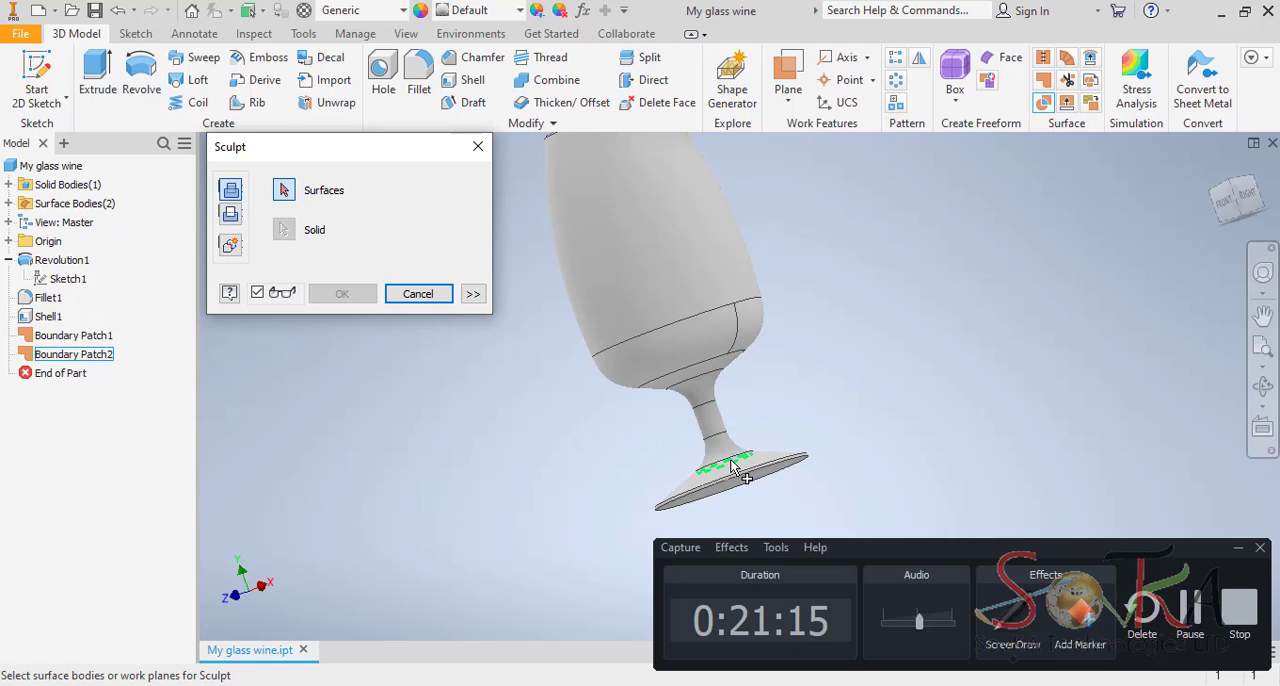
left_click(75, 335)
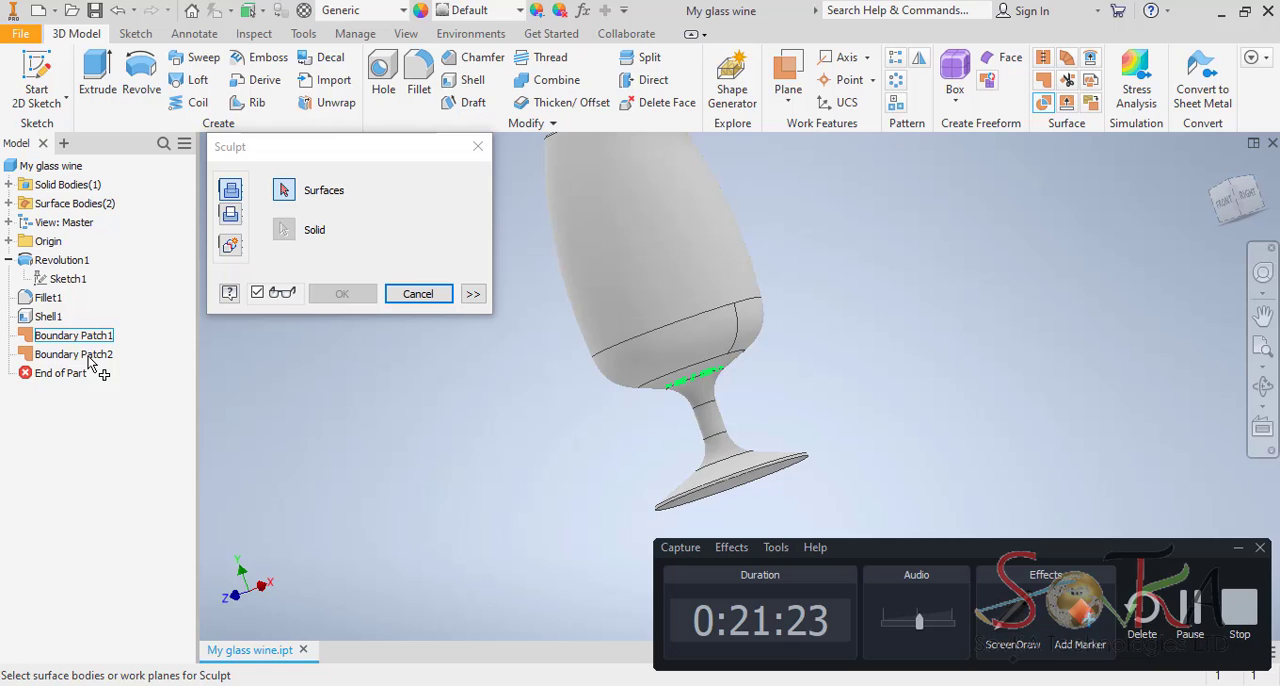
left_click(88, 358)
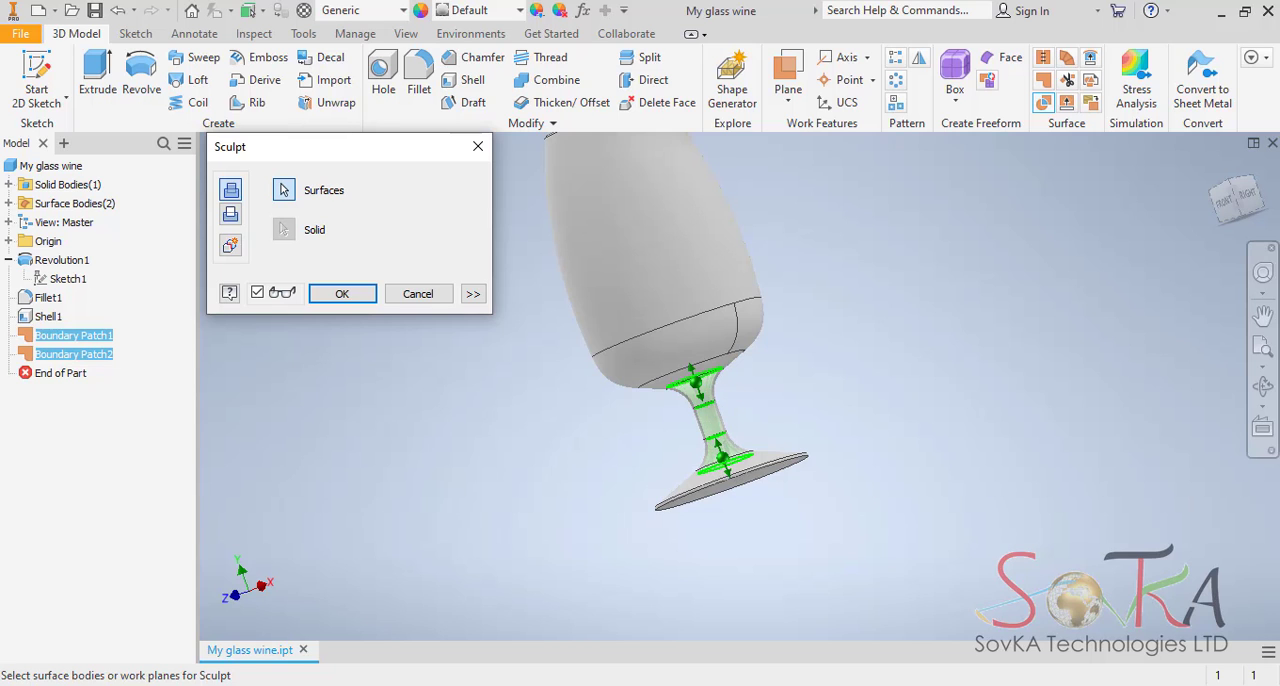
left_click(1263, 387)
mouse_move(706, 432)
left_mouse_down()
mouse_move(649, 357)
mouse_move(600, 434)
mouse_move(654, 474)
mouse_move(883, 280)
mouse_move(903, 214)
mouse_move(605, 354)
mouse_move(520, 322)
left_mouse_up()
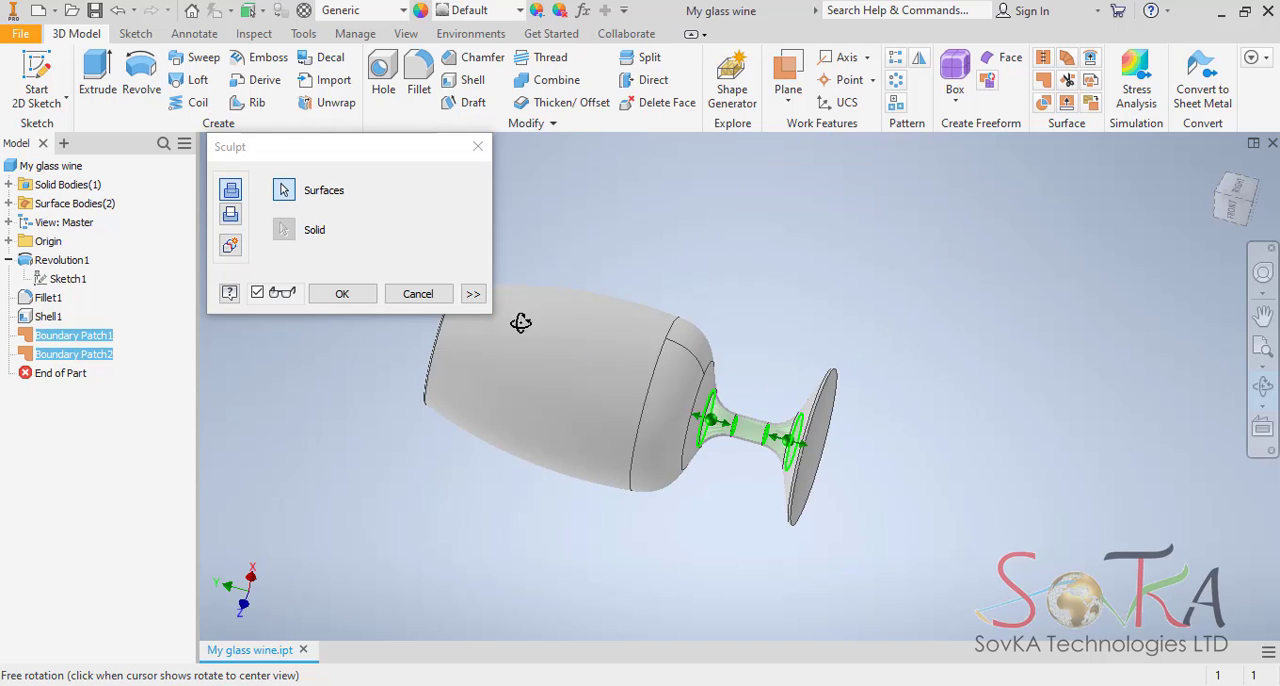
left_click(342, 294)
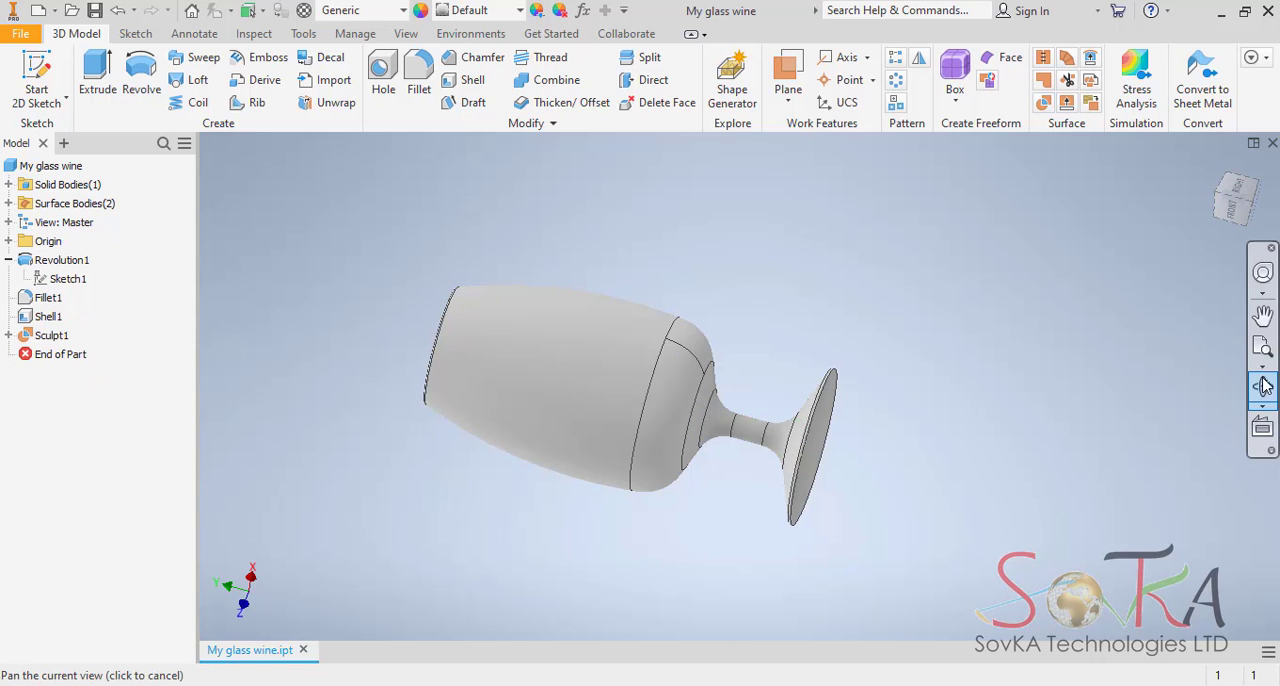
Examine the sculpted glass from the side, down into the bowl and at an angle over its base.
left_click_drag(790, 348, 745, 380)
left_click(1214, 168)
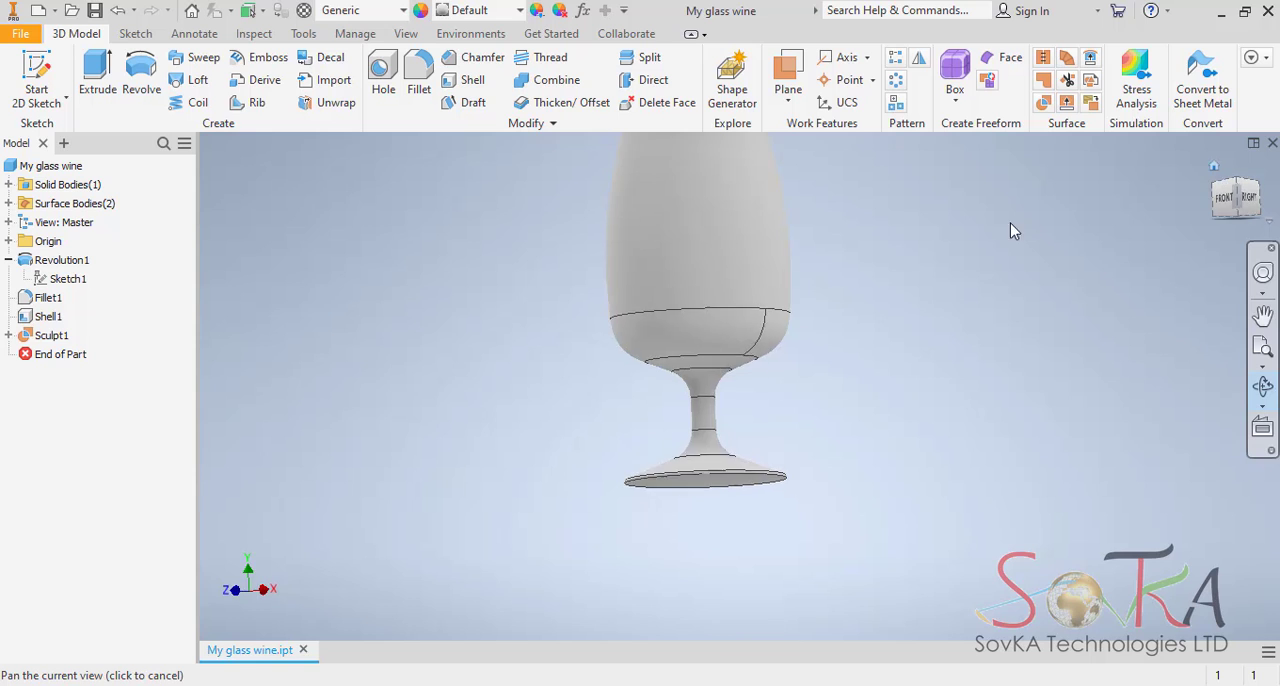
left_click_drag(766, 249, 762, 345)
scroll(736, 400, "up", 4)
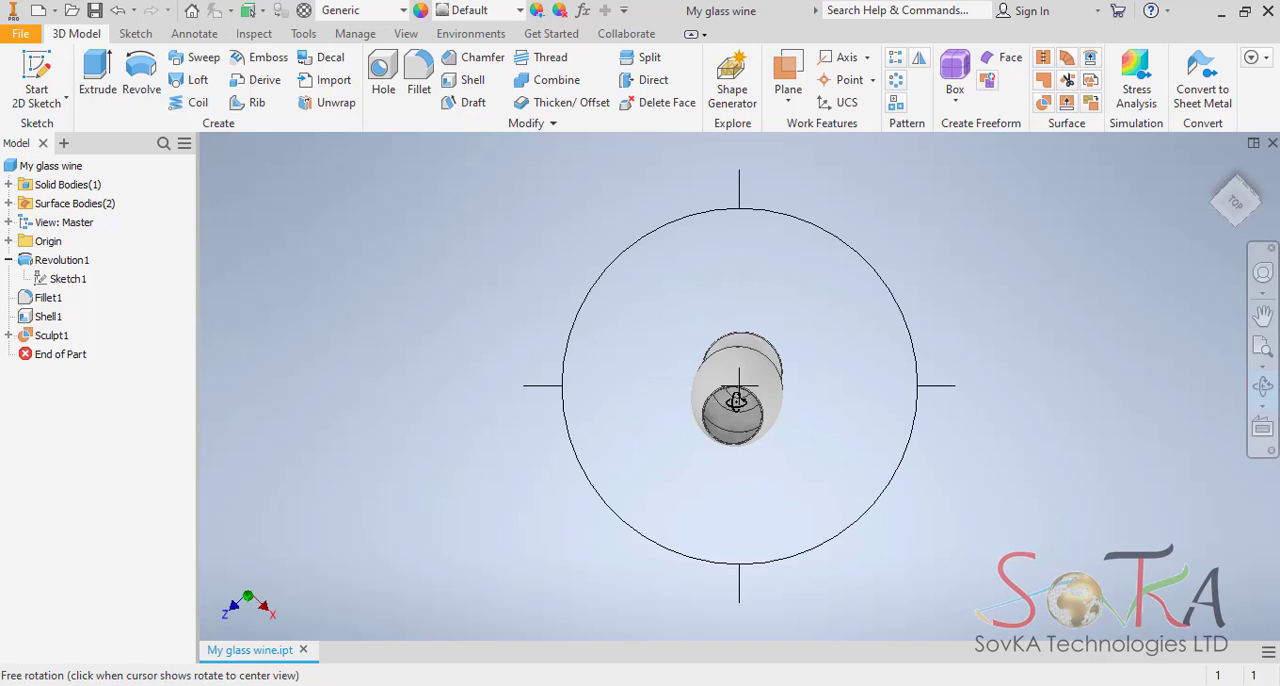
scroll(736, 403, "down", 8)
left_click_drag(736, 403, 736, 428)
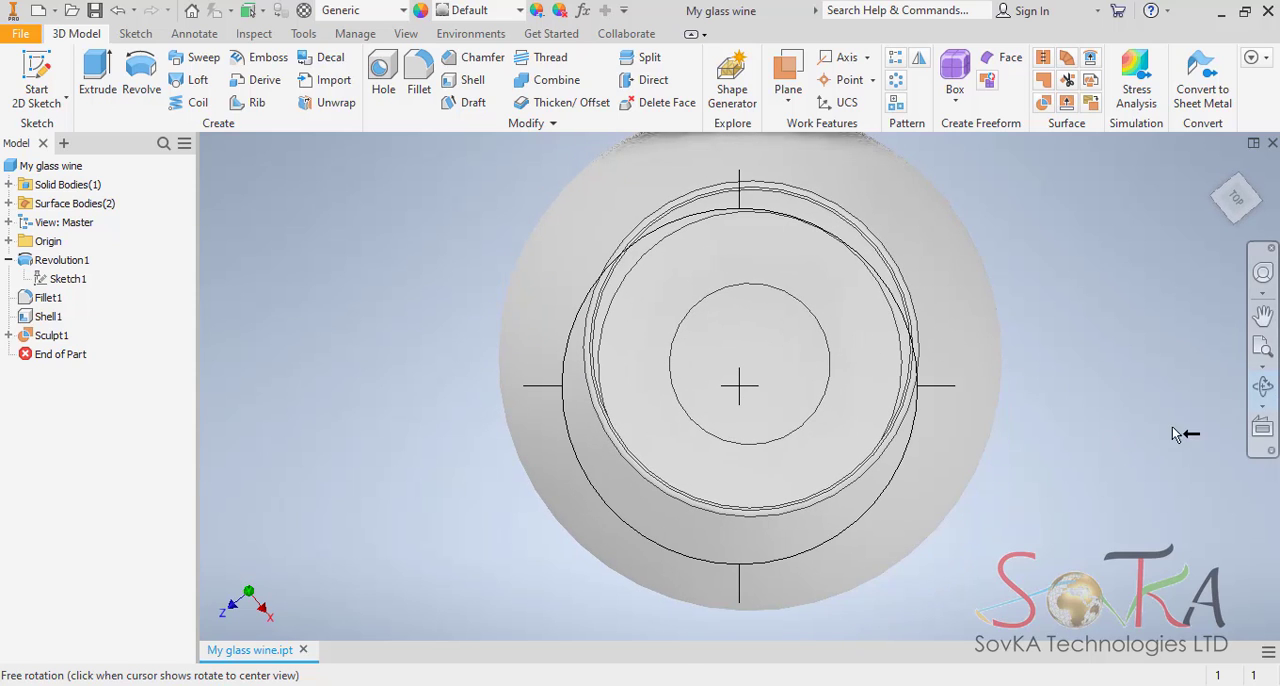
left_click(1263, 387)
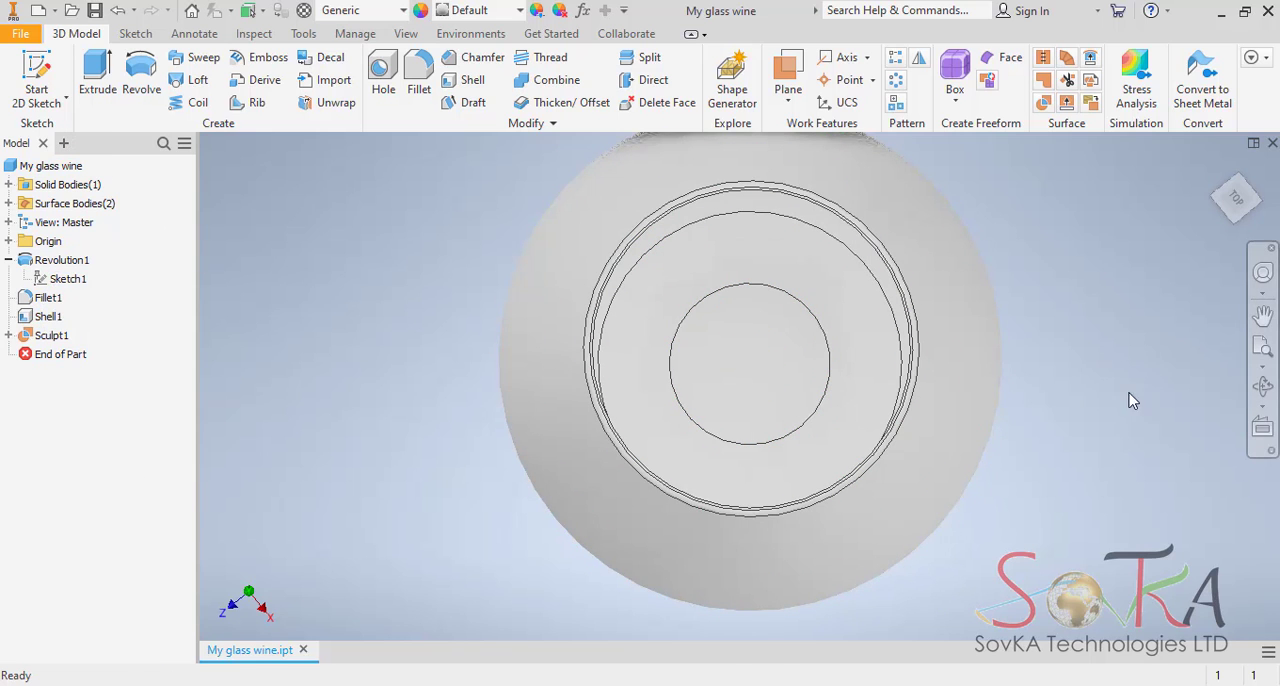
left_click(1263, 387)
left_click_drag(973, 430, 915, 330)
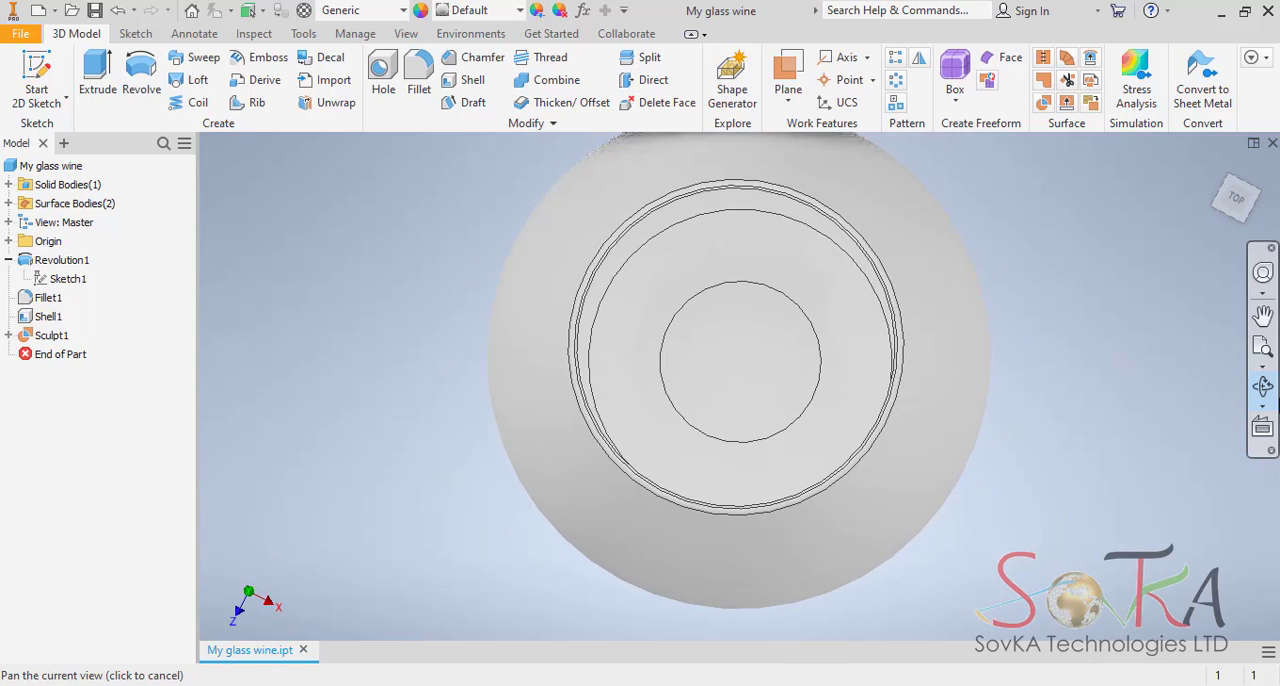
left_click(1253, 218)
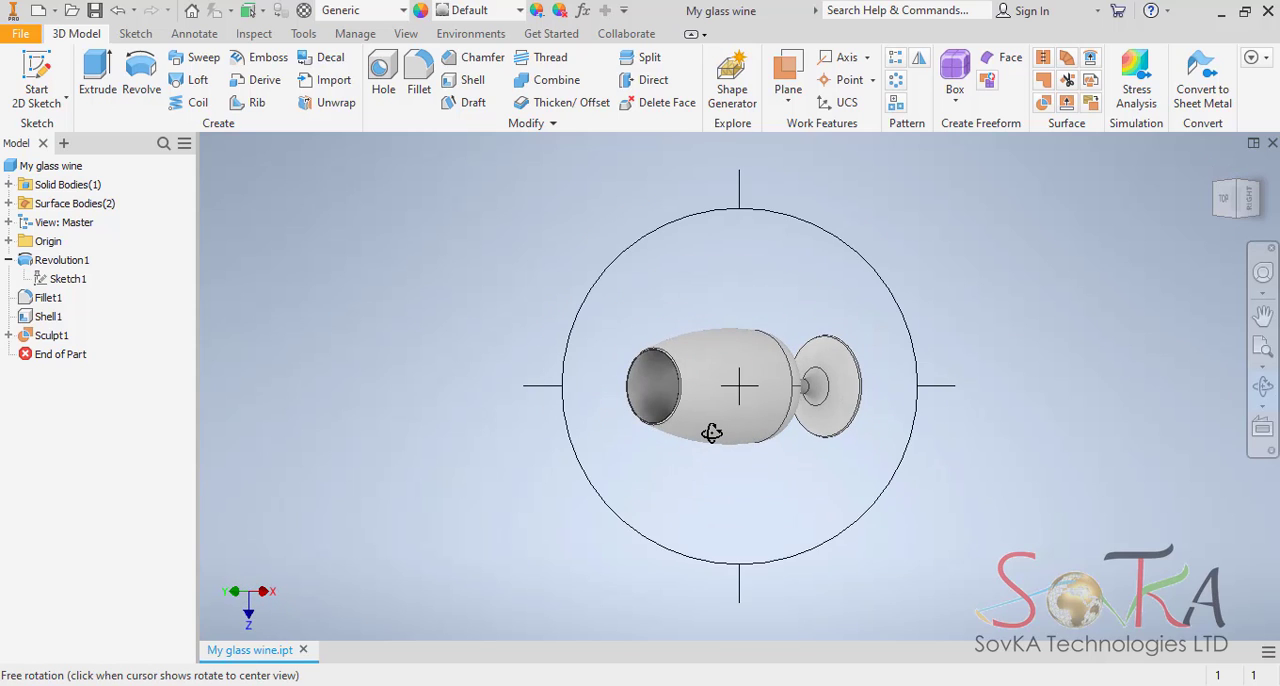
left_click(711, 433)
key("Escape")
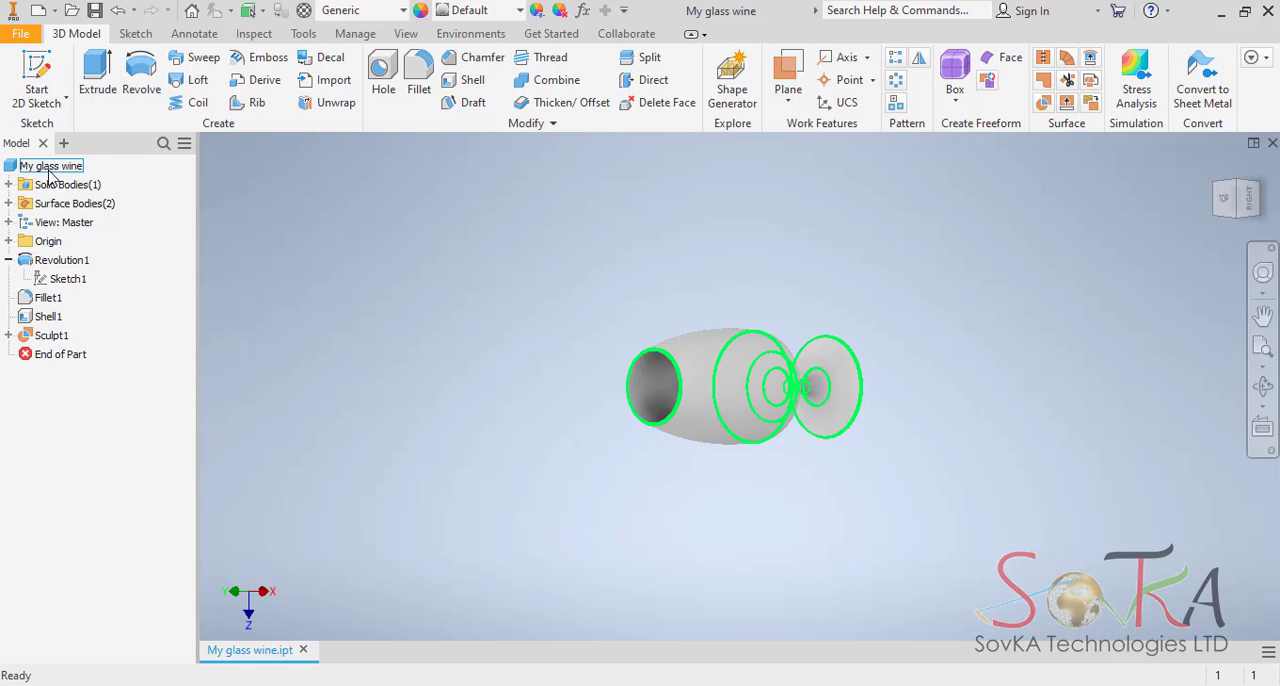
Calculate the physical properties of the My glass wine part in its iProperties and review the mass, area and volume.
left_click(40, 170)
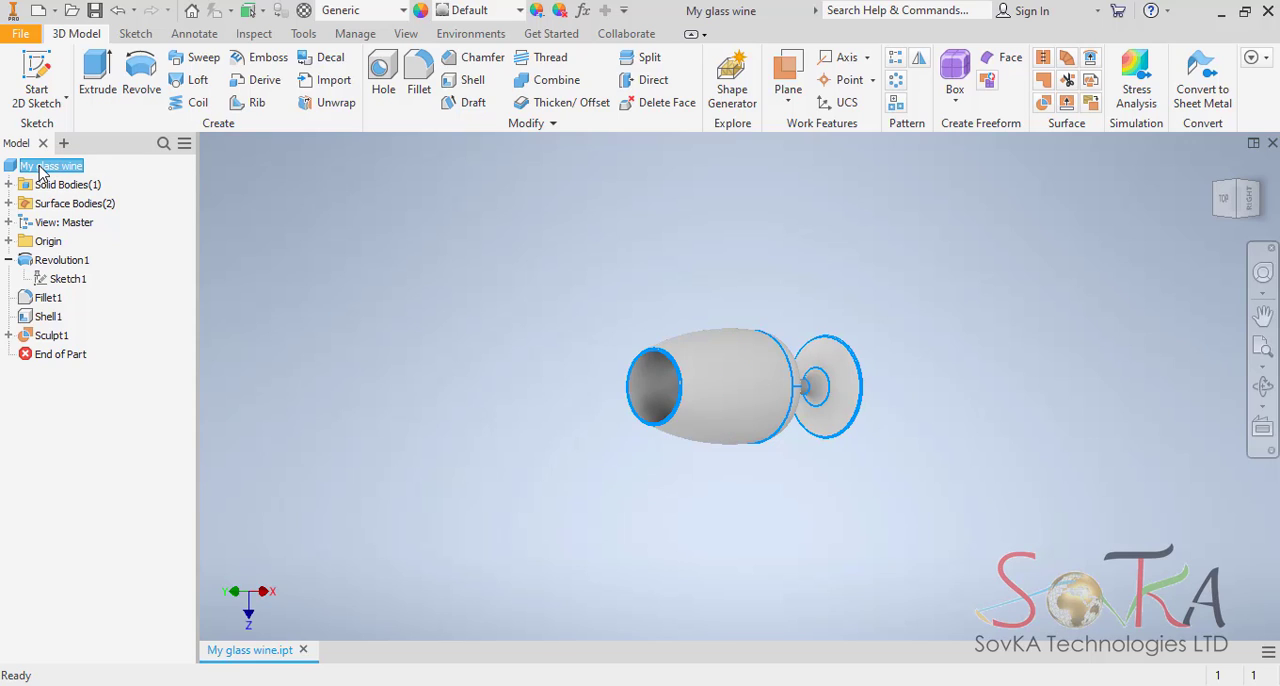
right_click(40, 172)
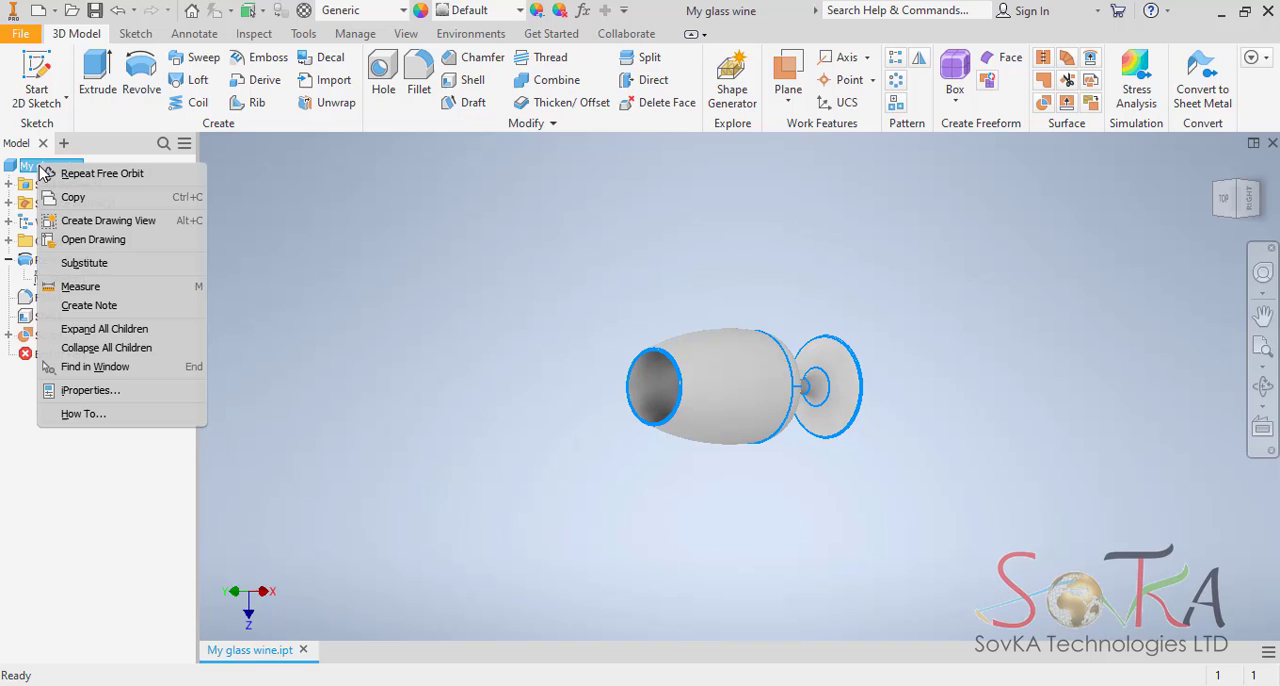
left_click(84, 391)
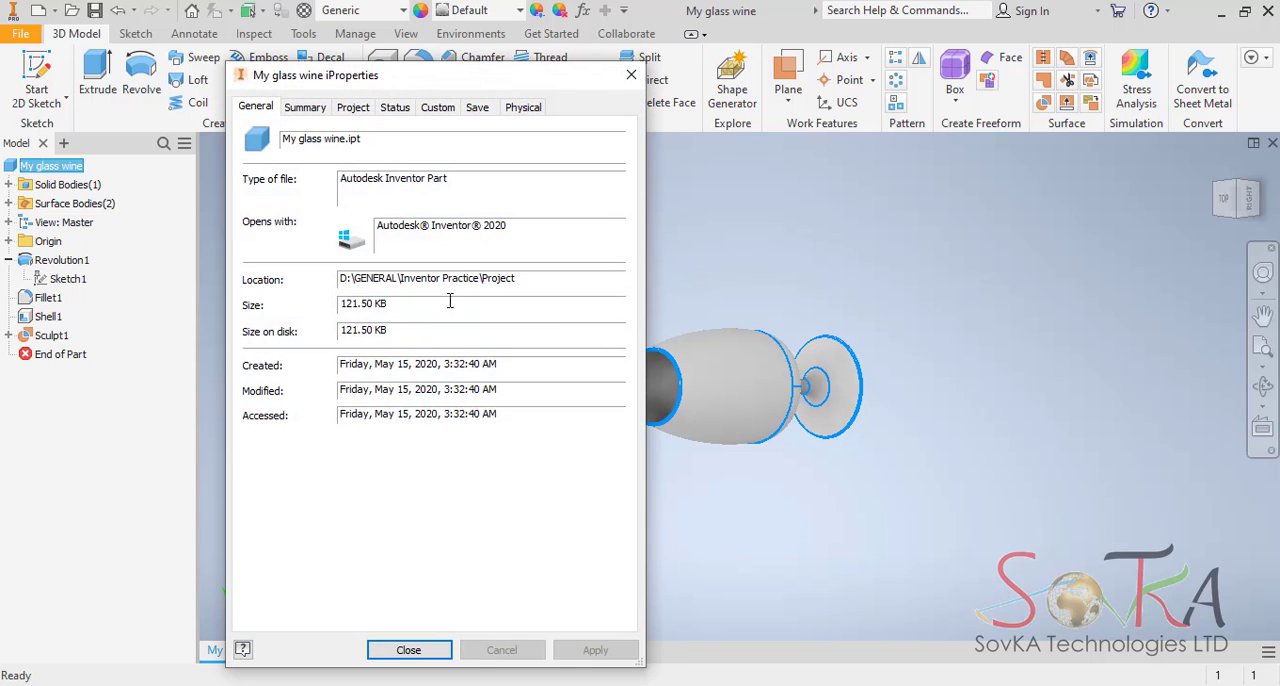
left_click(531, 110)
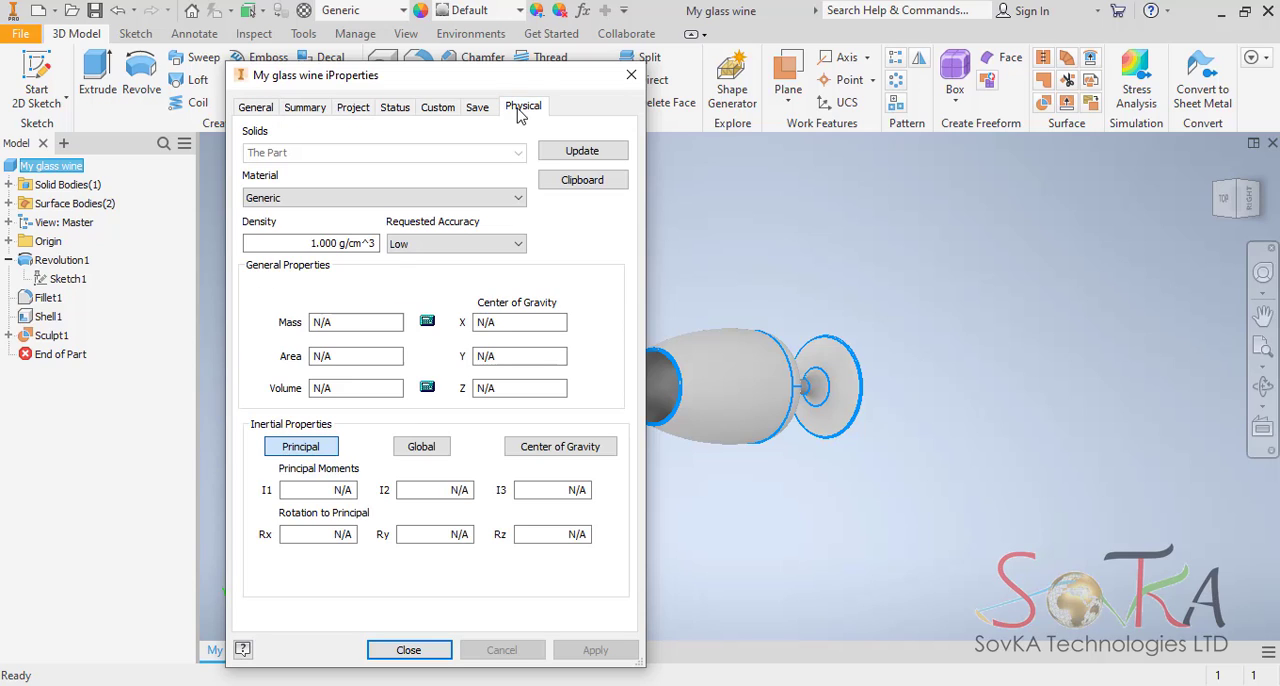
left_click(306, 110)
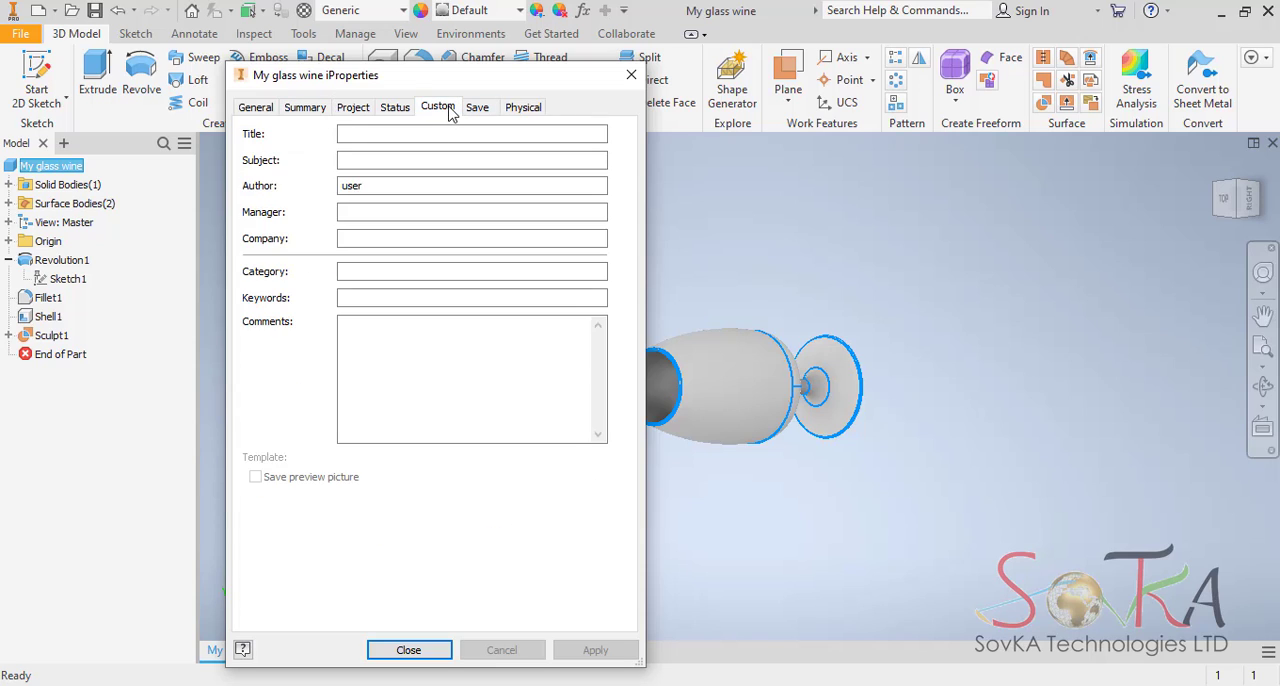
left_click(440, 110)
left_click(522, 110)
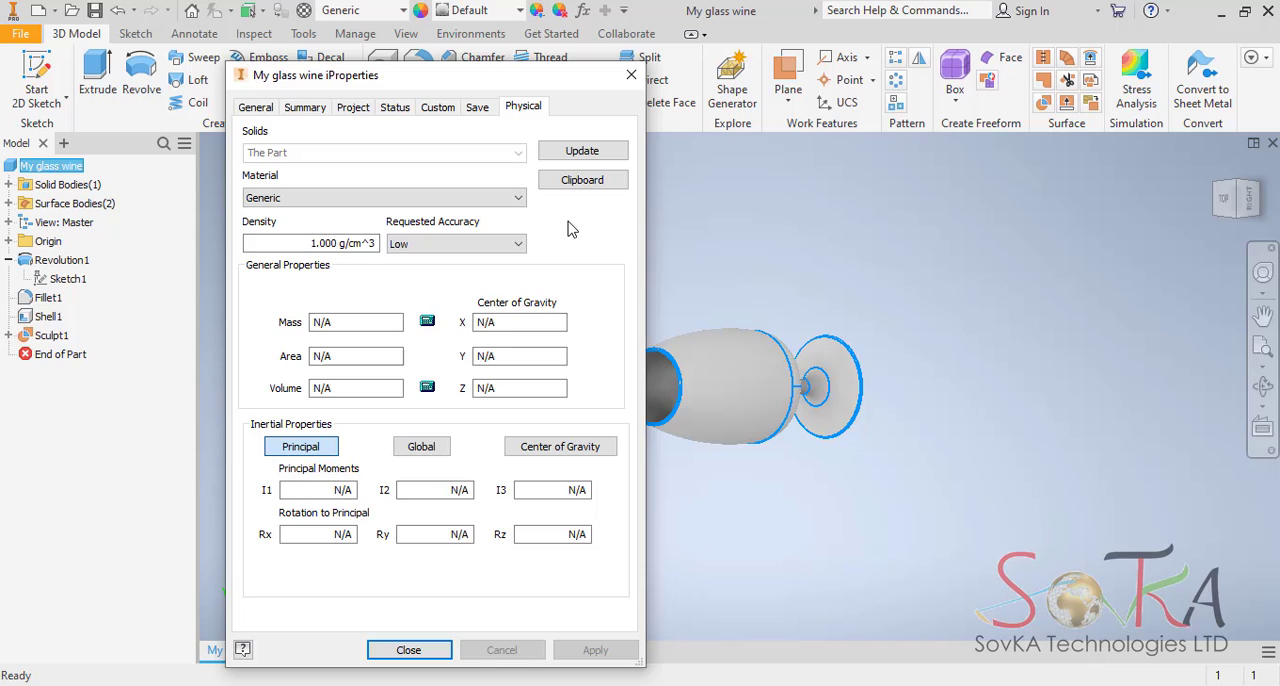
left_click(585, 155)
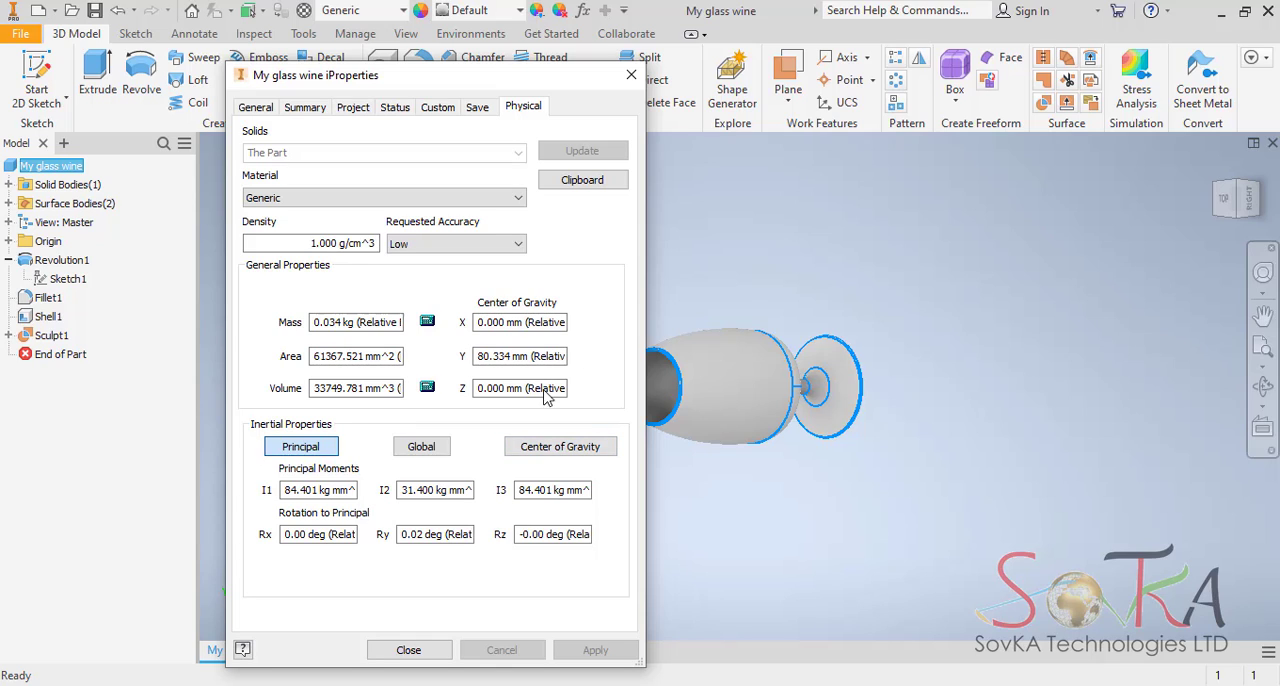
left_click_drag(585, 88, 617, 176)
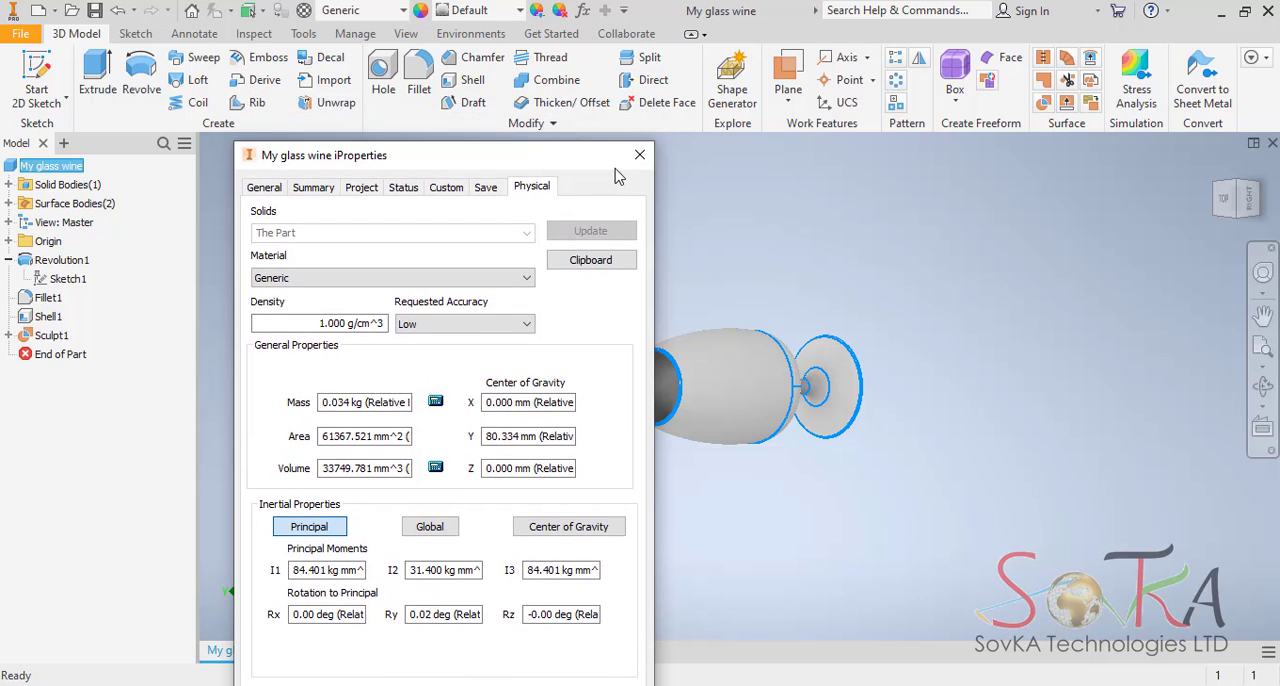
left_click(639, 157)
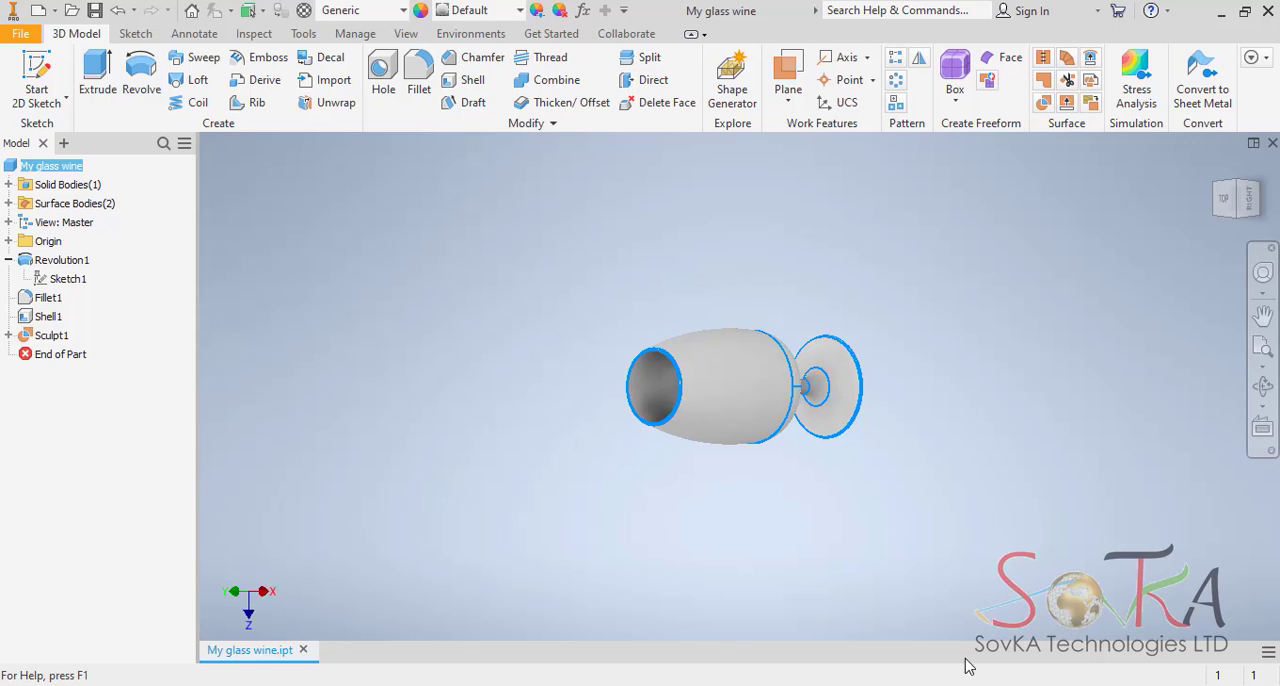
Assign the Glass material from the Autodesk Material Library to the wine glass part.
mouse_move(807, 685)
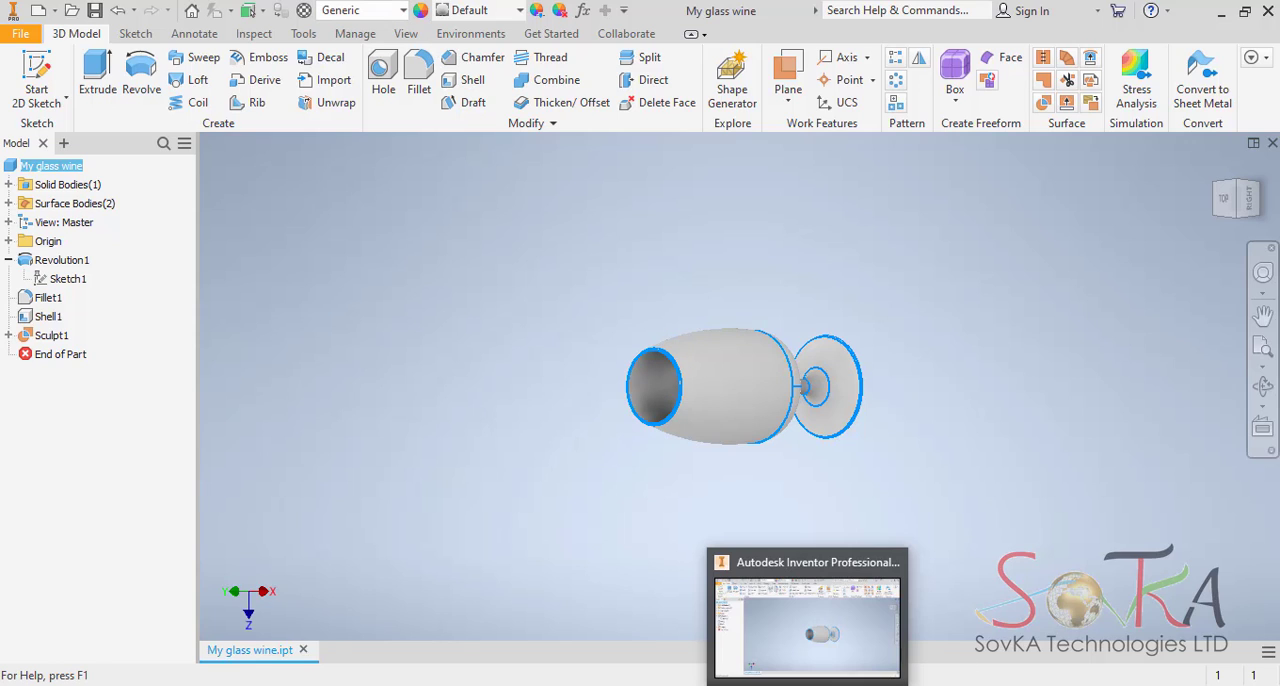
left_click(852, 685)
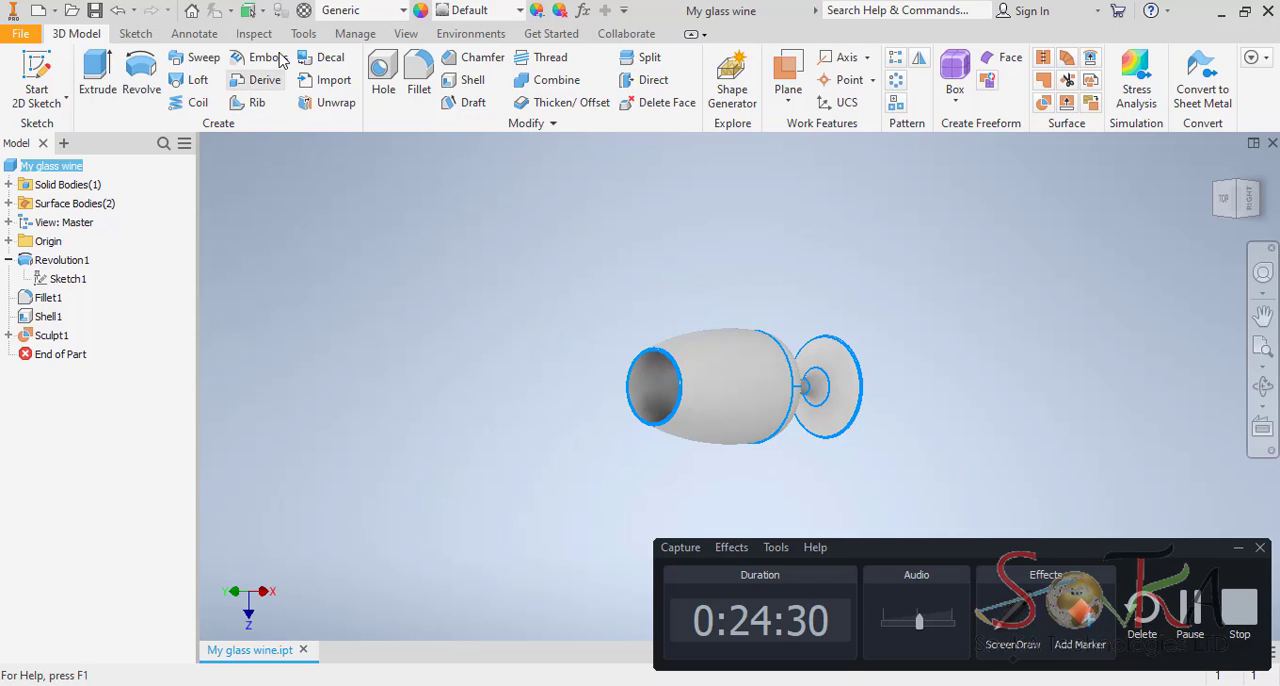
left_click(403, 12)
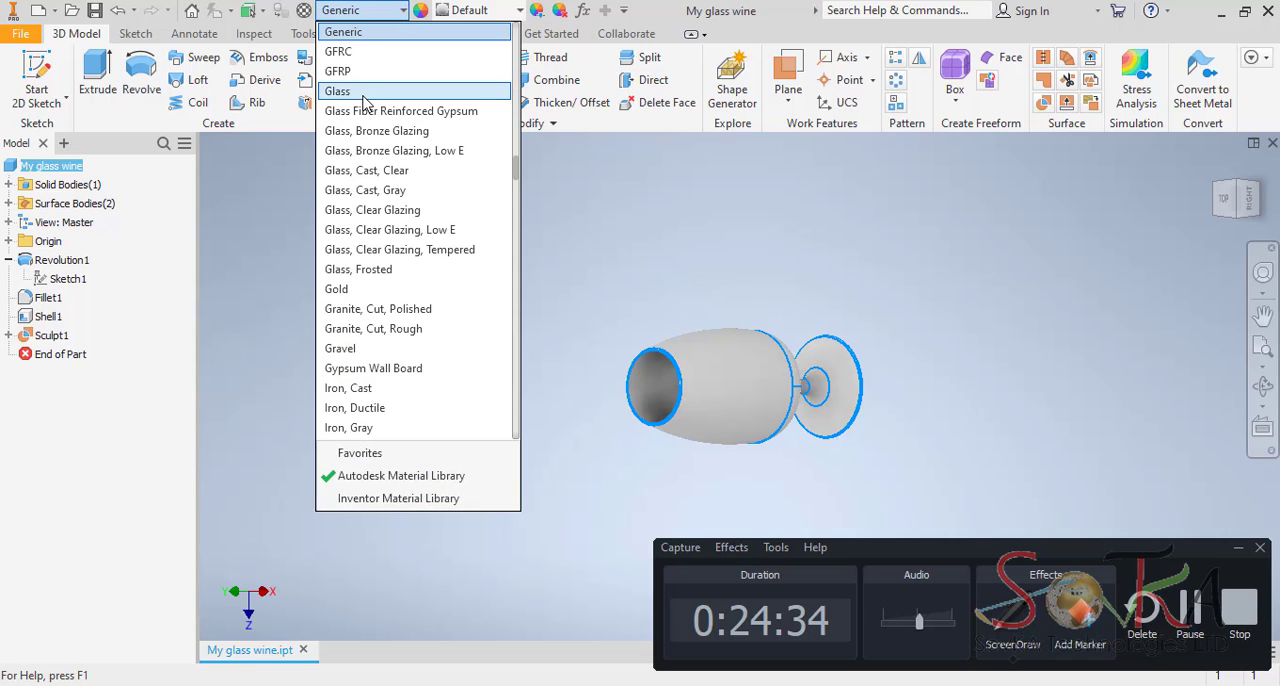
left_click(340, 91)
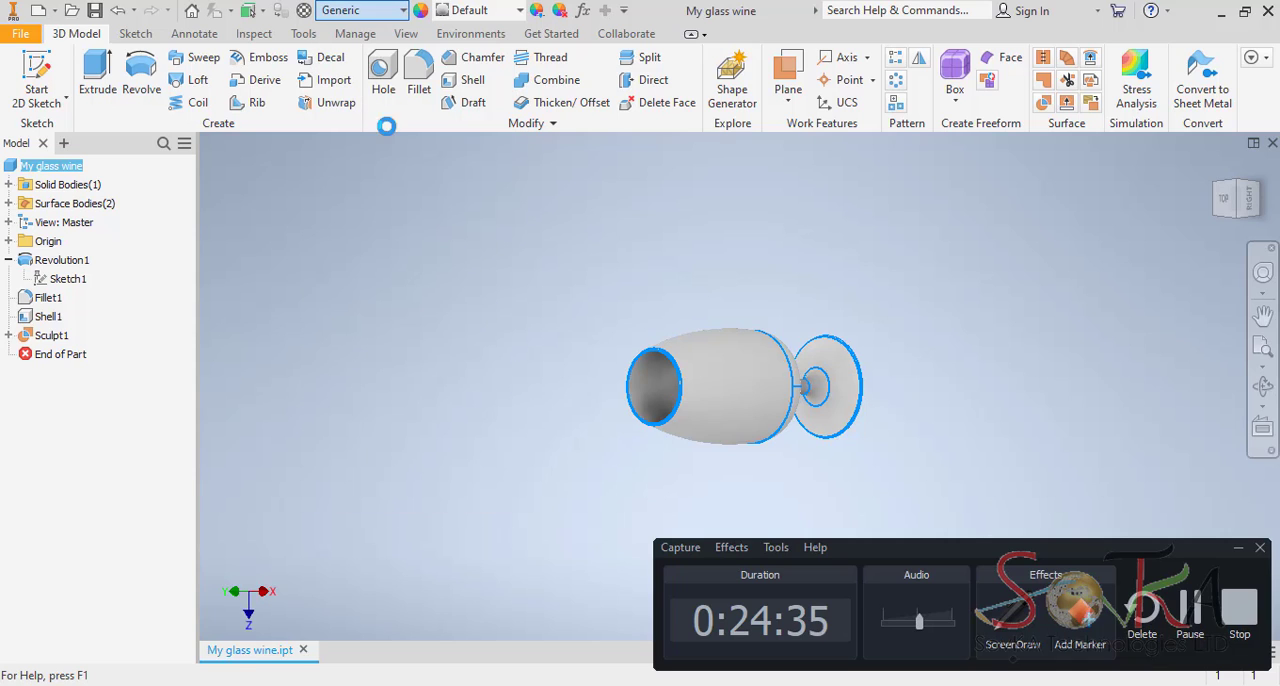
Display the wine glass in the Realistic visual style and deselect the part.
left_click(1263, 385)
left_click_drag(694, 417, 790, 345)
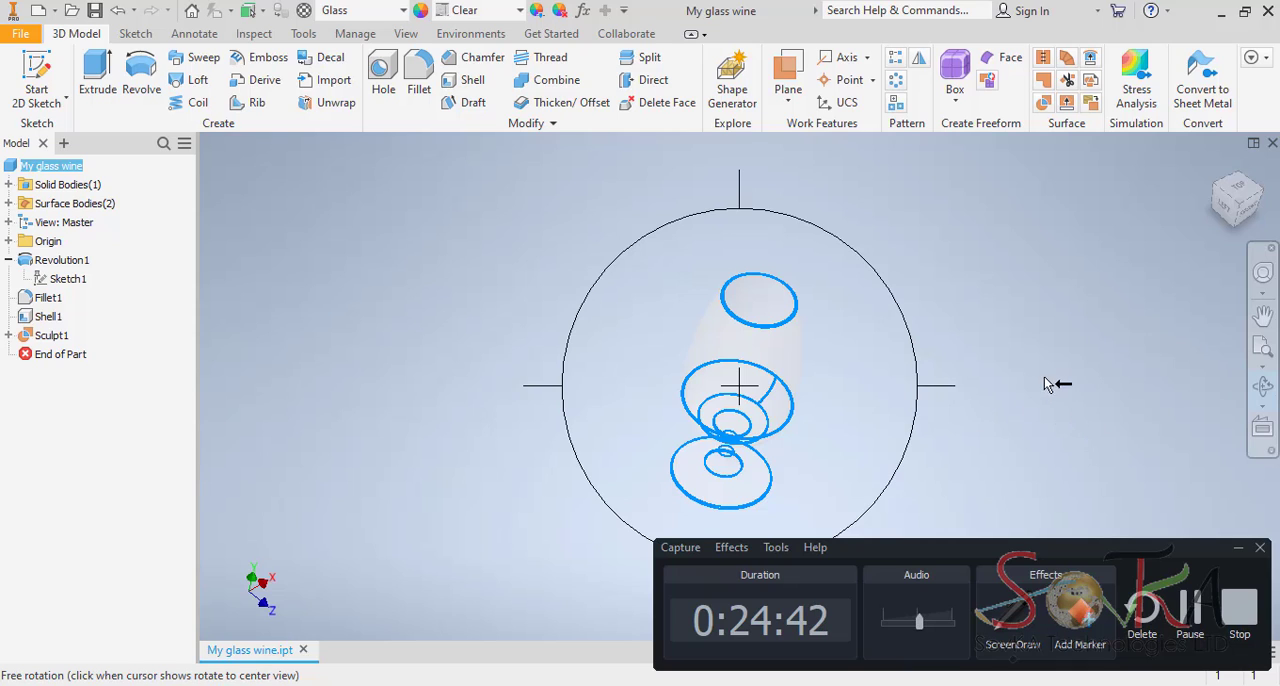
left_click(1263, 385)
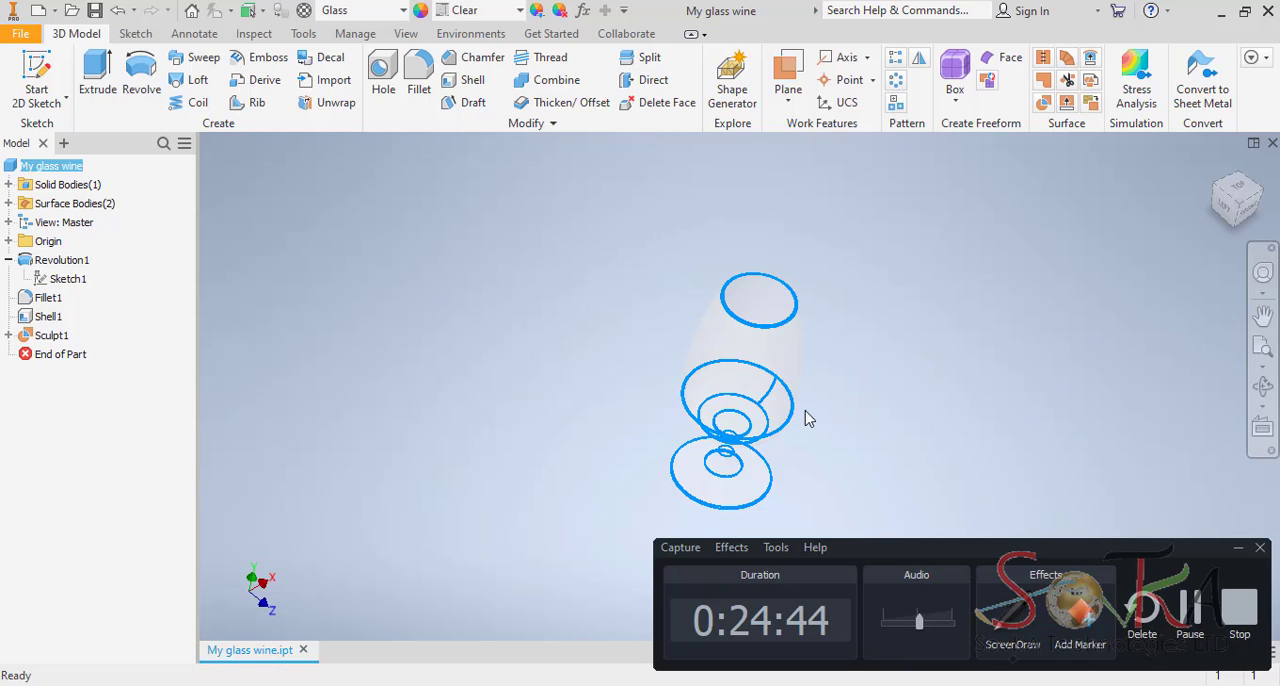
scroll(808, 418, "up", 3)
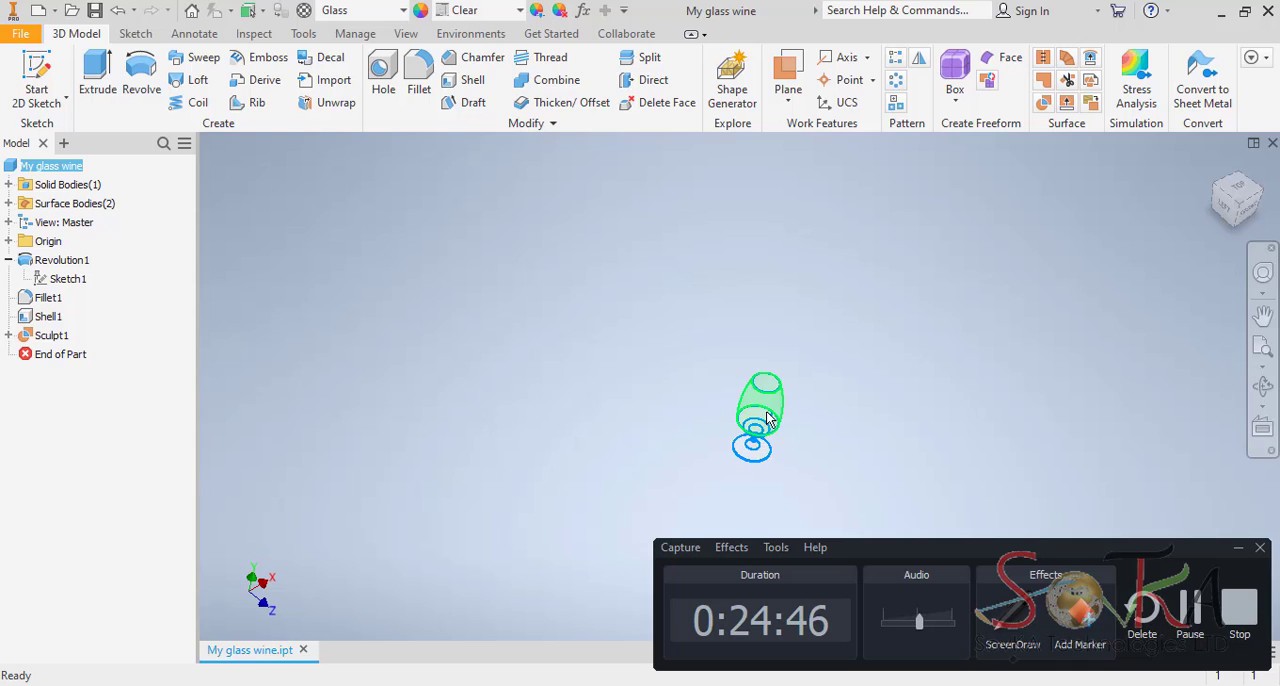
middle_click_drag(767, 412, 714, 374)
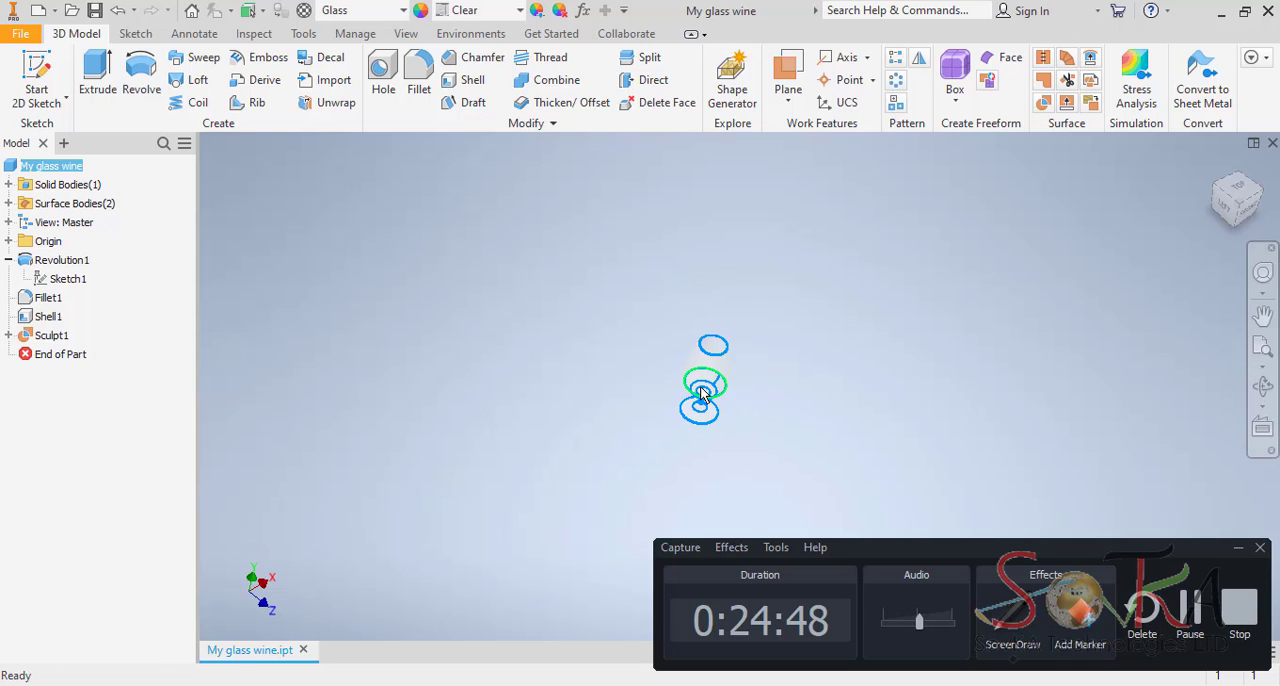
left_click(405, 35)
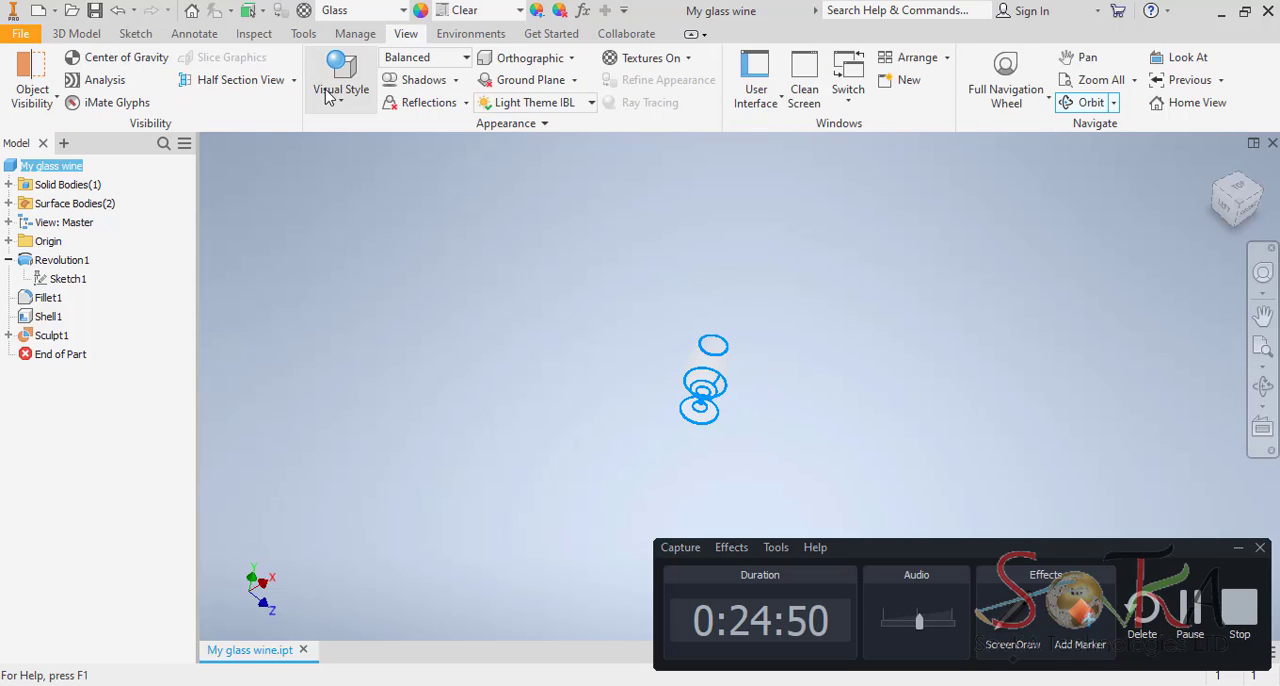
left_click(343, 106)
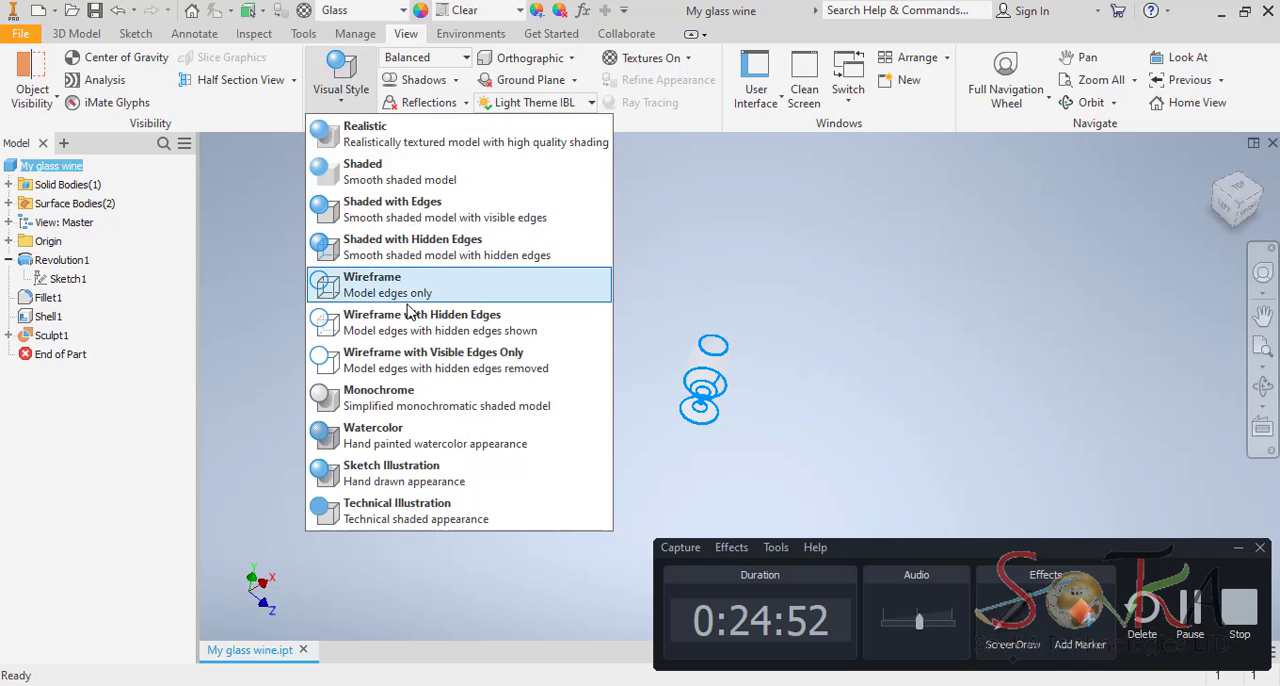
left_click(400, 134)
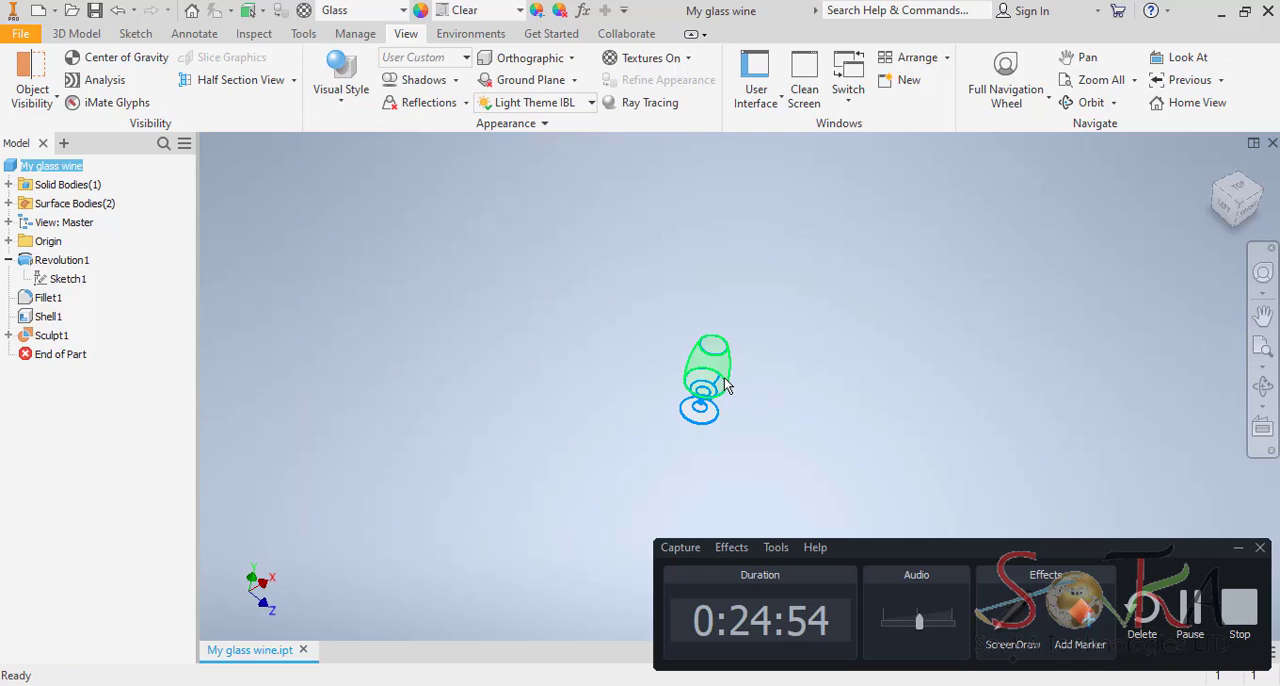
left_click(341, 100)
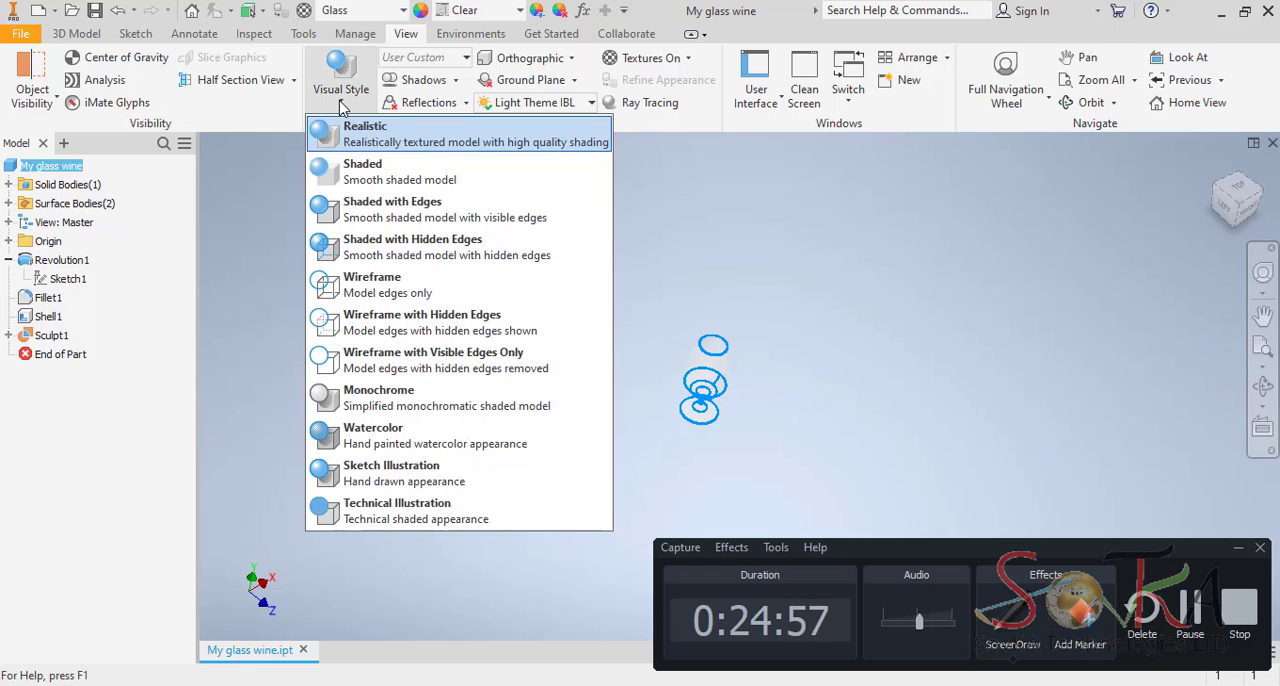
left_click(410, 141)
middle_click_drag(766, 392, 658, 325)
left_click(500, 383)
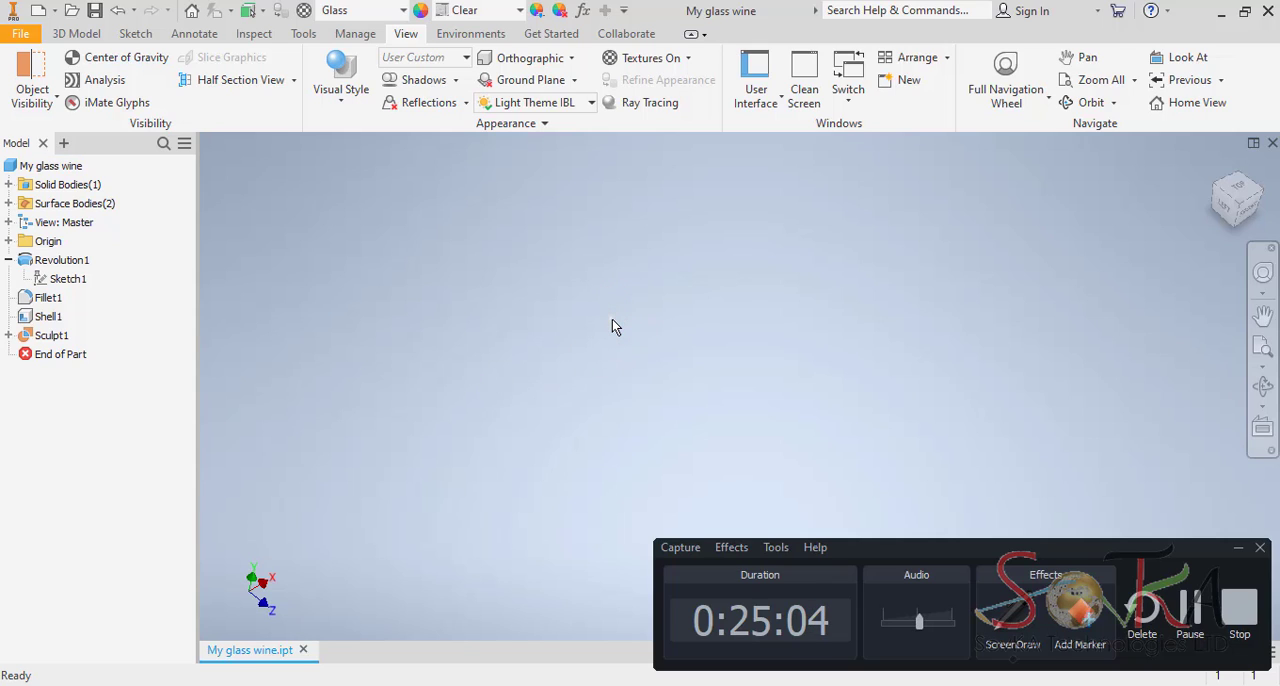
Create a new appearance of type Solid Glass and title it My wine glass.
scroll(612, 322, "up", 5)
middle_click_drag(615, 322, 542, 357)
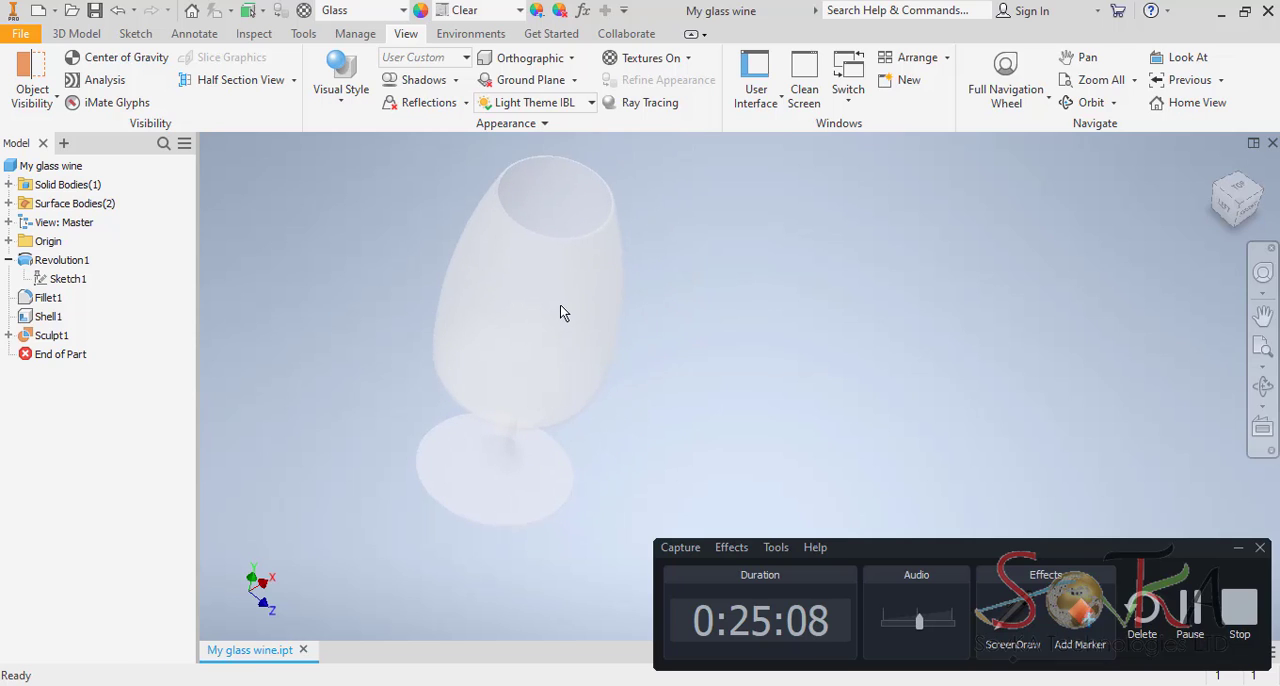
middle_click_drag(563, 311, 664, 282)
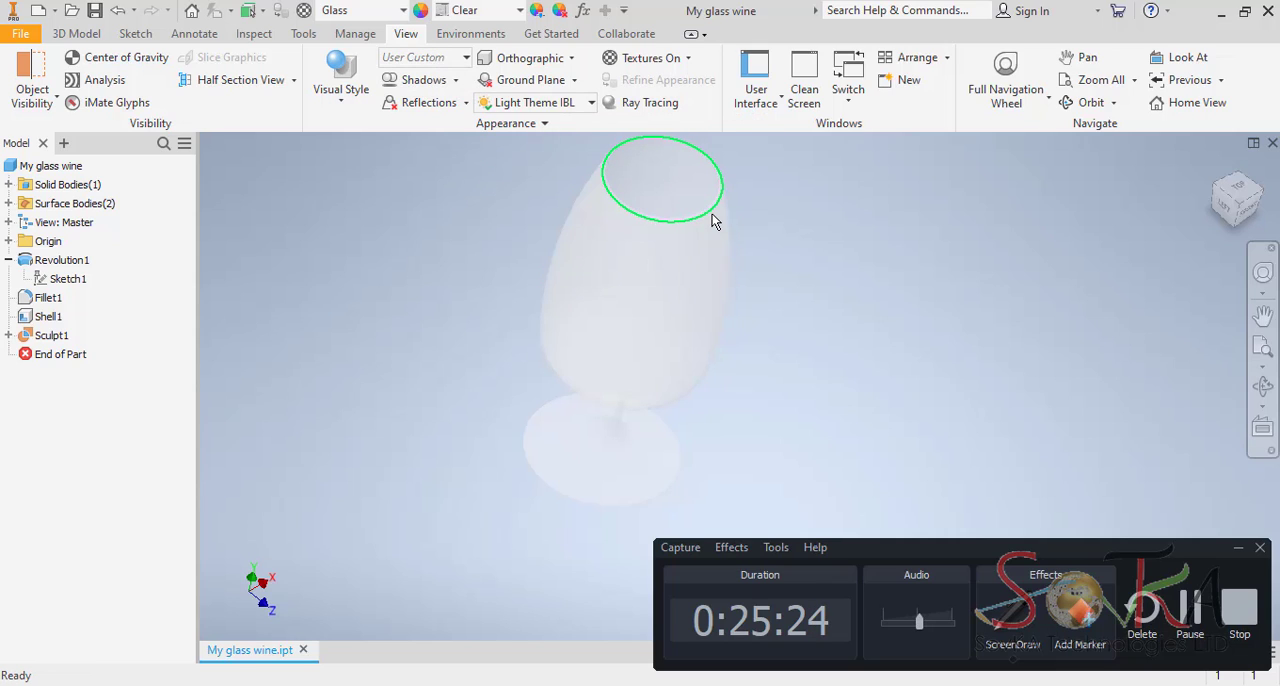
left_click(421, 11)
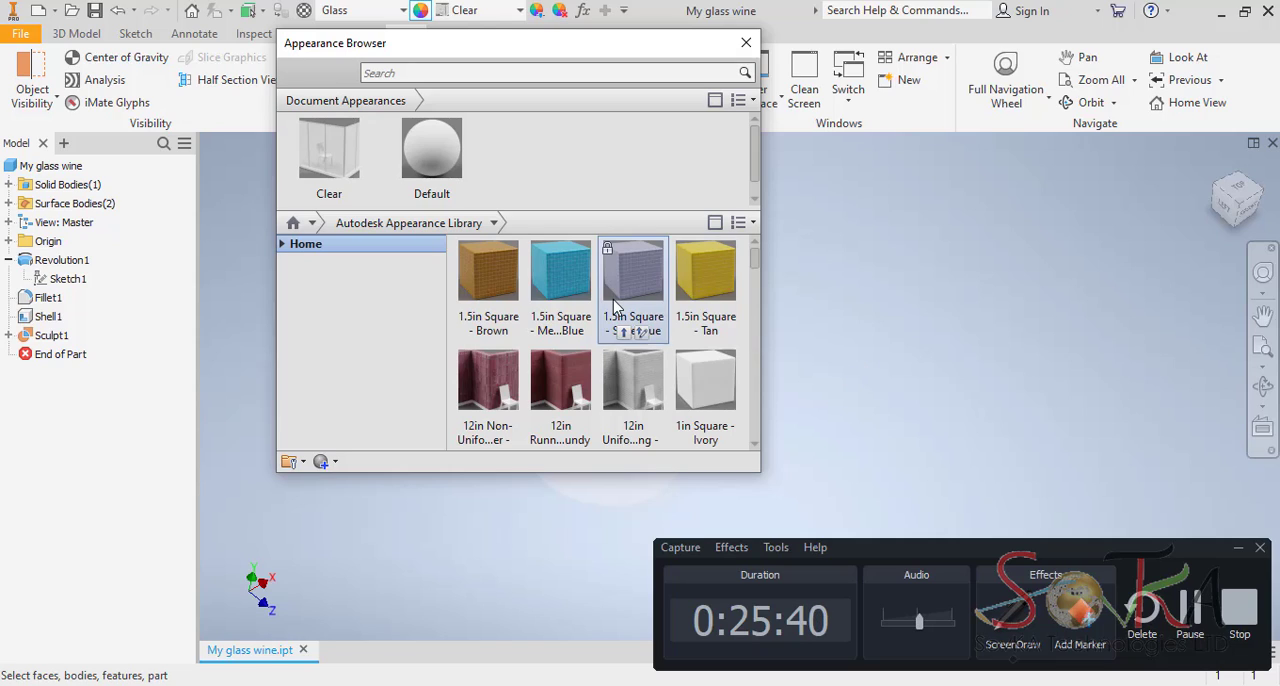
left_click(337, 462)
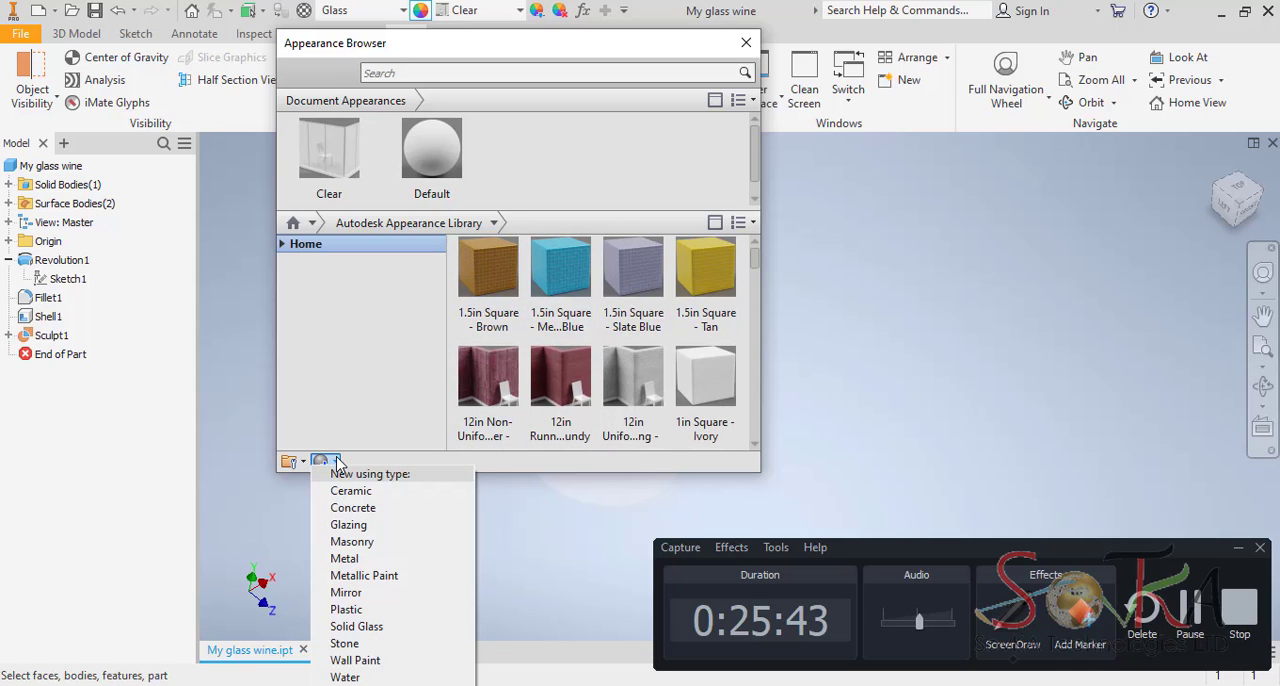
left_click(372, 627)
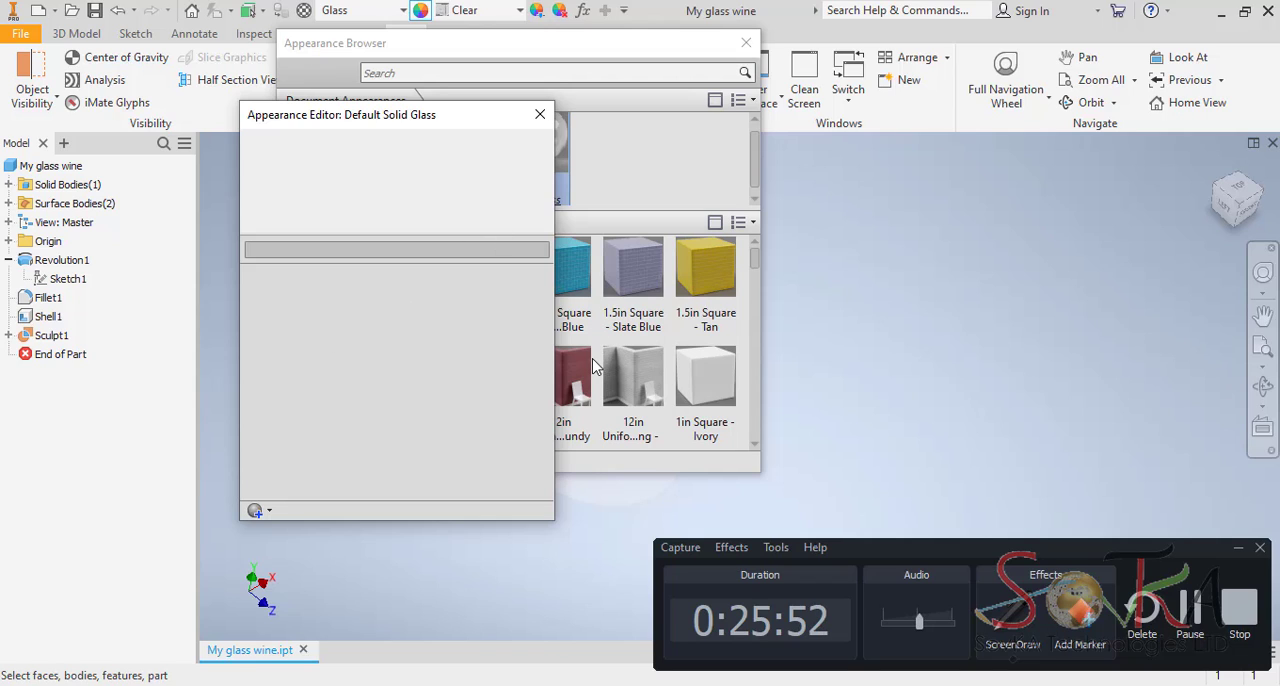
left_click_drag(486, 117, 556, 101)
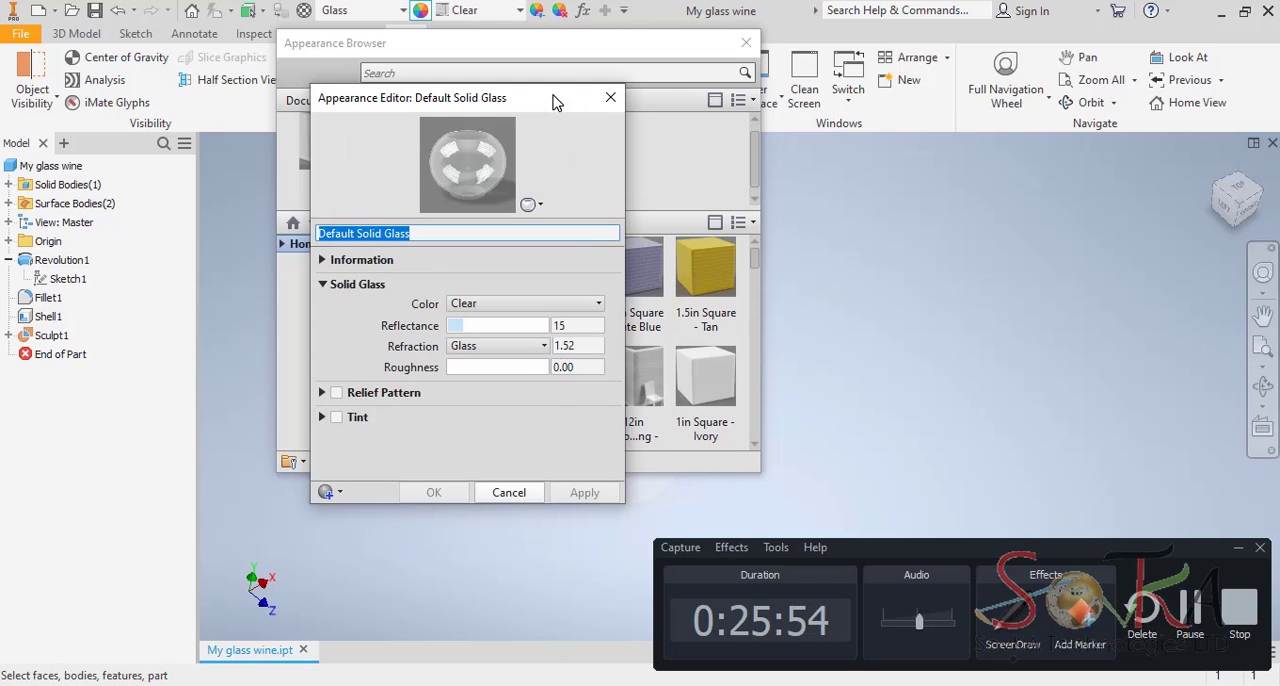
type("m")
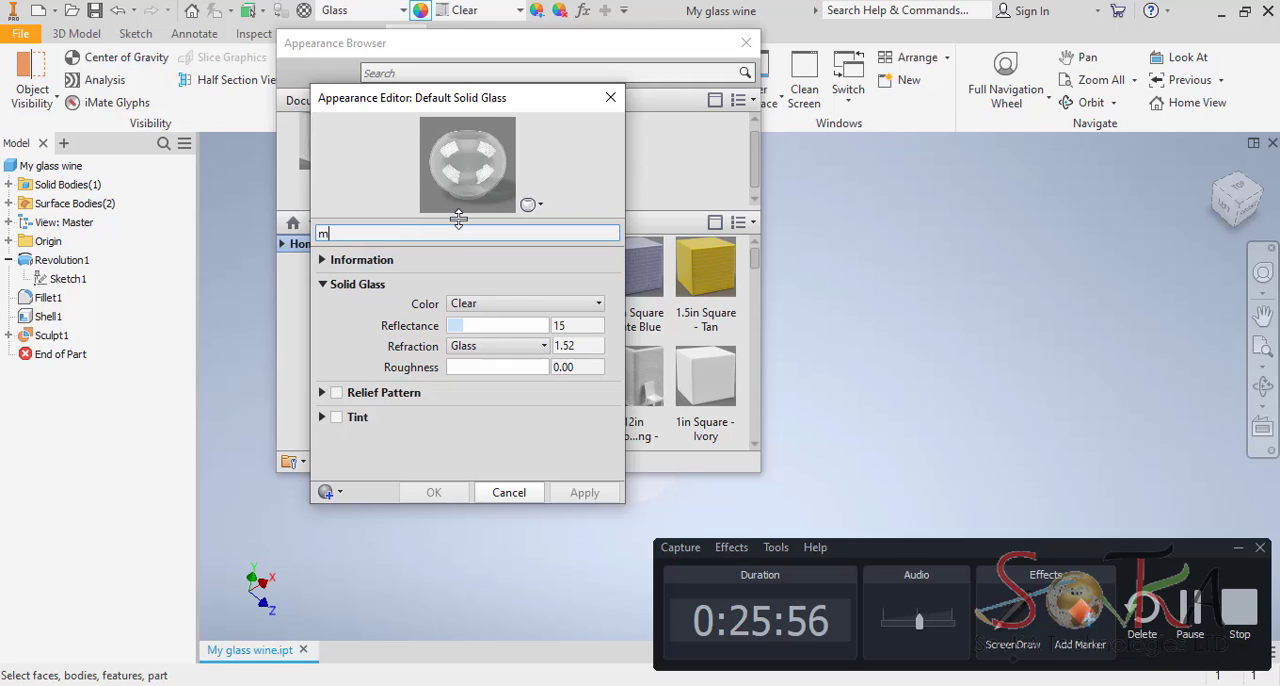
type("m")
key("BackSpace")
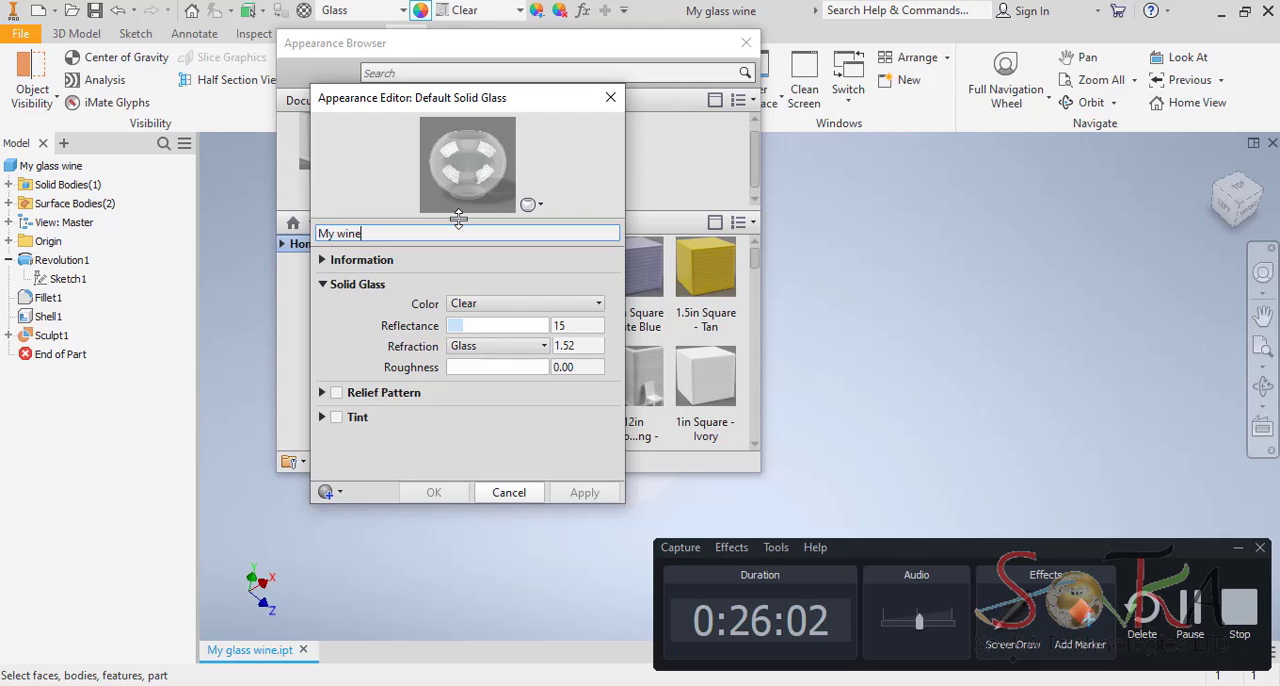
type("My wine glass")
Copy the appearance title My wine glass into the Name property of its Information section.
left_click(323, 260)
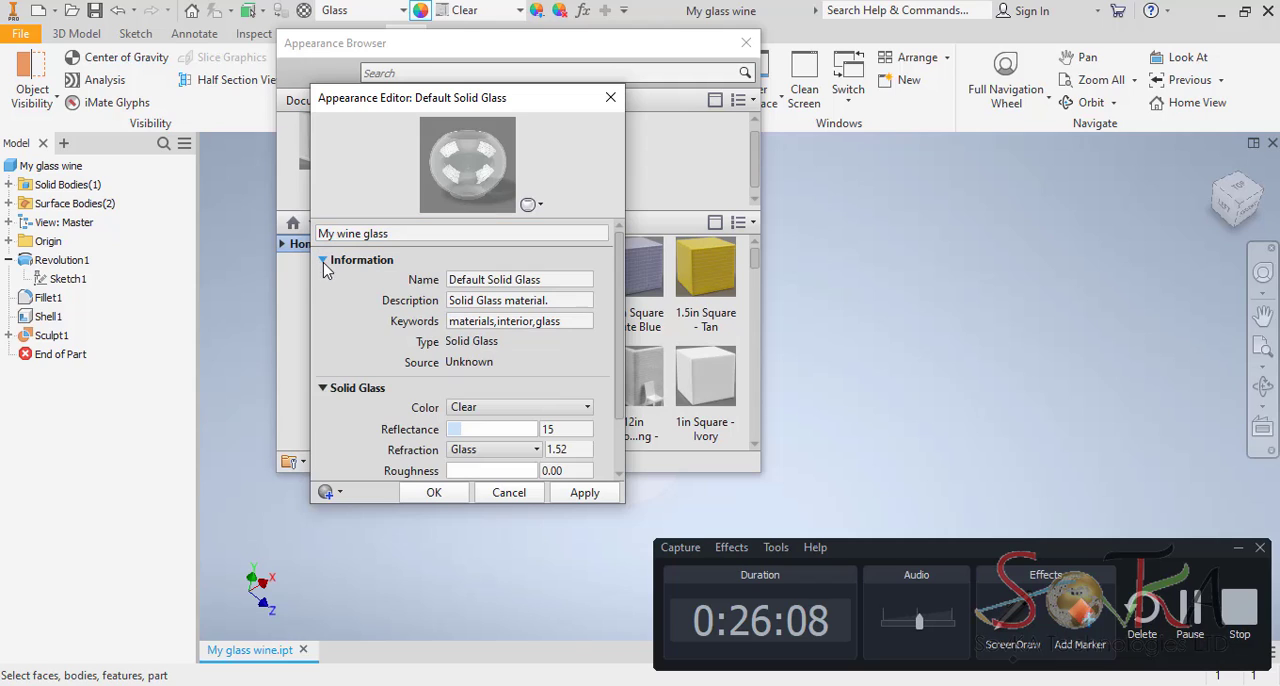
triple_click(400, 233)
key("ctrl+c")
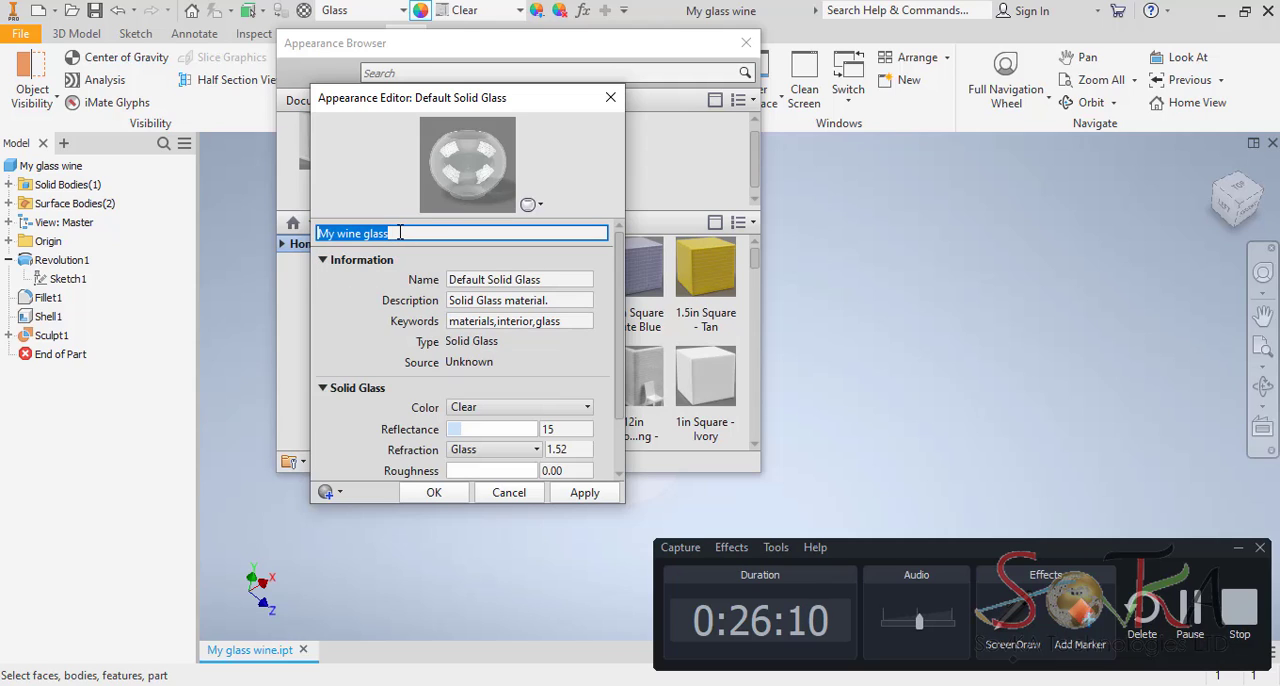
left_click(550, 283)
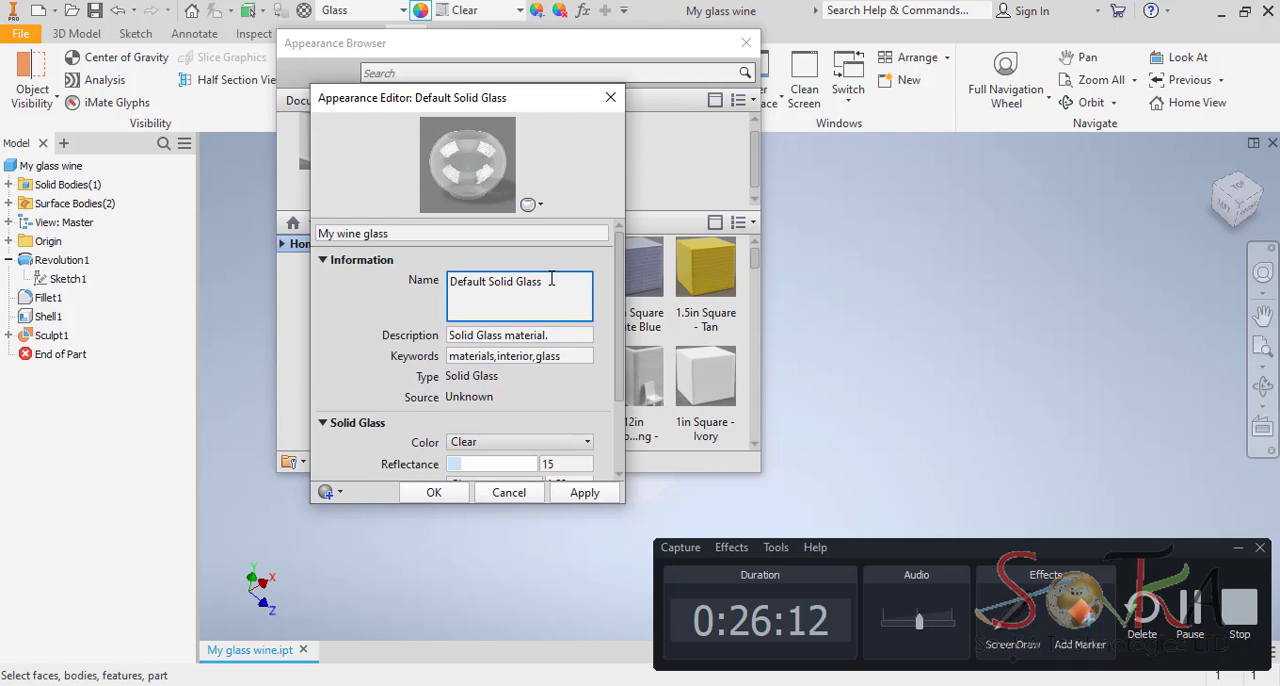
key("ctrl+a")
key("ctrl+v")
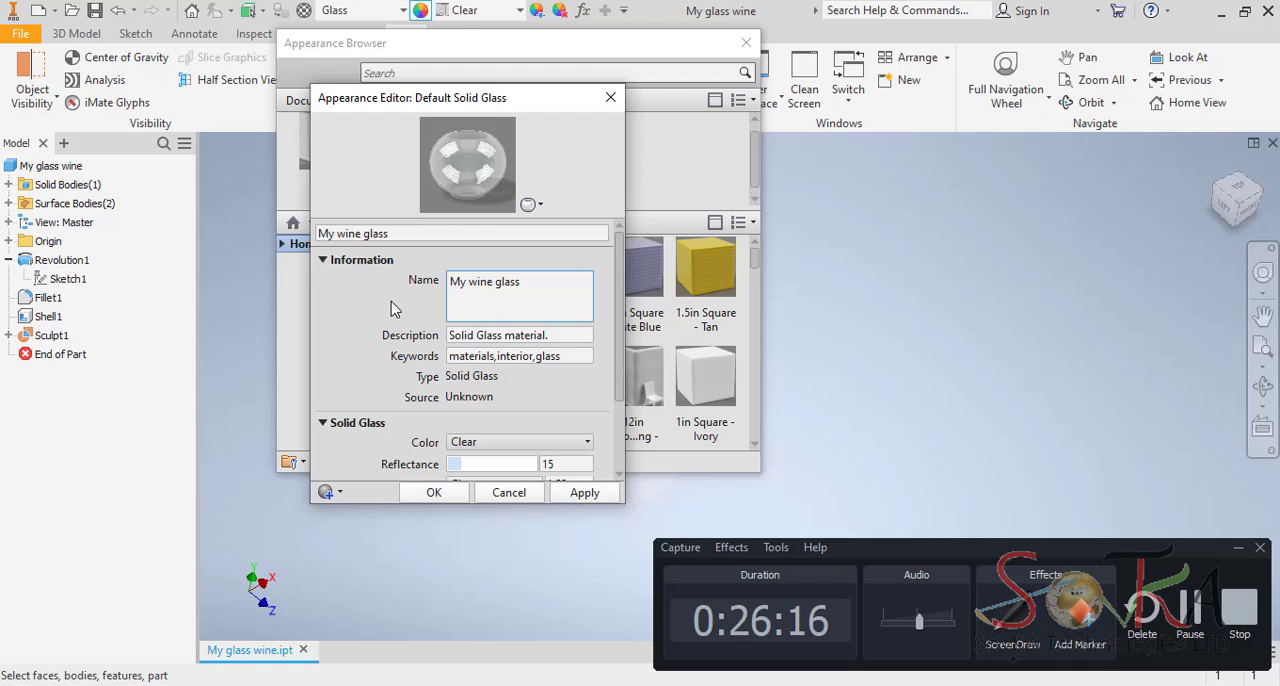
Switch the solid glass color to Custom and raise the reflectance to 26.
left_click_drag(622, 338, 617, 402)
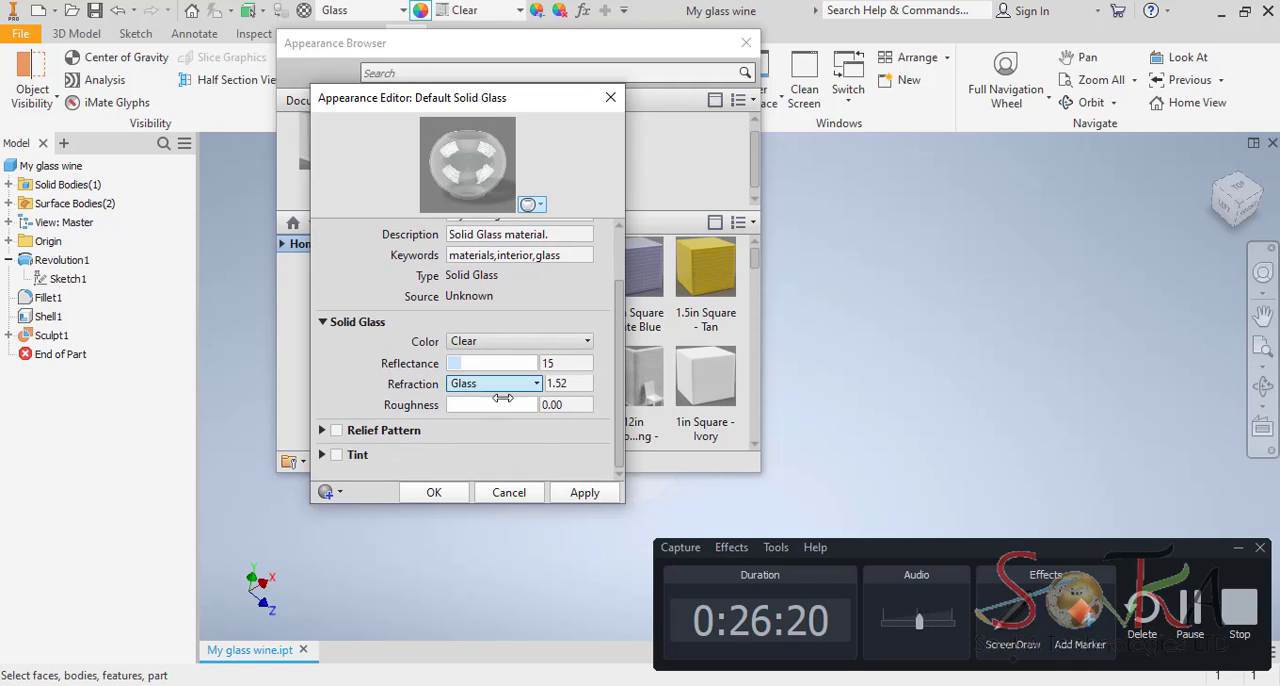
left_click(586, 341)
left_click(508, 461)
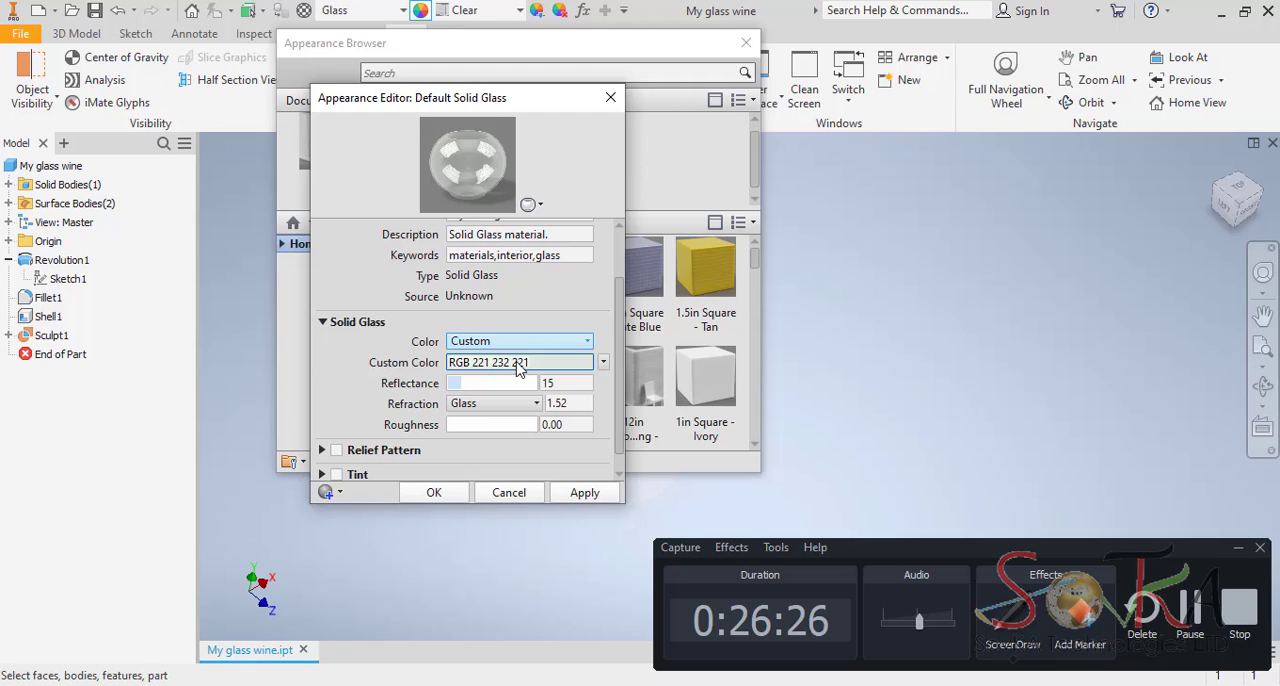
left_click_drag(459, 385, 470, 383)
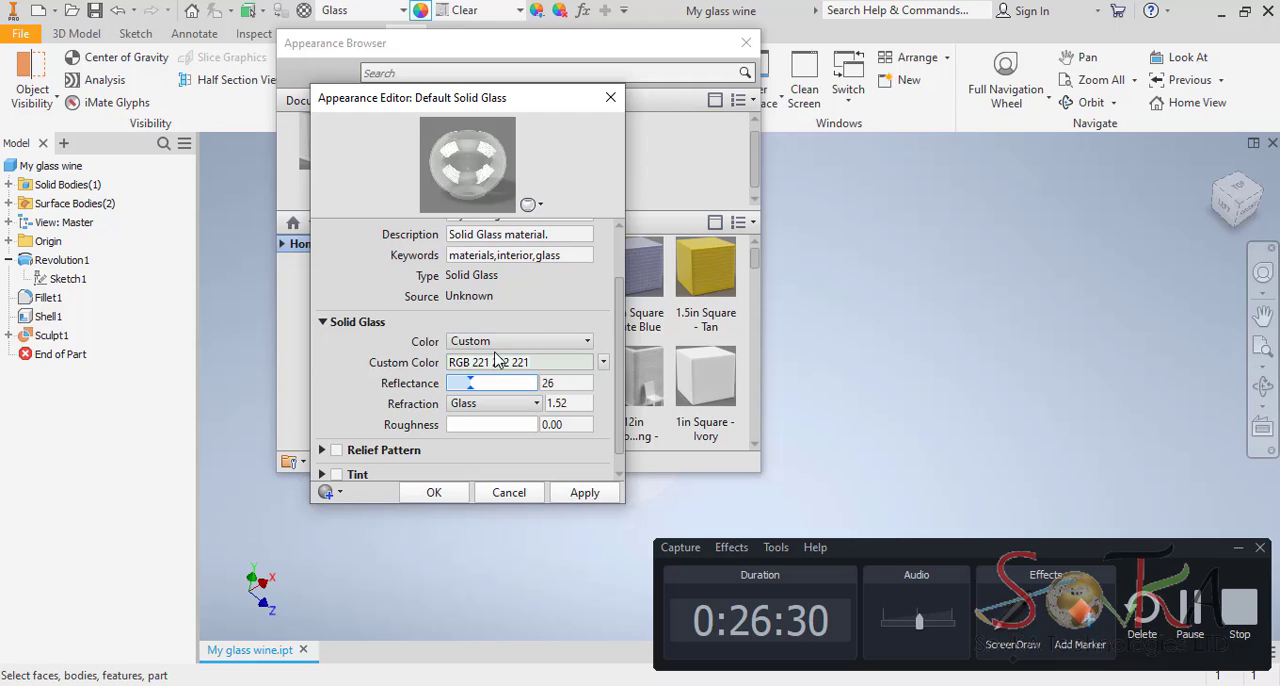
Define the custom glass color as light purple RGB 231 185 234, apply the appearance and close its editor and browser.
left_click(503, 363)
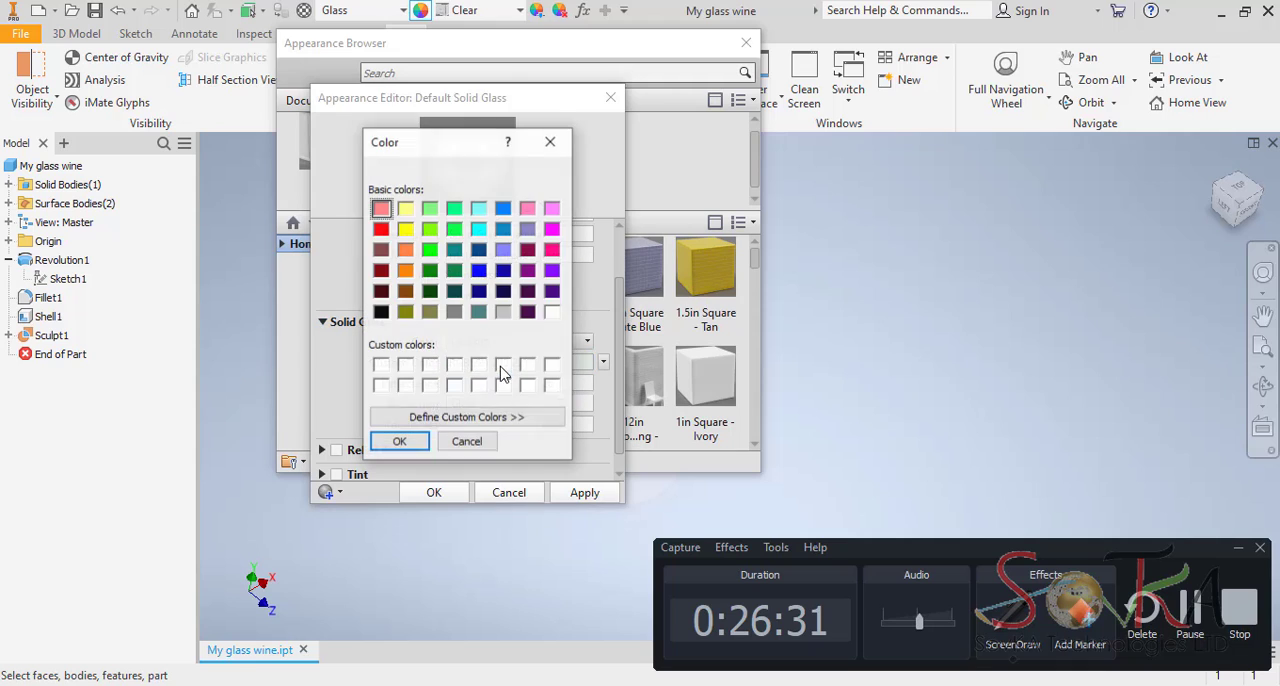
left_click(476, 420)
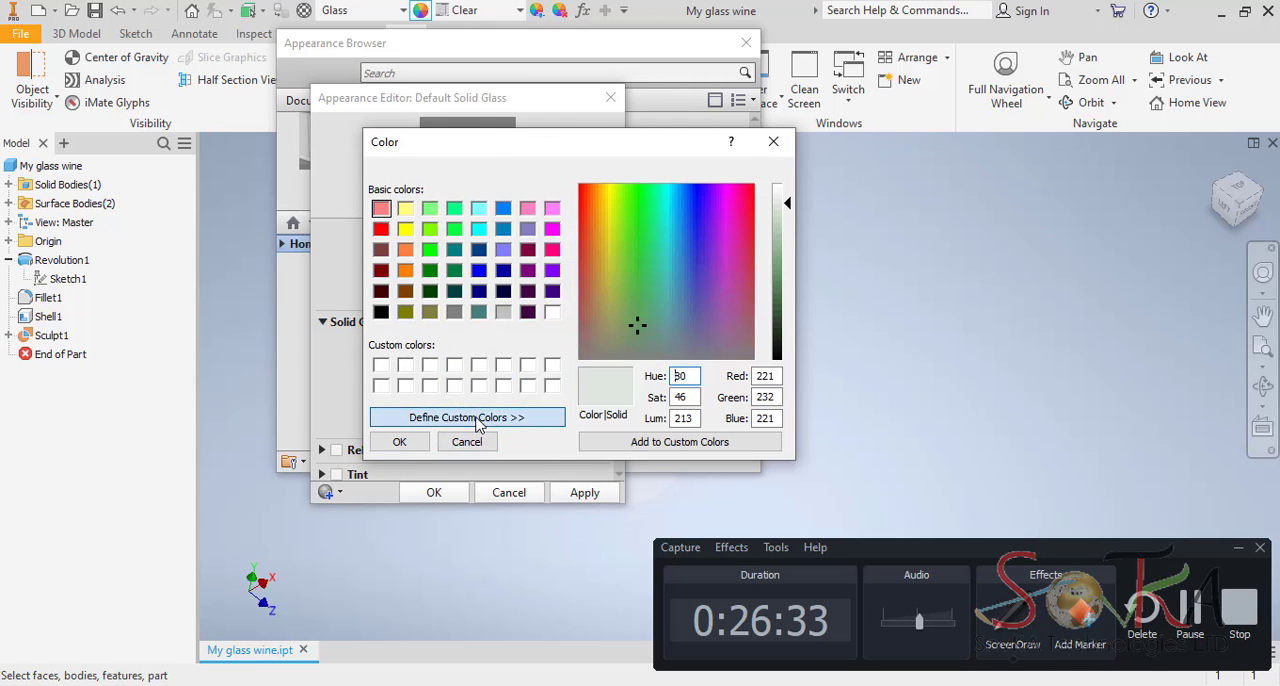
left_click(724, 267)
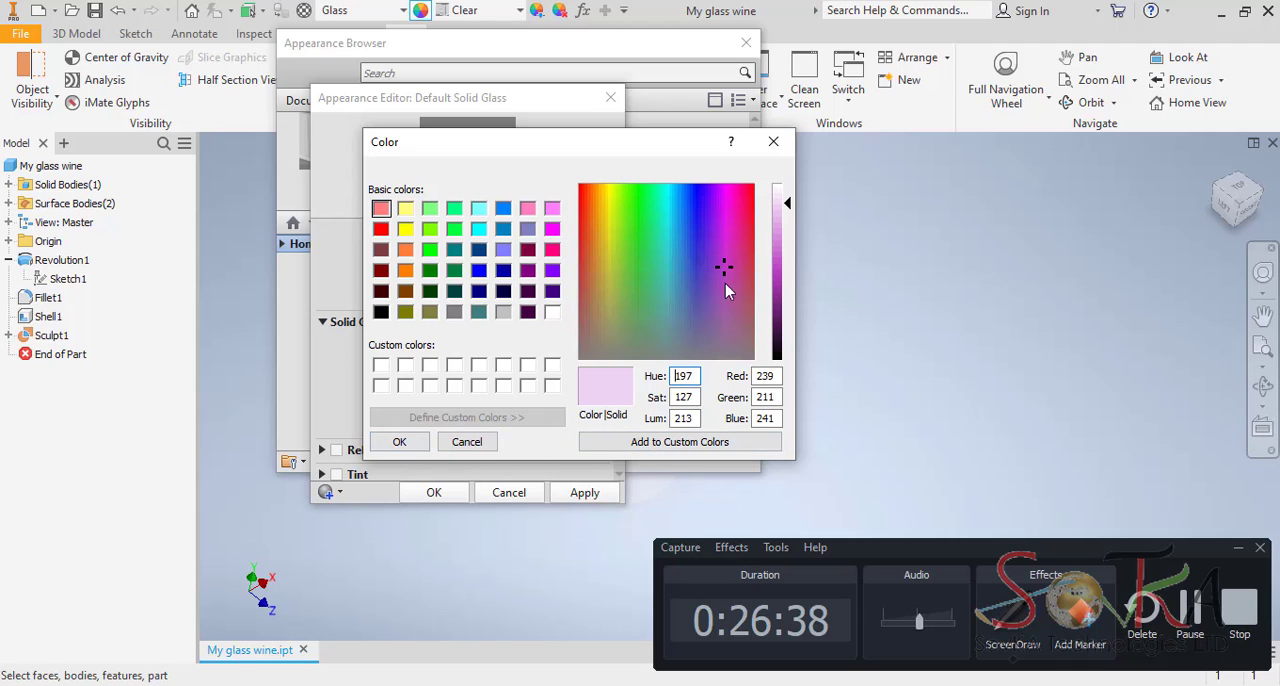
mouse_move(787, 201)
left_mouse_down()
mouse_move(790, 261)
mouse_move(789, 187)
mouse_move(792, 222)
left_mouse_up()
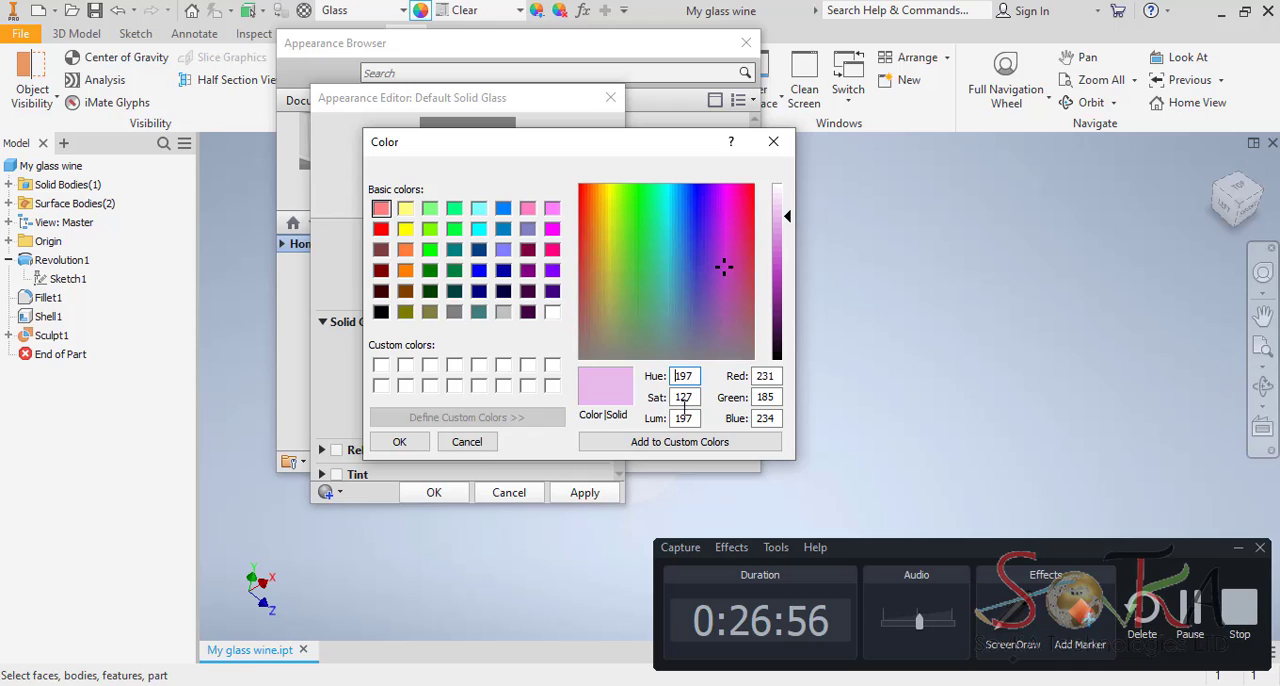
left_click(400, 443)
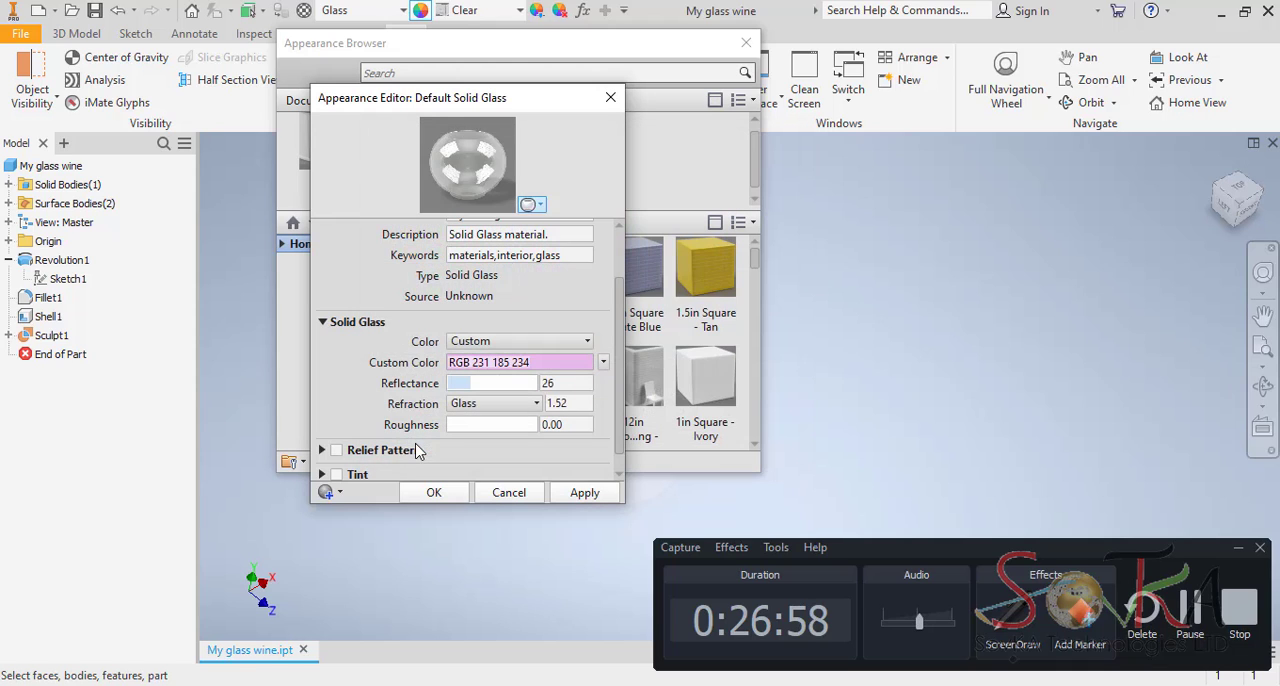
left_click(585, 492)
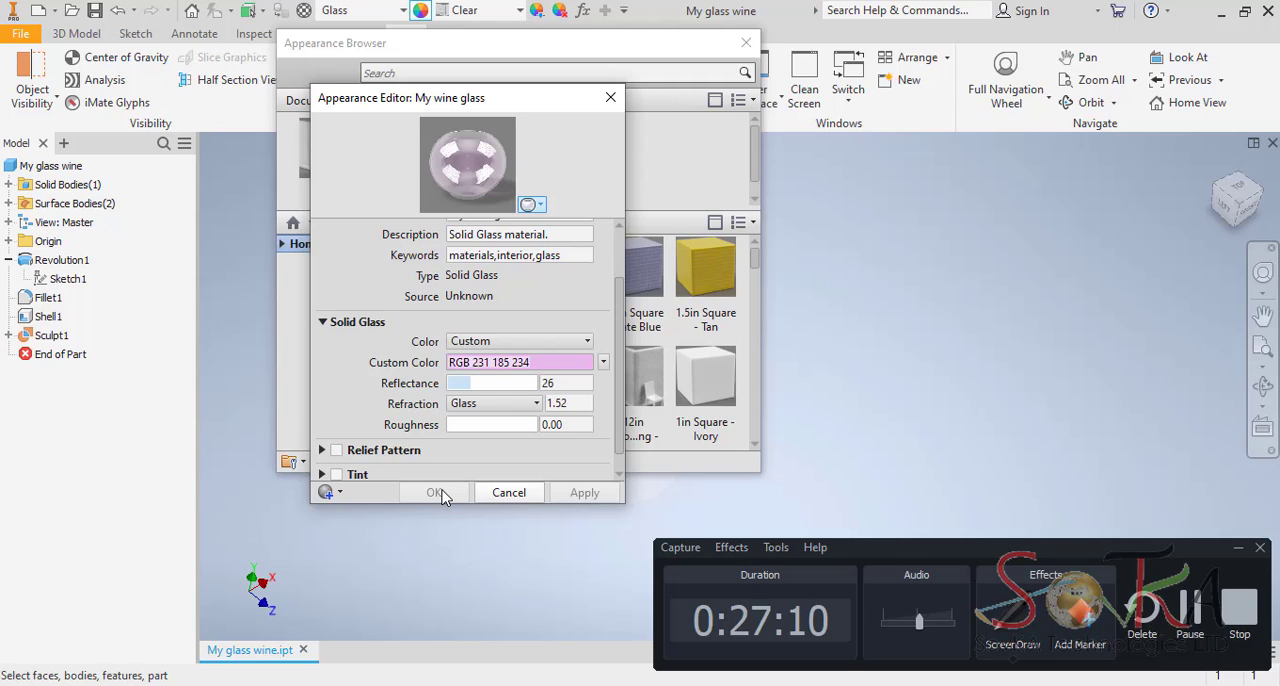
left_click(610, 97)
left_click(746, 42)
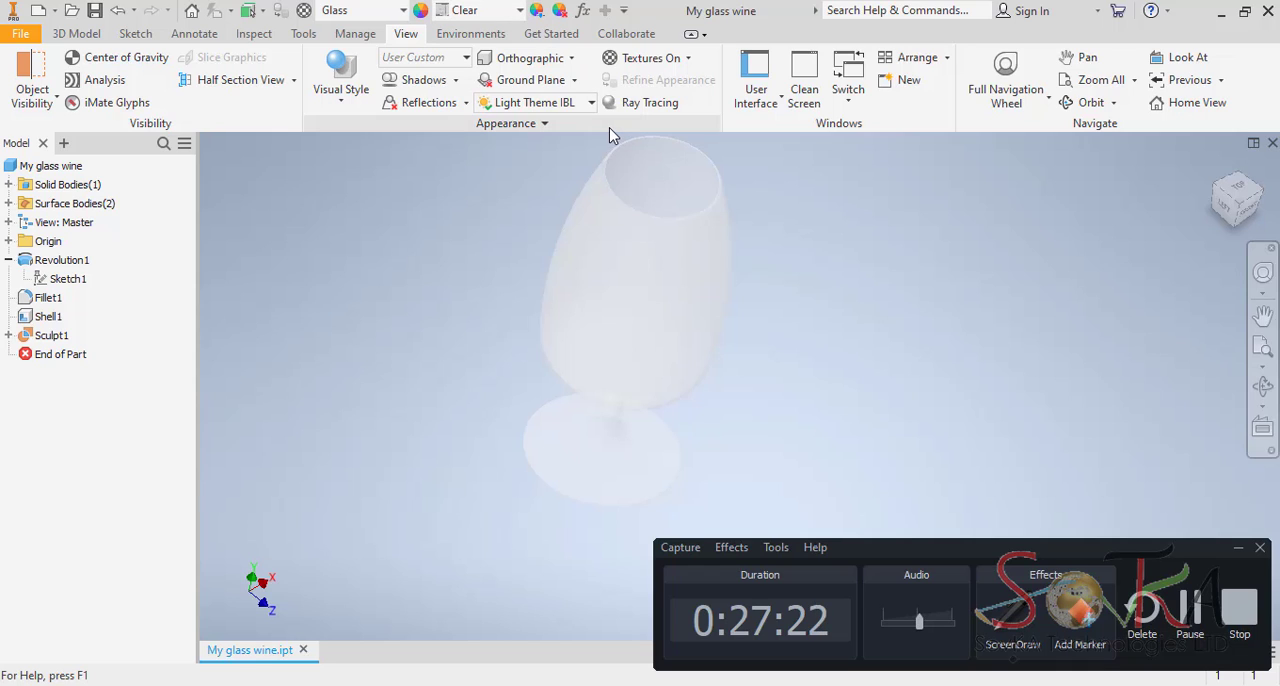
Apply the custom My wine glass appearance from the Autodesk Appearance Library to the whole part.
left_click(1239, 551)
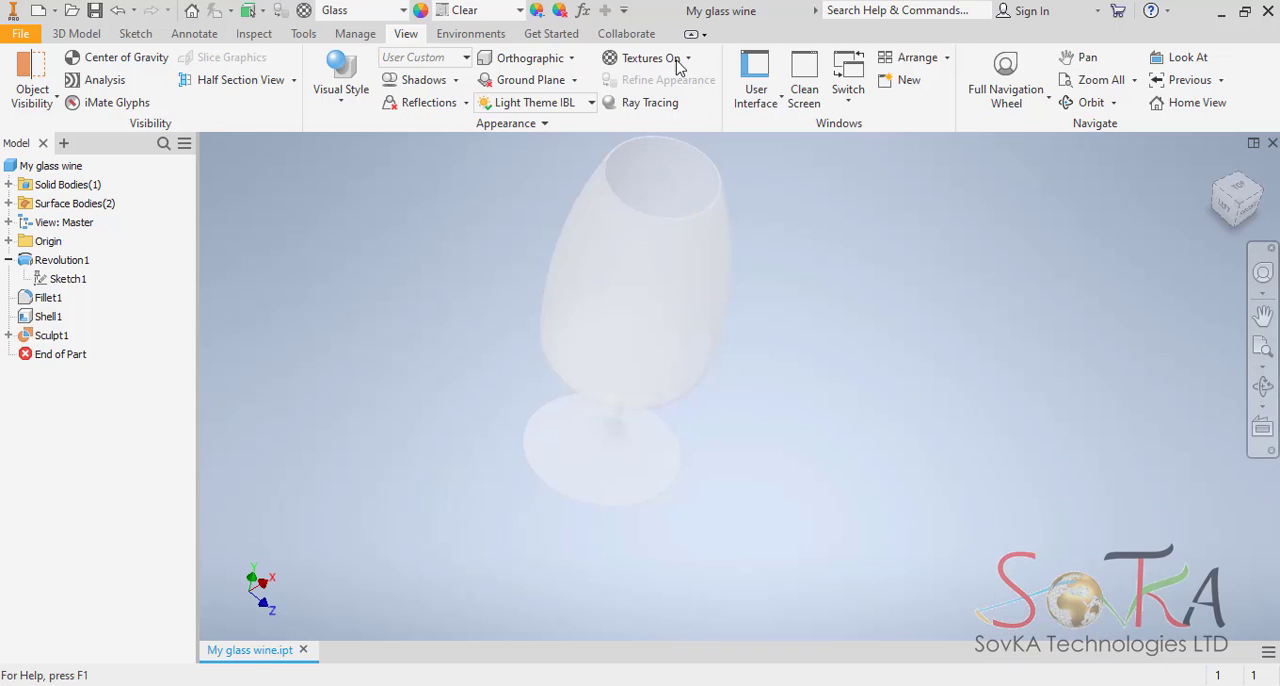
left_click(520, 11)
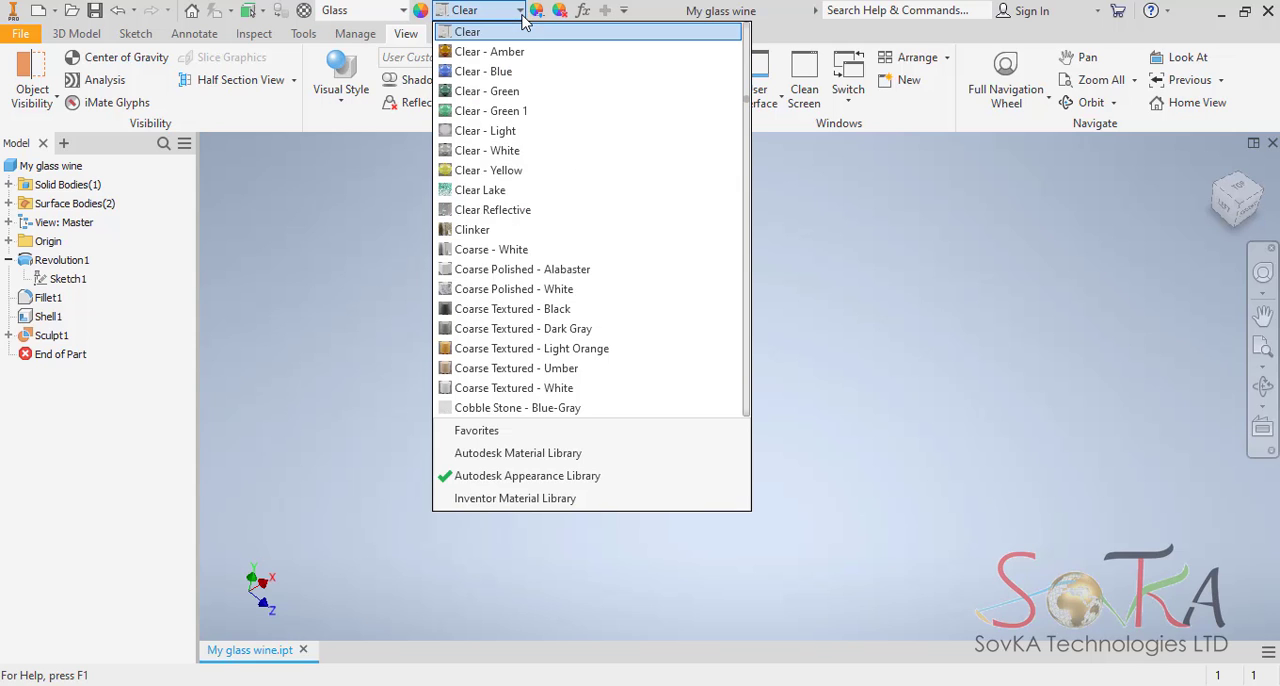
scroll(527, 285, "down", 12)
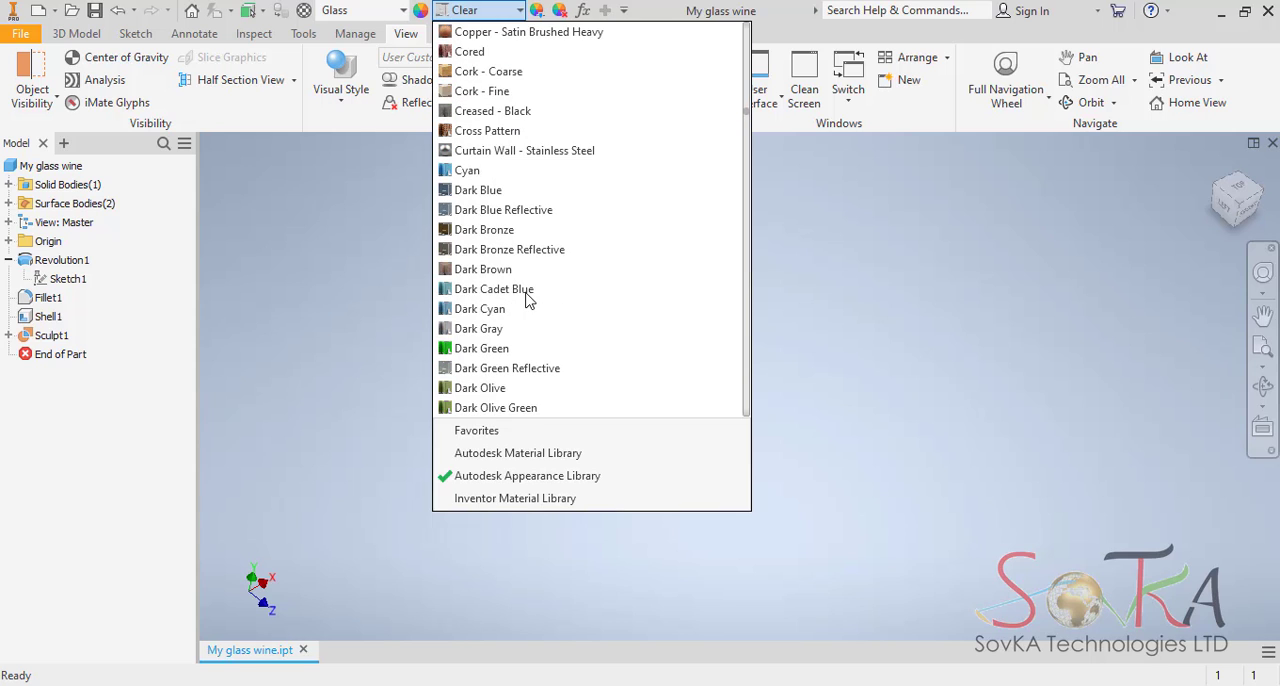
key("m")
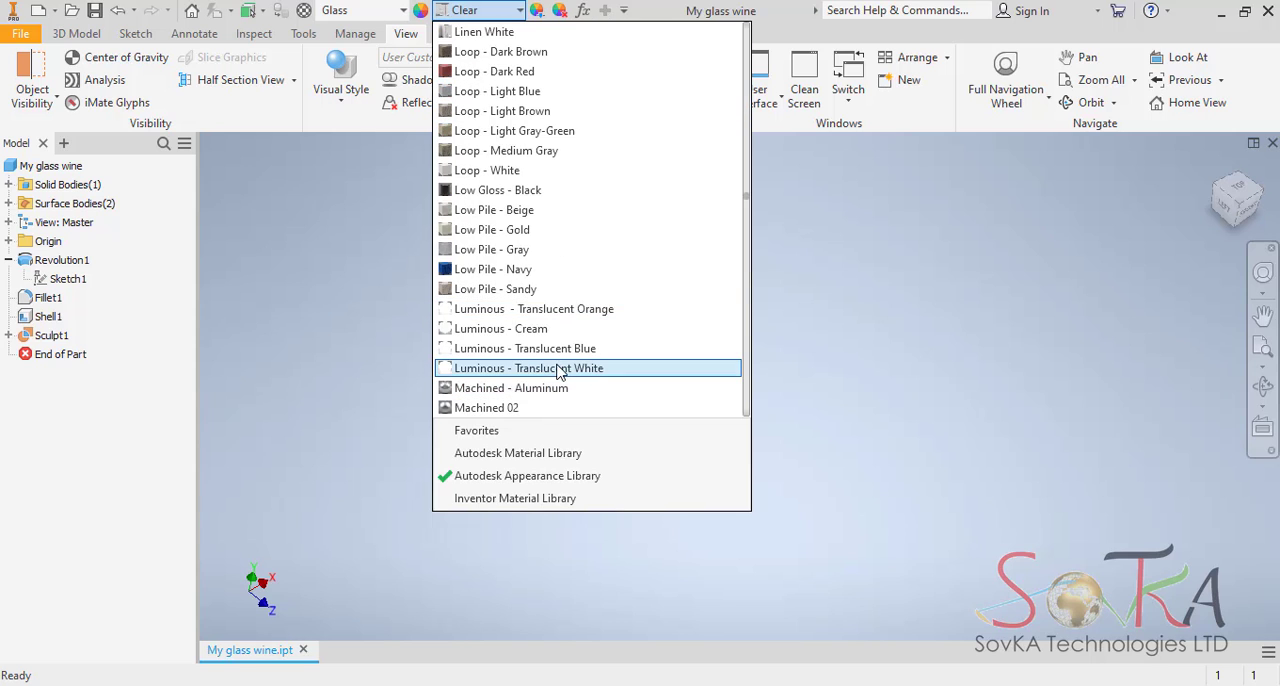
scroll(560, 368, "down", 5)
scroll(560, 368, "down", 2)
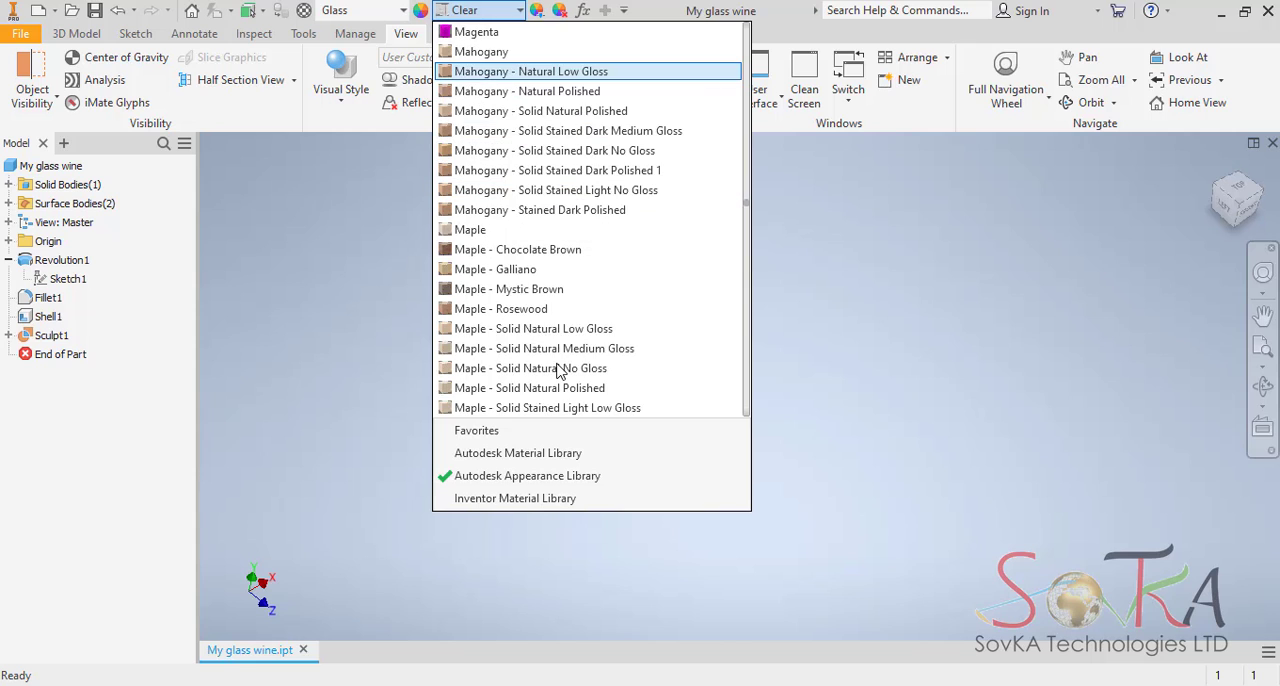
scroll(565, 283, "down", 2)
scroll(562, 283, "down", 2)
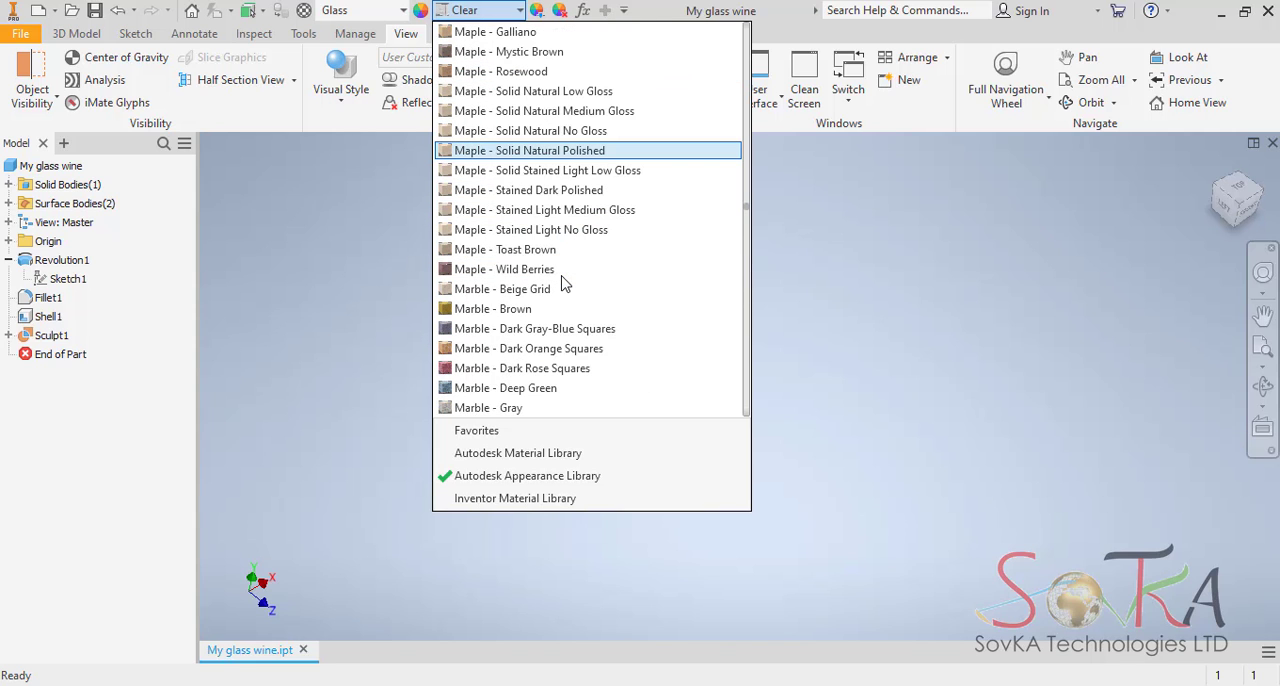
scroll(562, 285, "down", 9)
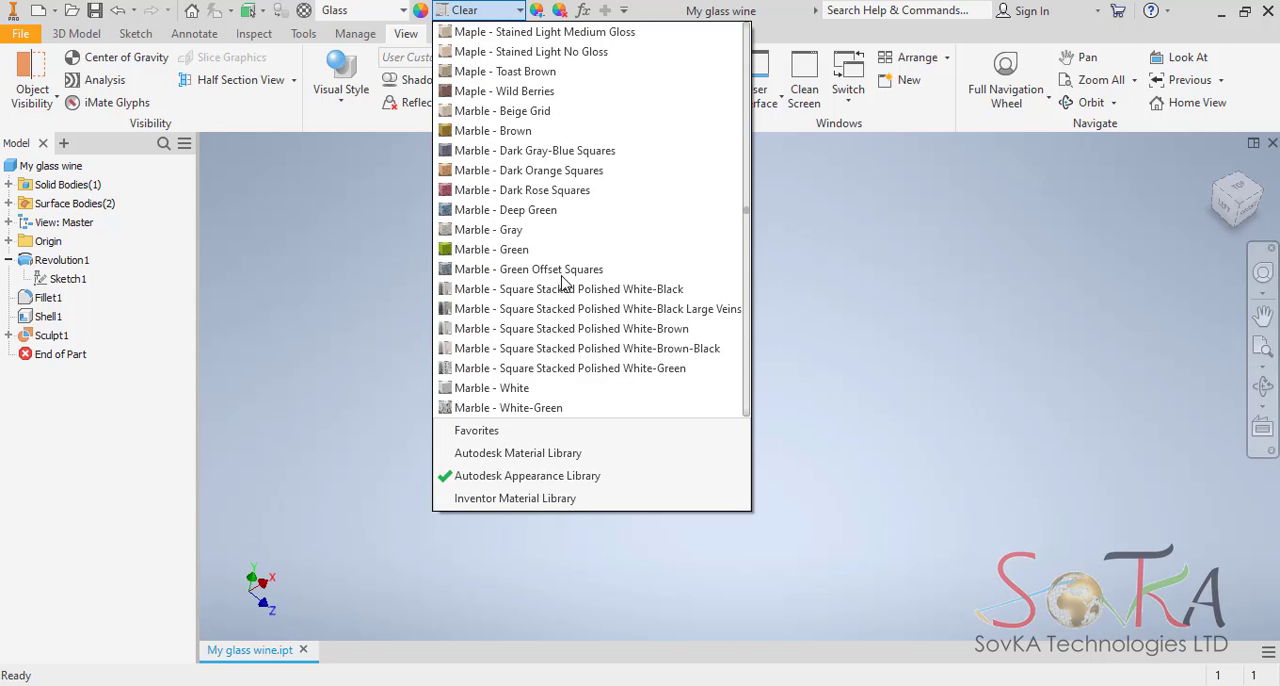
scroll(562, 288, "down", 10)
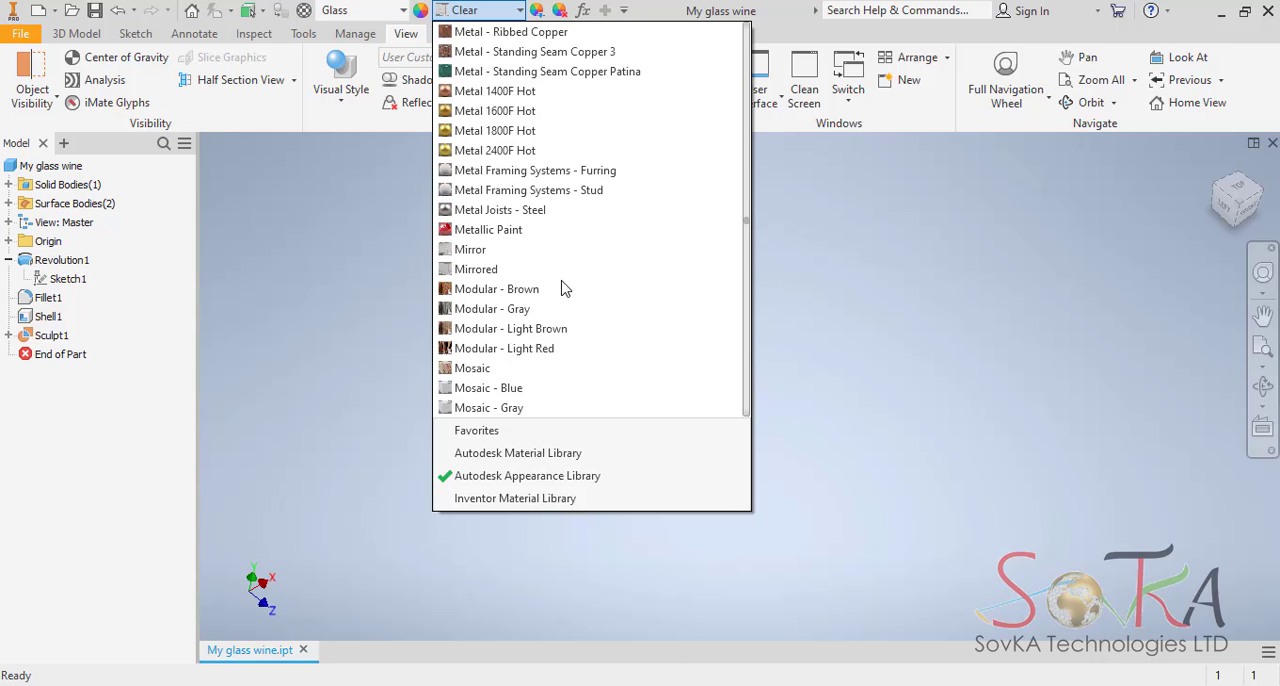
scroll(562, 288, "up", 3)
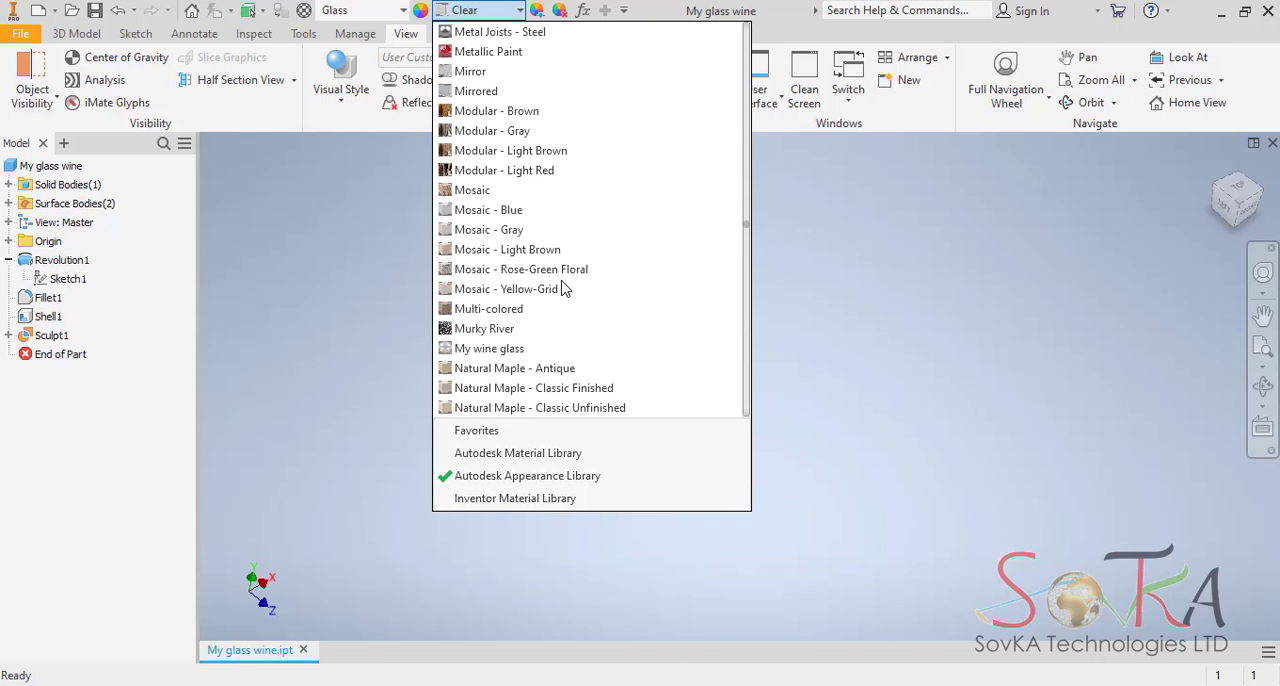
scroll(543, 350, "down", 1)
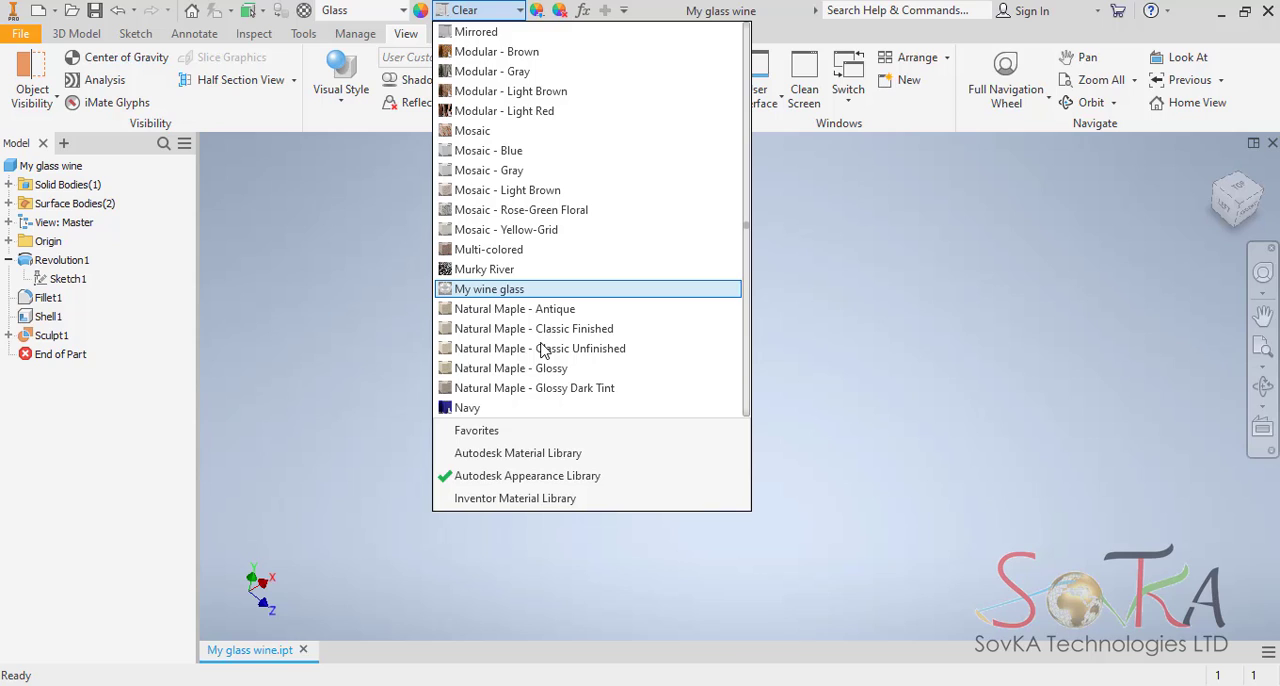
left_click(519, 290)
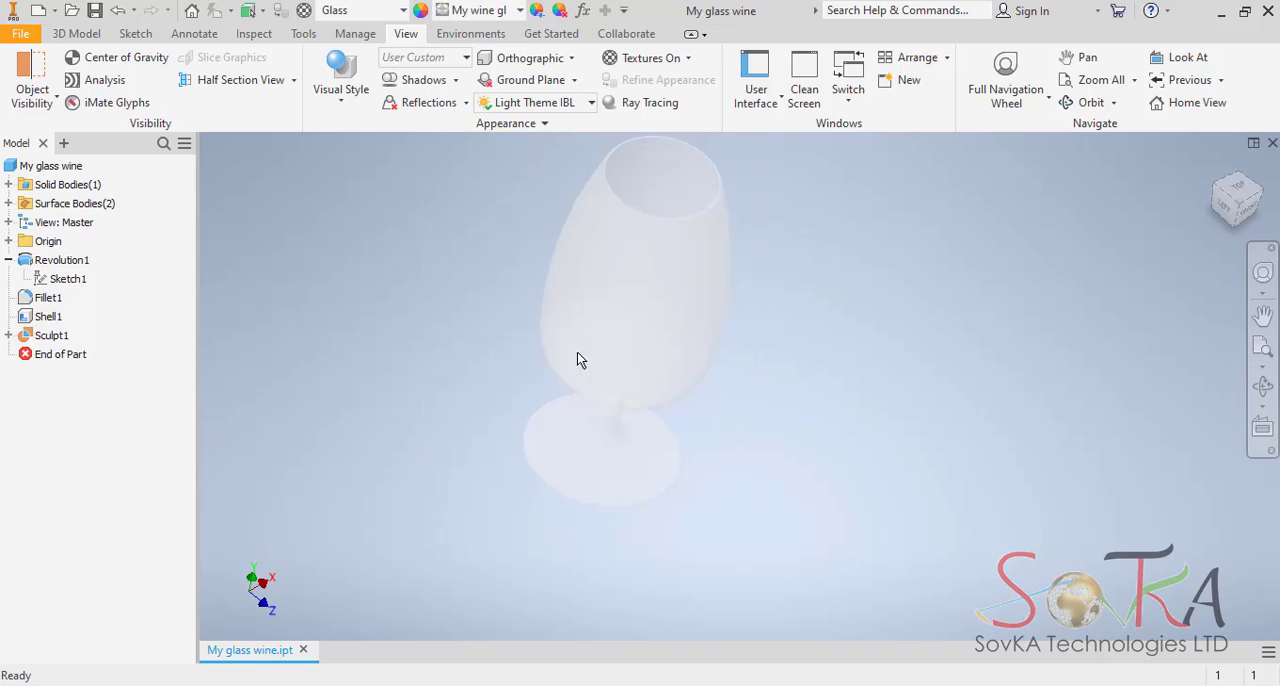
left_click(846, 399)
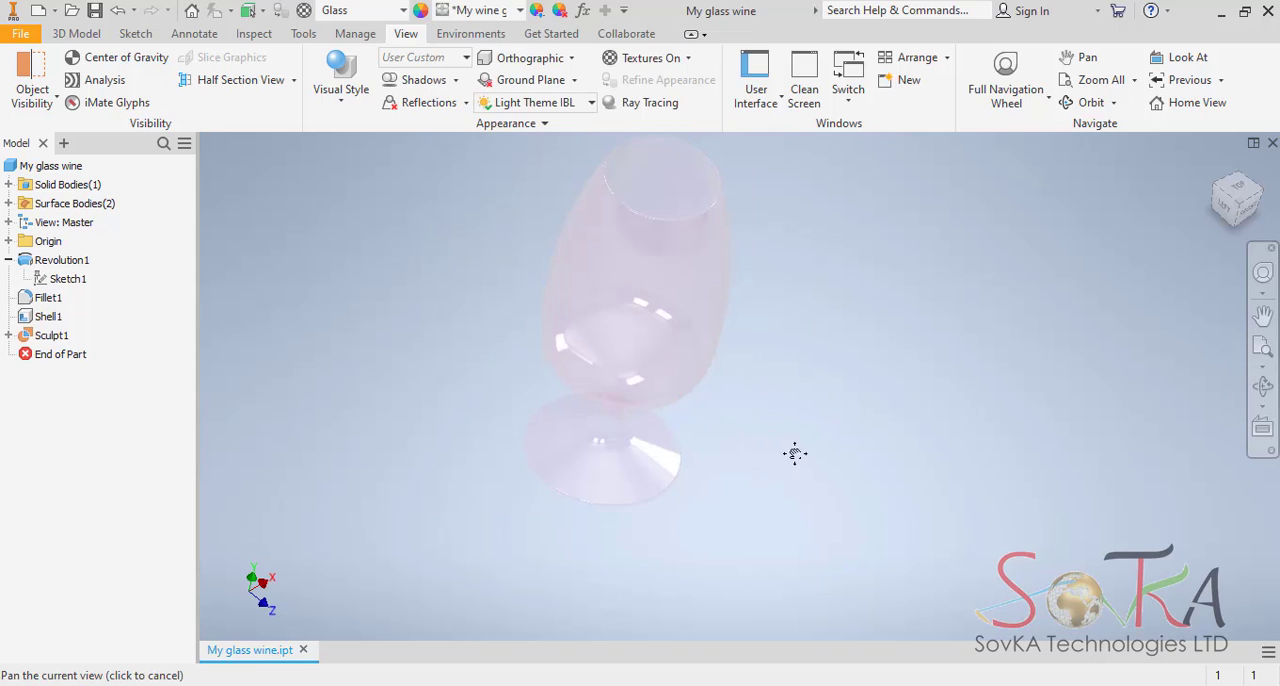
Turn on all shadows for the wine glass, including ground, object and ambient shadows.
middle_click_drag(794, 449, 871, 500)
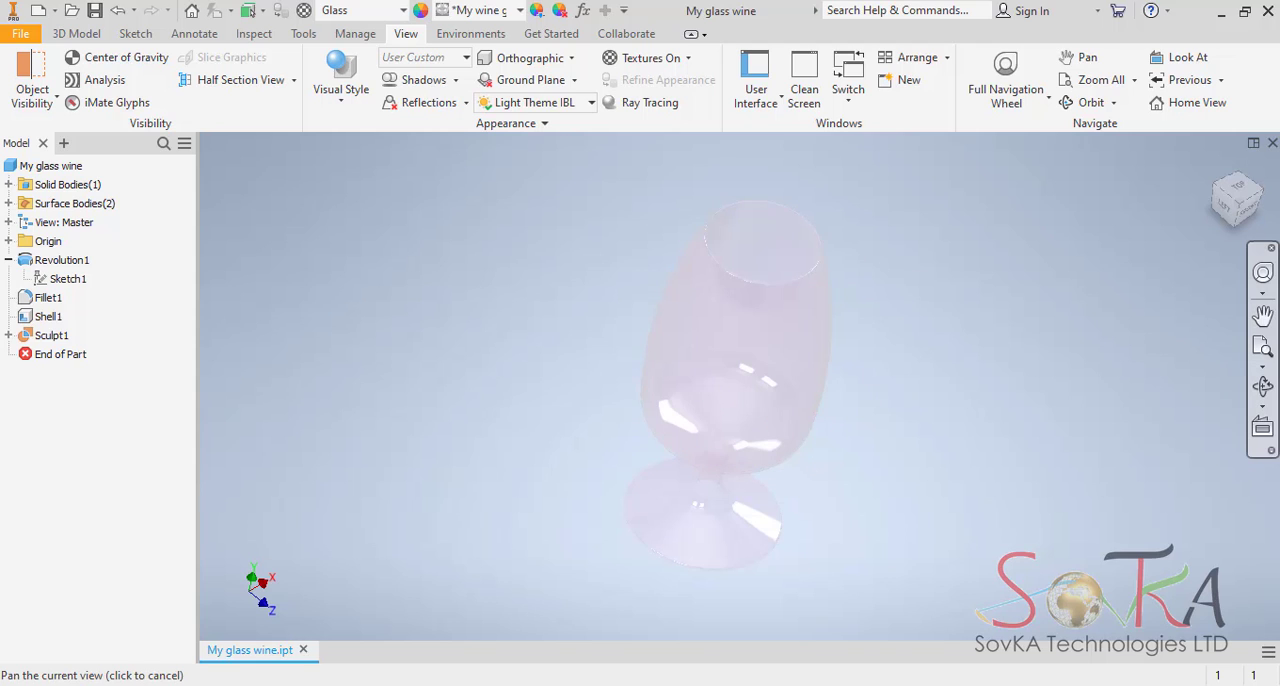
left_click(1263, 386)
left_click_drag(768, 368, 900, 377)
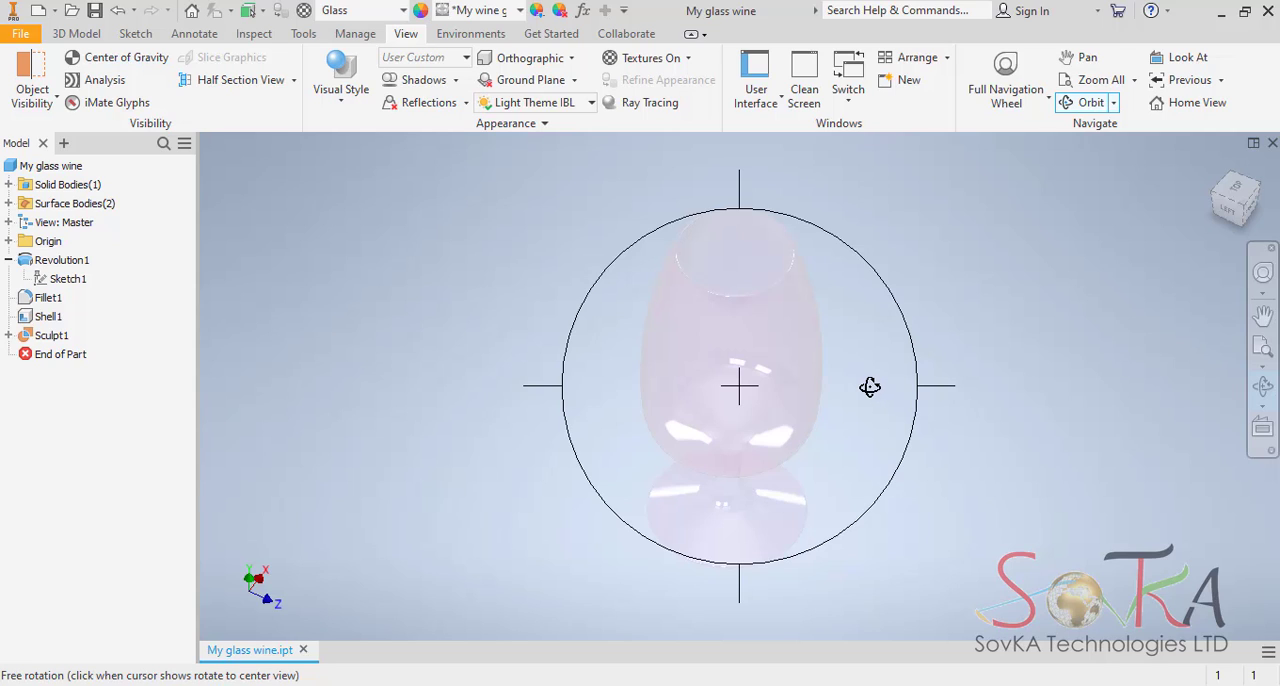
left_click_drag(763, 297, 789, 262)
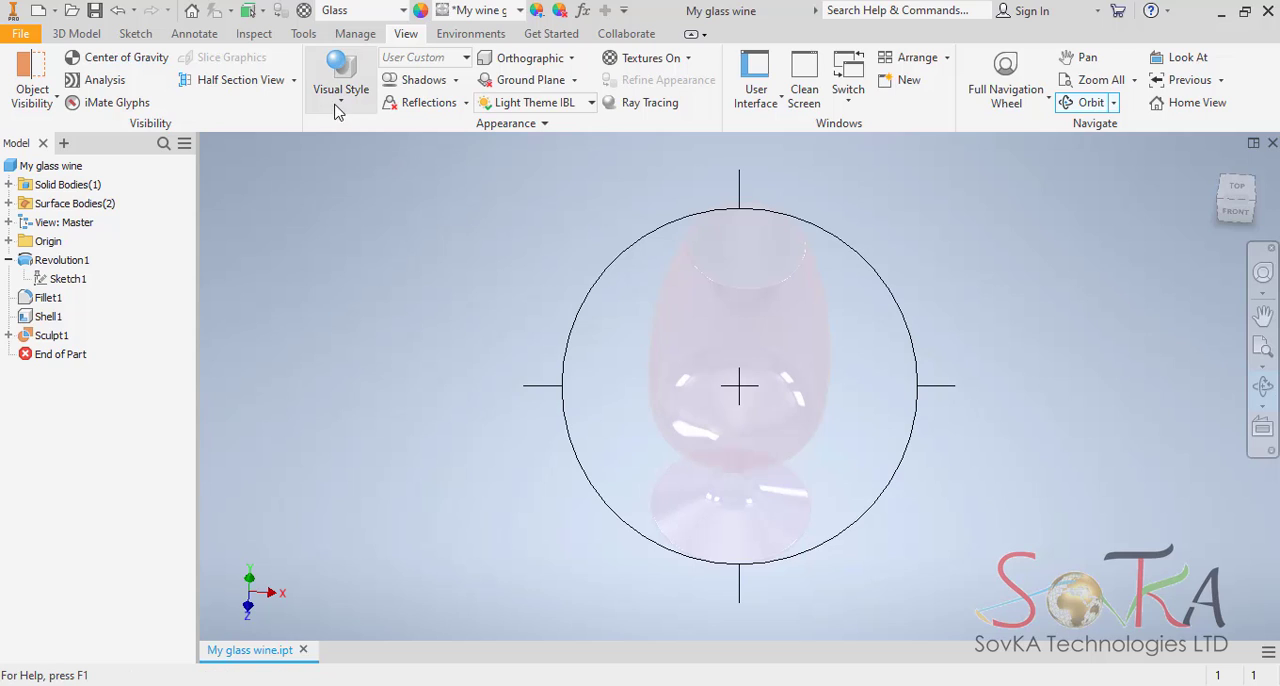
left_click(456, 80)
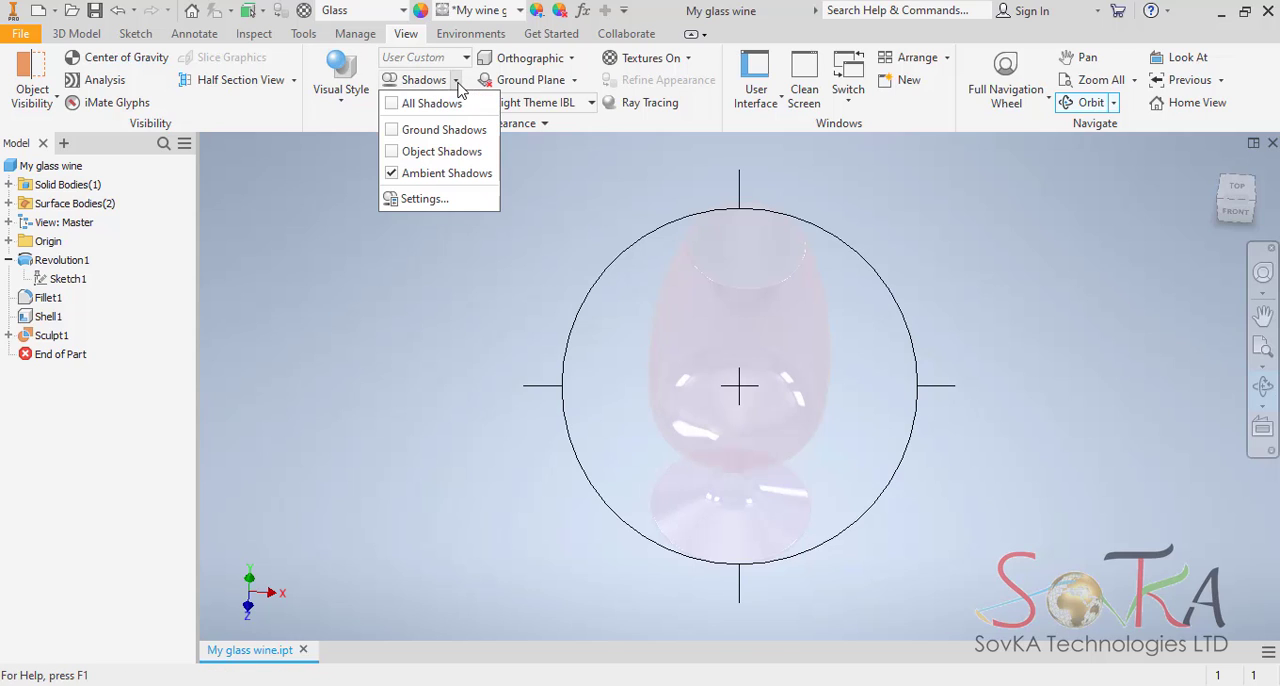
left_click(398, 104)
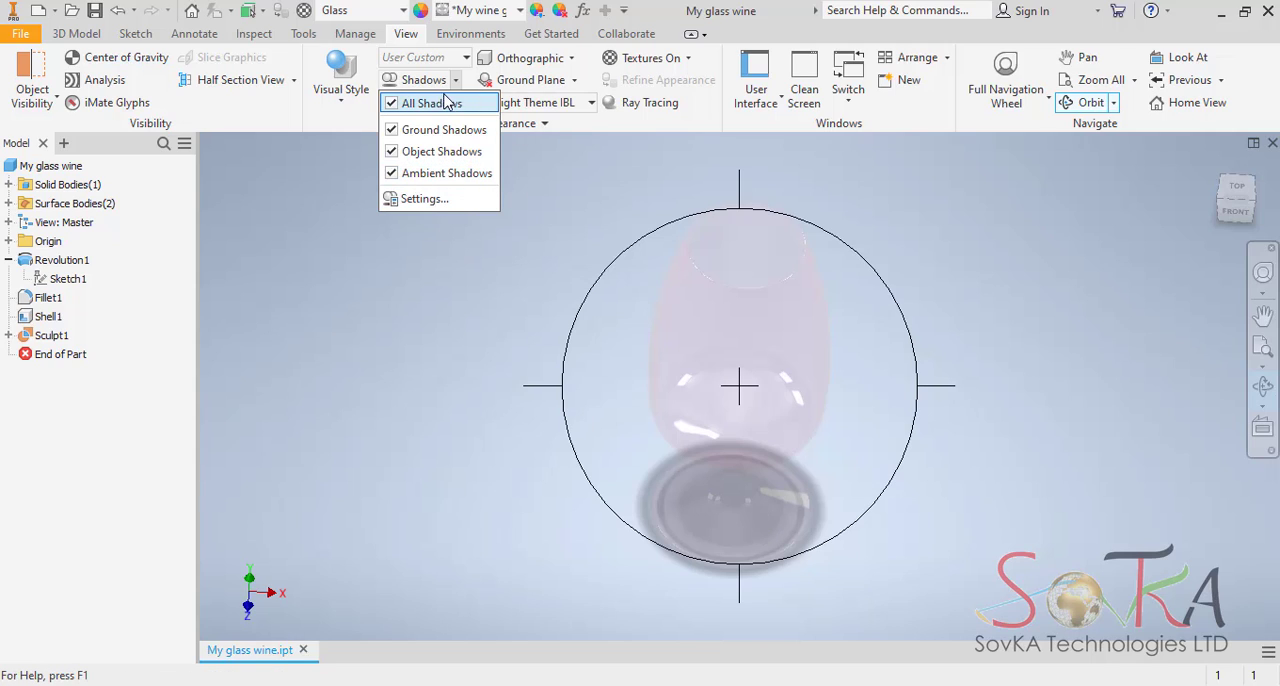
Switch the view projection of the wine glass to Perspective.
left_click(570, 58)
left_click(570, 58)
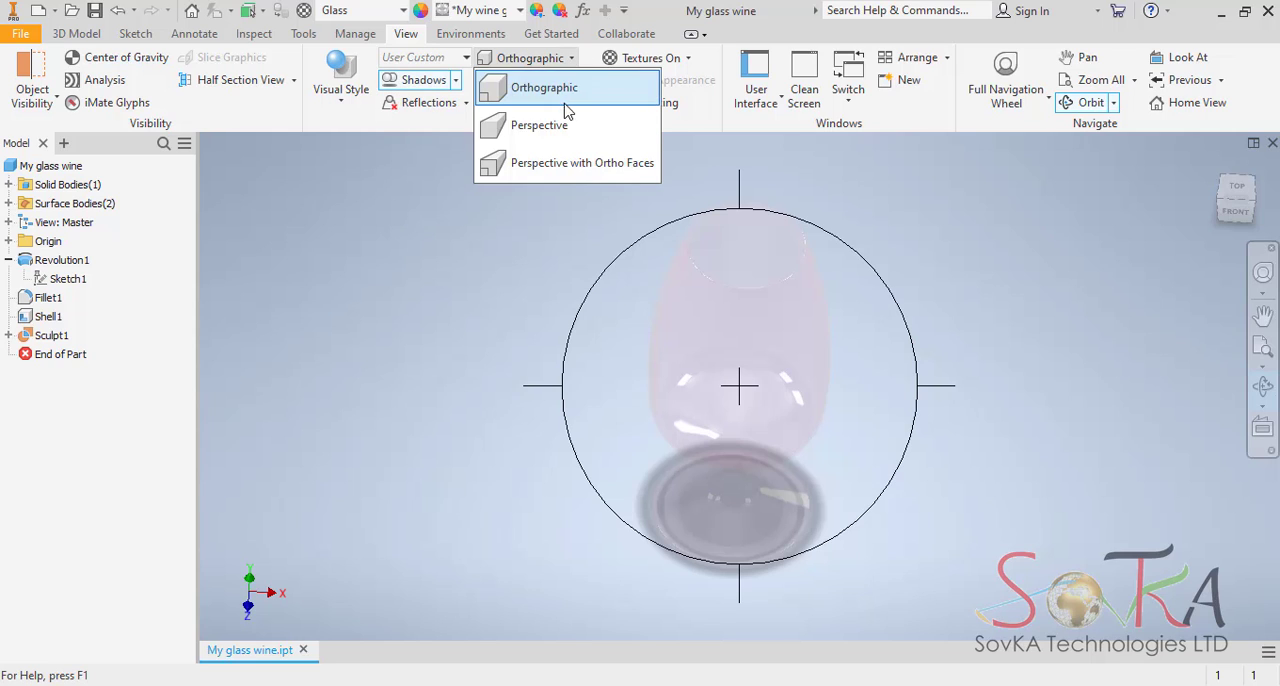
left_click(576, 136)
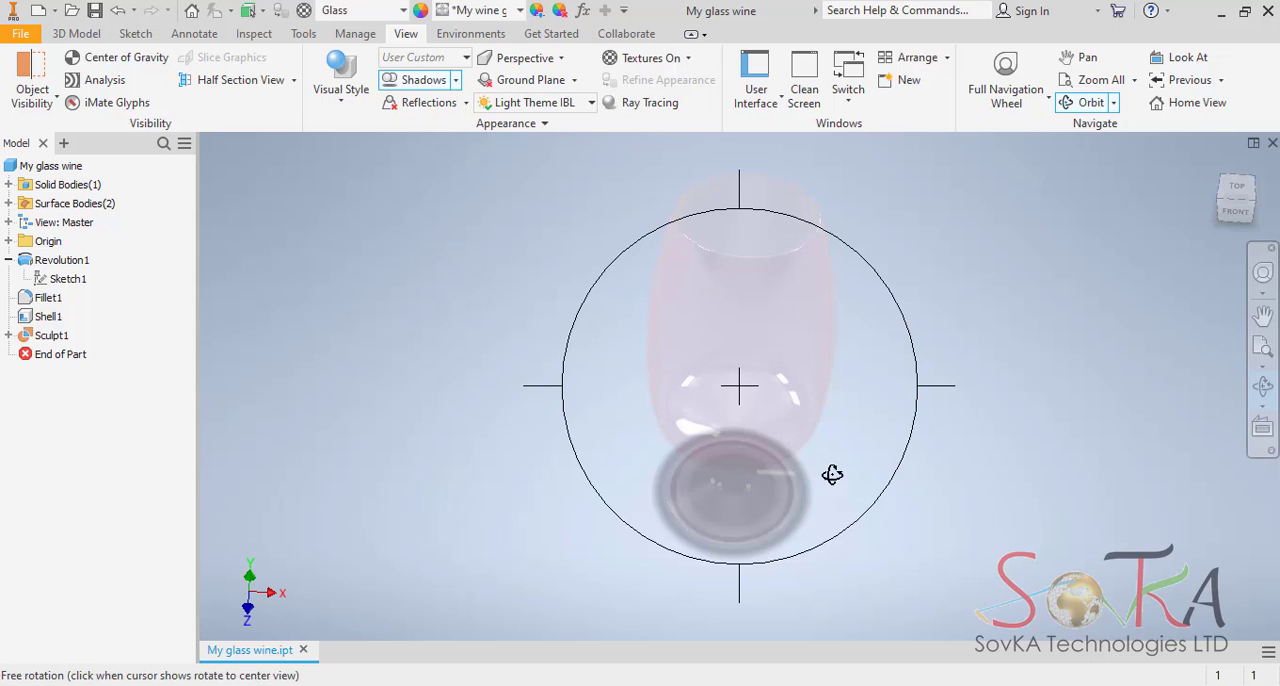
left_click(561, 57)
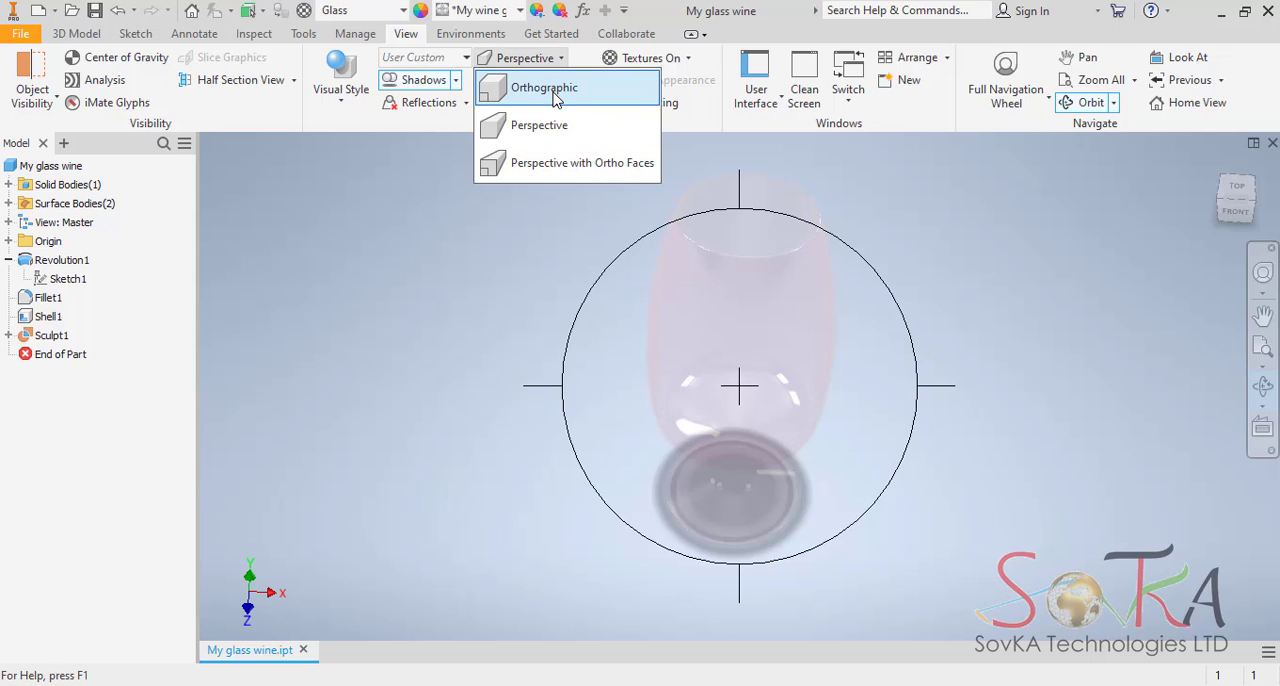
left_click(437, 126)
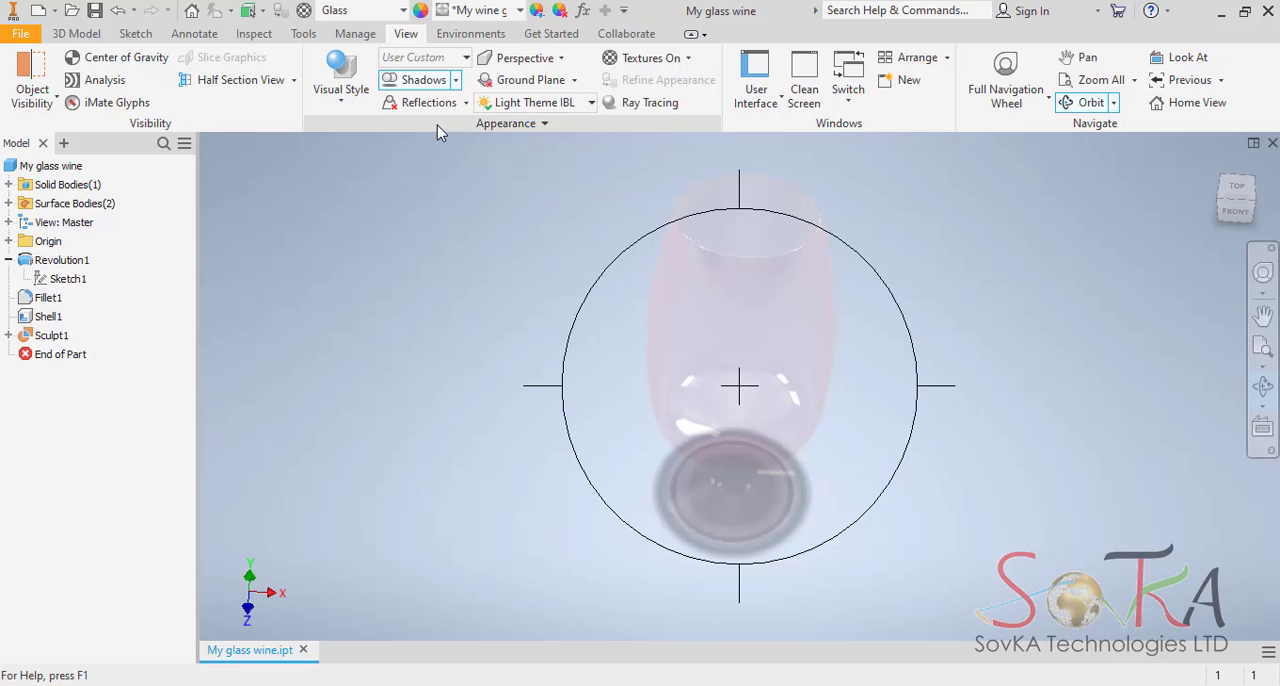
left_click(437, 125)
Turn off all shadows, leave the Orbit command and enable ray tracing for the wine glass.
left_click(455, 81)
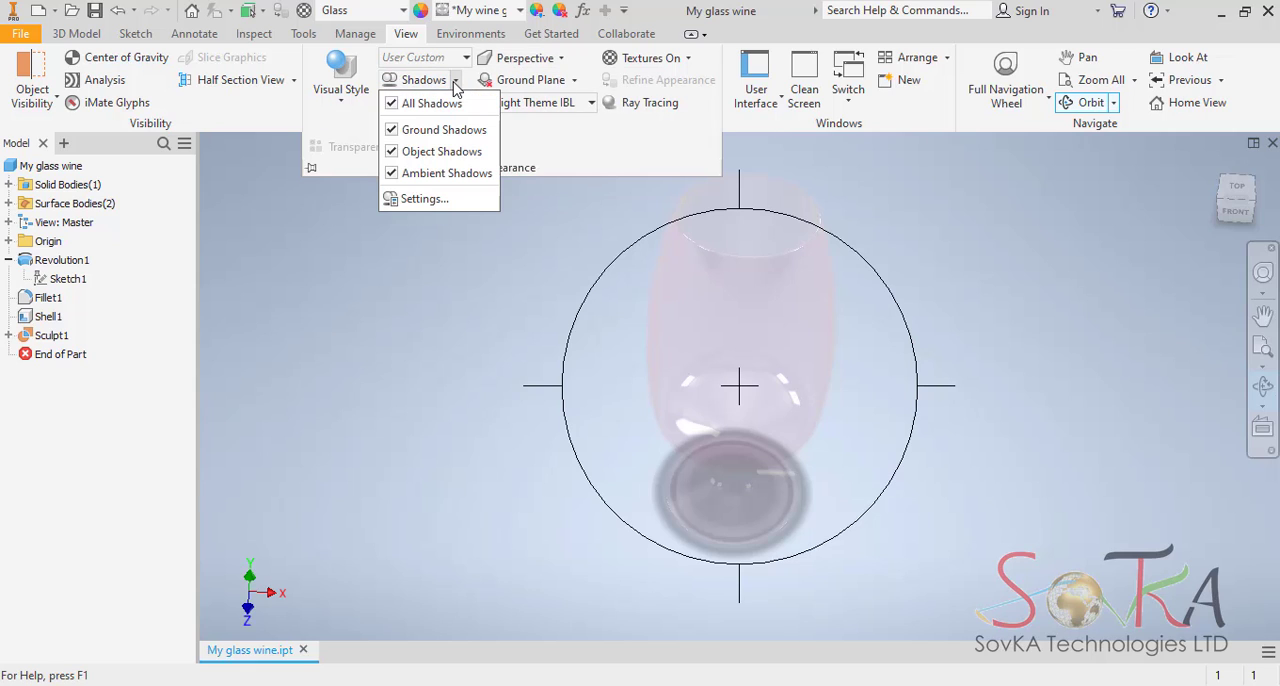
left_click(399, 105)
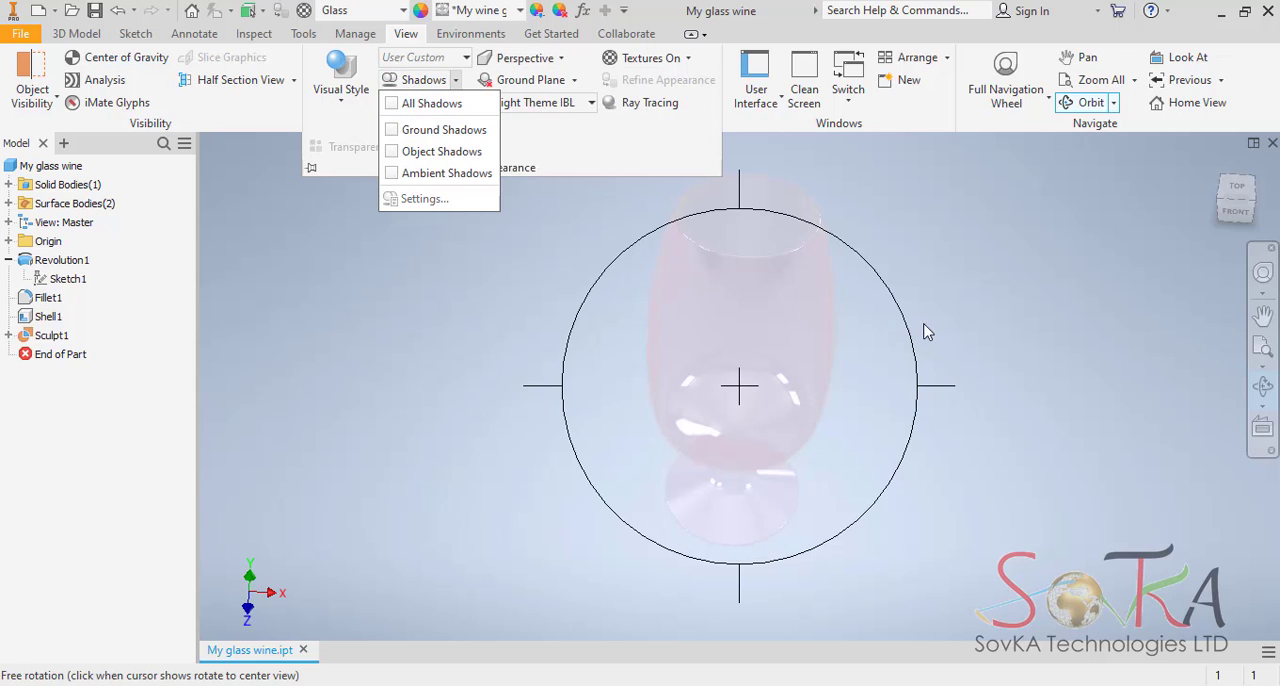
left_click(1019, 319)
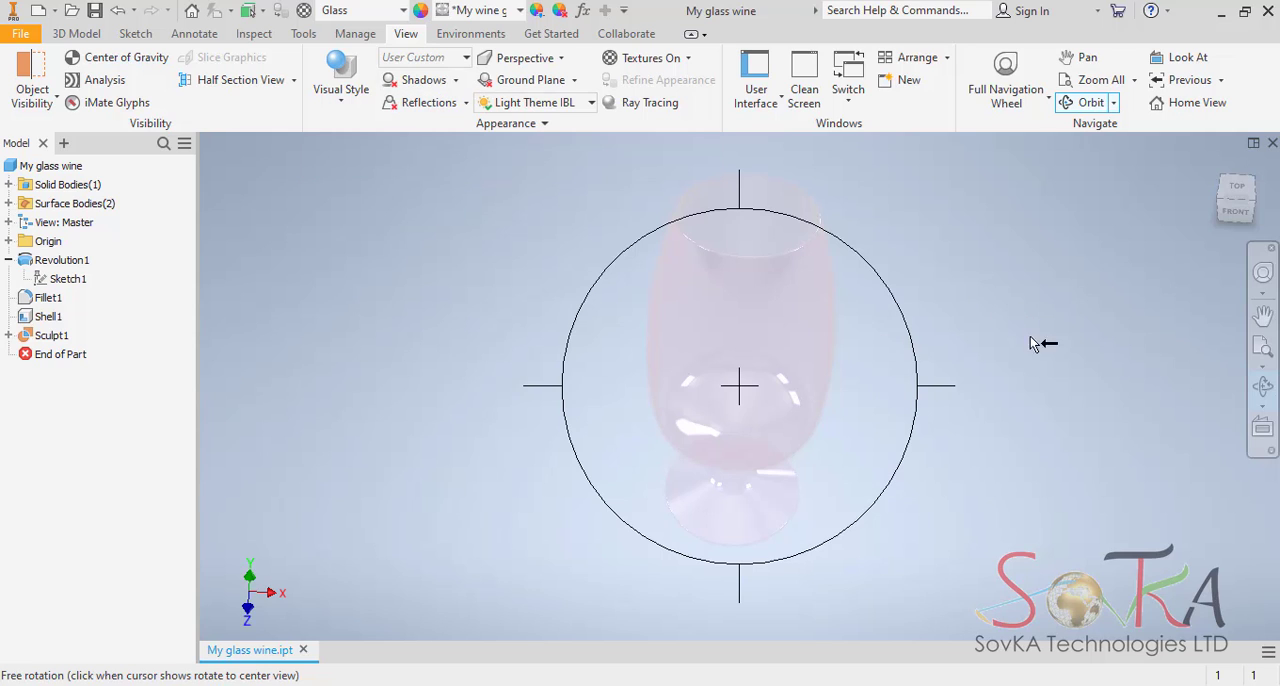
left_click(1266, 397)
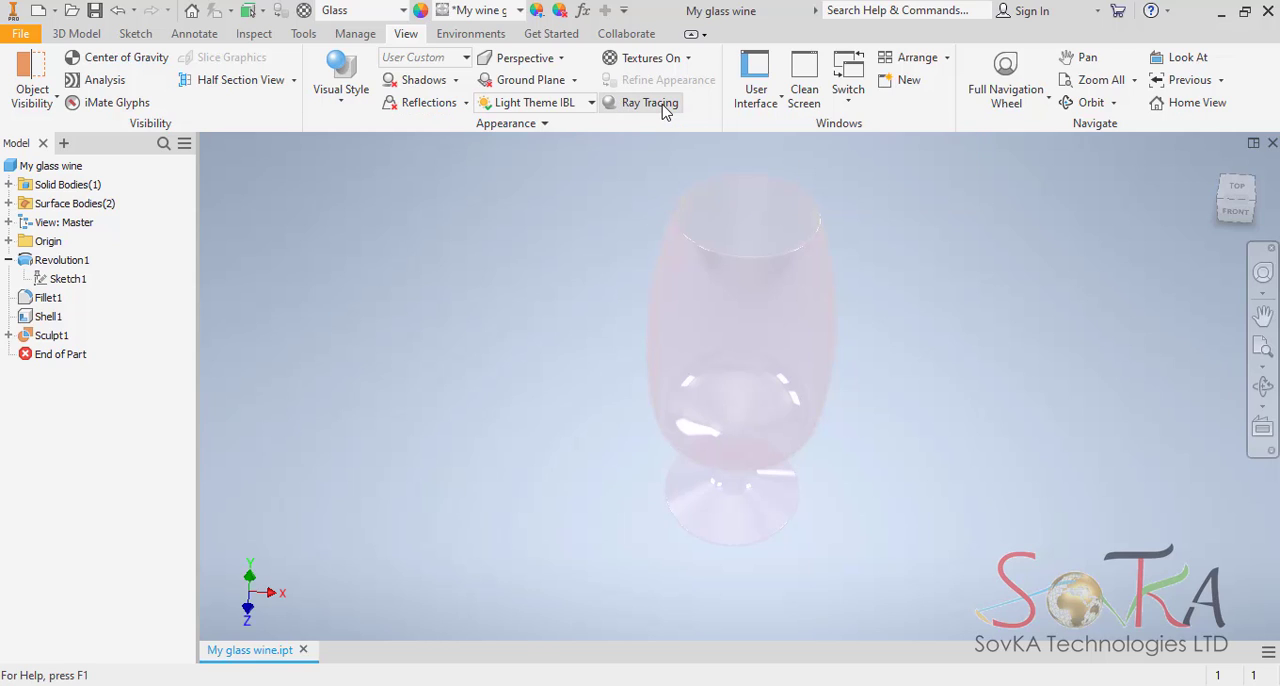
left_click(650, 103)
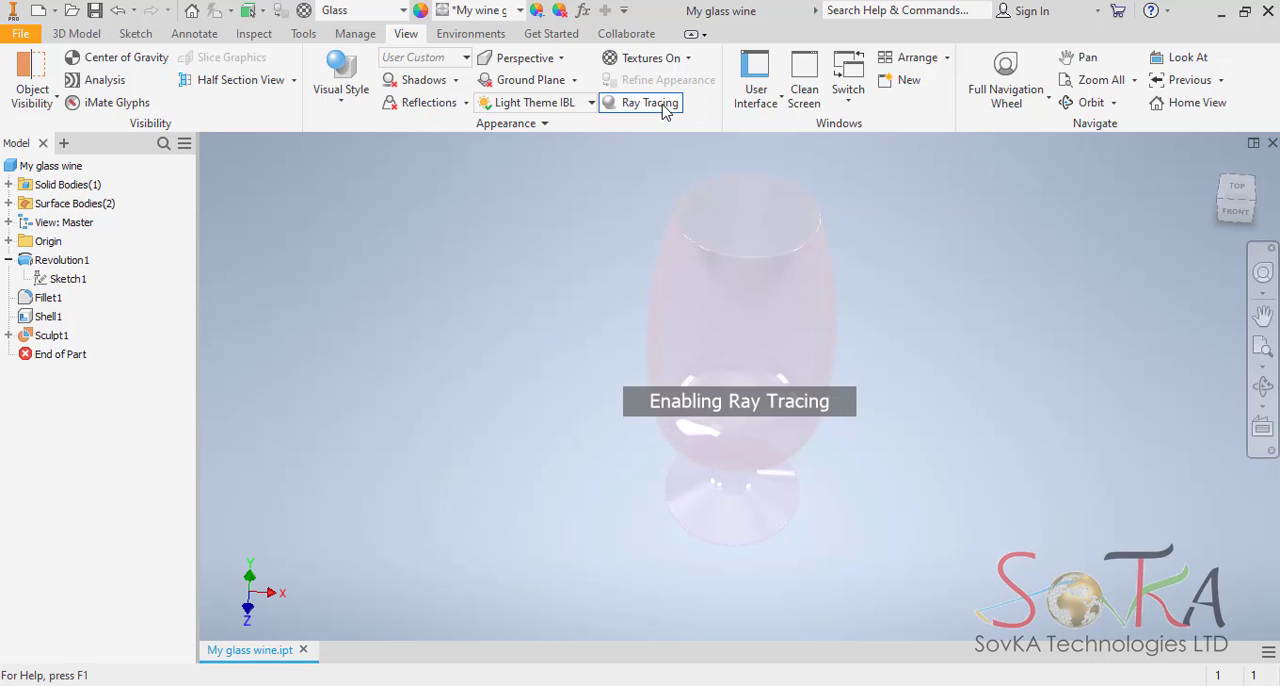